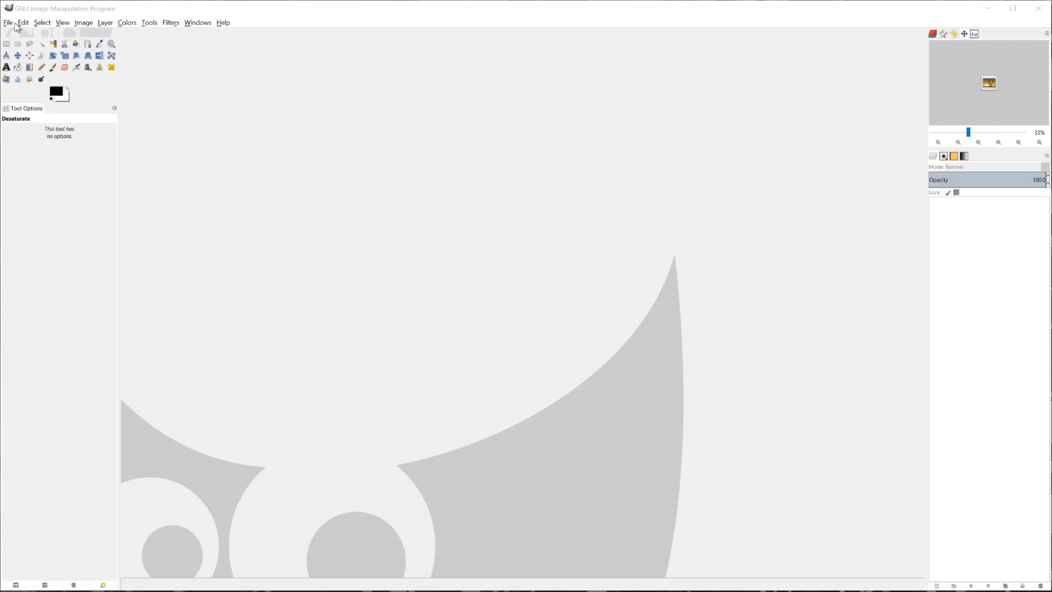
Preview the Face, Flooring, clouds and balloons images in the Stocks folder before opening one.
click(9, 23)
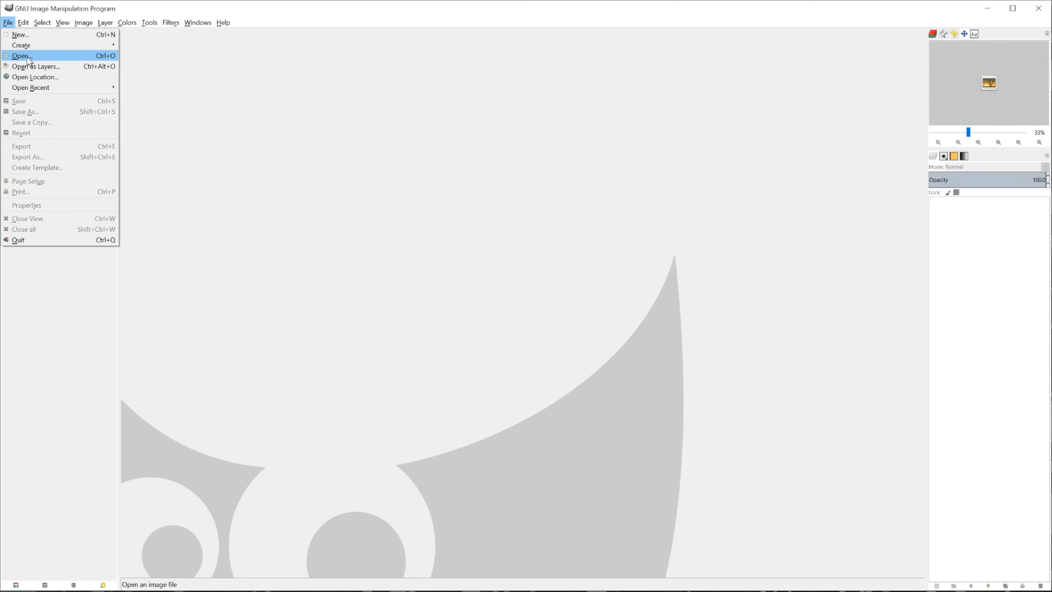
click(28, 57)
click(296, 182)
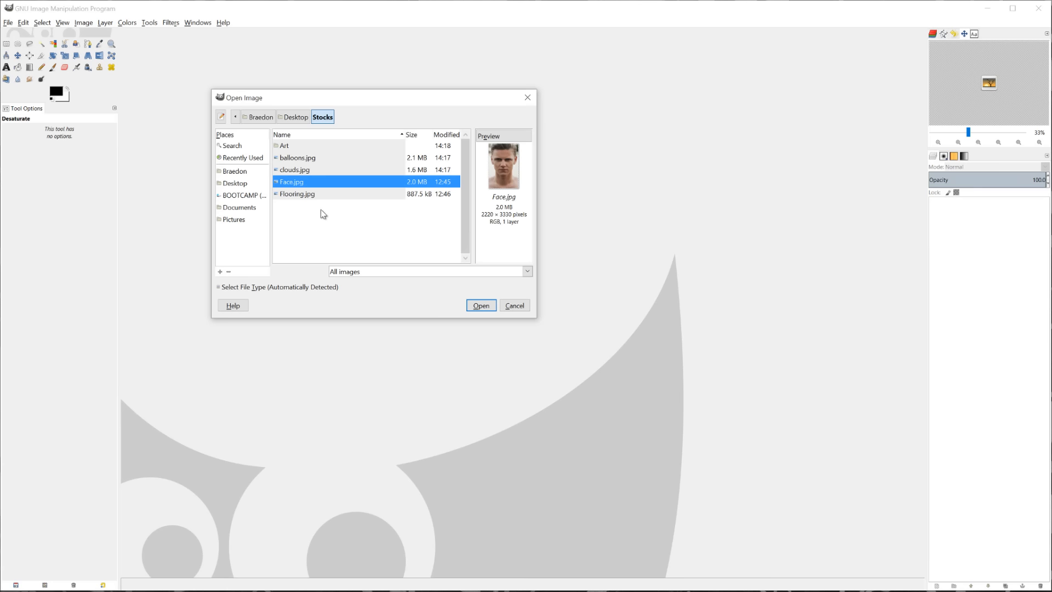
click(328, 195)
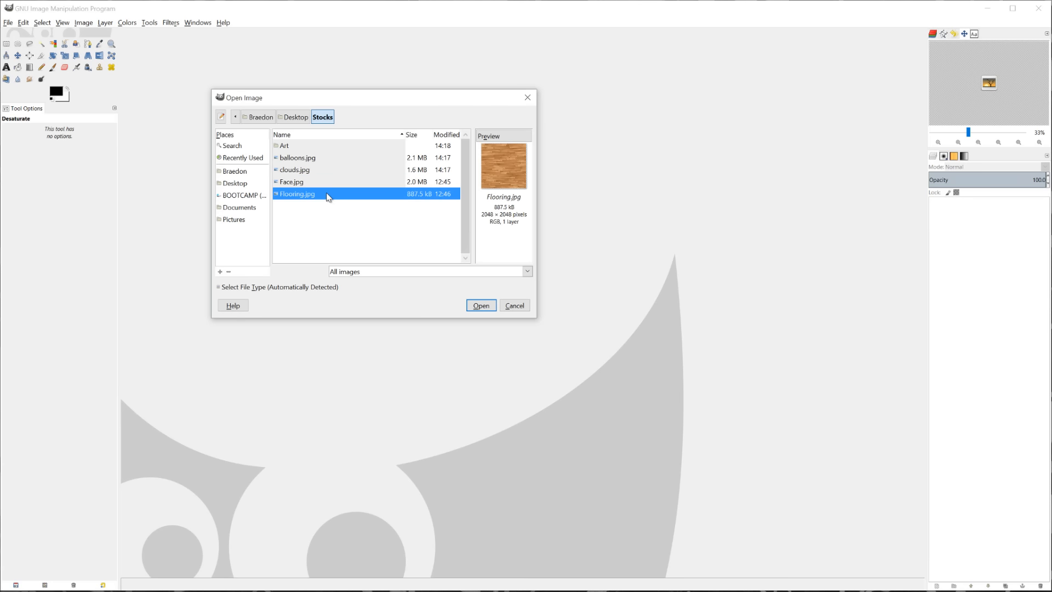
click(310, 169)
click(311, 160)
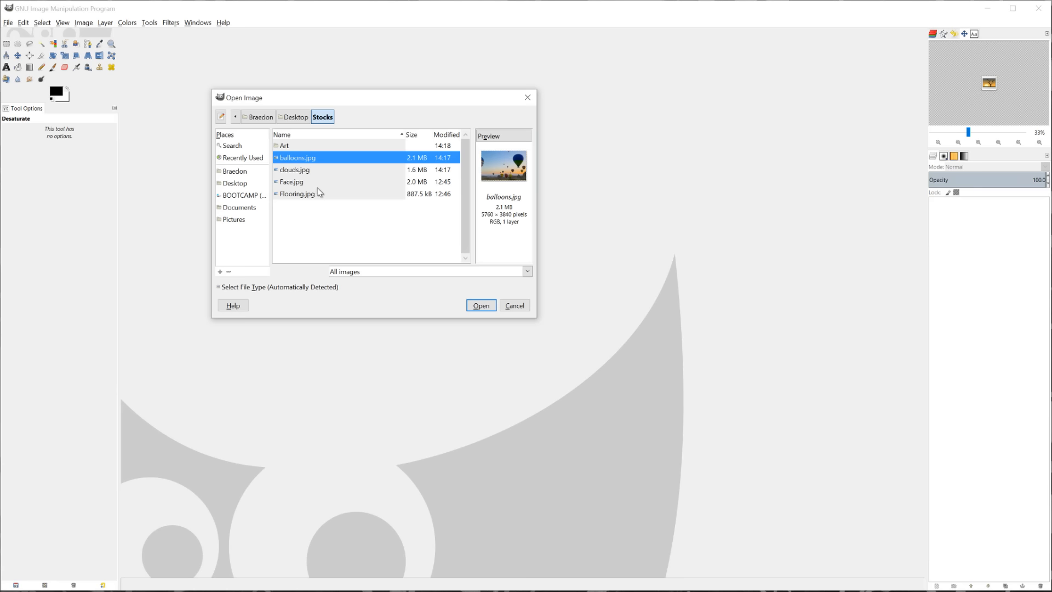
click(320, 183)
click(315, 197)
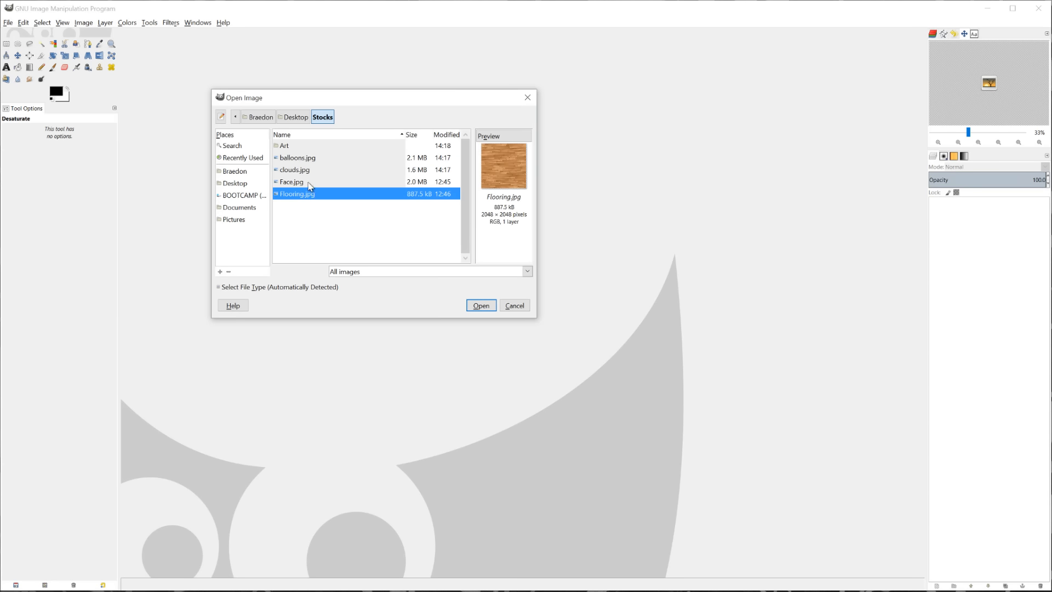
click(310, 182)
click(307, 172)
click(311, 159)
click(305, 173)
click(306, 183)
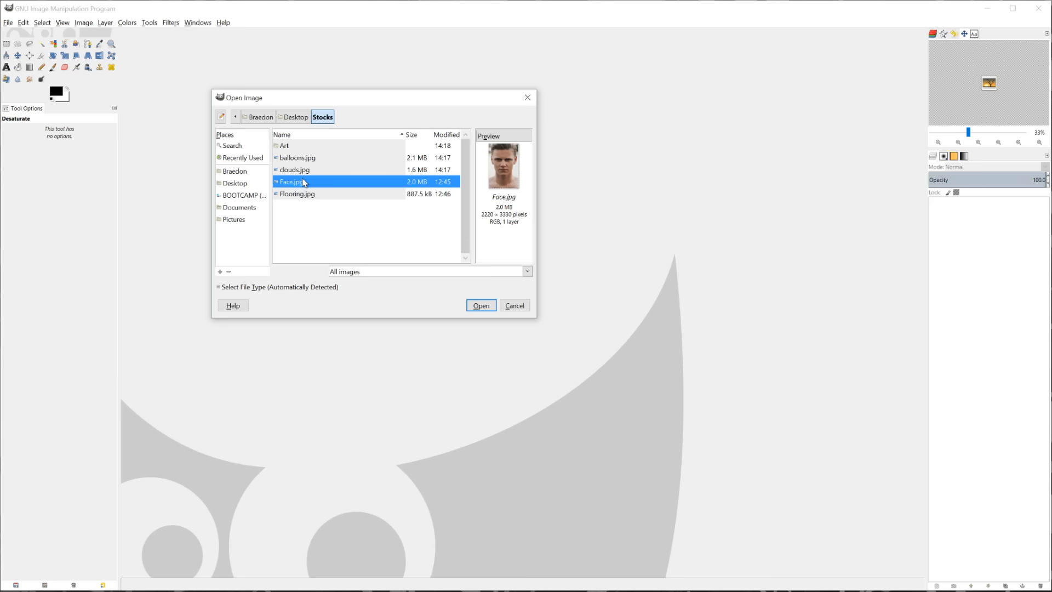
click(305, 172)
click(308, 160)
Open the portrait Face.jpg from the Stocks folder.
click(305, 182)
click(481, 307)
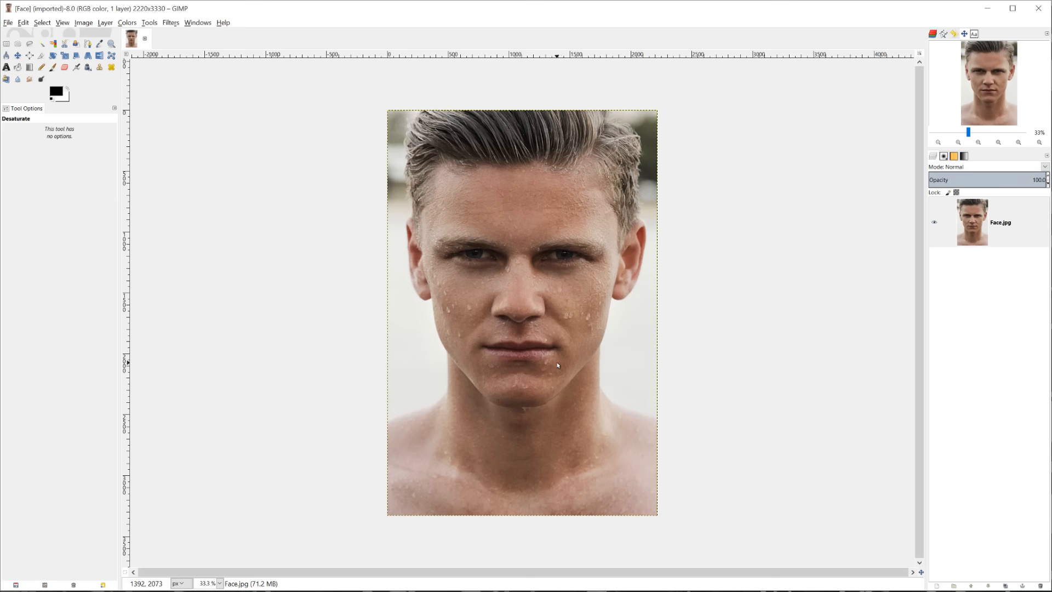
click(959, 142)
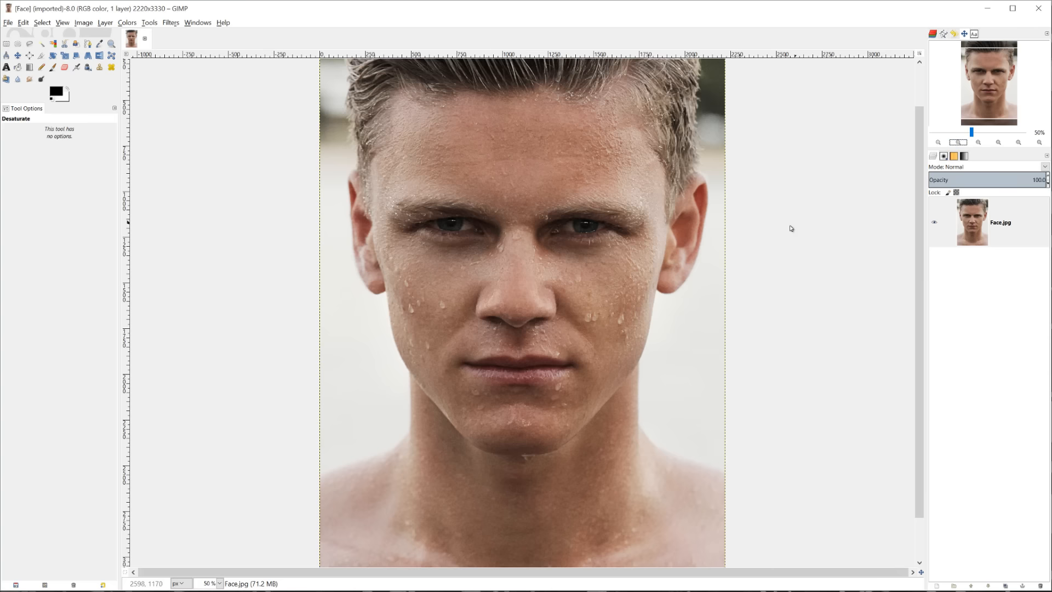
scroll(791, 228, up, 2)
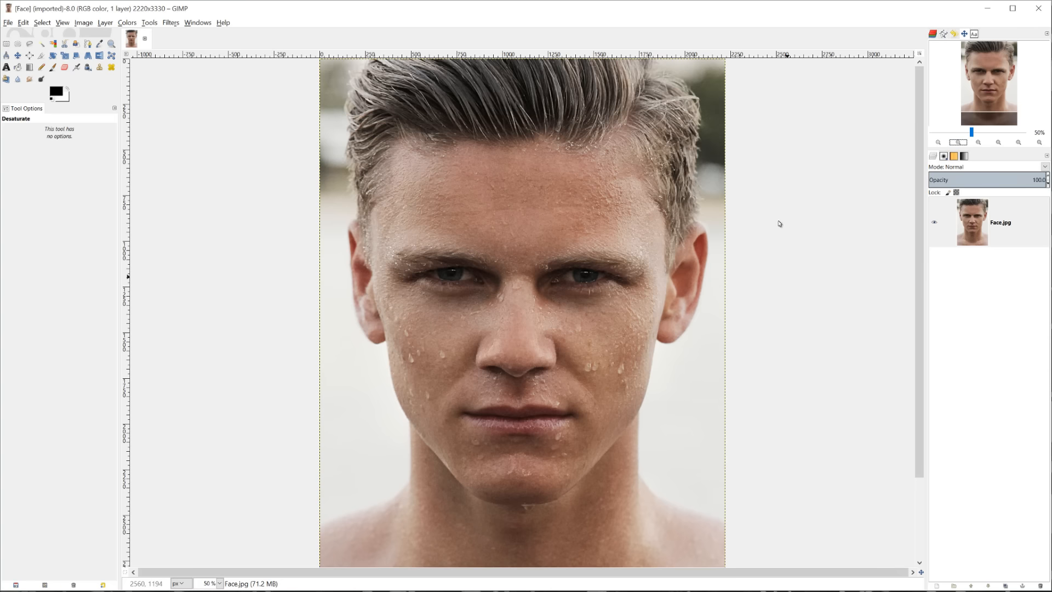
Bring Flooring.jpg into the portrait as a new layer above the face.
click(8, 23)
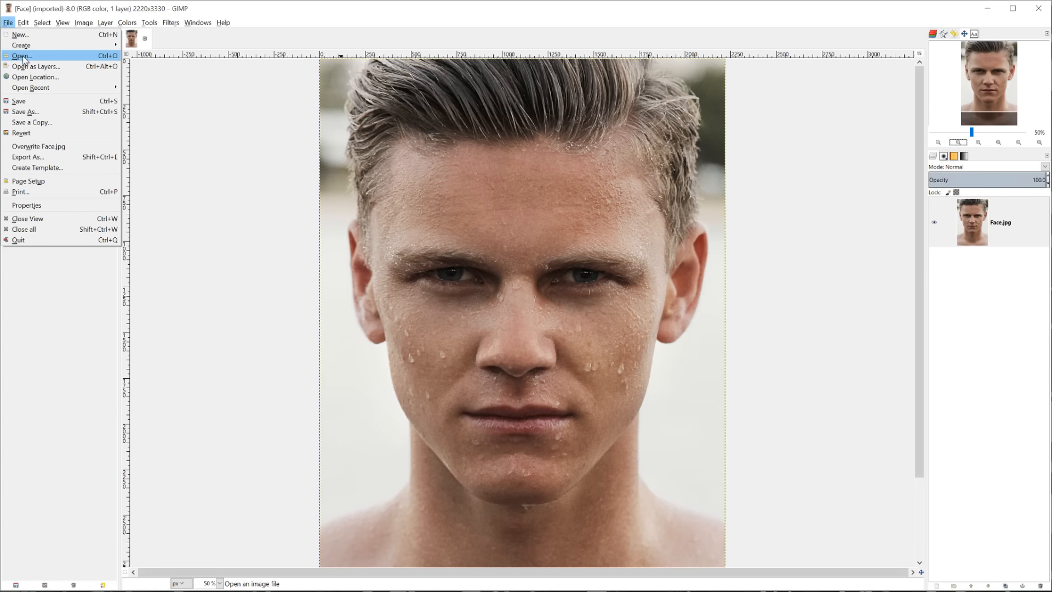
click(23, 56)
click(296, 194)
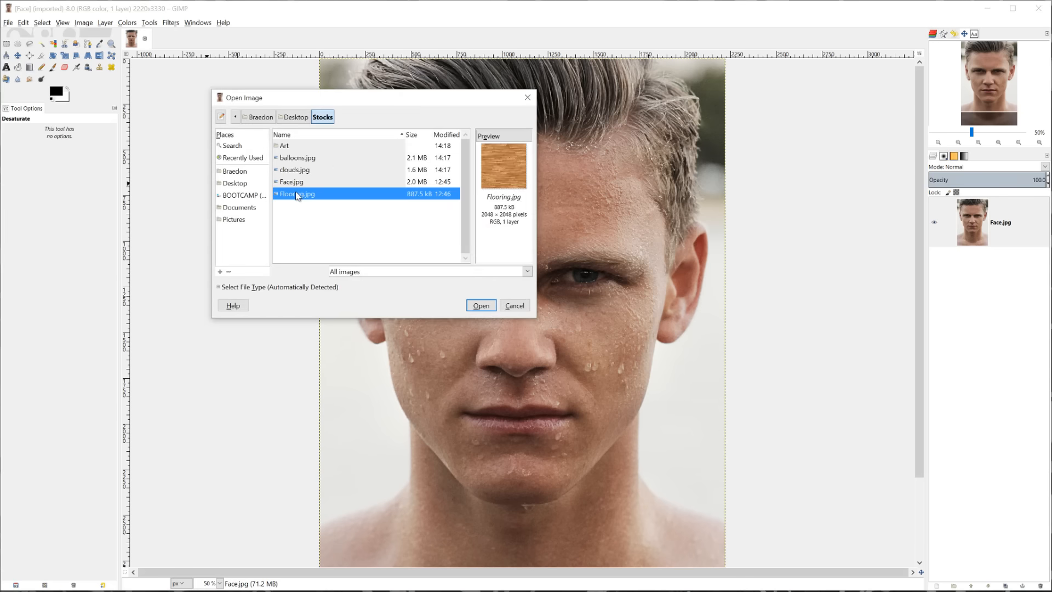
click(478, 306)
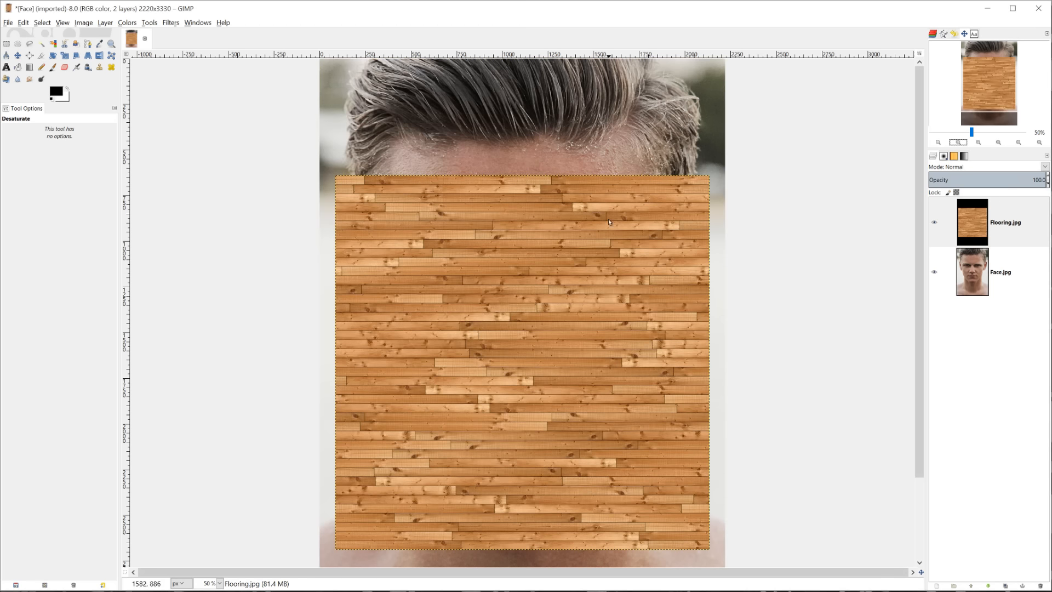
Add an alpha channel to the Flooring.jpg layer.
click(982, 293)
click(975, 246)
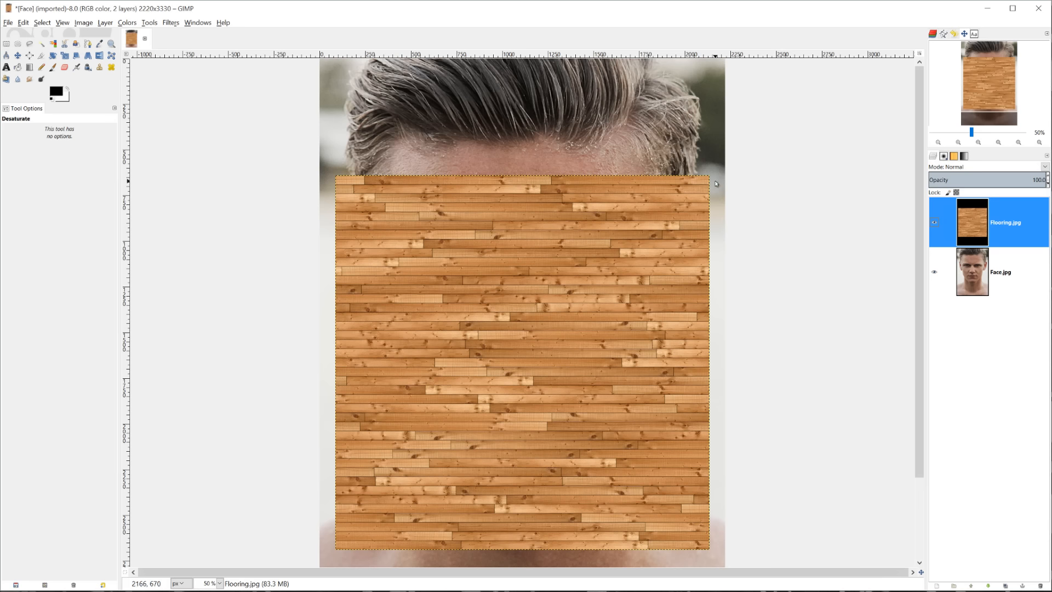
right_click(979, 222)
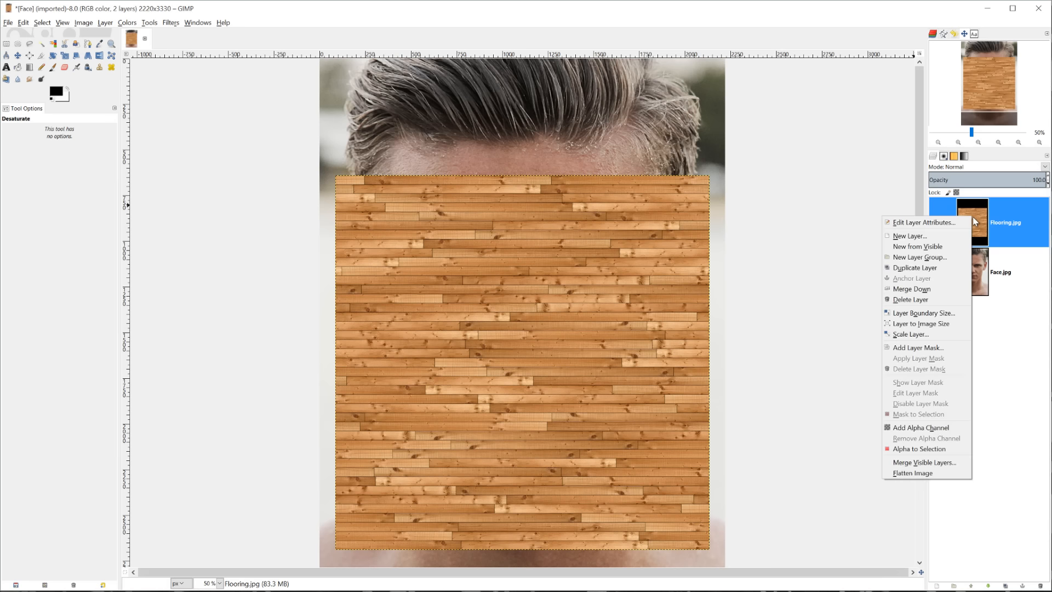
click(925, 429)
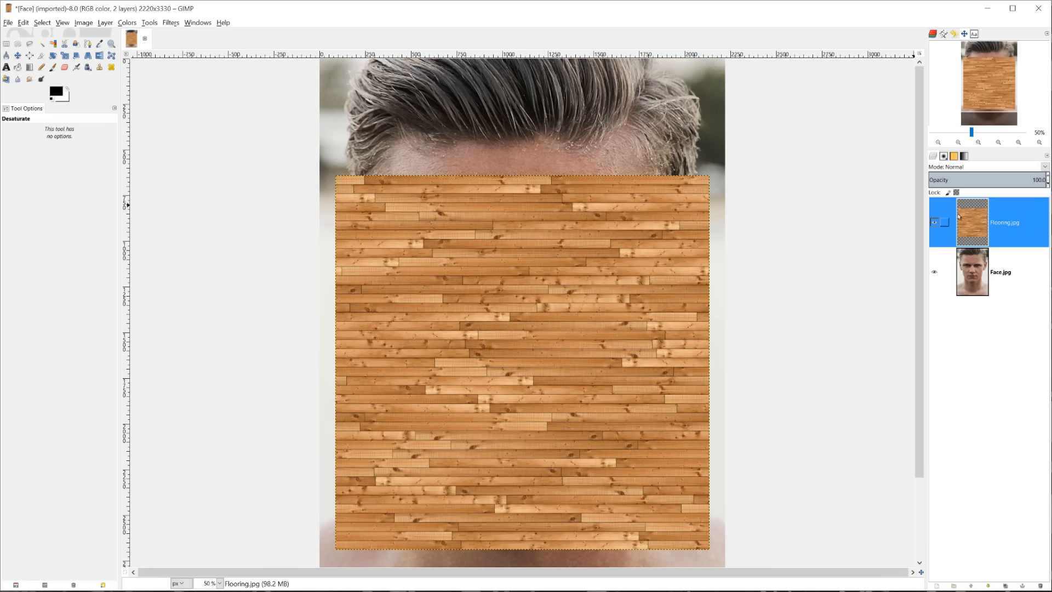
Expand the Flooring.jpg layer's boundary to the image size.
click(170, 23)
mouse_move(105, 24)
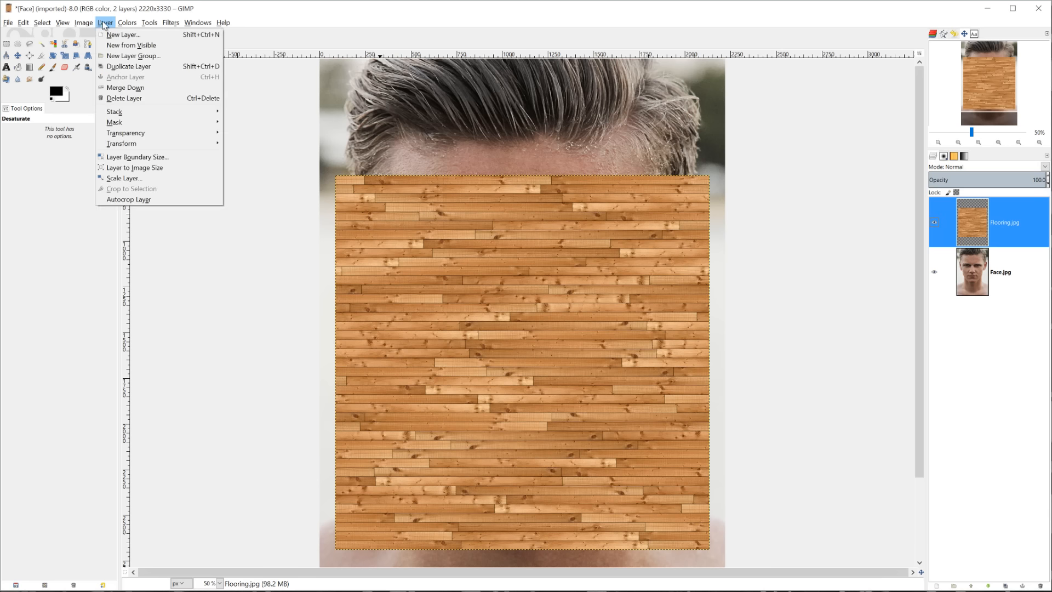
click(139, 168)
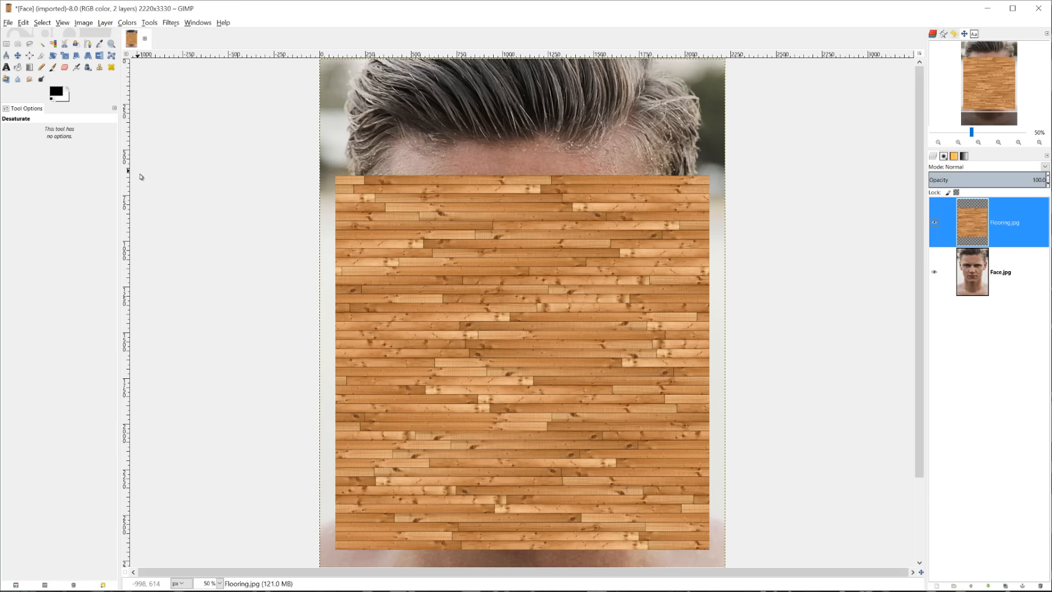
Delete the lower part of the flooring texture with a rectangular selection of about 3276 × 1260 px, and clear the selection.
scroll(439, 282, down, 3)
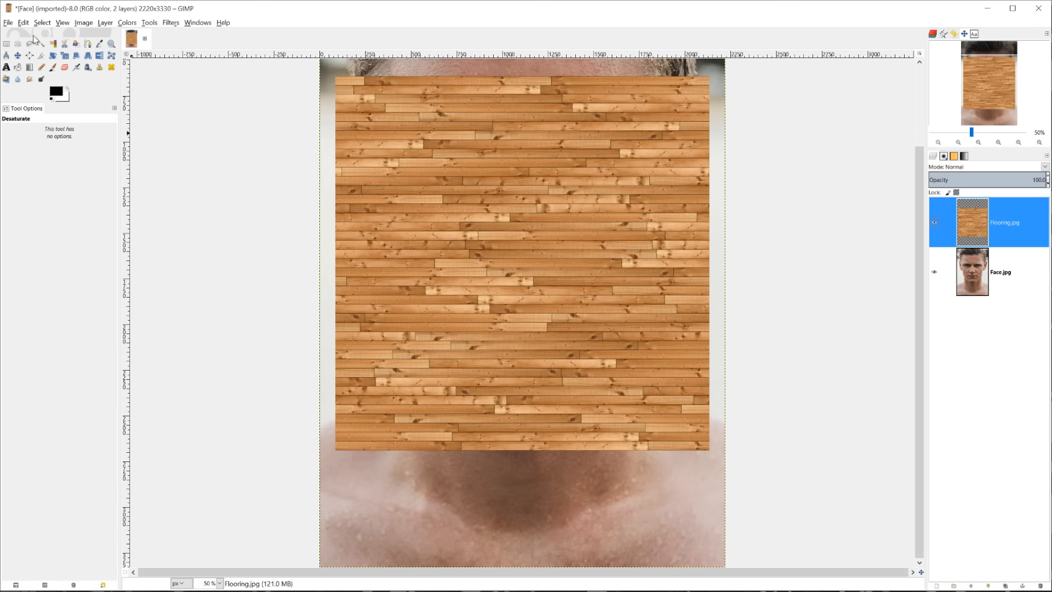
click(6, 43)
drag(251, 480, 848, 250)
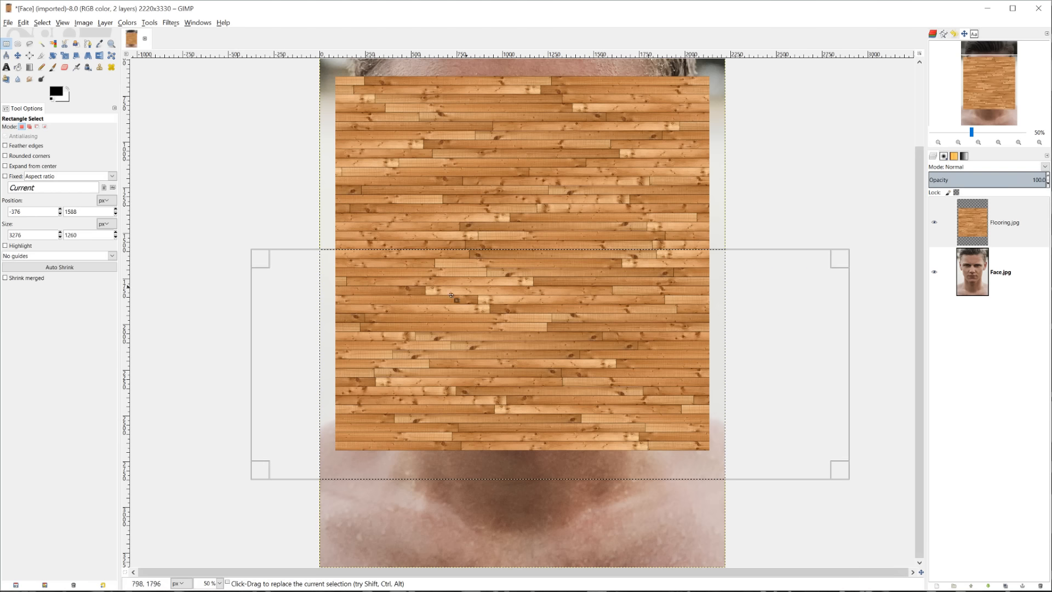
key(Delete)
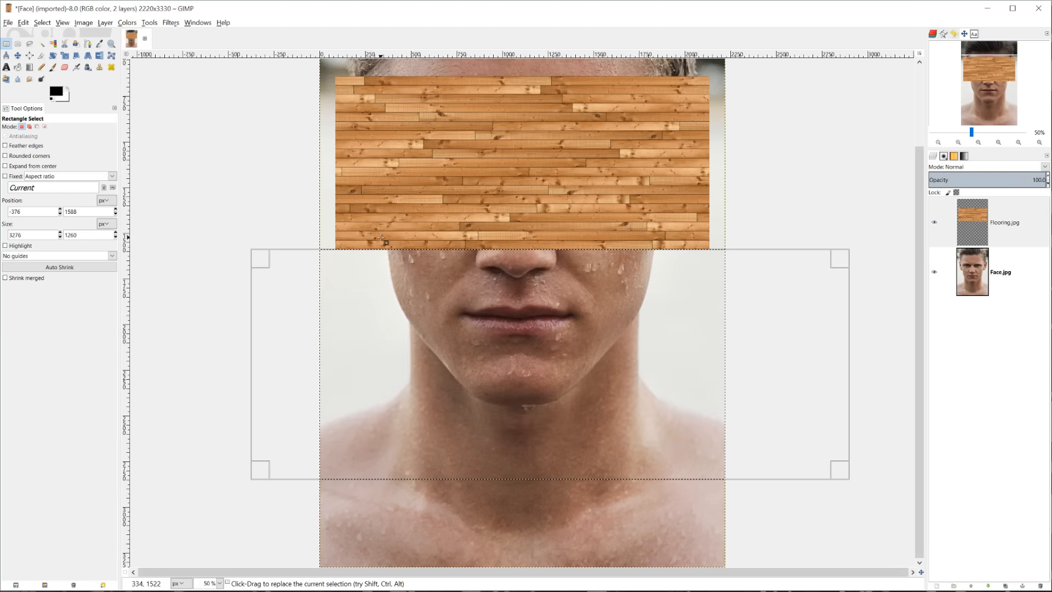
scroll(384, 241, up, 3)
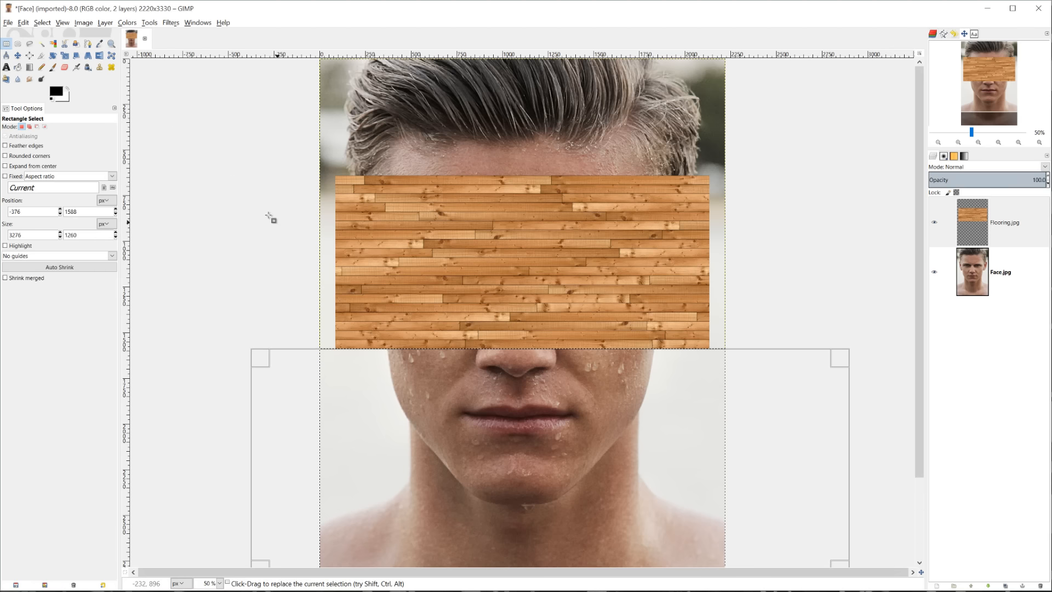
key(ctrl+shift+a)
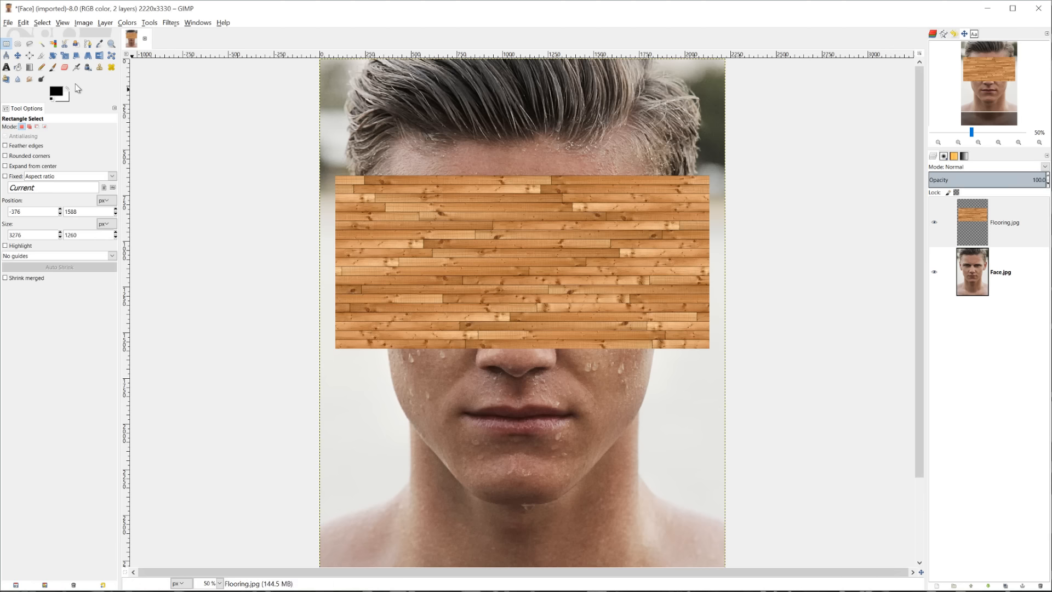
click(44, 24)
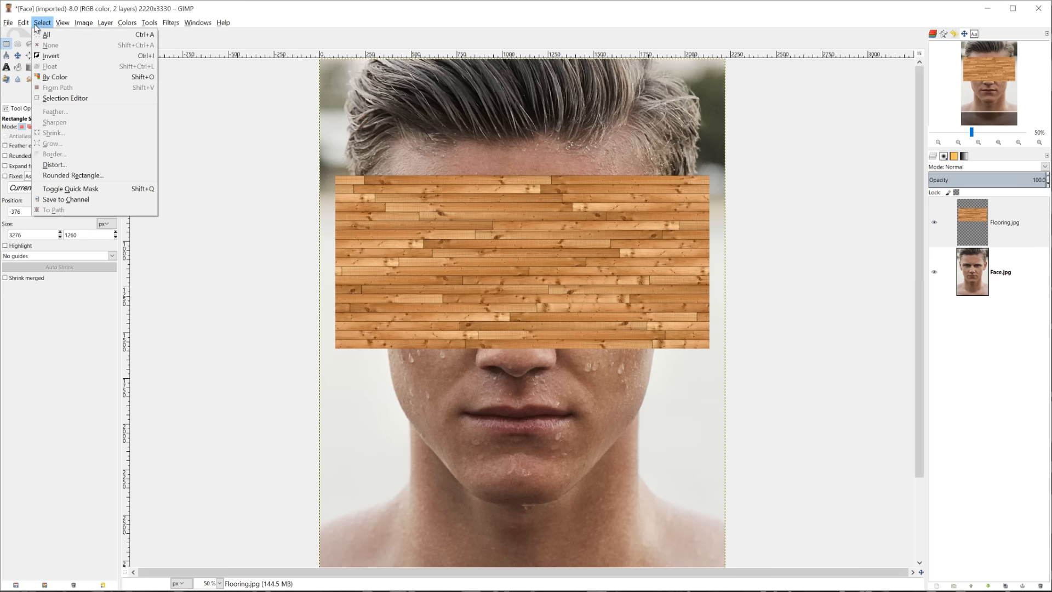
click(237, 97)
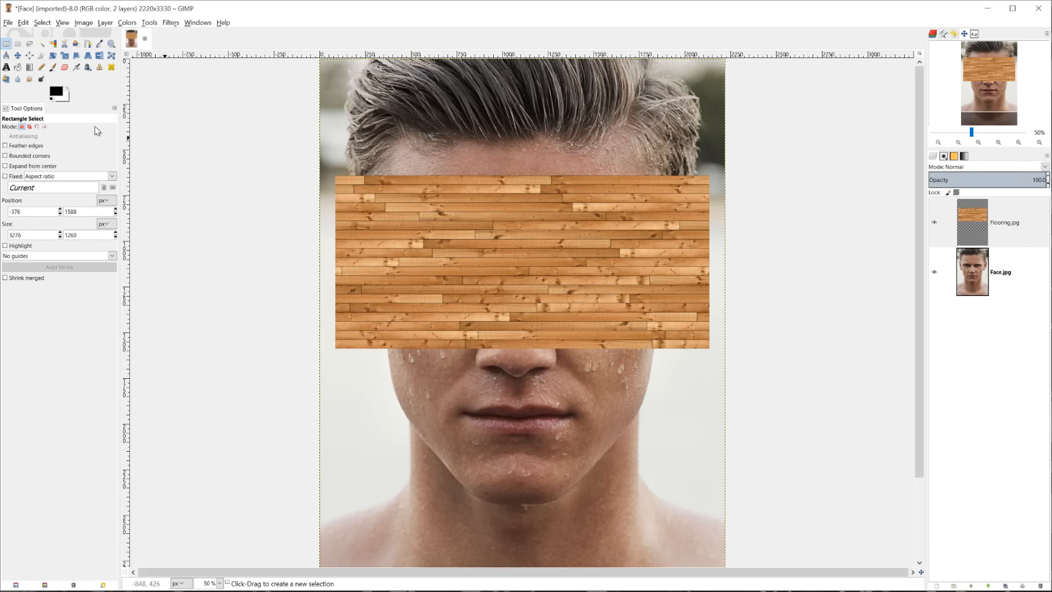
Move the flooring layer up about 278 px onto the forehead and set its blend mode to Overlay.
click(17, 55)
drag(473, 250, 473, 195)
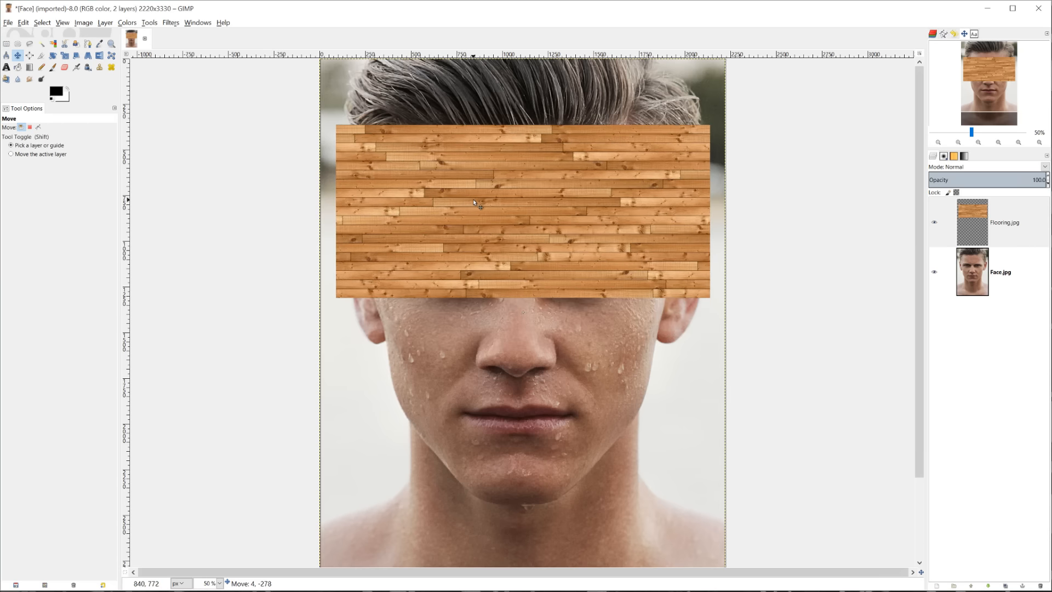
click(936, 225)
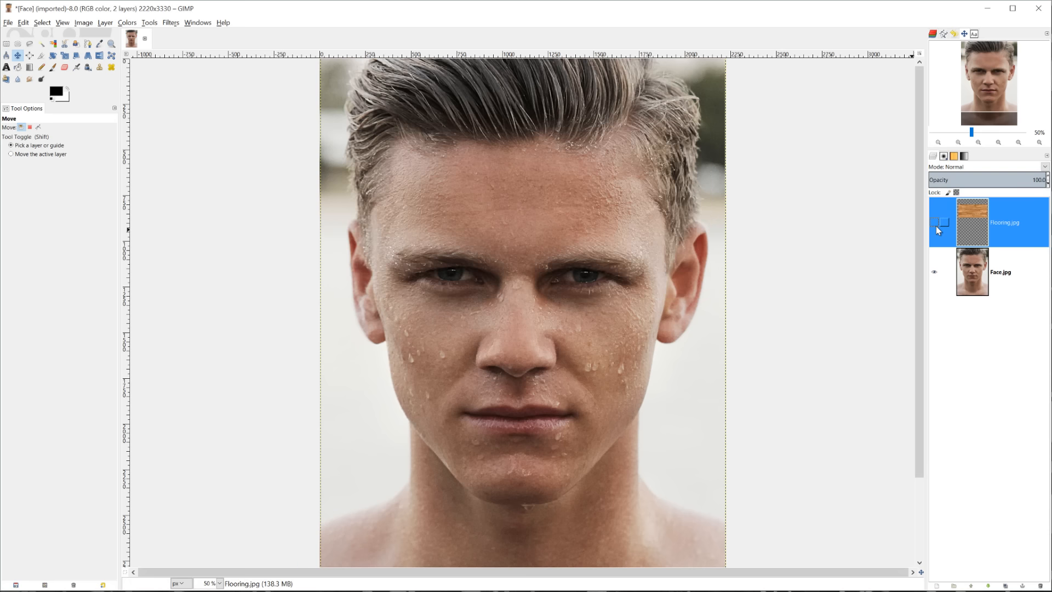
click(936, 224)
click(966, 168)
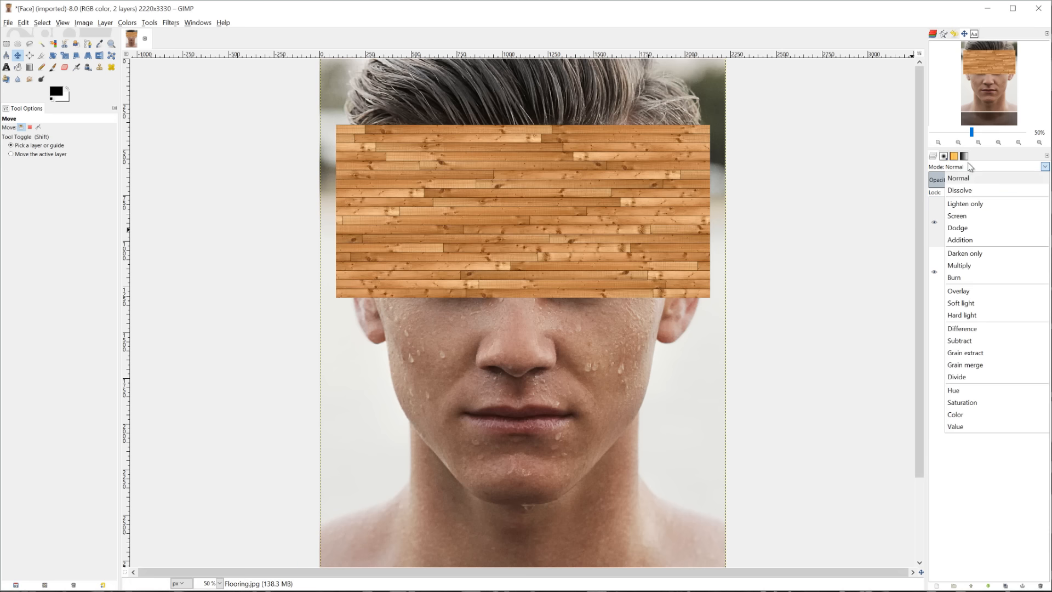
click(959, 291)
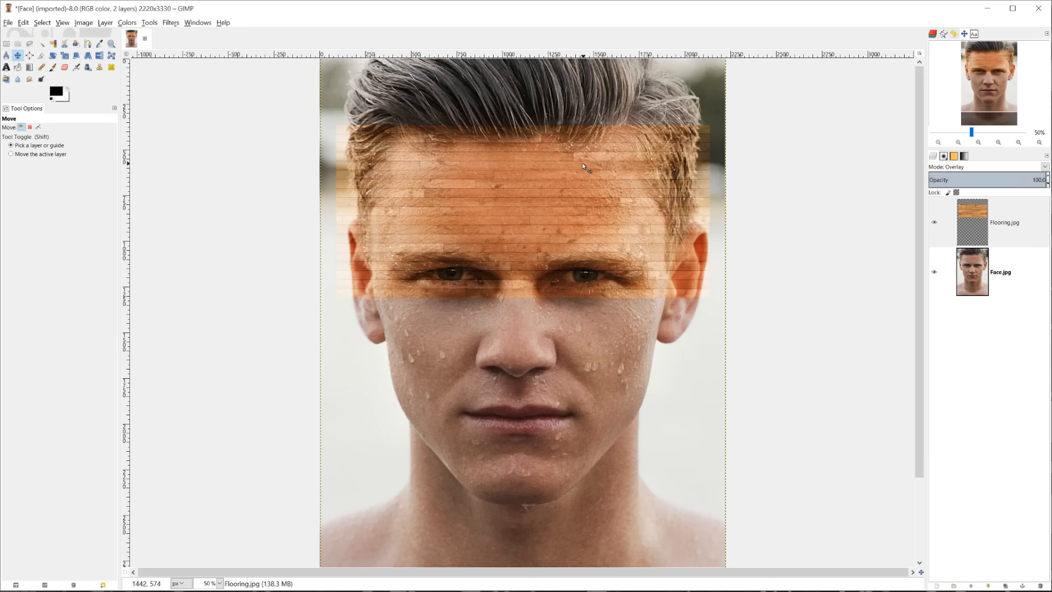
Warp the middle of the flooring planks upward with the IWarp filter, using Move mode, deform radius 185 and deform amount 0.09.
click(106, 23)
mouse_move(171, 23)
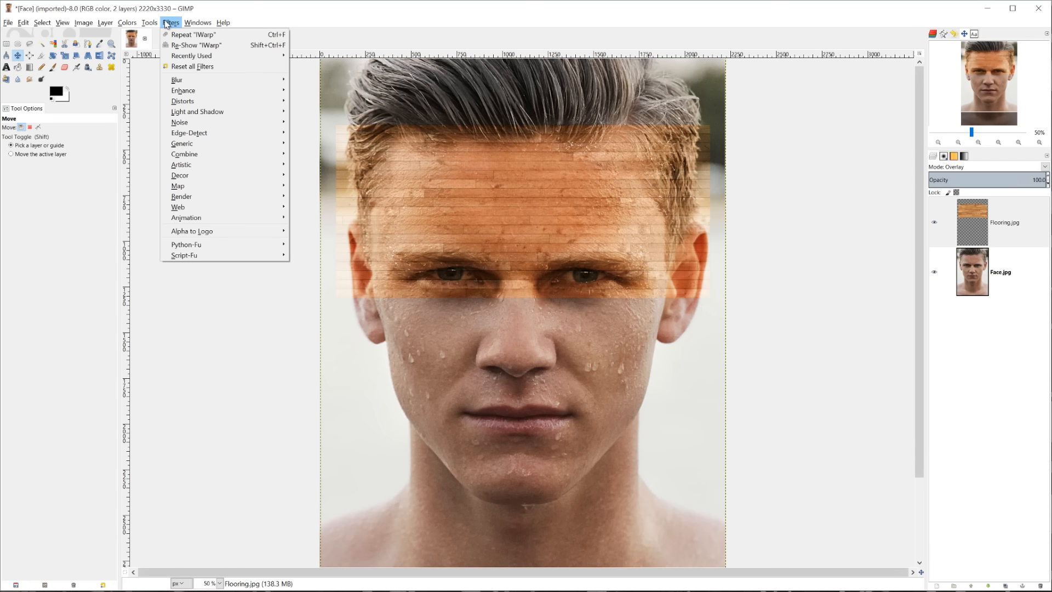
mouse_move(196, 100)
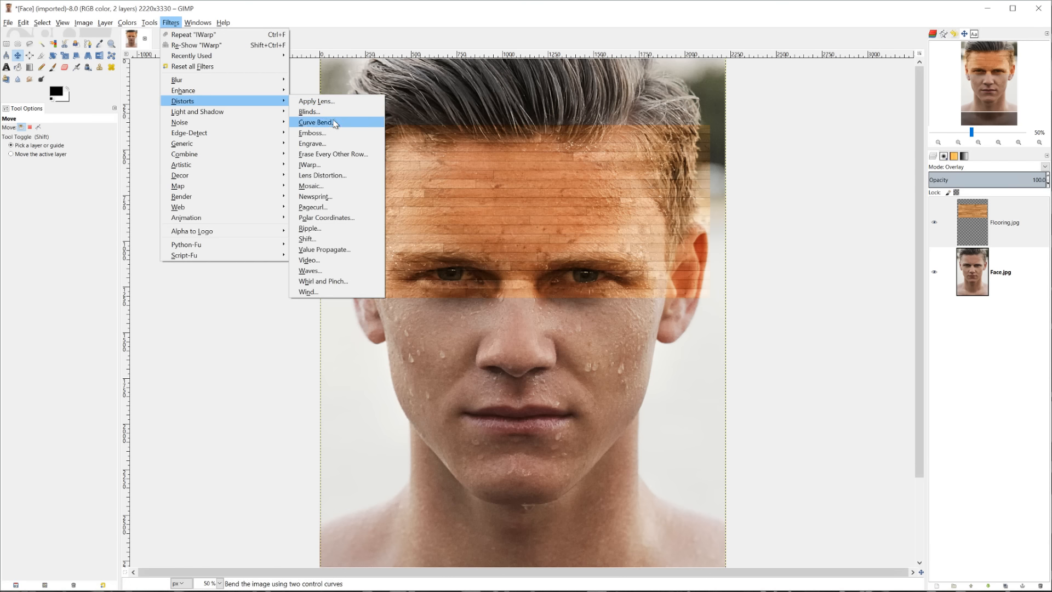
click(324, 165)
drag(520, 246, 542, 177)
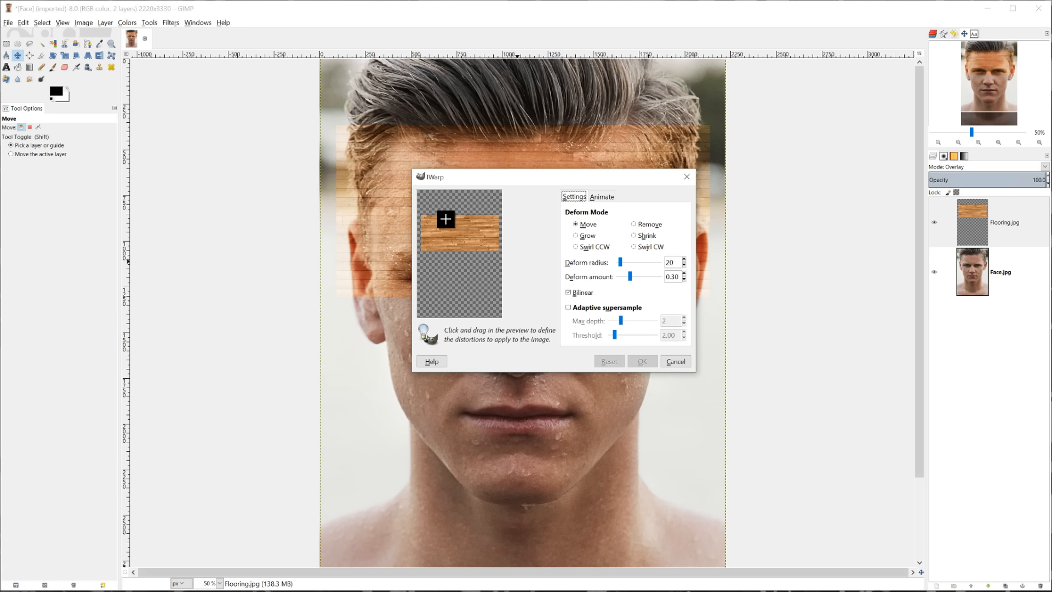
mouse_move(621, 262)
mouse_down()
mouse_move(649, 262)
mouse_move(625, 282)
mouse_up()
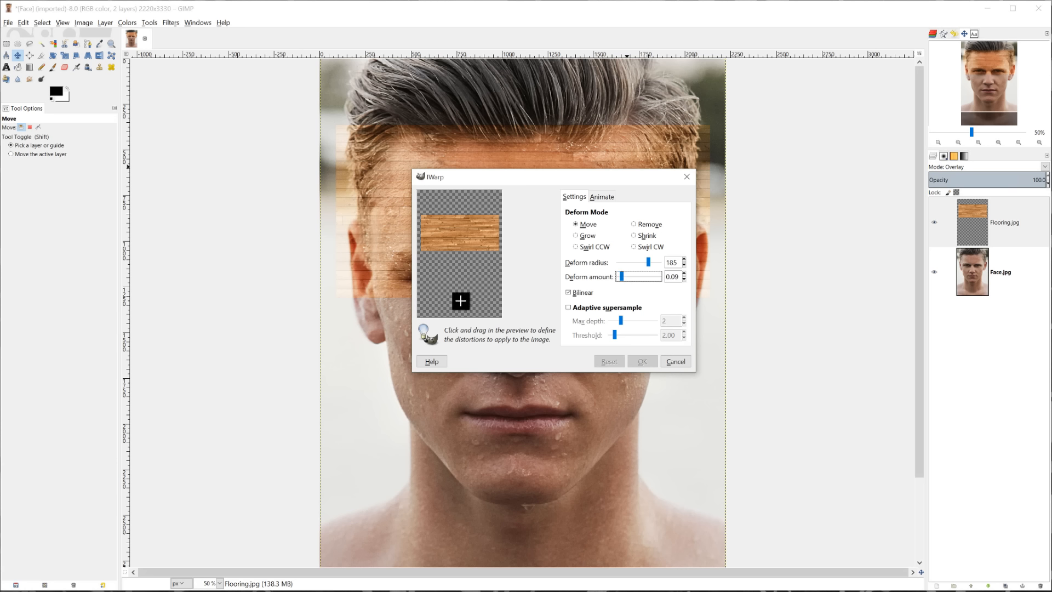
drag(458, 280, 459, 145)
click(641, 361)
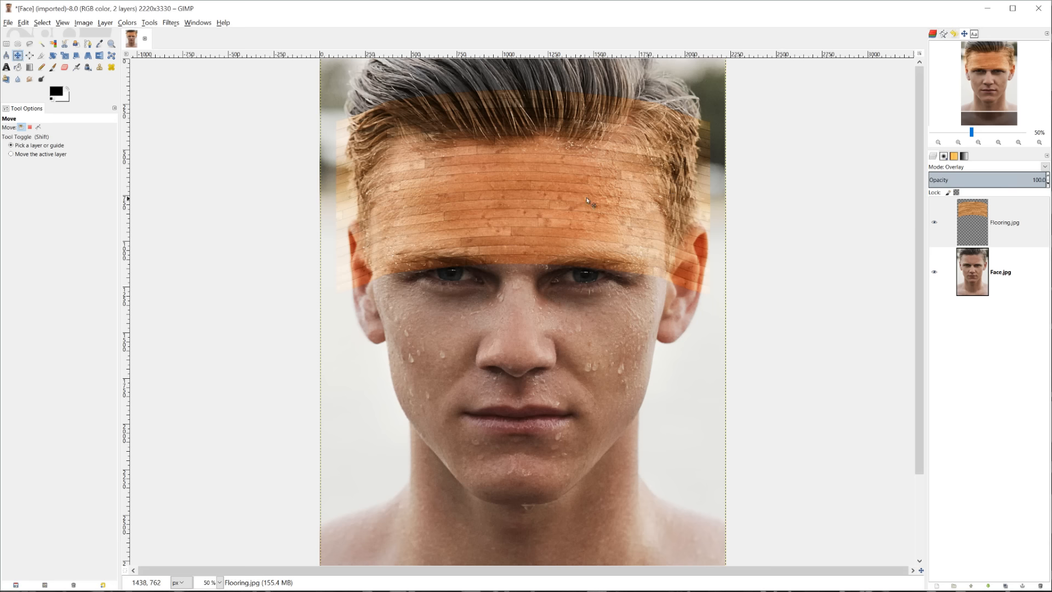
Shift the warped flooring layer slightly down and left so the curved planks sit over the forehead and eyes.
drag(532, 174, 526, 193)
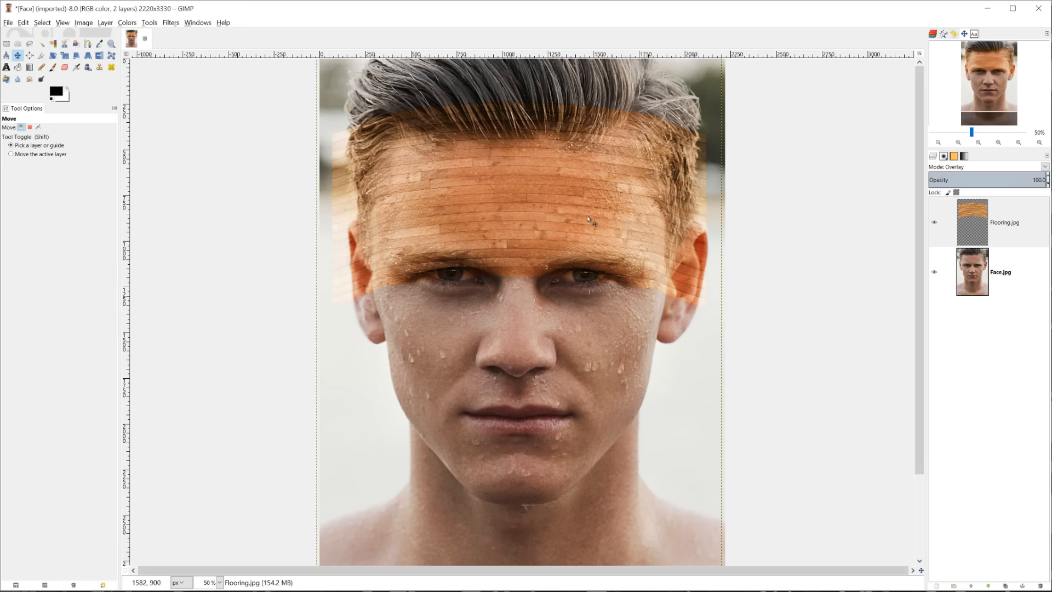
drag(559, 214, 556, 214)
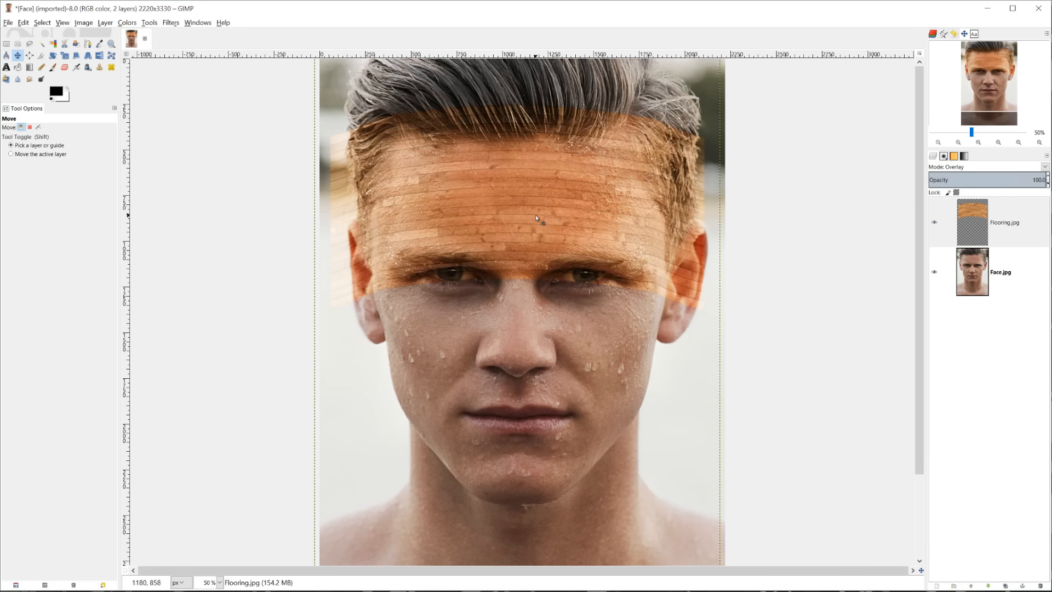
Desaturate the warped flooring layer.
click(134, 24)
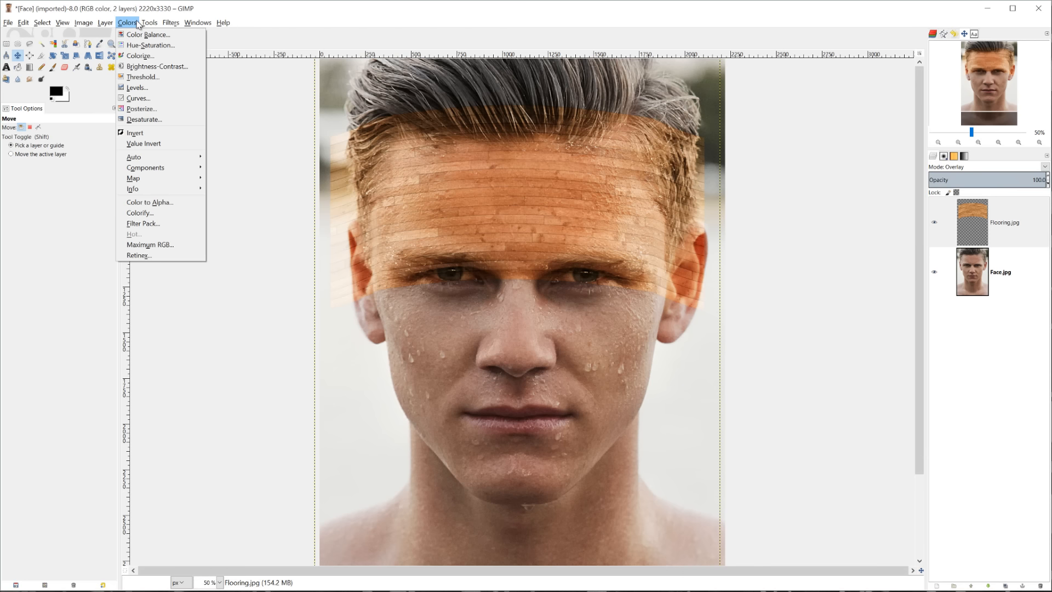
click(145, 119)
click(159, 176)
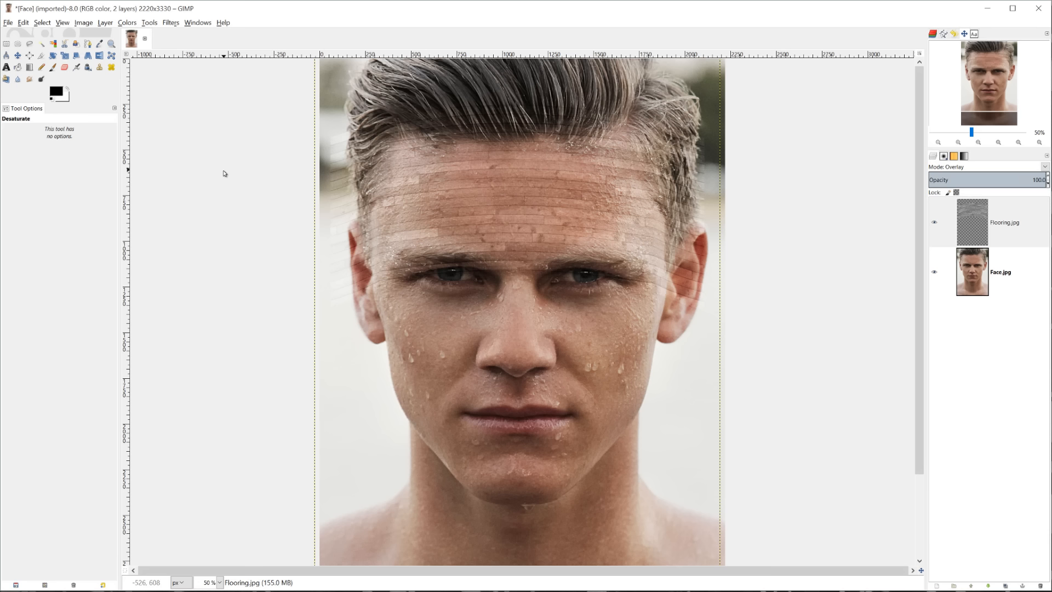
Erase the flooring over the hair, background, ears and eyes with the 2. Hardness 050 brush at size about 350, keeping only the forehead planks.
click(1011, 221)
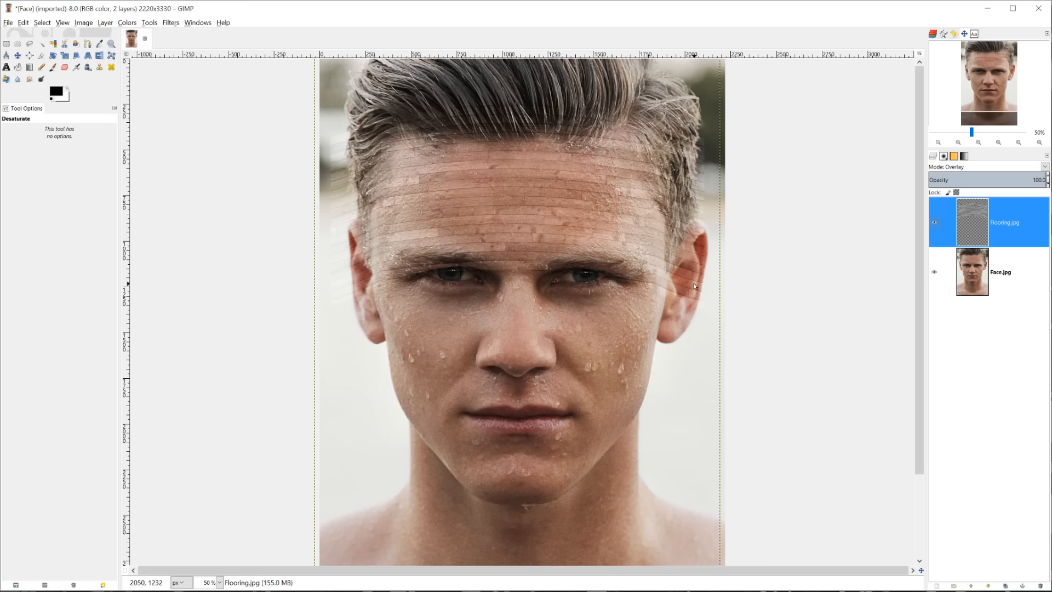
click(64, 67)
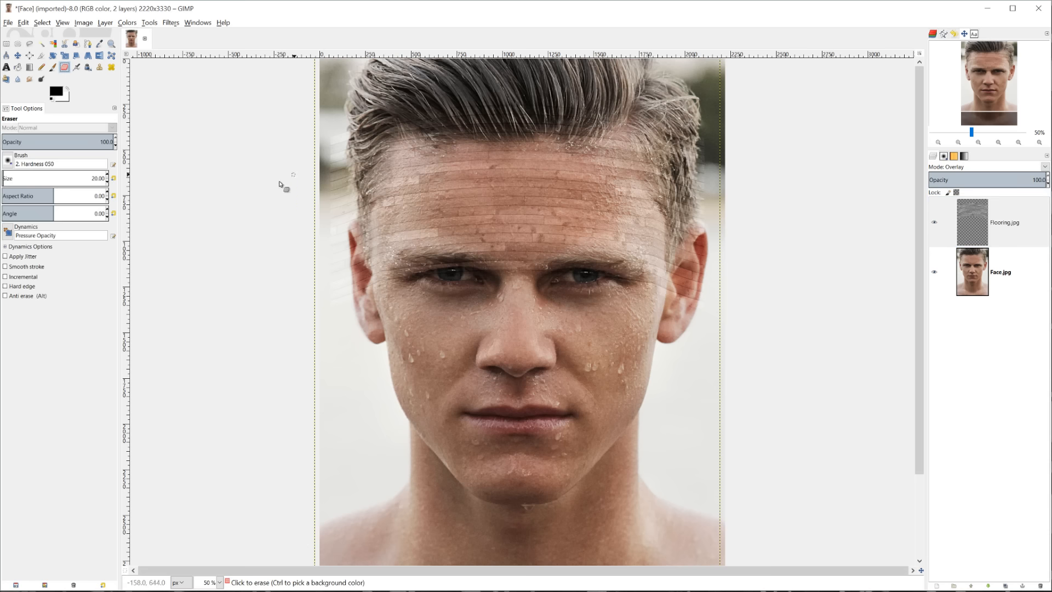
click(9, 161)
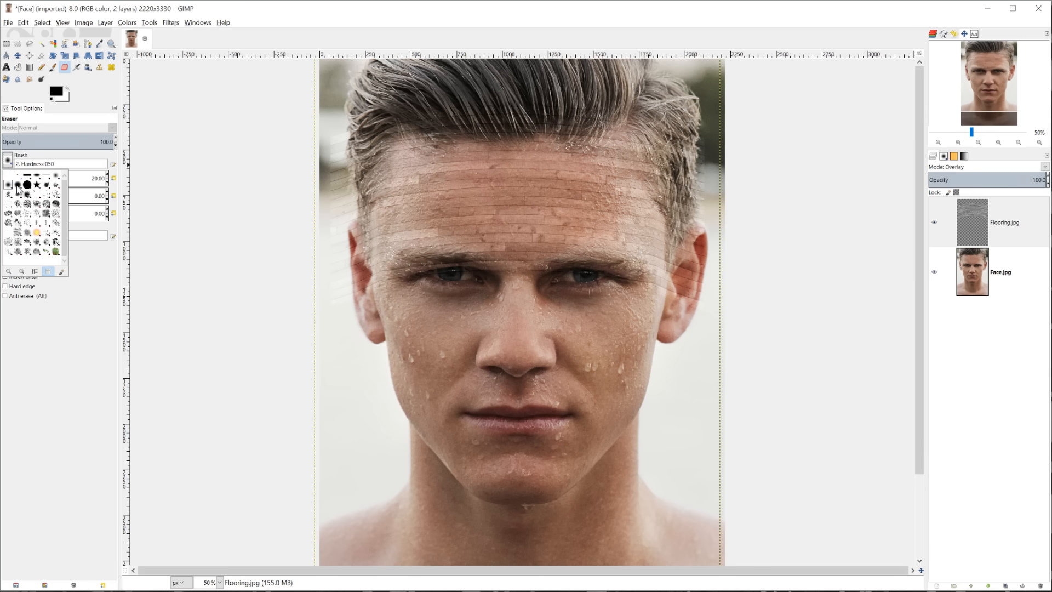
click(57, 303)
mouse_move(12, 180)
mouse_down()
mouse_move(46, 181)
mouse_move(37, 181)
mouse_up()
mouse_move(331, 255)
mouse_down()
mouse_move(346, 280)
mouse_move(333, 198)
mouse_move(337, 140)
mouse_up()
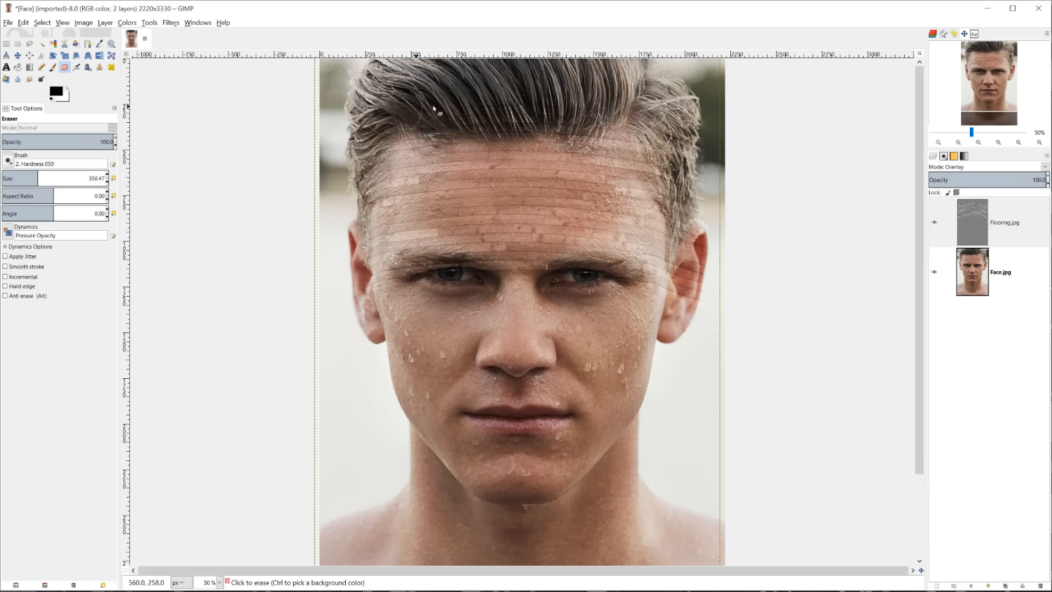
mouse_move(394, 112)
mouse_down()
mouse_move(524, 118)
mouse_move(553, 104)
mouse_move(581, 122)
mouse_move(598, 106)
mouse_move(664, 112)
mouse_move(639, 102)
mouse_move(684, 164)
mouse_move(680, 129)
mouse_move(683, 172)
mouse_move(672, 146)
mouse_move(665, 173)
mouse_move(670, 136)
mouse_move(705, 247)
mouse_move(706, 195)
mouse_move(674, 319)
mouse_move(703, 229)
mouse_move(704, 239)
mouse_move(572, 313)
mouse_up()
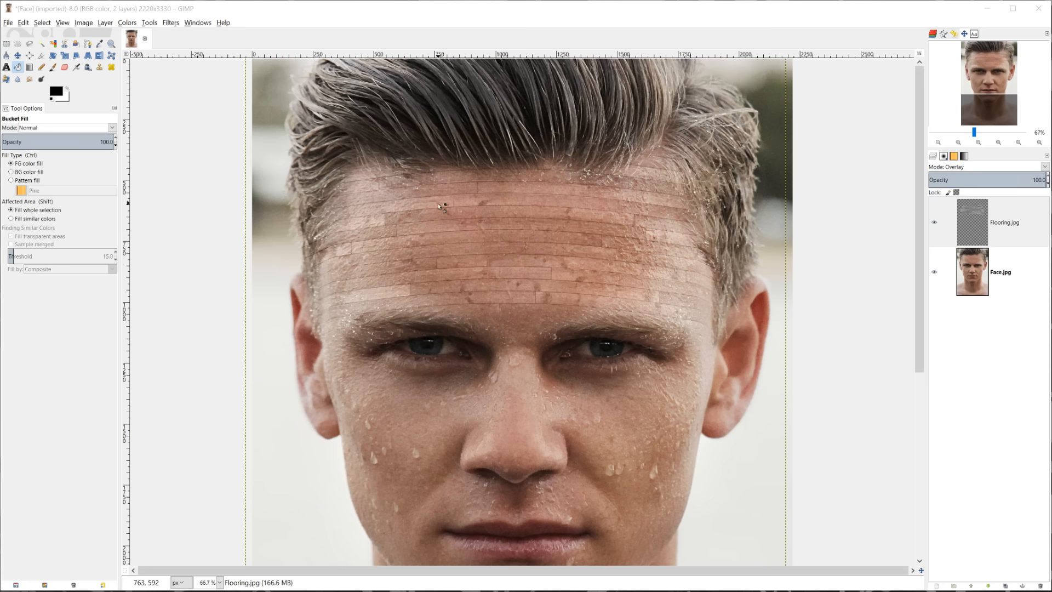
Start a path on the forehead at 150% zoom by tracing the short vertical plank joint near the centre, just below the hairline.
click(958, 142)
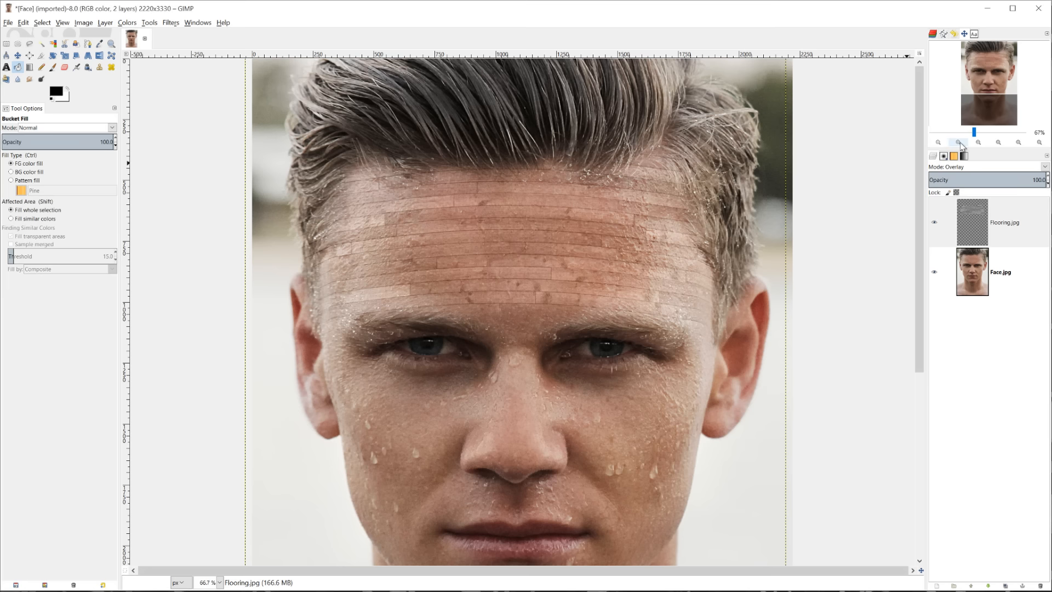
scroll(790, 250, up, 3)
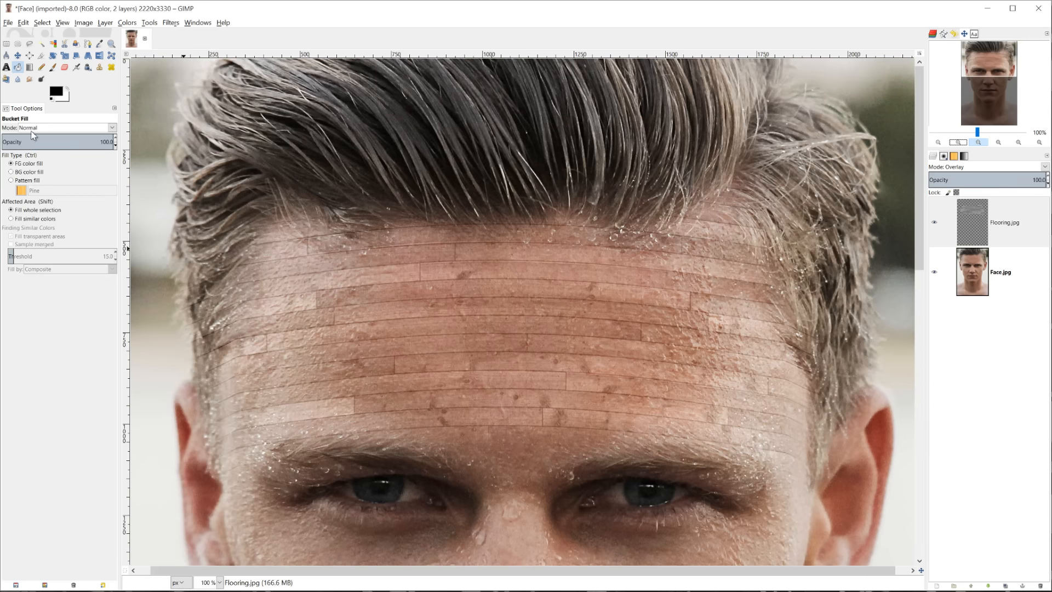
click(88, 44)
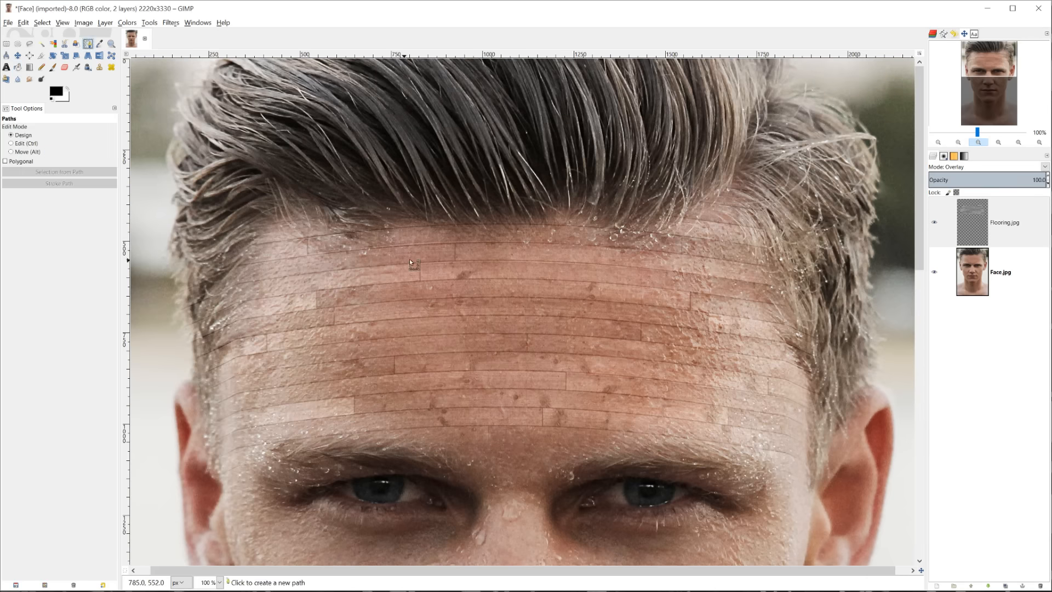
scroll(409, 258, down, 3)
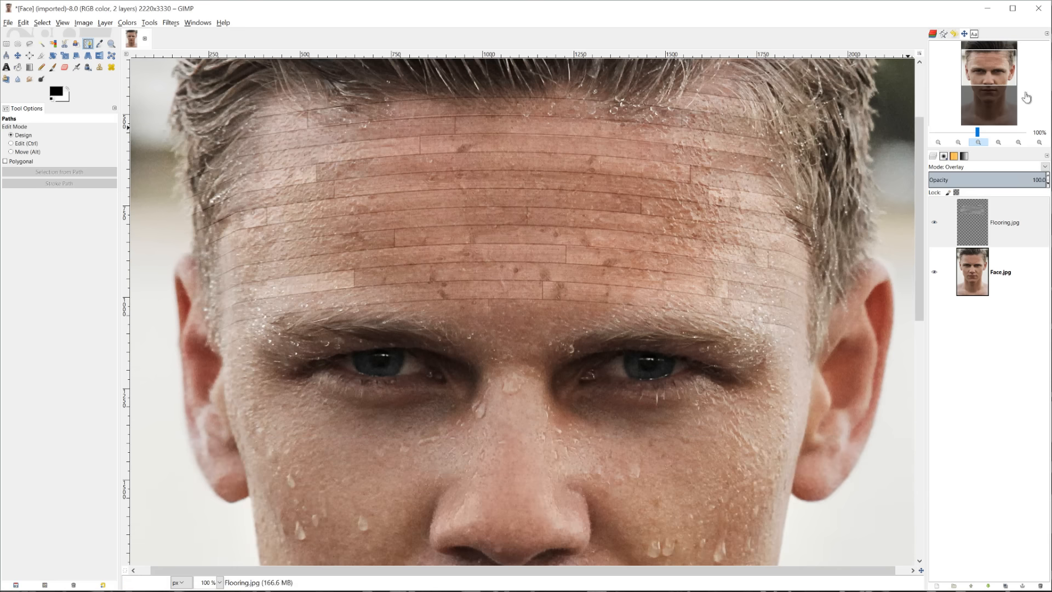
click(958, 142)
scroll(532, 235, up, 6)
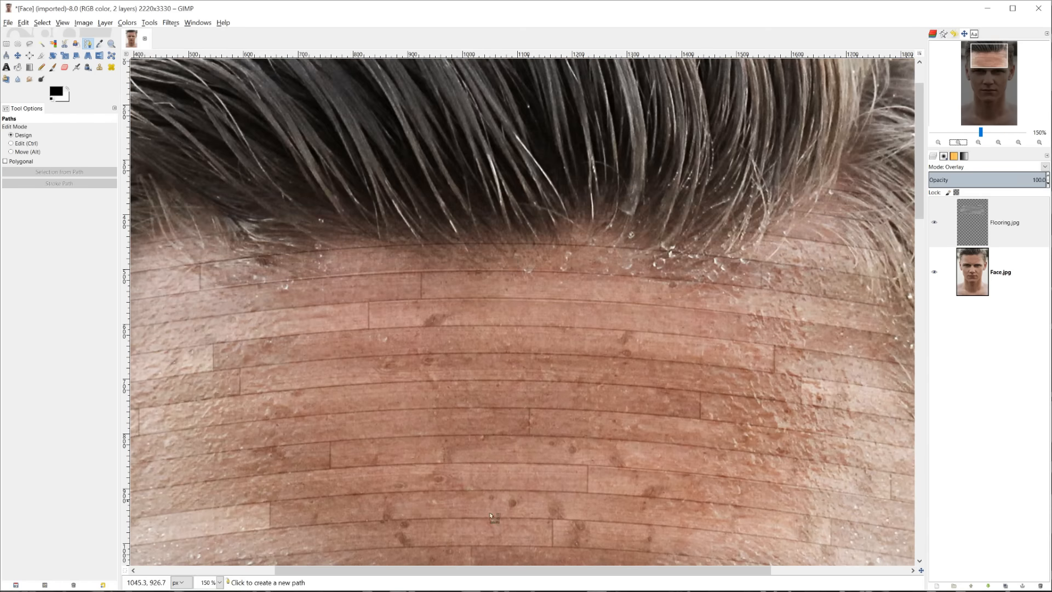
drag(537, 569, 478, 567)
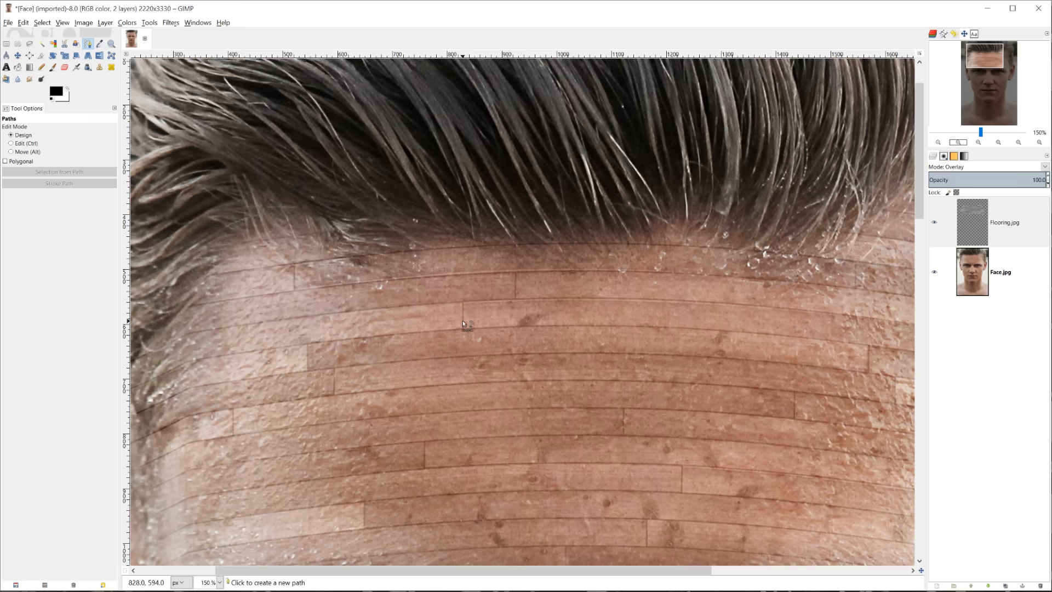
scroll(463, 323, down, 5)
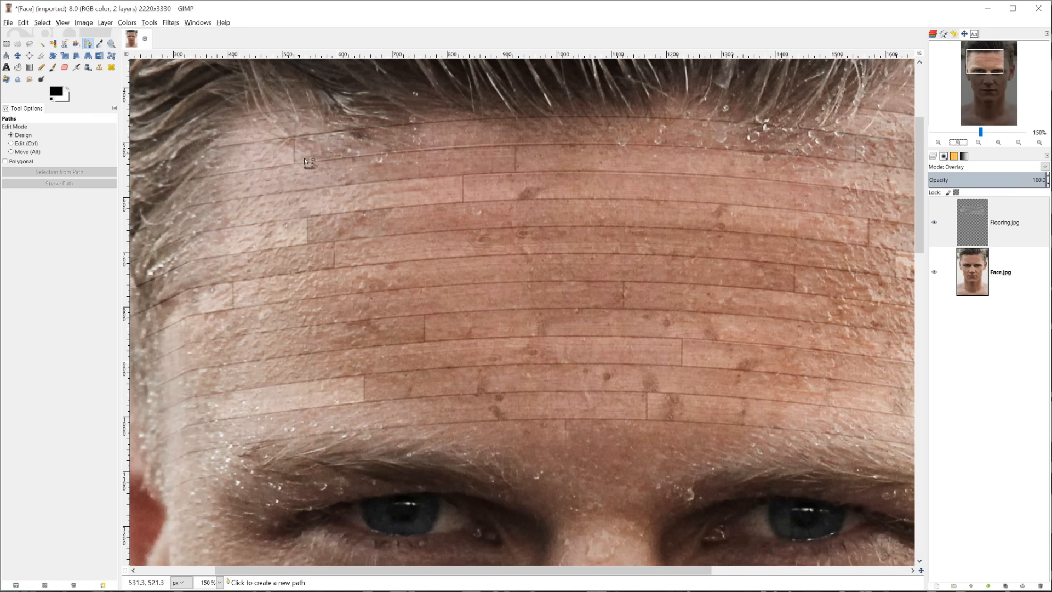
click(516, 146)
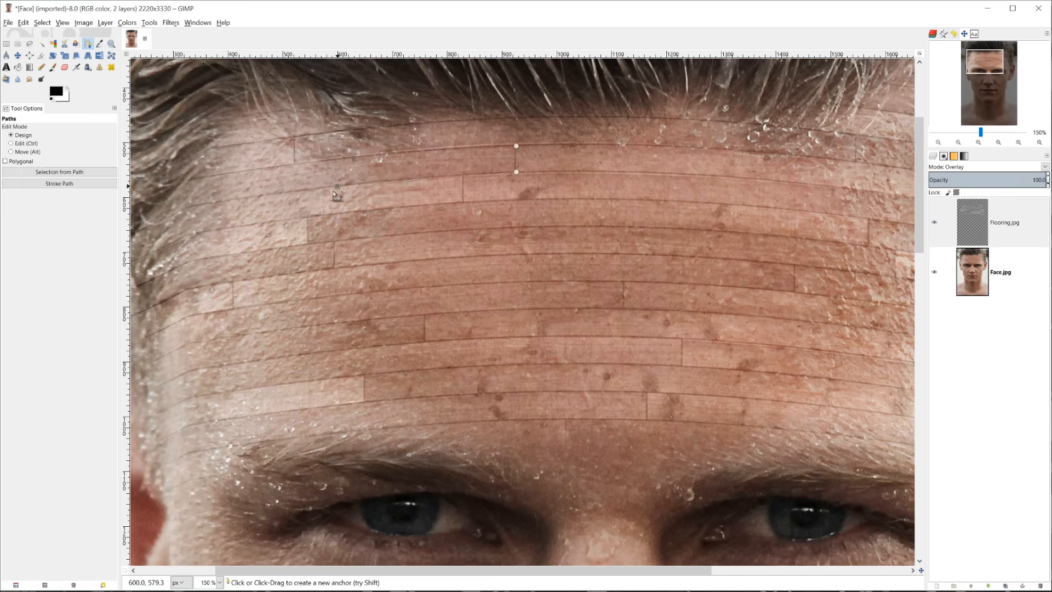
Extend the path leftward along the curved plank seams, stepping down two plank rows with vertical ends at each row.
drag(334, 192, 312, 193)
key(ctrl)
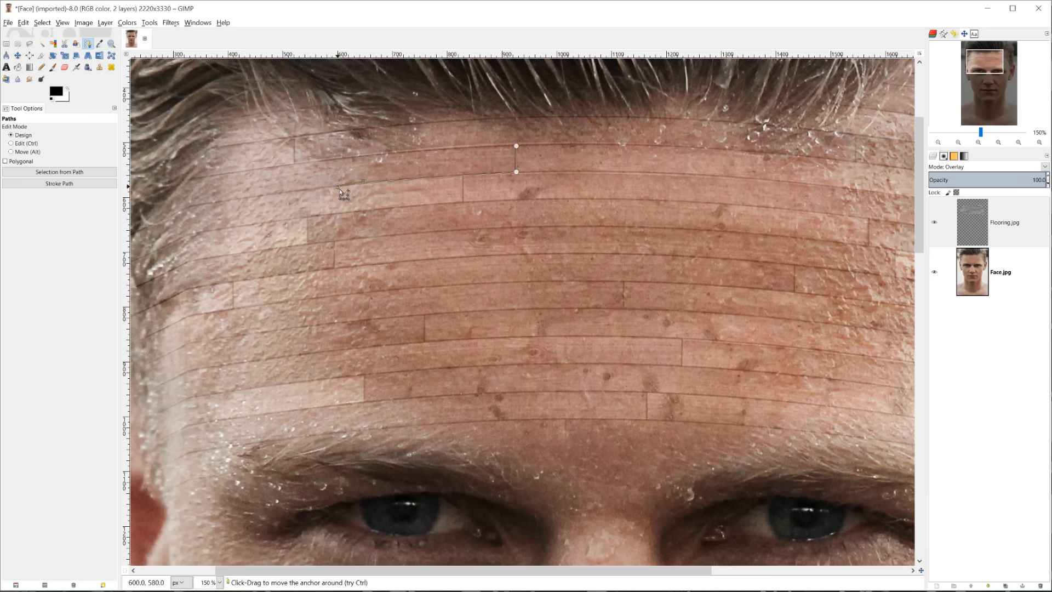
click(340, 214)
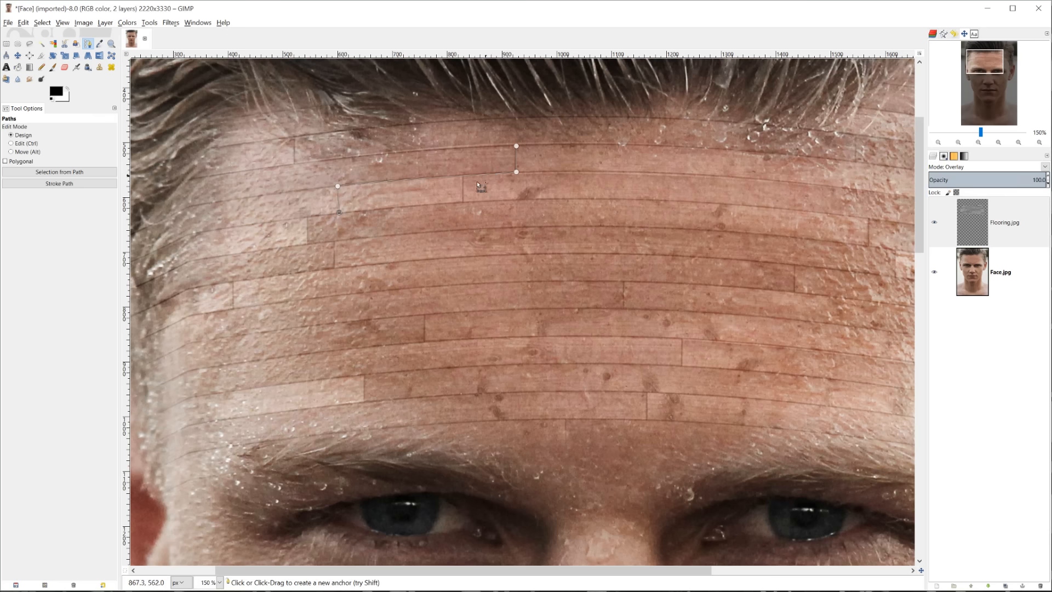
click(307, 217)
key(ctrl)
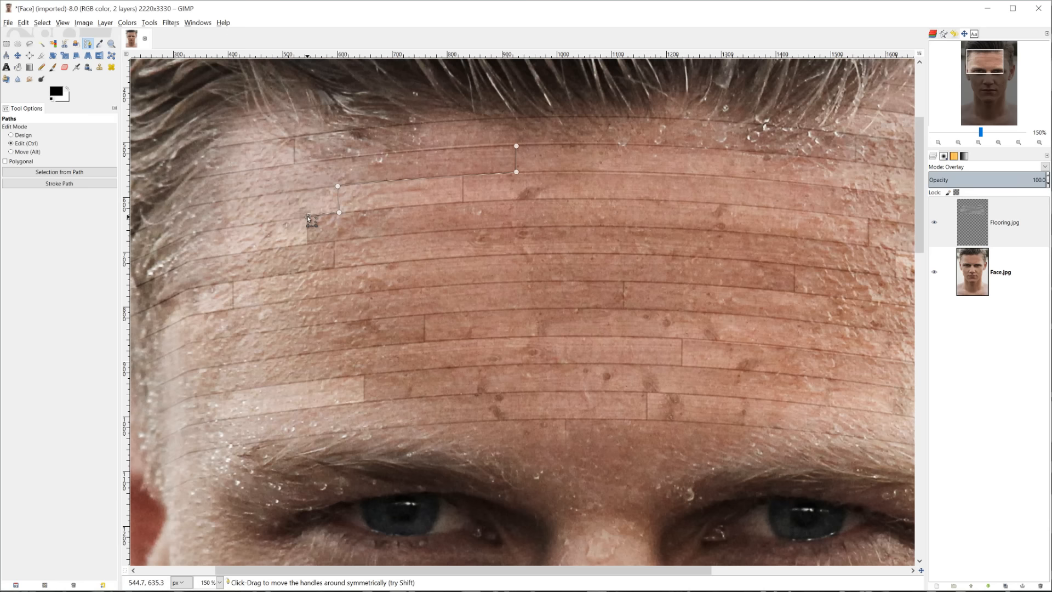
click(307, 245)
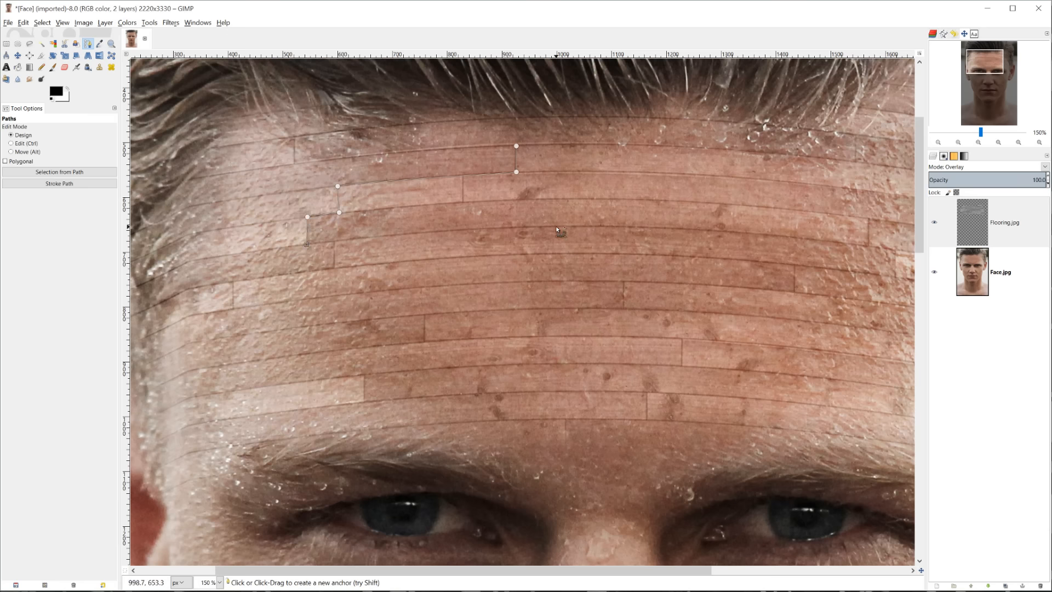
Carry the path back along the curved seam to the forehead's middle, undoing and re-placing the anchors for the step down to the next seam.
drag(593, 235, 565, 224)
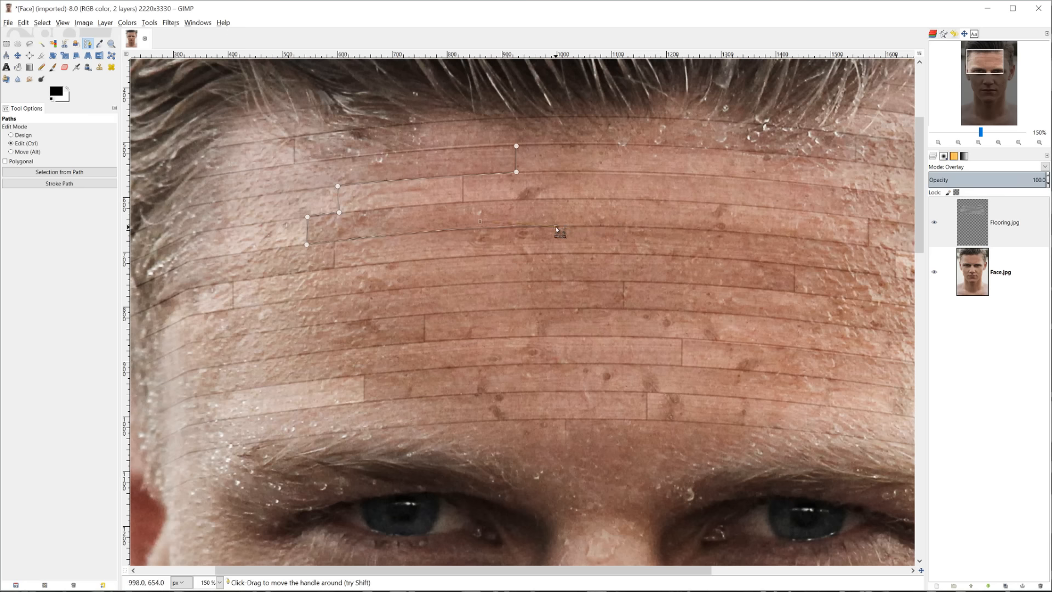
drag(557, 227, 558, 261)
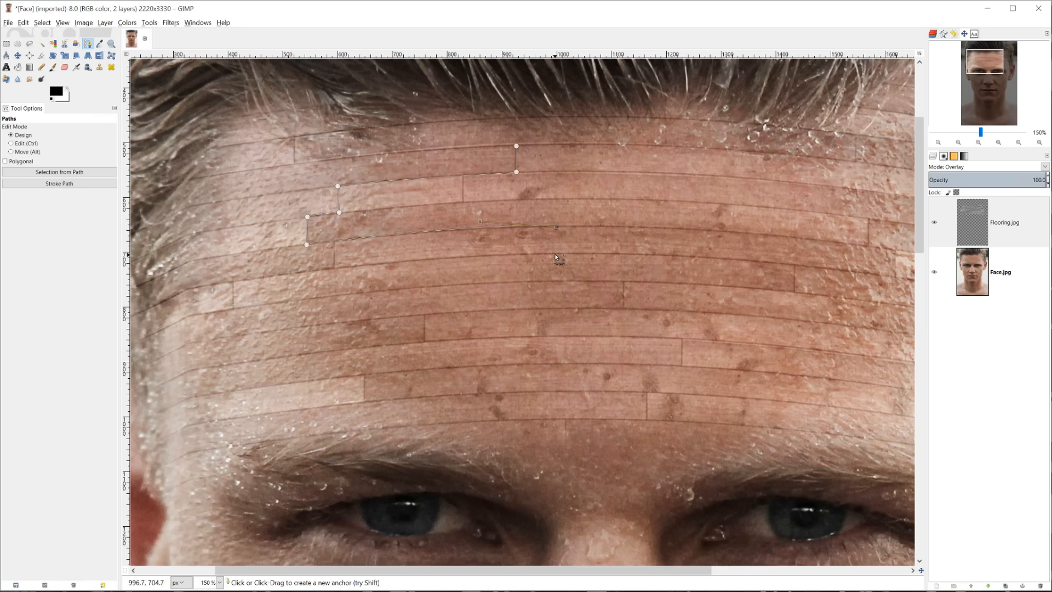
key(ctrl+z)
key(ctrl+z)
click(574, 256)
key(ctrl+z)
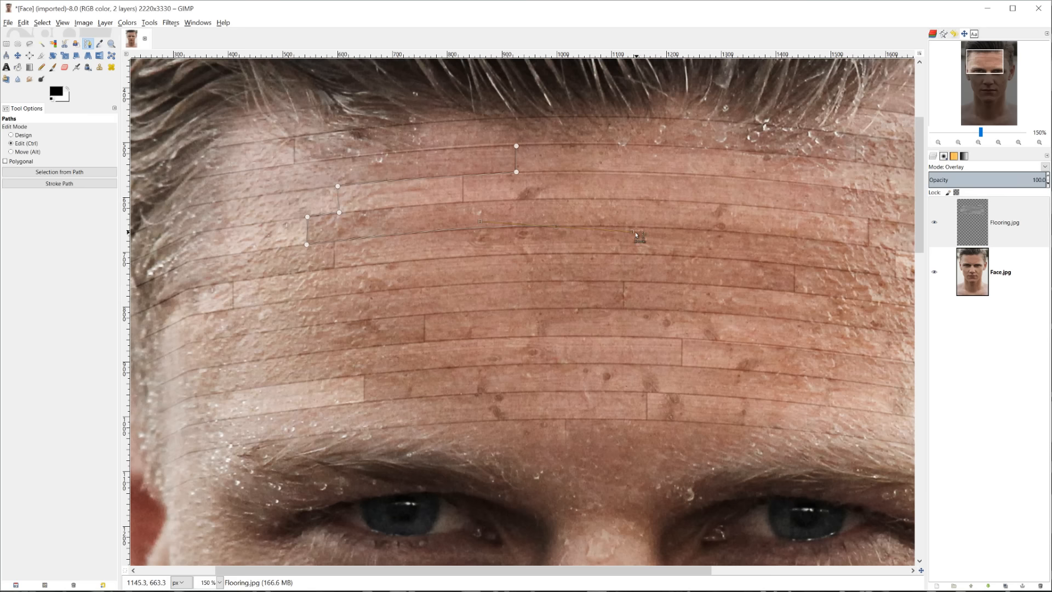
click(556, 252)
drag(563, 255, 570, 254)
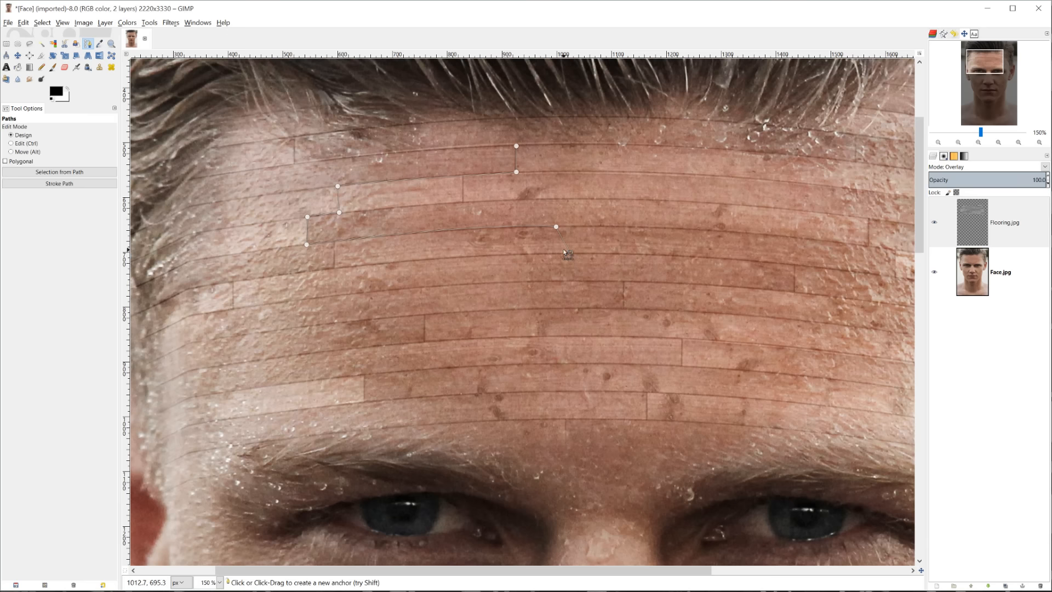
key(ctrl+z)
key(ctrl+z)
click(555, 248)
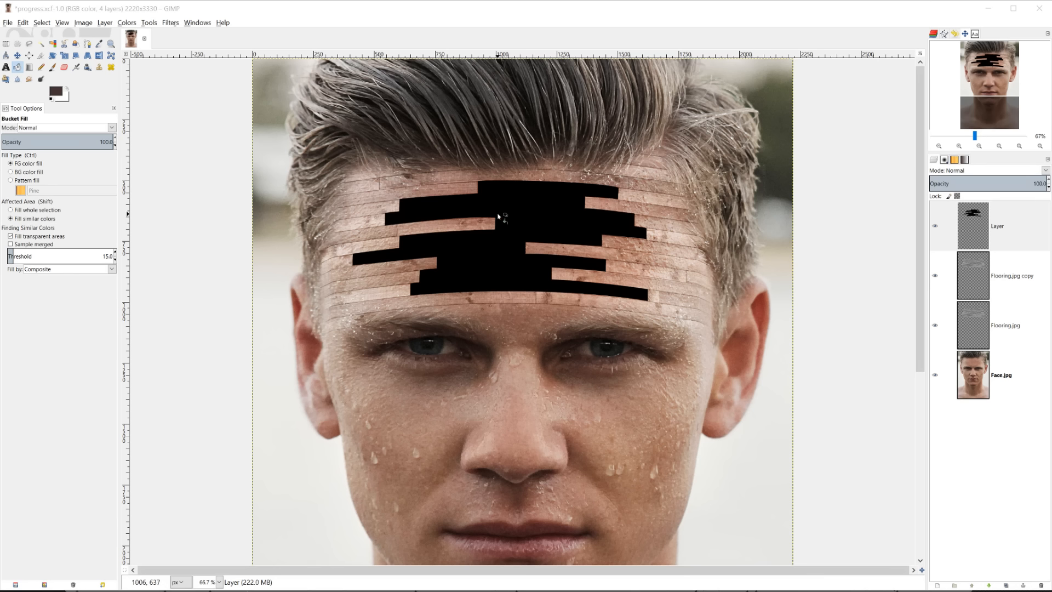
Duplicate the layer holding the black plank-shaped cutout and turn the copy's alpha into a selection.
scroll(498, 217, up, 2)
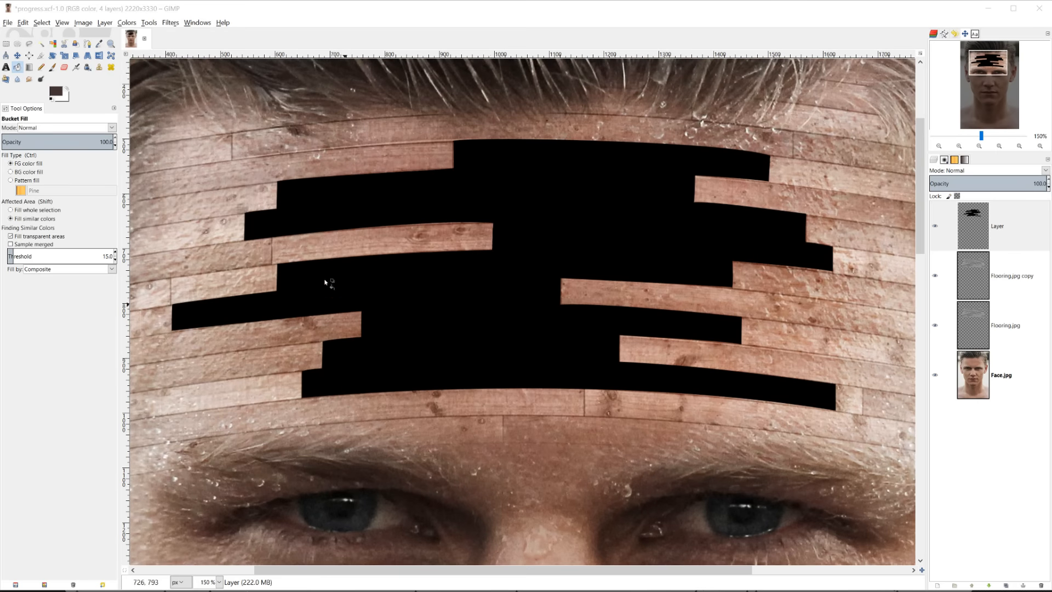
click(934, 225)
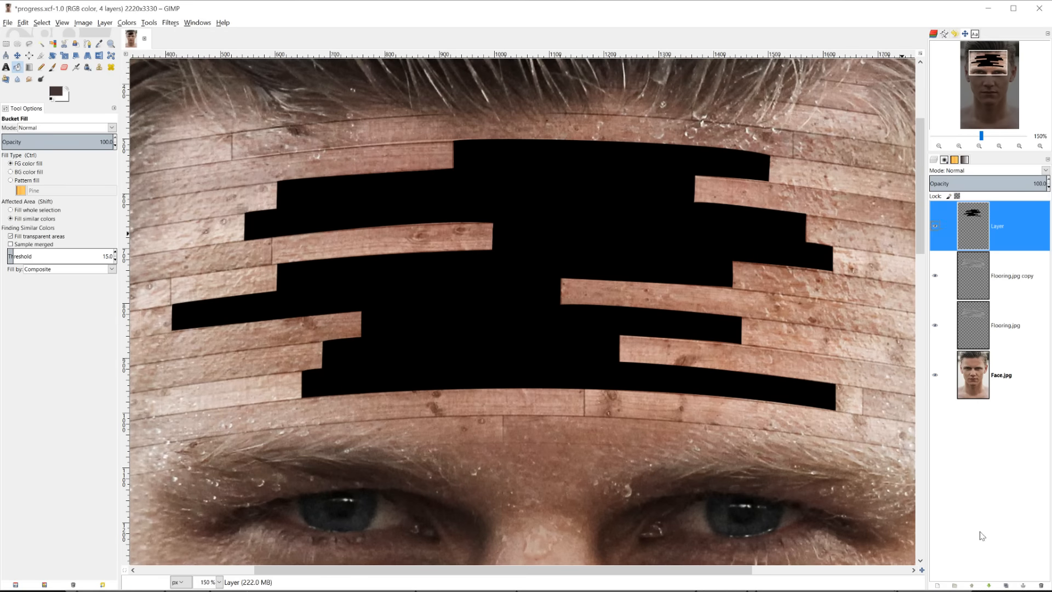
click(1007, 586)
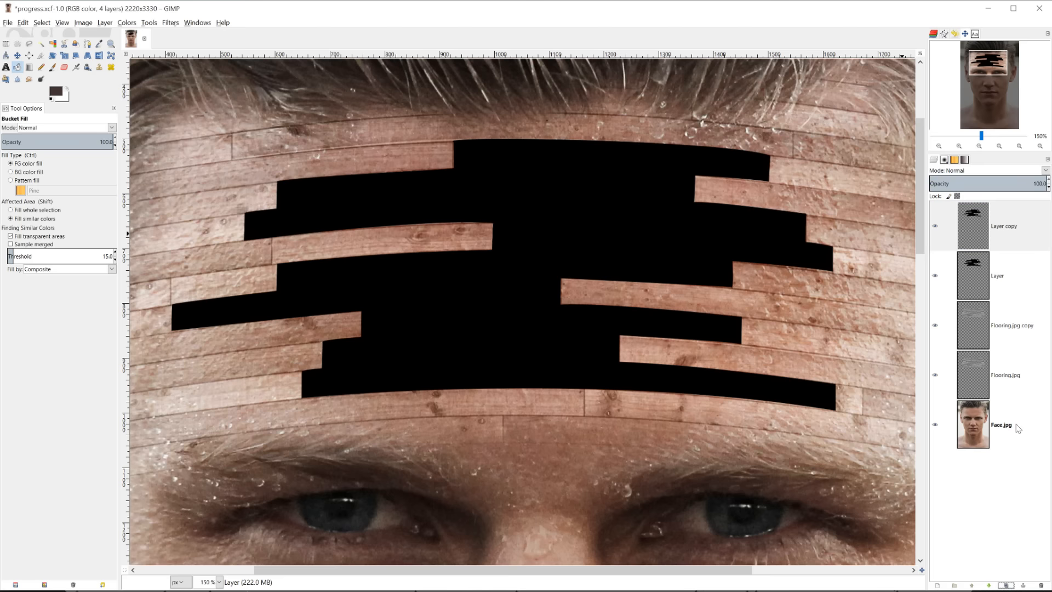
right_click(966, 229)
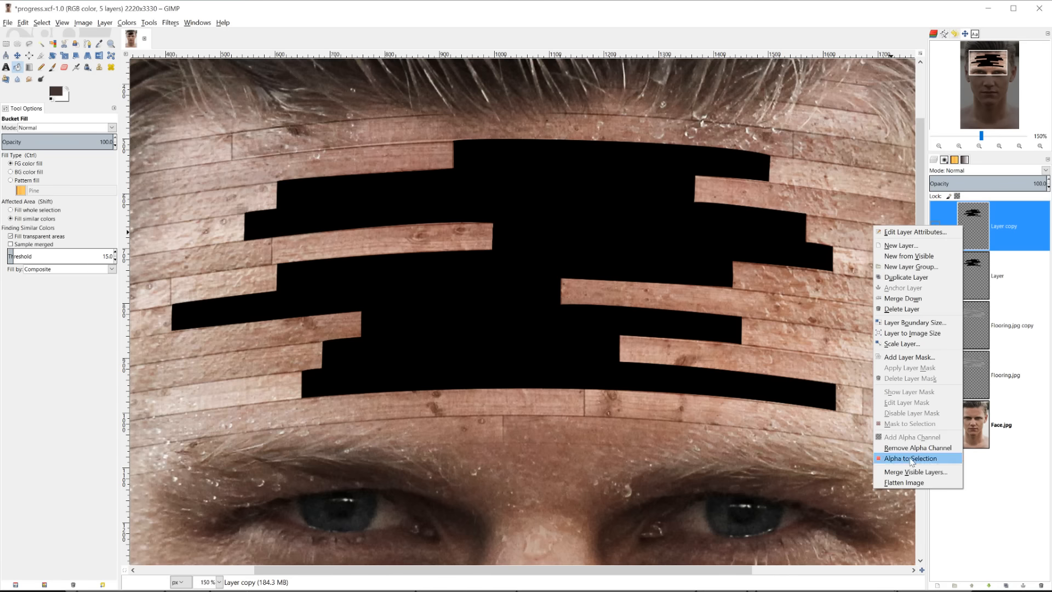
click(911, 458)
Set the foreground colour to red ff0000, fill the selected shape on the copied layer with it, and clear the selection.
click(57, 96)
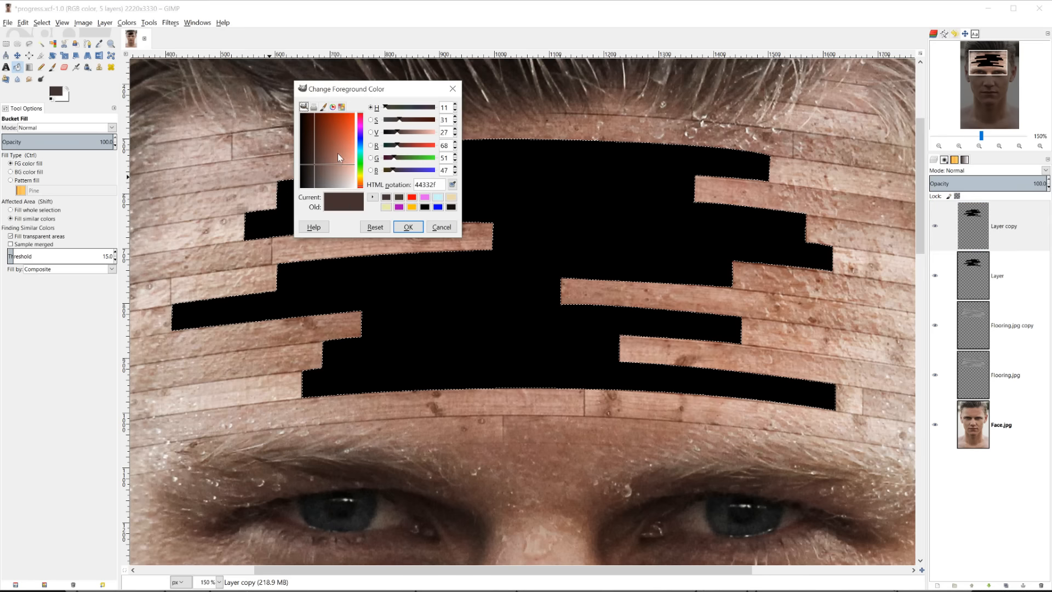
drag(339, 164, 361, 110)
click(410, 228)
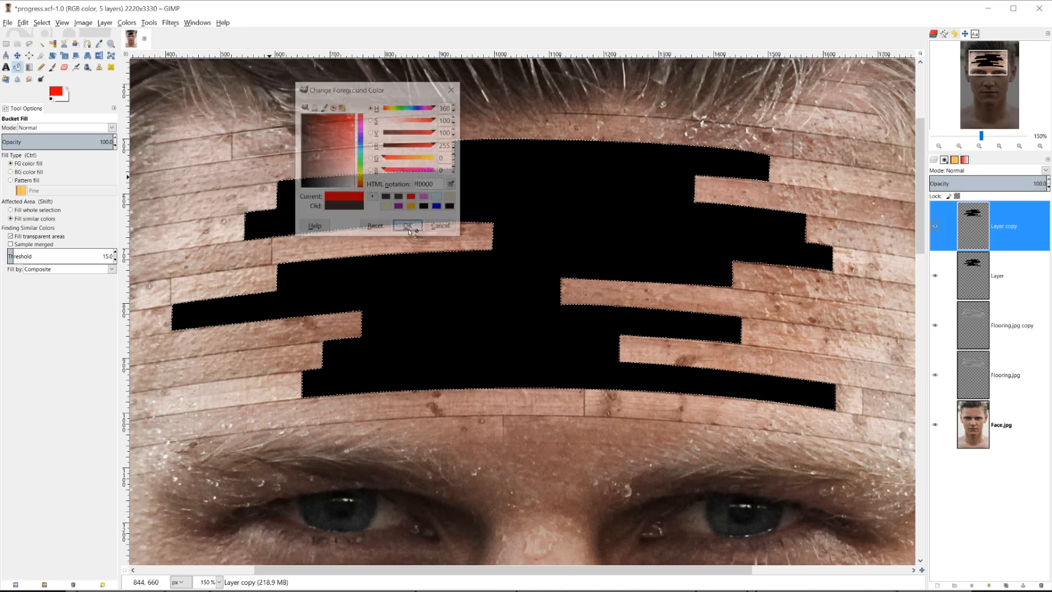
click(442, 282)
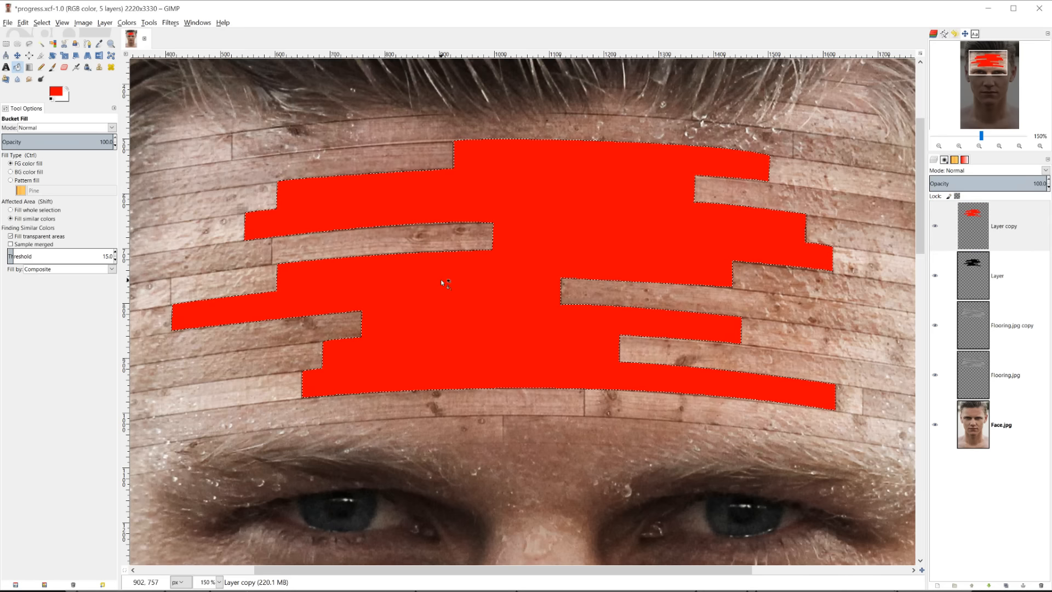
key(ctrl+shift)
key(ctrl+shift+a)
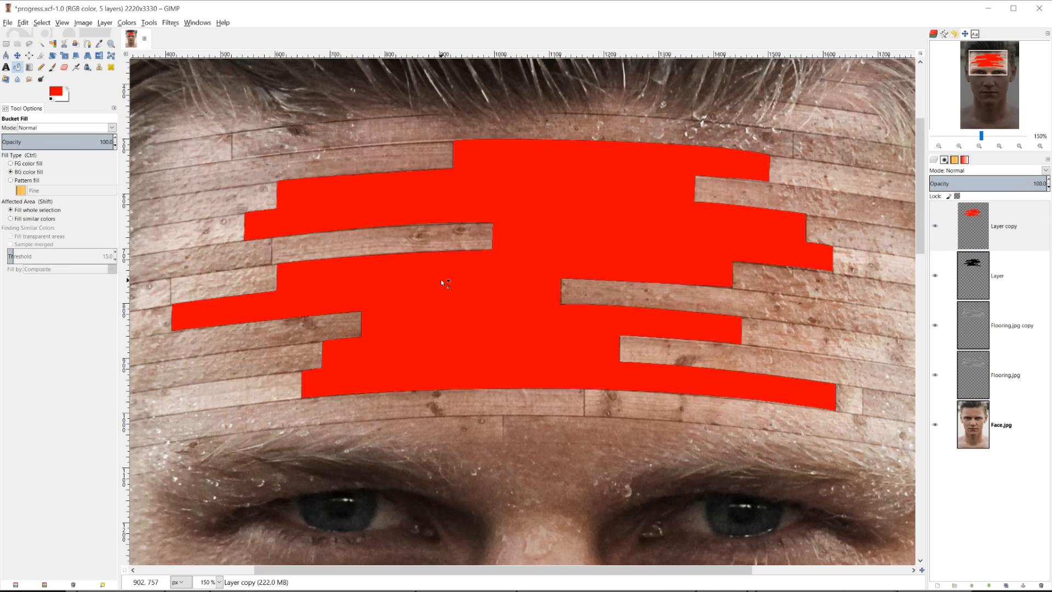
Move the red copy slightly right and down, ending with a 3 px move down, to expose a thin black rim along its upper and left edges.
click(970, 230)
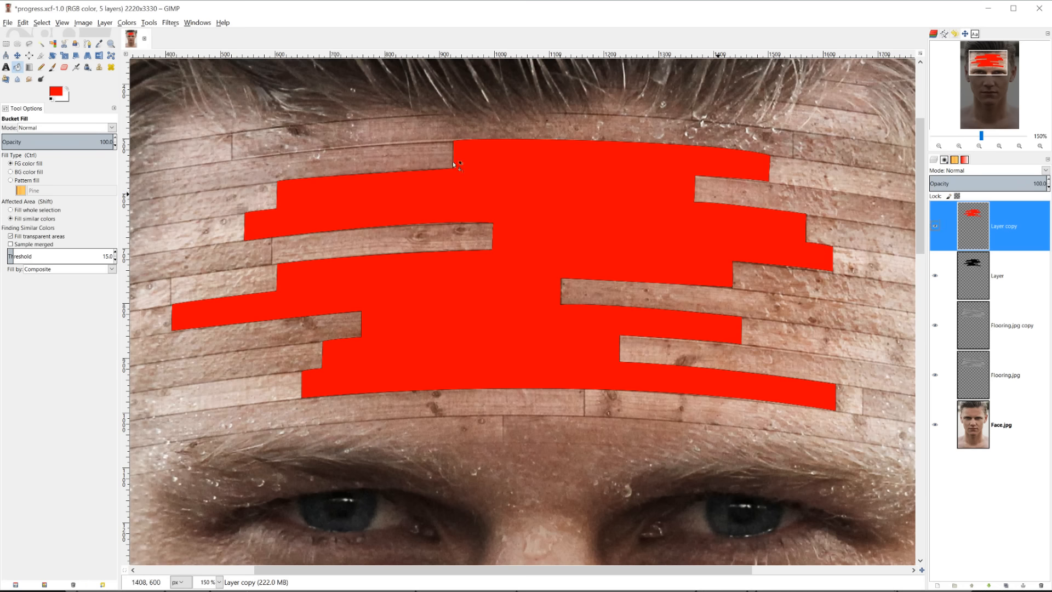
key(m)
drag(430, 186, 437, 192)
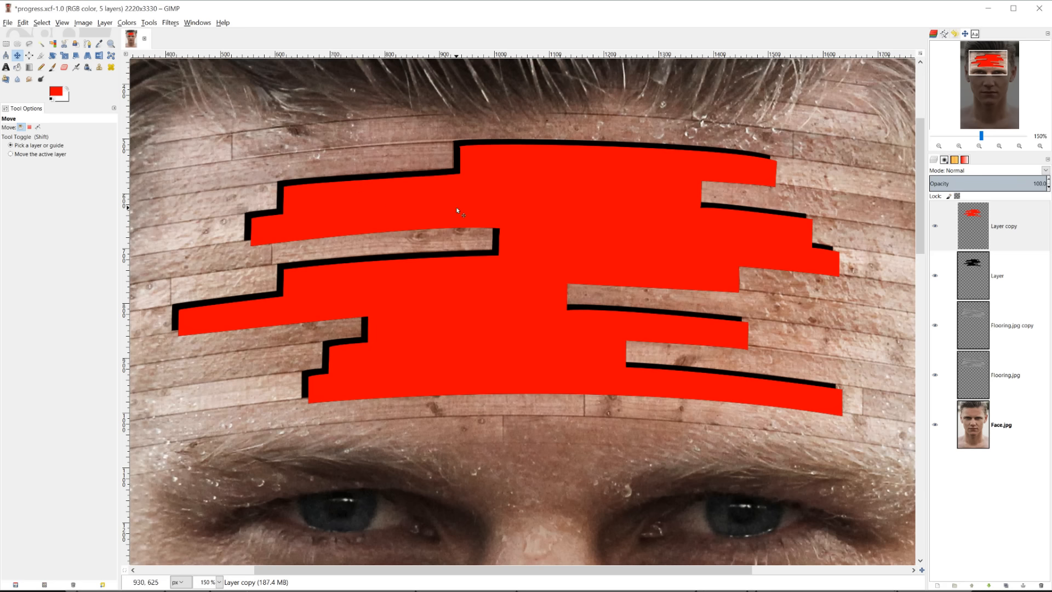
drag(457, 210, 457, 212)
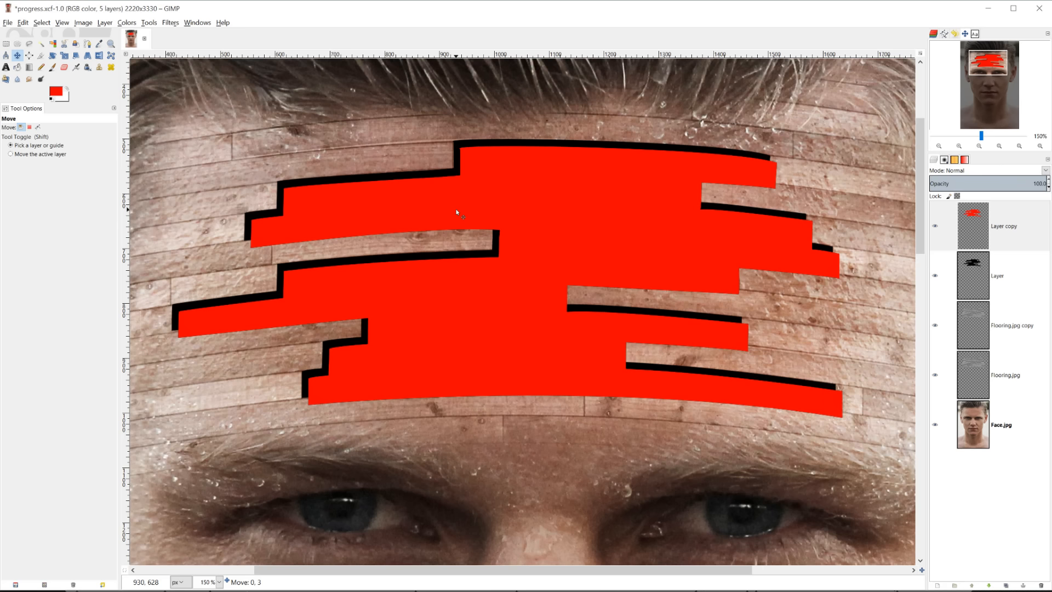
Duplicate the original layer that holds the black plank-shaped cutout.
click(973, 296)
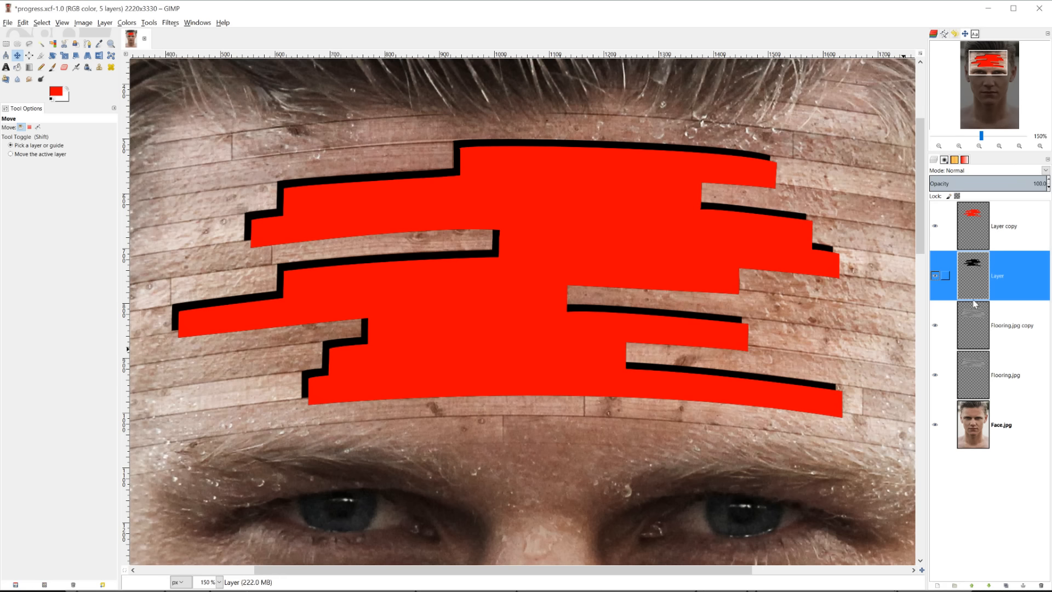
click(1006, 585)
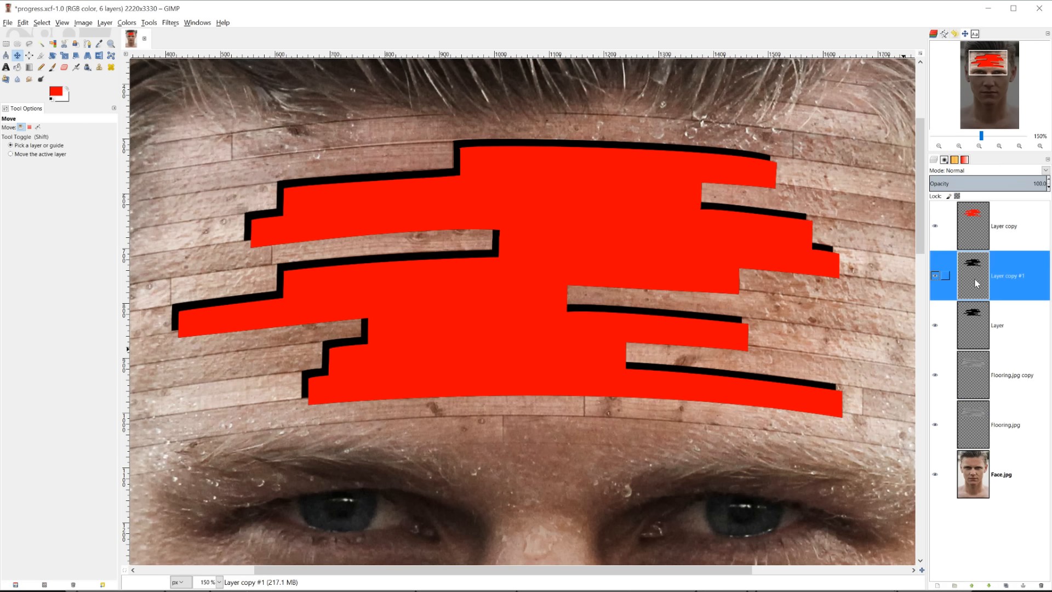
Sample a skin tone from the forehead on the Face.jpg layer and darken the foreground colour to brown 523d34.
key(1)
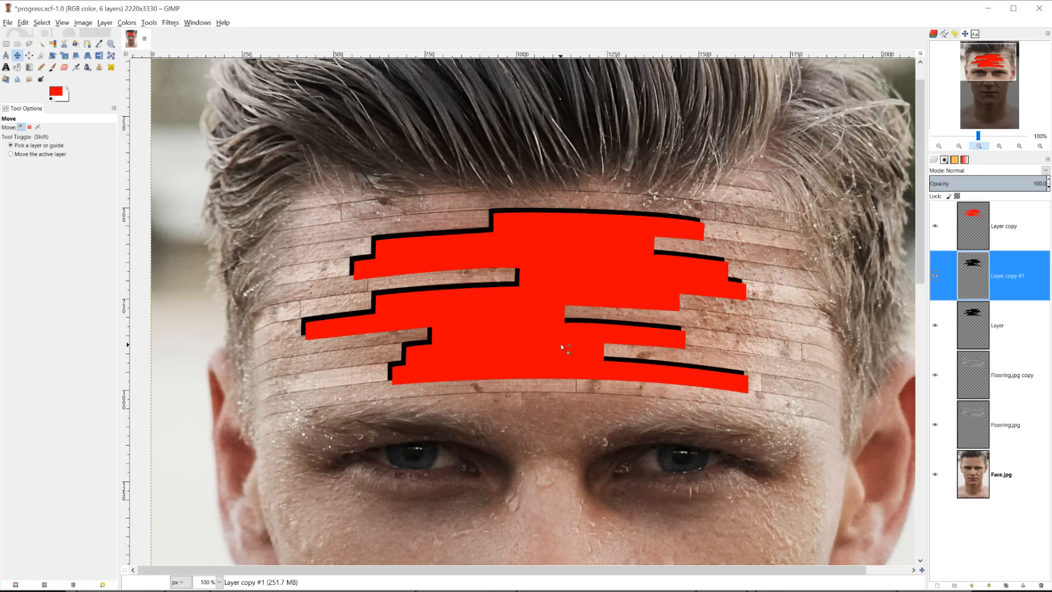
key(minus)
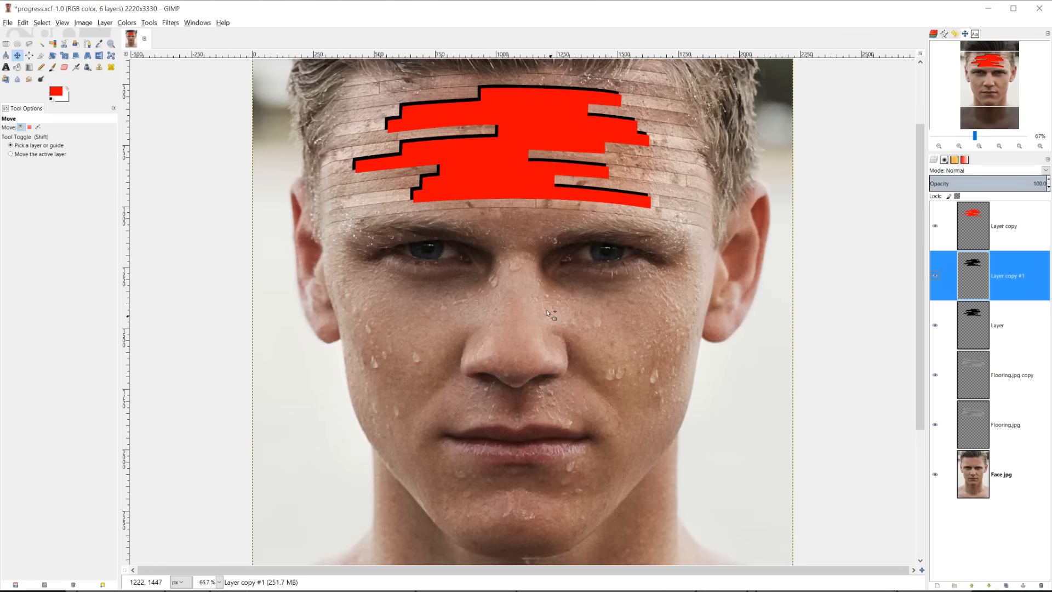
key(1)
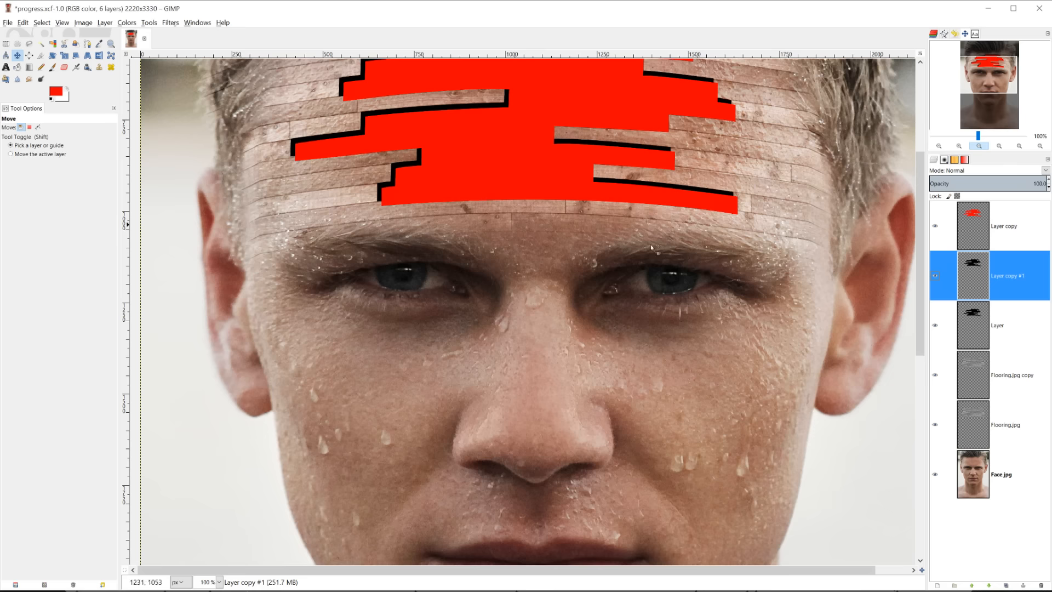
click(975, 474)
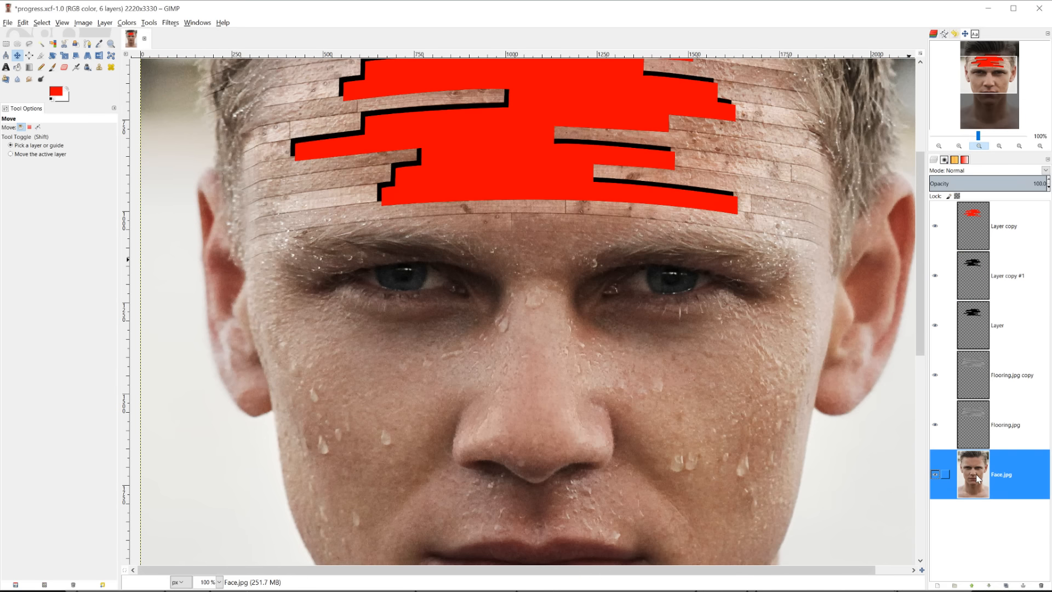
click(99, 44)
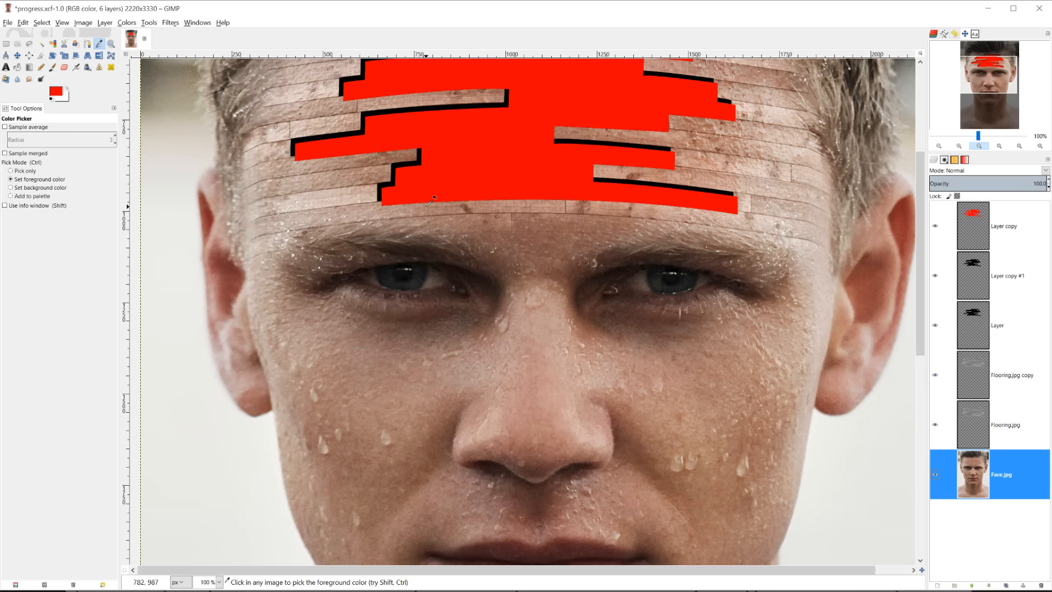
click(368, 153)
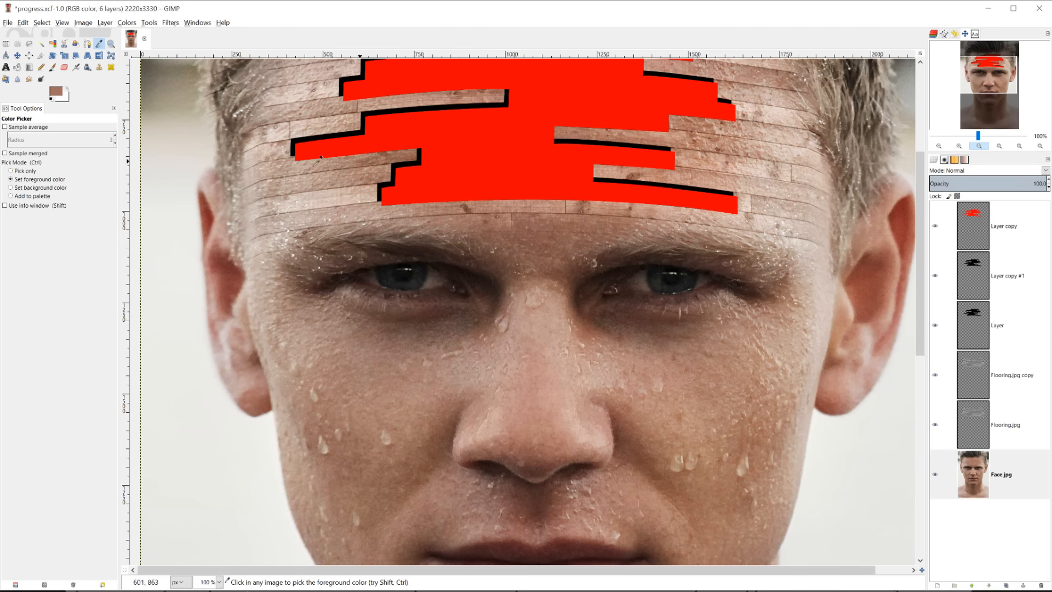
click(57, 91)
drag(335, 157, 317, 161)
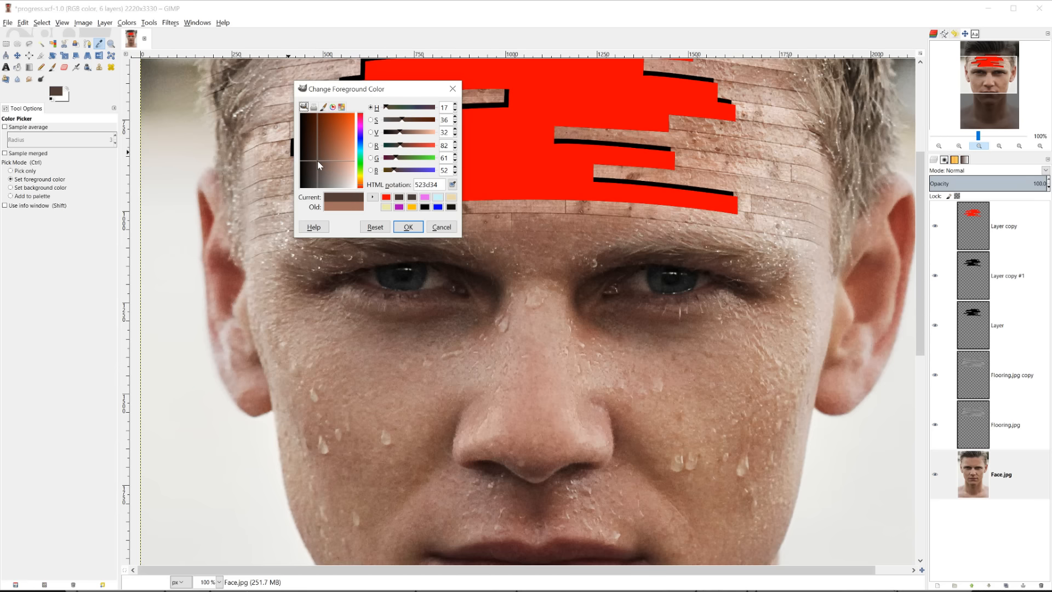
click(408, 228)
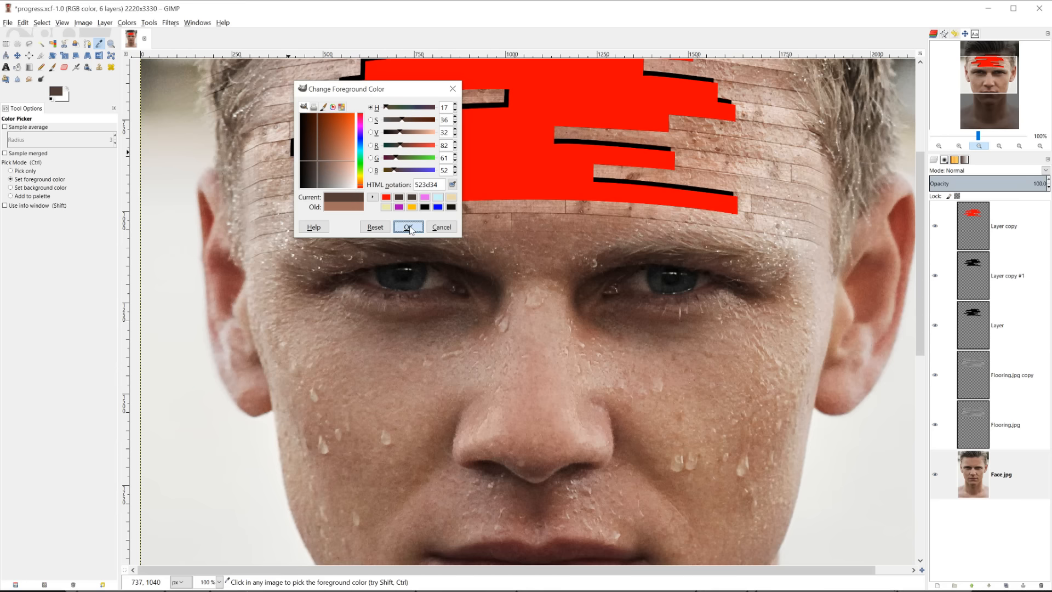
Select the new black copy's shape from its alpha, fill it with the brown foreground colour, and clear the selection.
scroll(410, 229, up, 5)
click(971, 268)
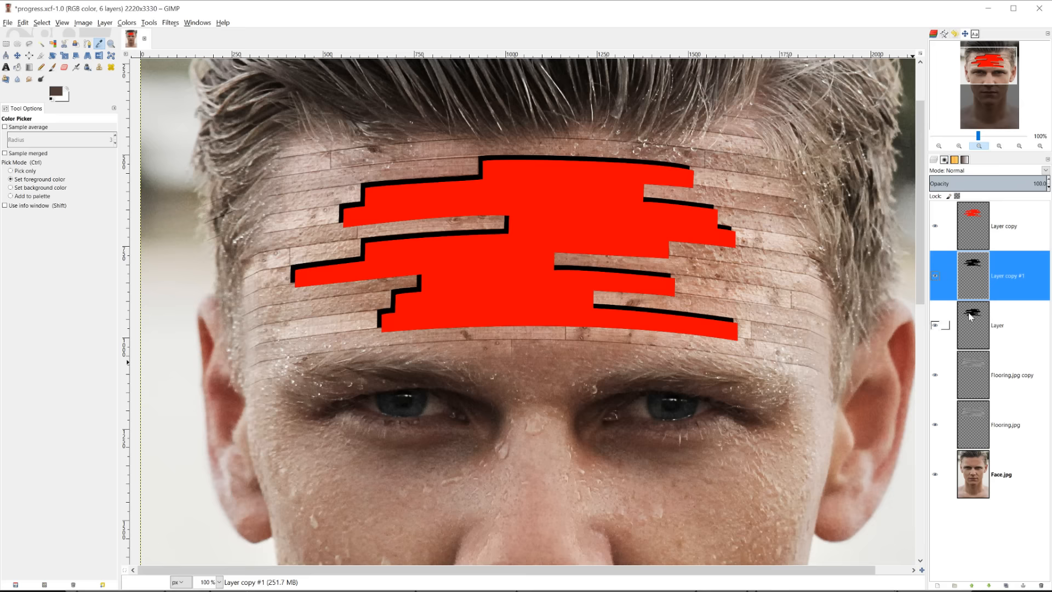
right_click(969, 280)
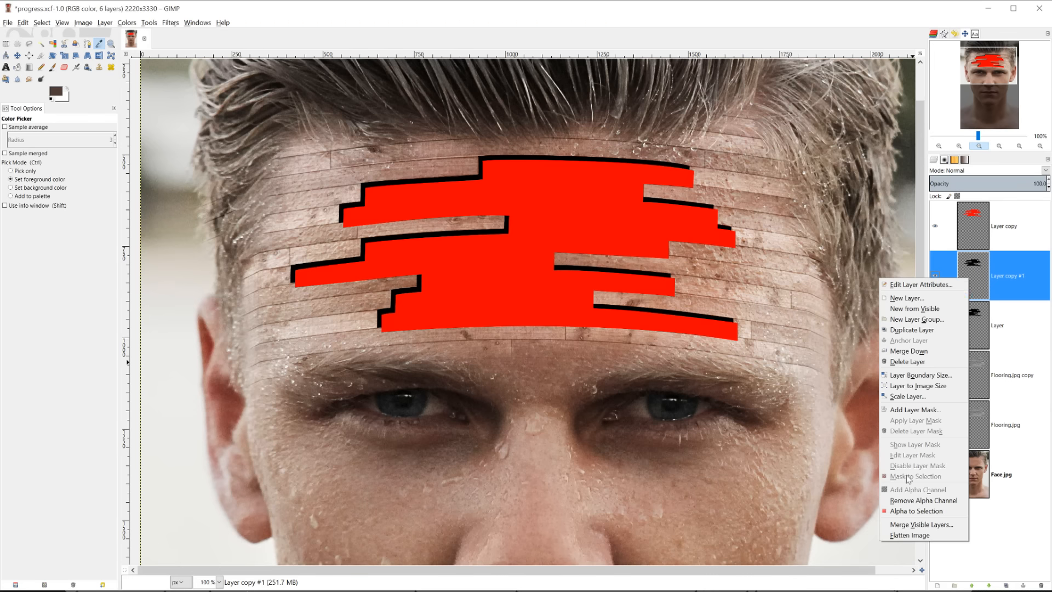
click(916, 510)
key(shift+b)
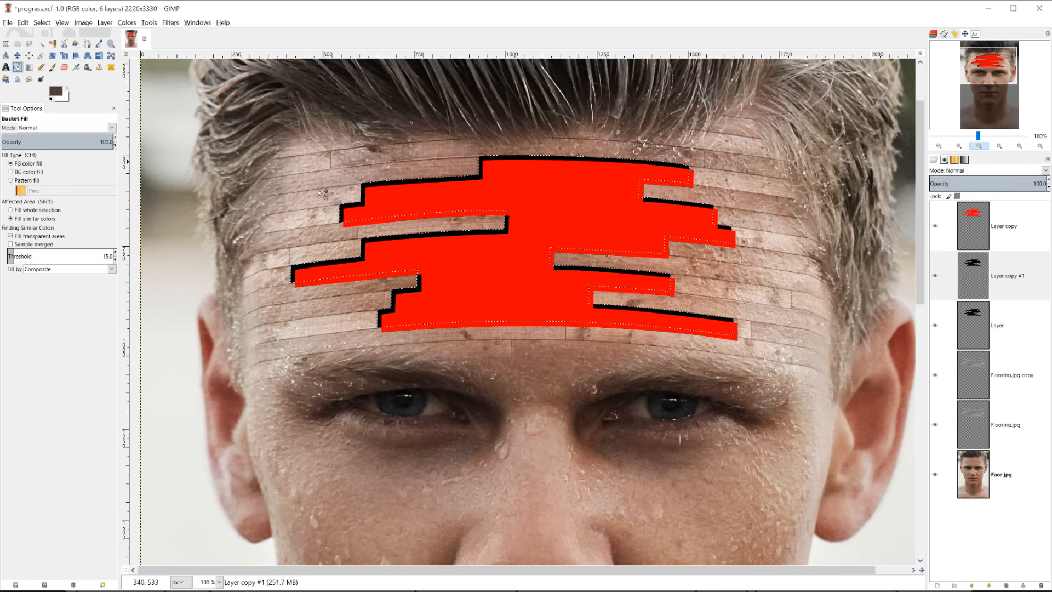
click(404, 197)
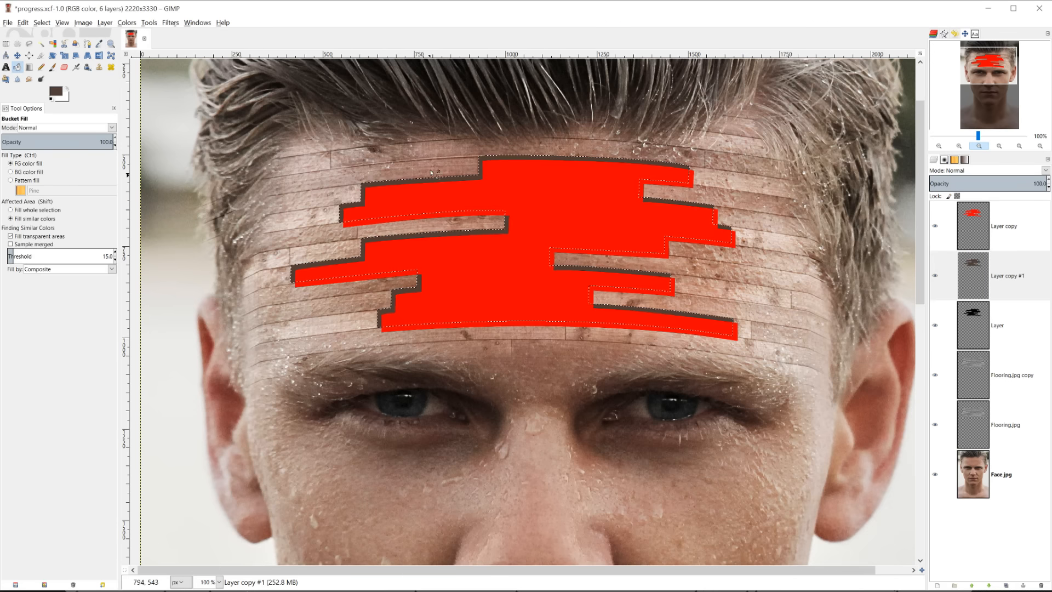
key(ctrl+shift)
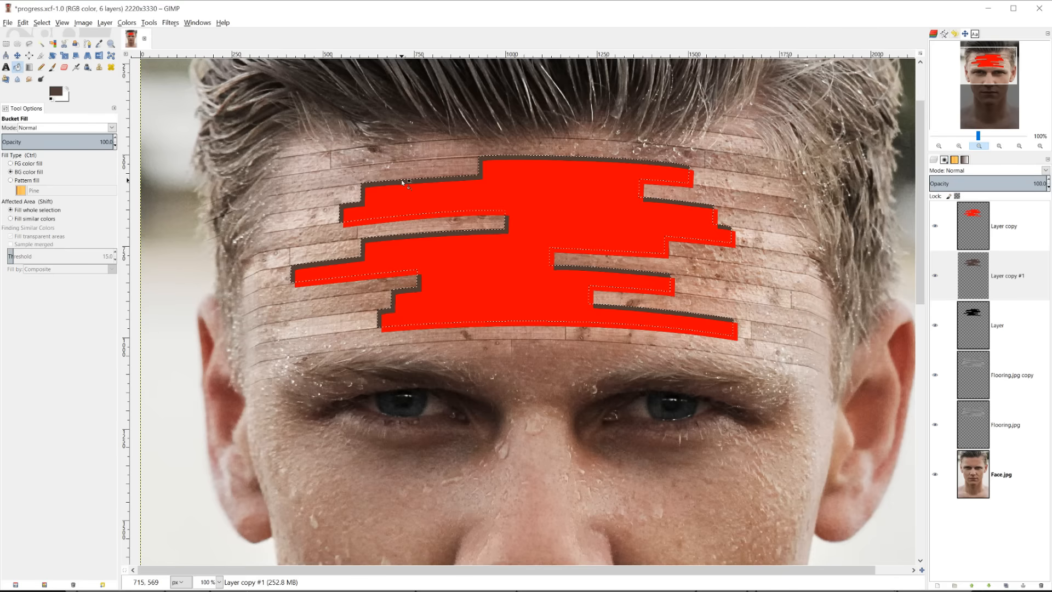
key(ctrl+shift+a)
Cut the red layer's shape out of the brown copy to leave only a brown rim, and delete the red layer.
click(979, 232)
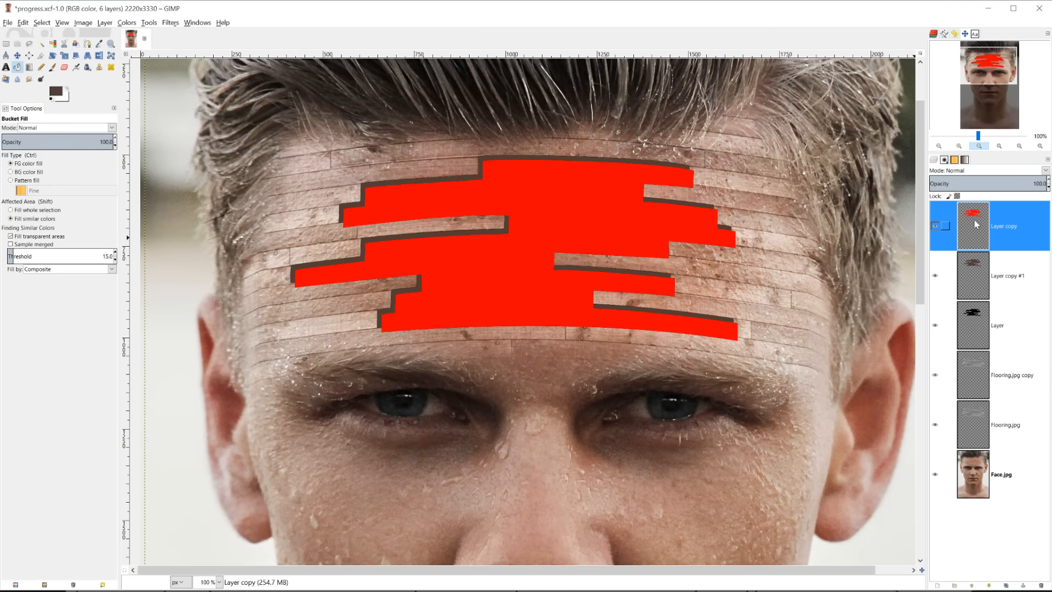
right_click(975, 224)
click(920, 454)
click(986, 281)
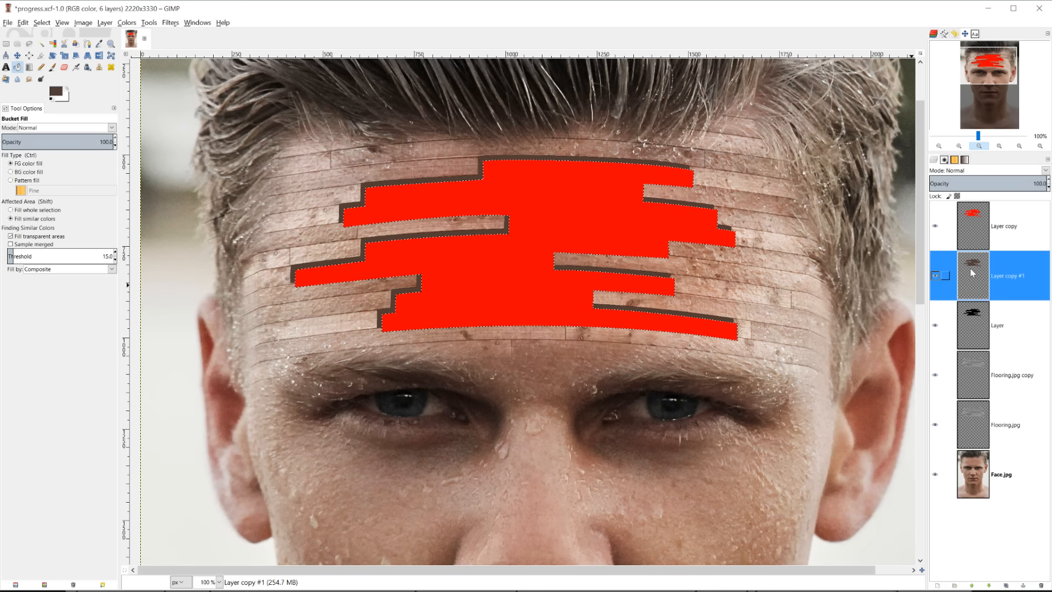
key(Delete)
key(ctrl+shift+a)
click(997, 225)
click(1041, 586)
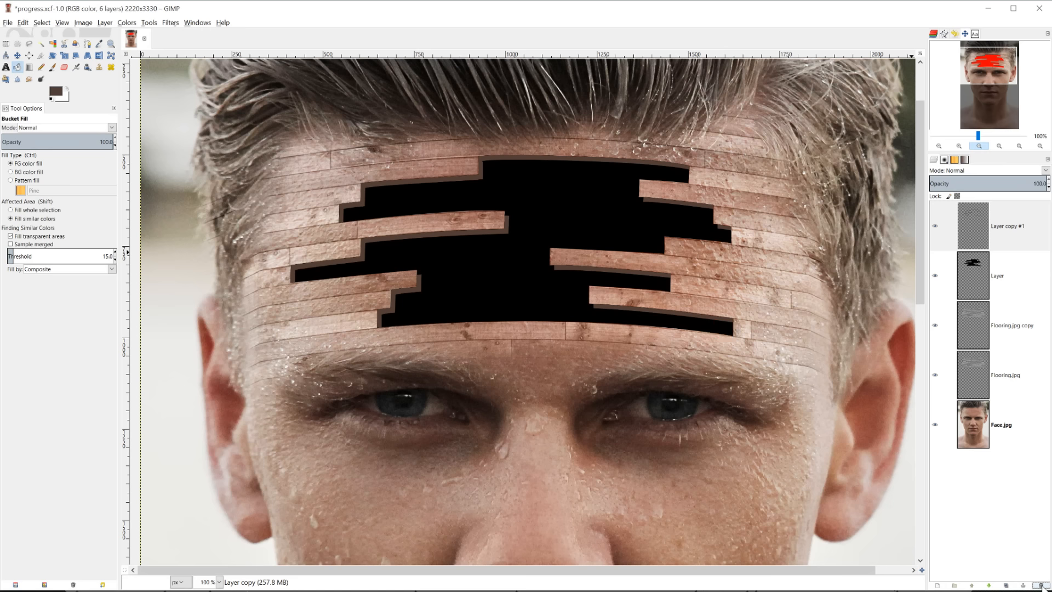
Try to shift the brown rim layer slightly with the Move tool.
click(975, 236)
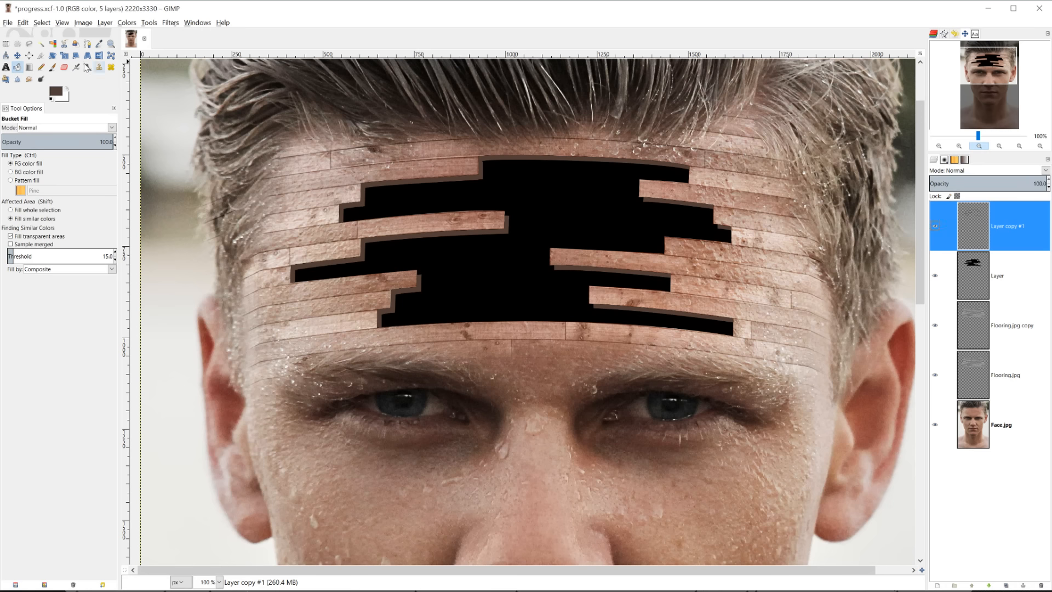
key(m)
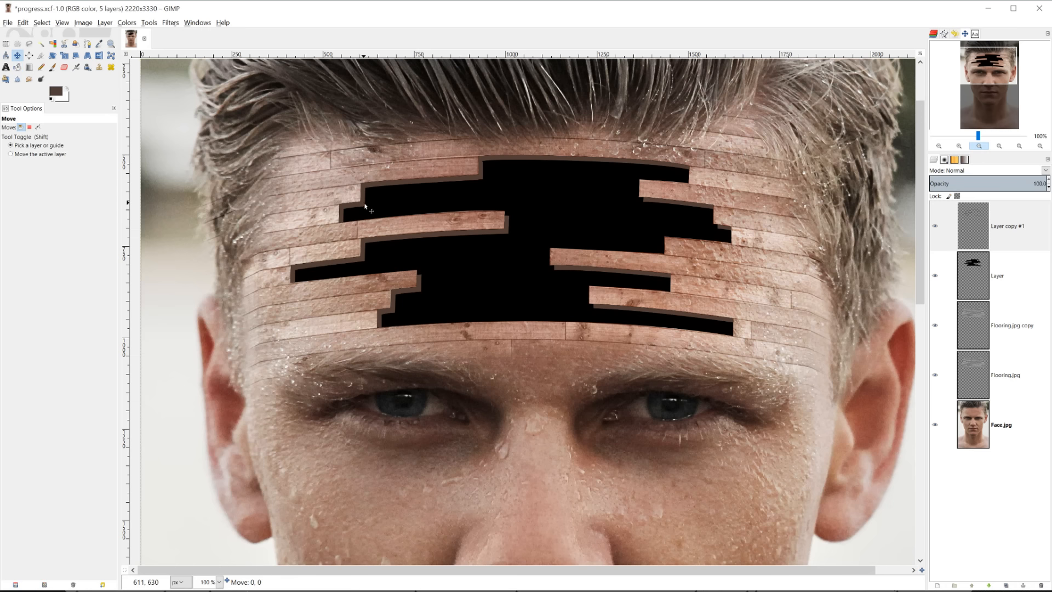
mouse_move(363, 206)
mouse_down()
mouse_move(369, 167)
mouse_move(334, 160)
mouse_move(345, 209)
mouse_move(357, 212)
mouse_up()
key(ctrl)
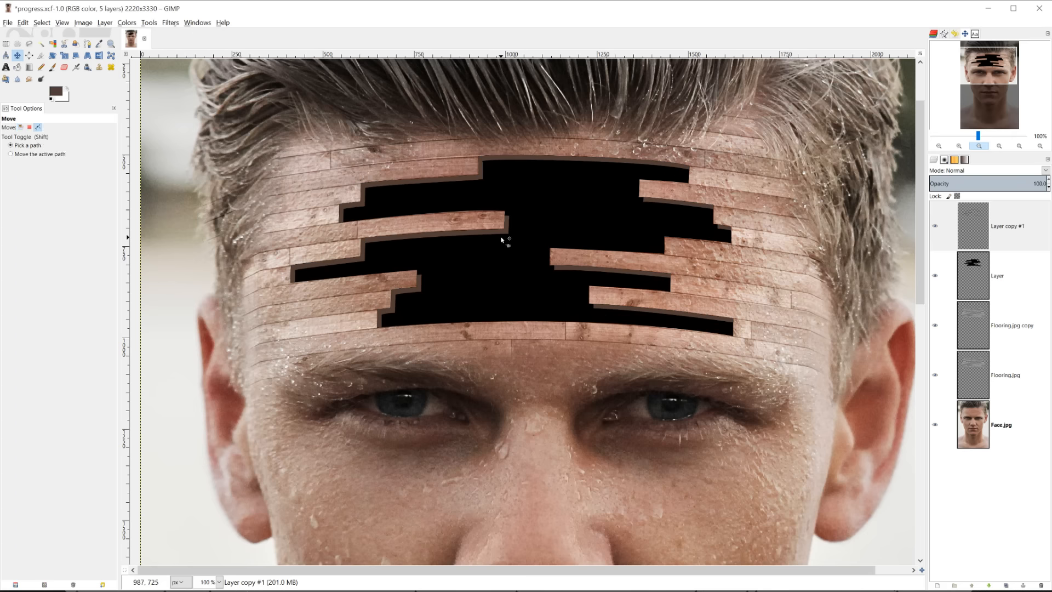
Switch to the Paintbrush on the brown rim layer and reduce the brush size to 10.
scroll(501, 240, up, 2)
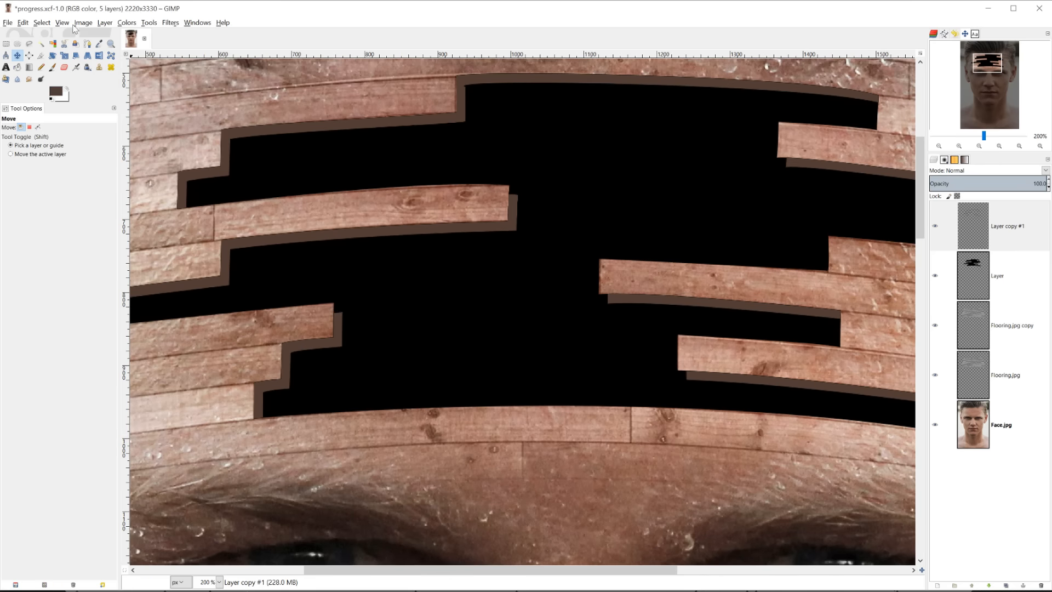
click(53, 68)
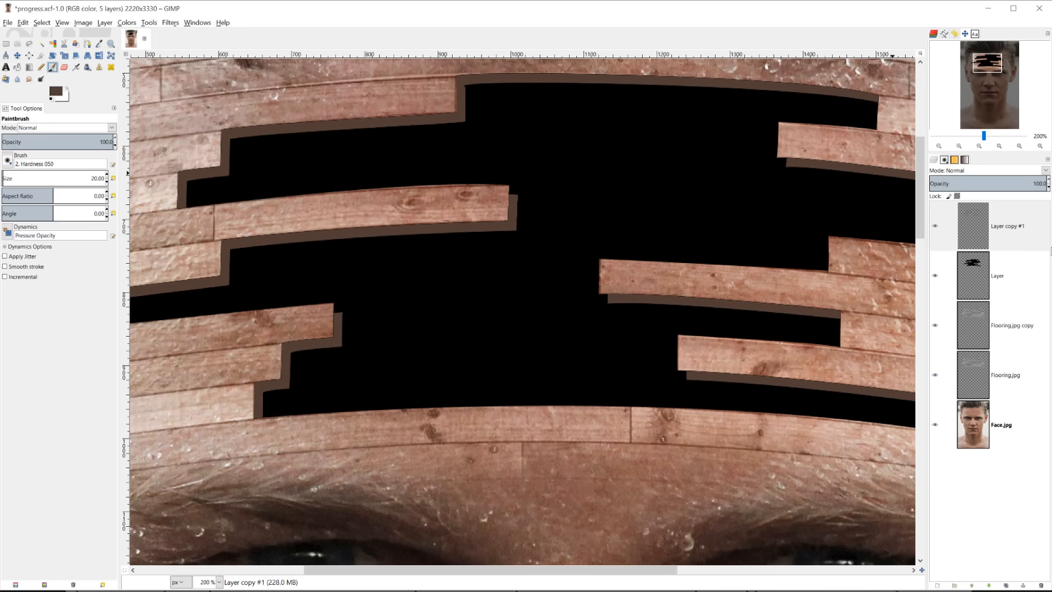
click(87, 44)
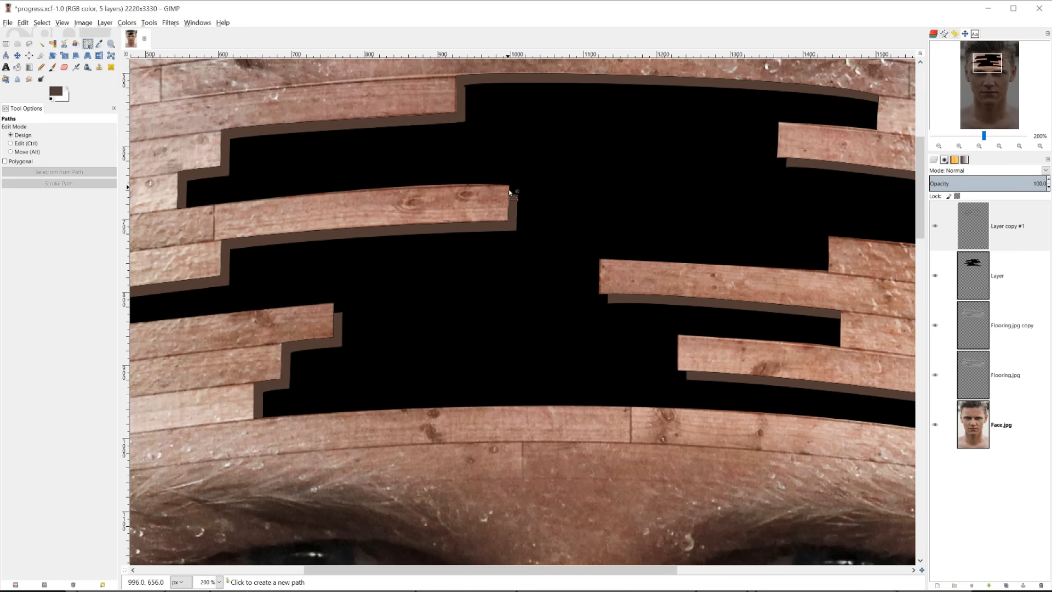
key(p)
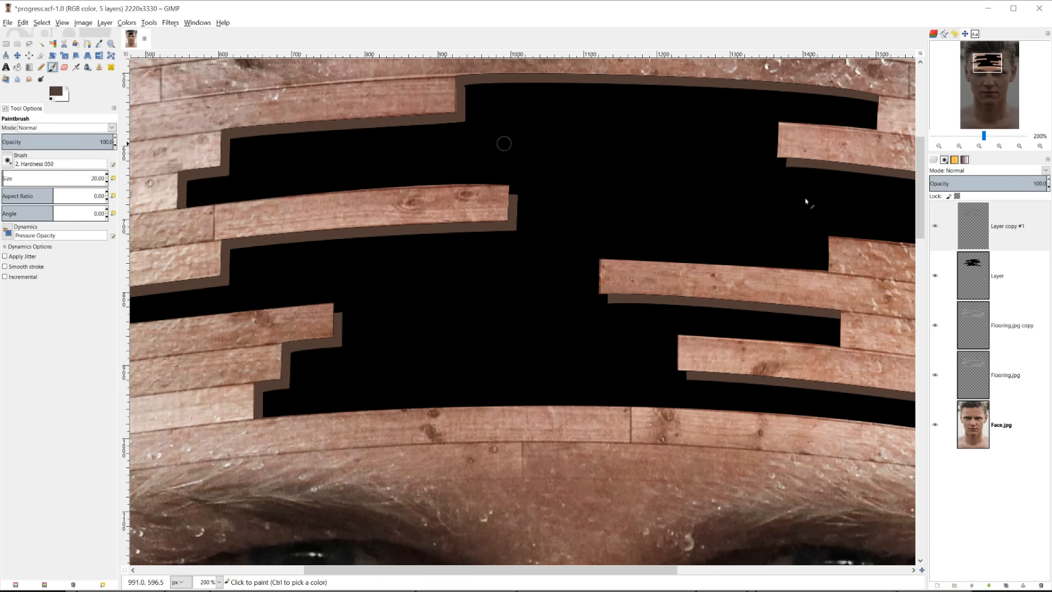
click(974, 278)
click(973, 236)
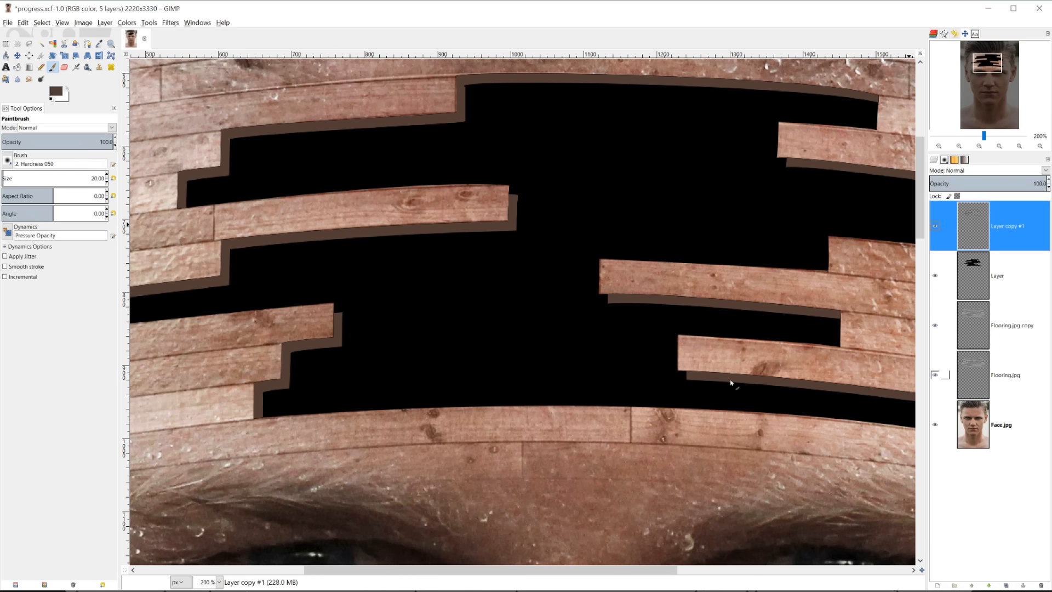
key(bracketleft)
key(bracketleft)
key(bracketleft)
key(bracketleft)
key(bracketleft)
Paint short straight strokes on the rim layer to join its outer corners diagonally to the protruding plank ends.
click(515, 198)
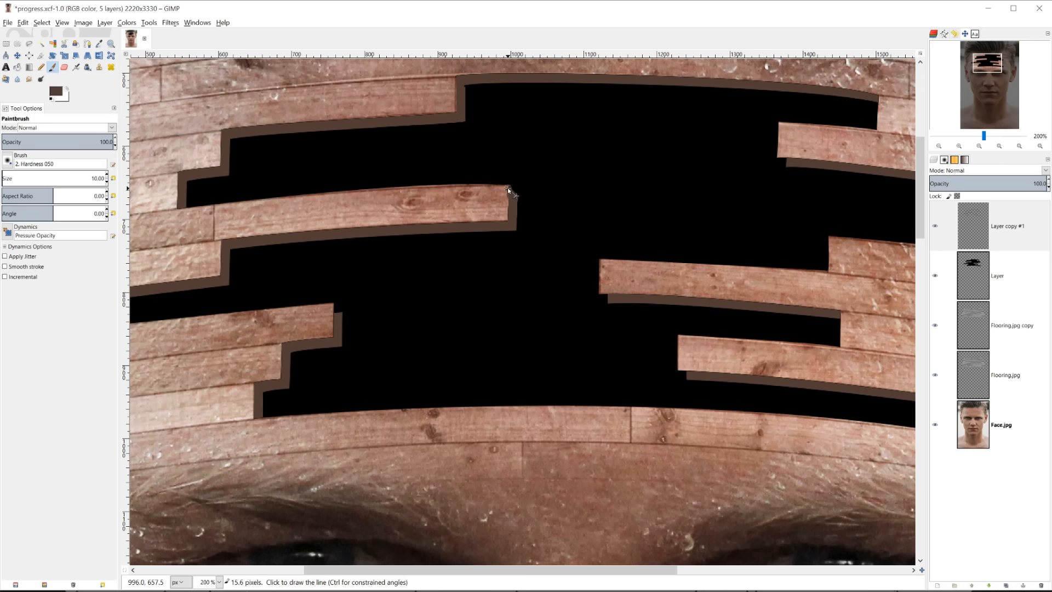
shift+click(508, 190)
shift+click(681, 372)
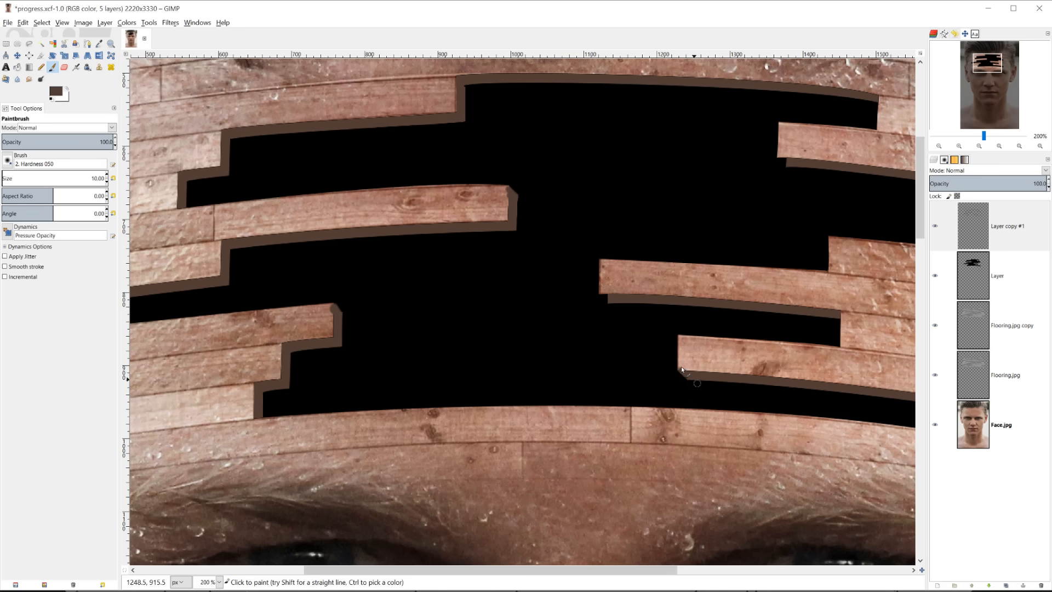
shift+click(601, 294)
drag(613, 570, 635, 568)
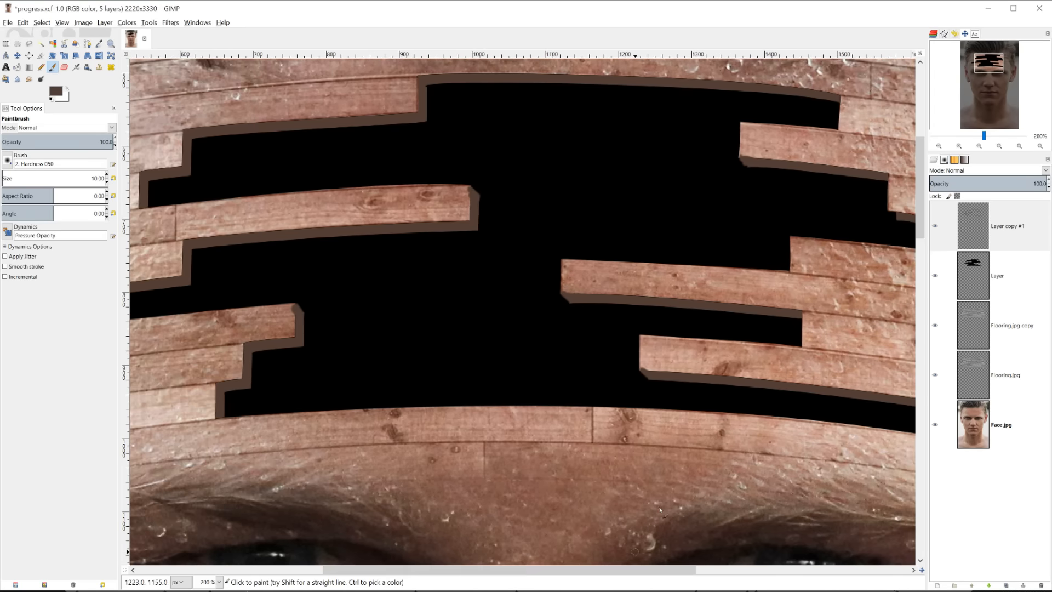
scroll(660, 509, up, 3)
scroll(685, 384, down, 3)
Try to trim the brown rim layer using a selection from the black cutout's alpha, undo the deletion, and clear the selection.
click(969, 279)
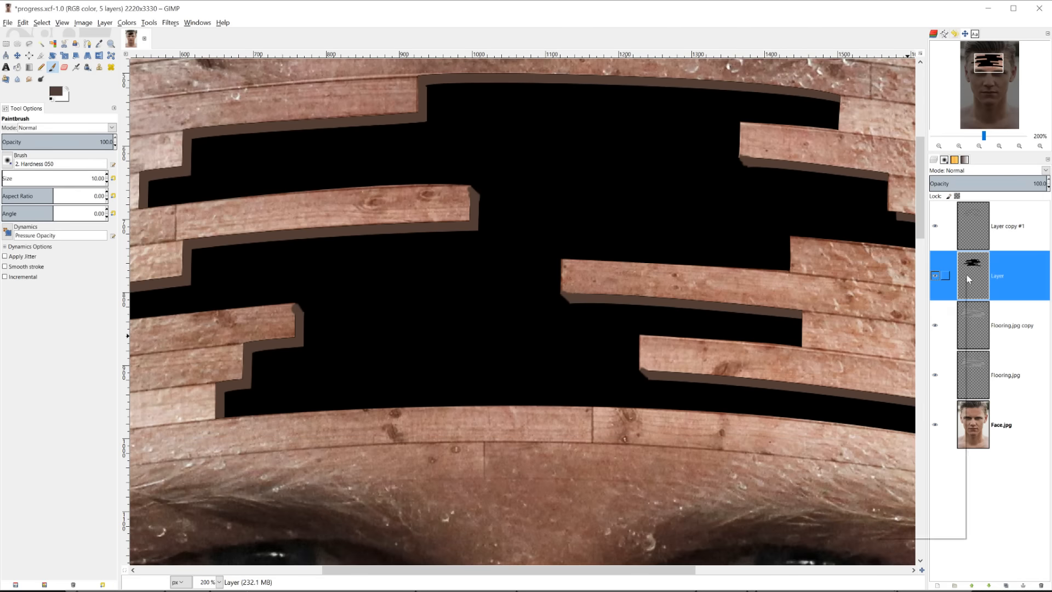
right_click(969, 279)
click(925, 503)
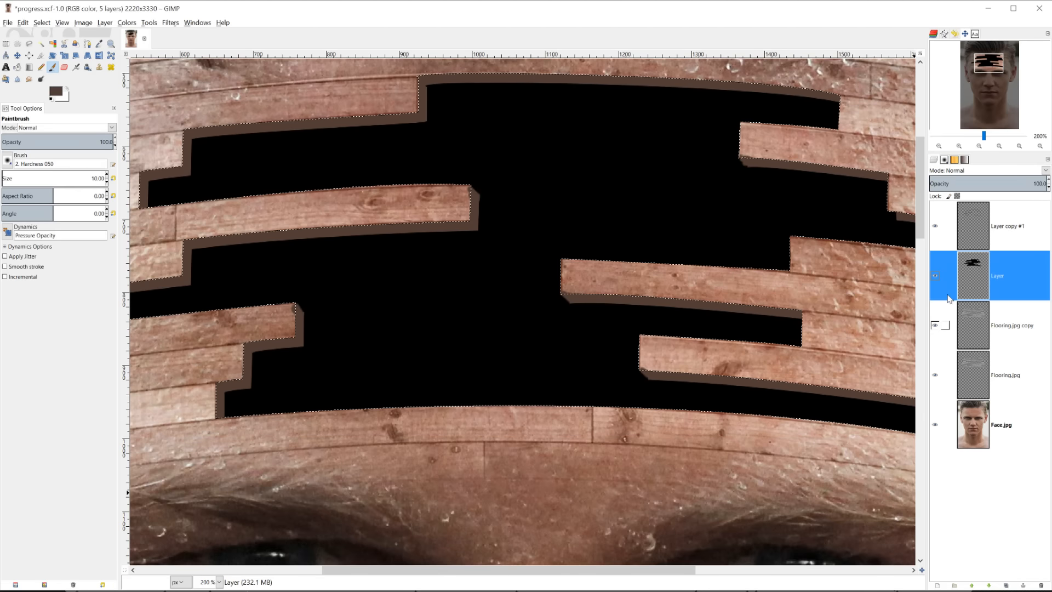
click(975, 231)
key(Delete)
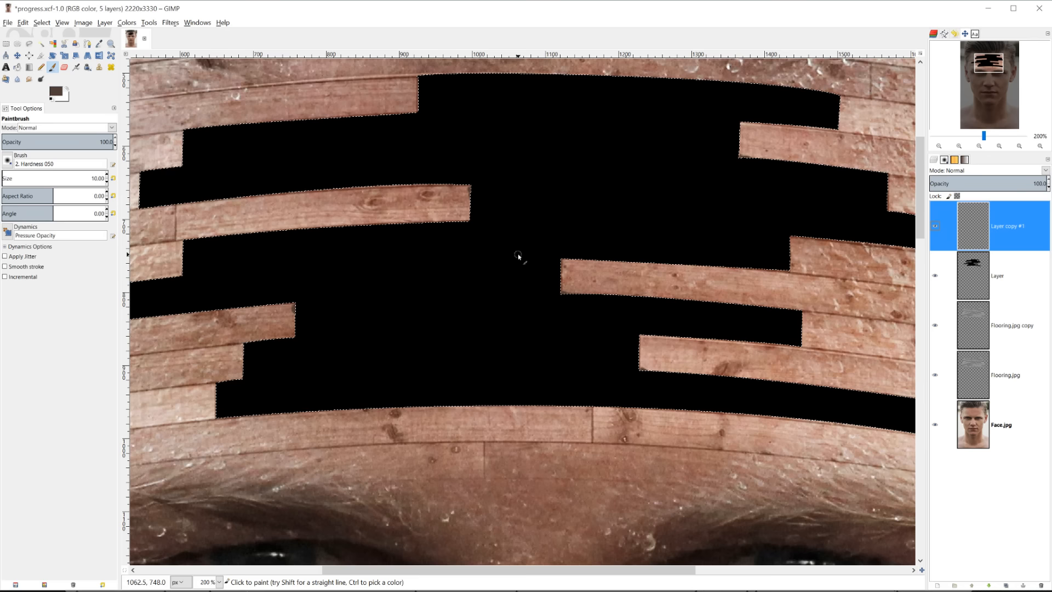
key(ctrl+z)
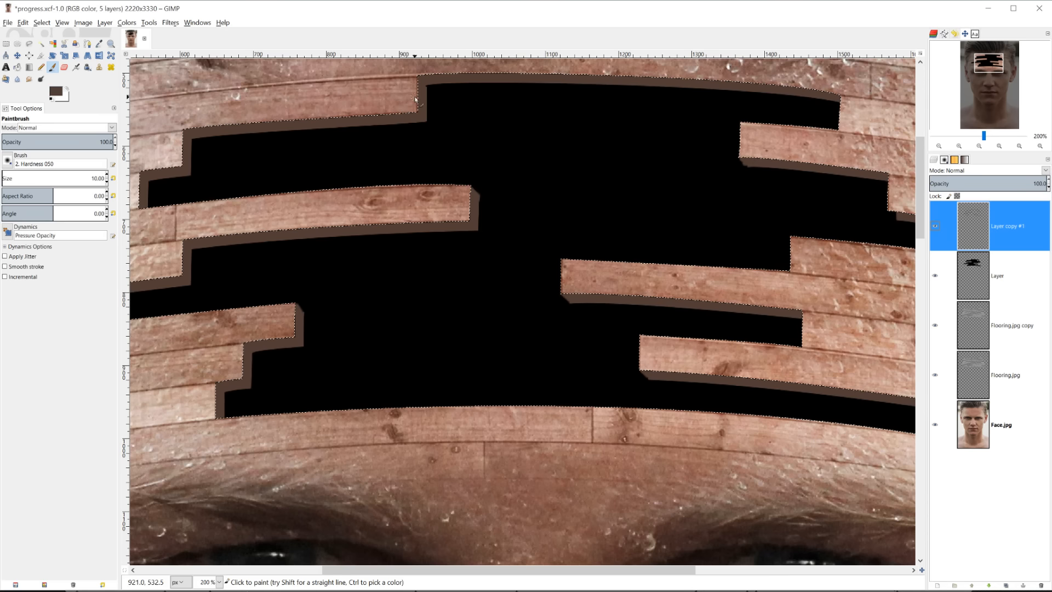
key(ctrl+shift+a)
Load a selection from the brown rim layer's alpha and add a new transparent layer above it.
drag(598, 568, 552, 574)
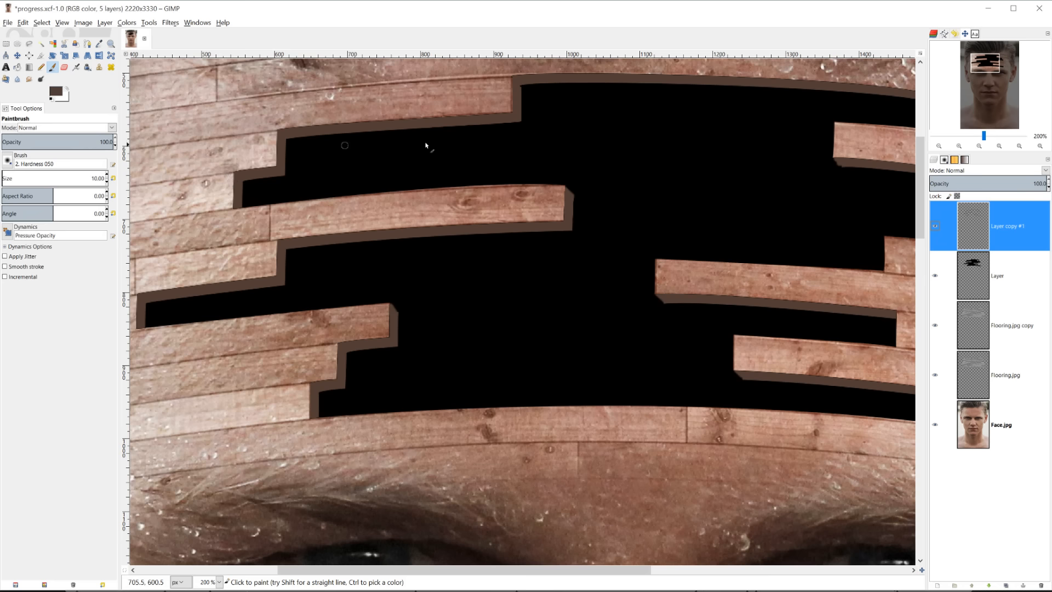
right_click(965, 233)
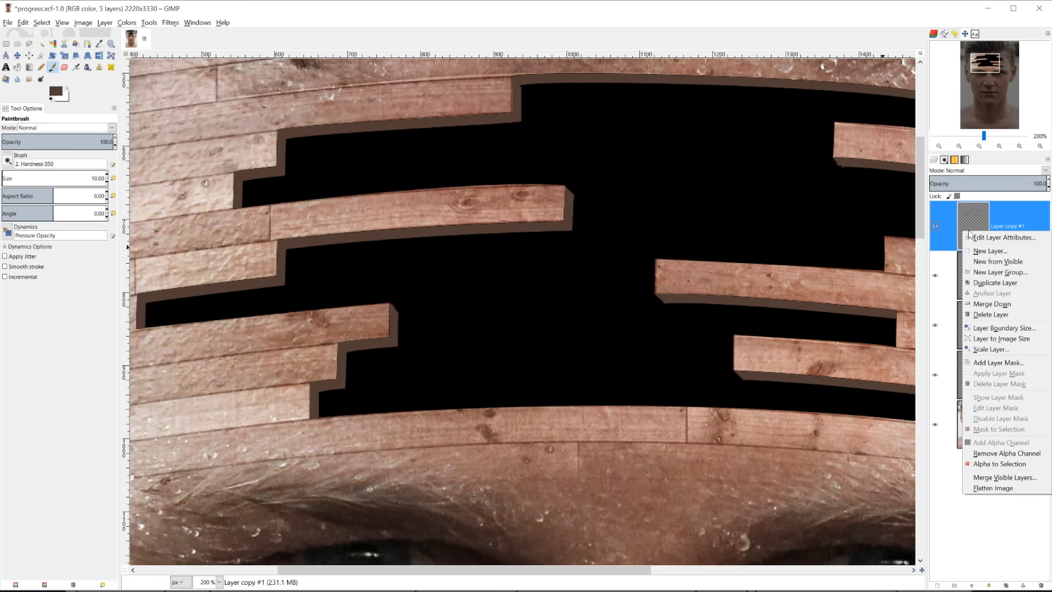
click(1008, 464)
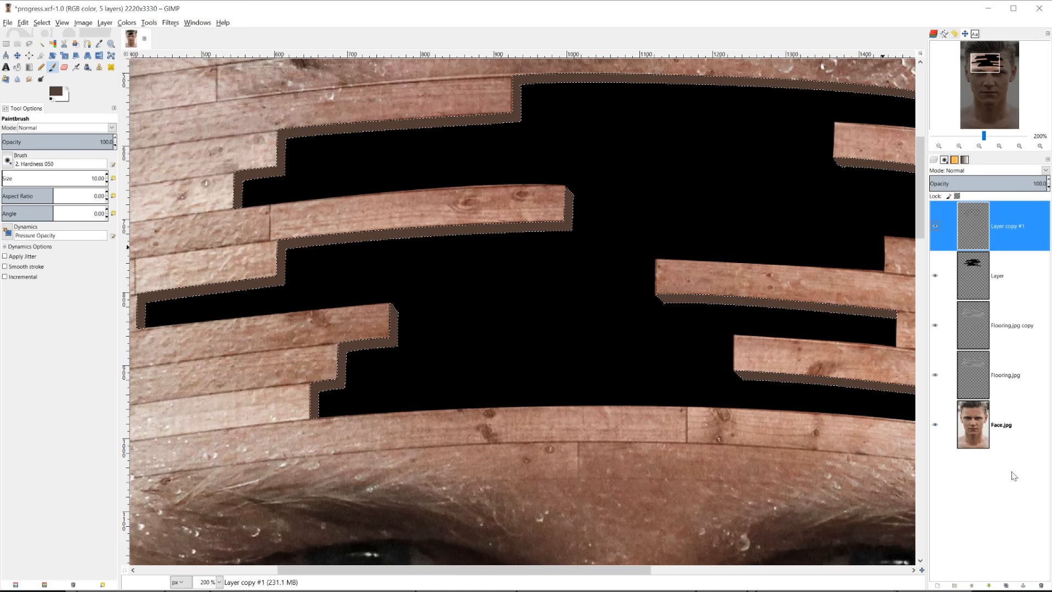
key(ctrl+shift+n)
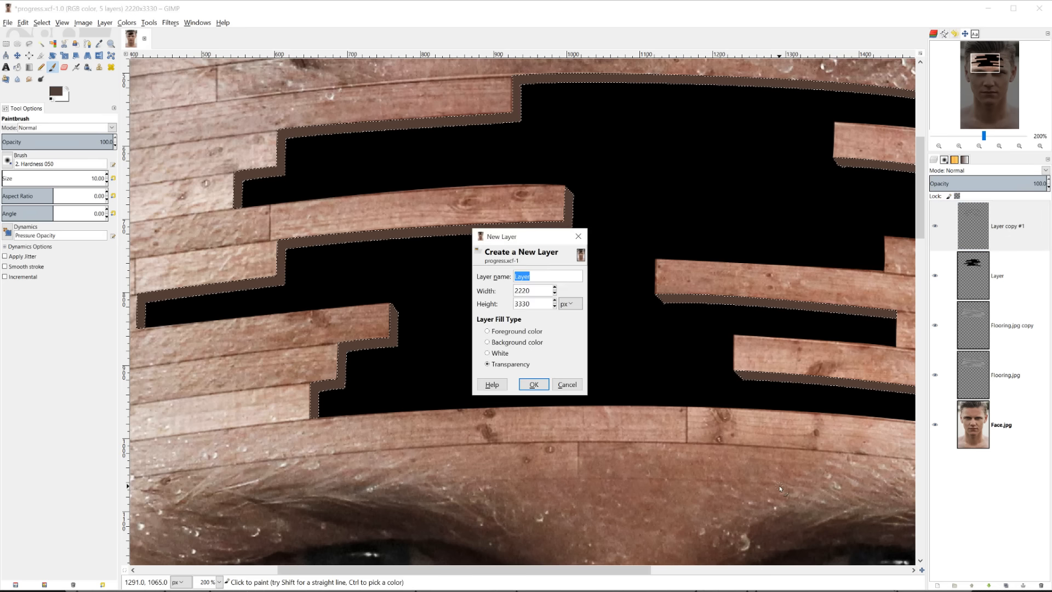
key(Return)
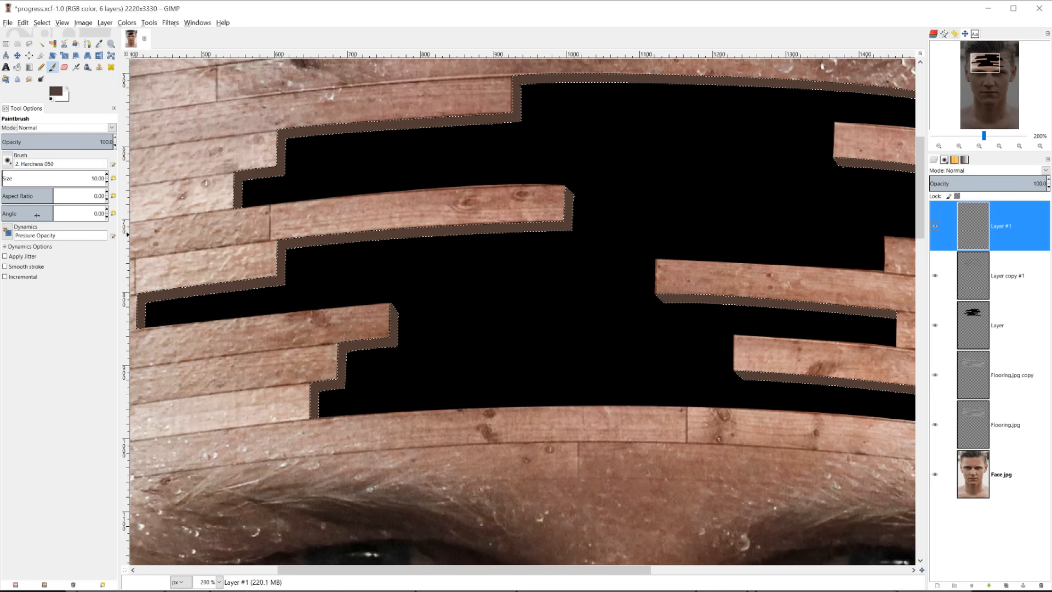
Set the Paintbrush size to 18.65 and the foreground to black, and cover the vertical rim side of the small upper-left step.
mouse_move(11, 183)
mouse_down()
mouse_move(51, 182)
mouse_move(7, 184)
mouse_up()
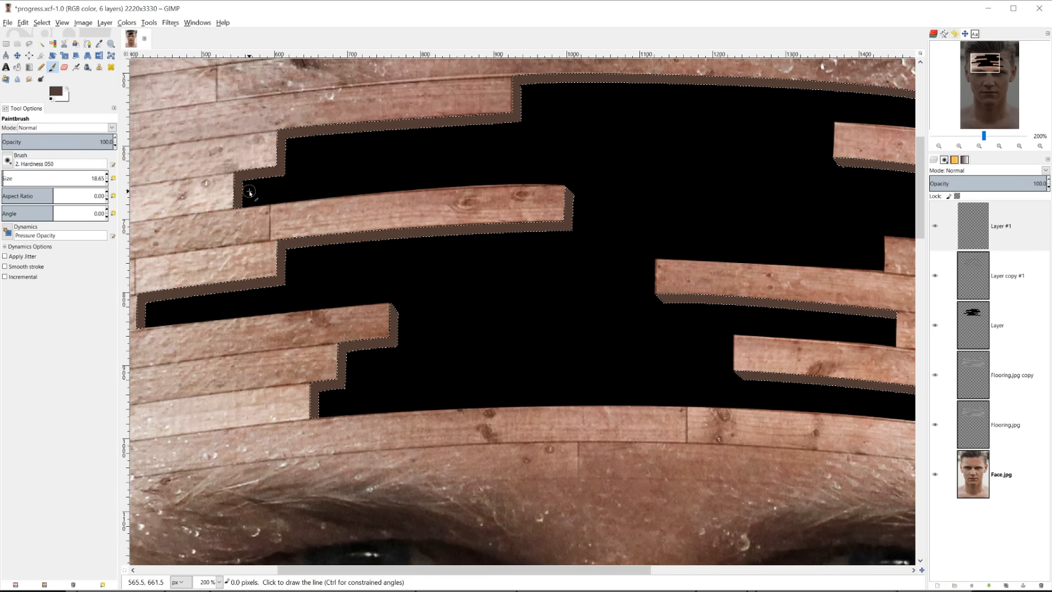
click(52, 101)
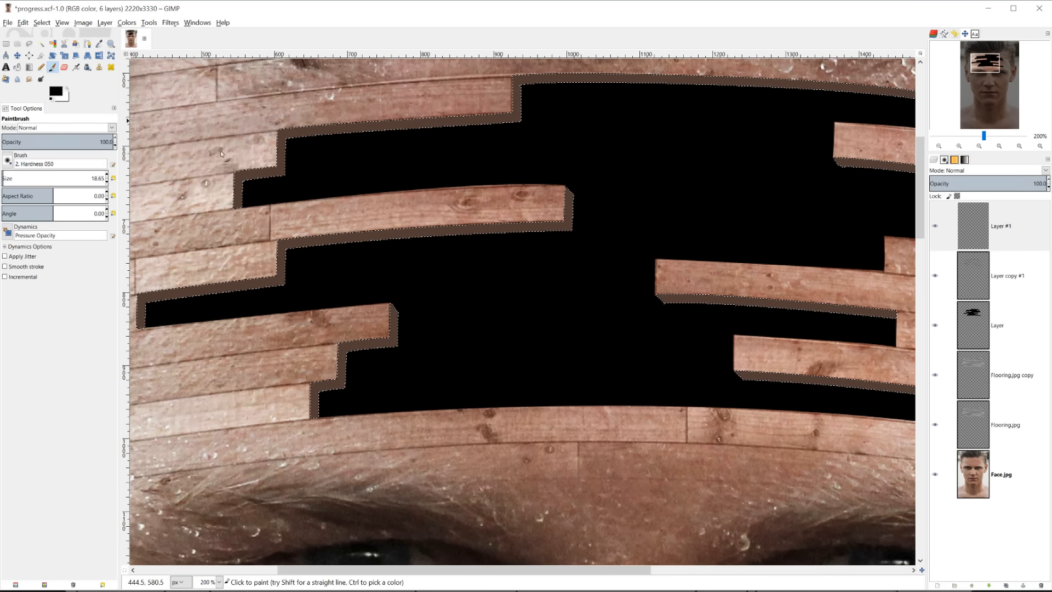
click(224, 174)
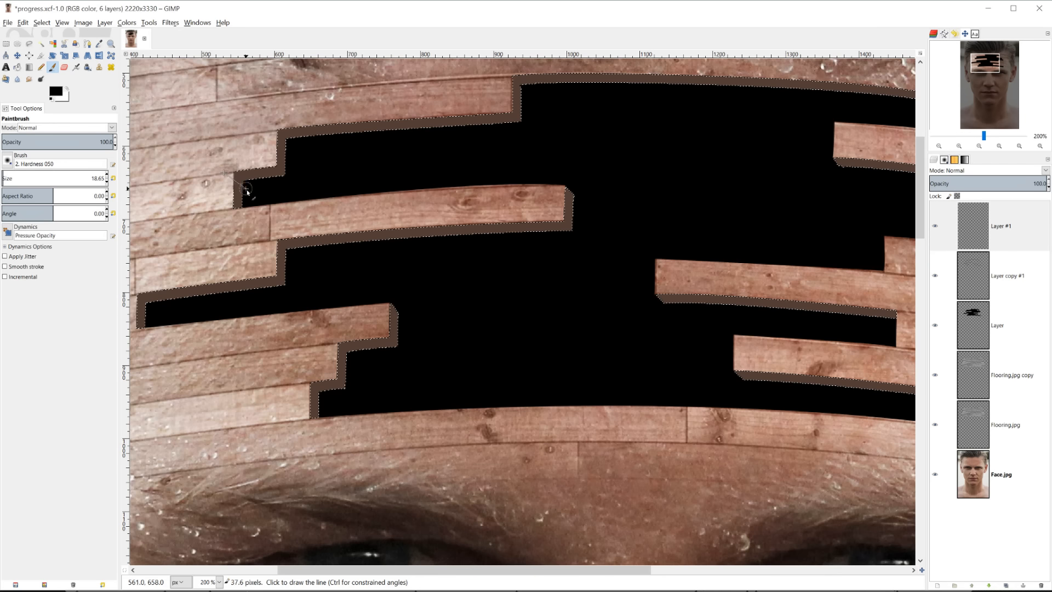
shift+click(248, 194)
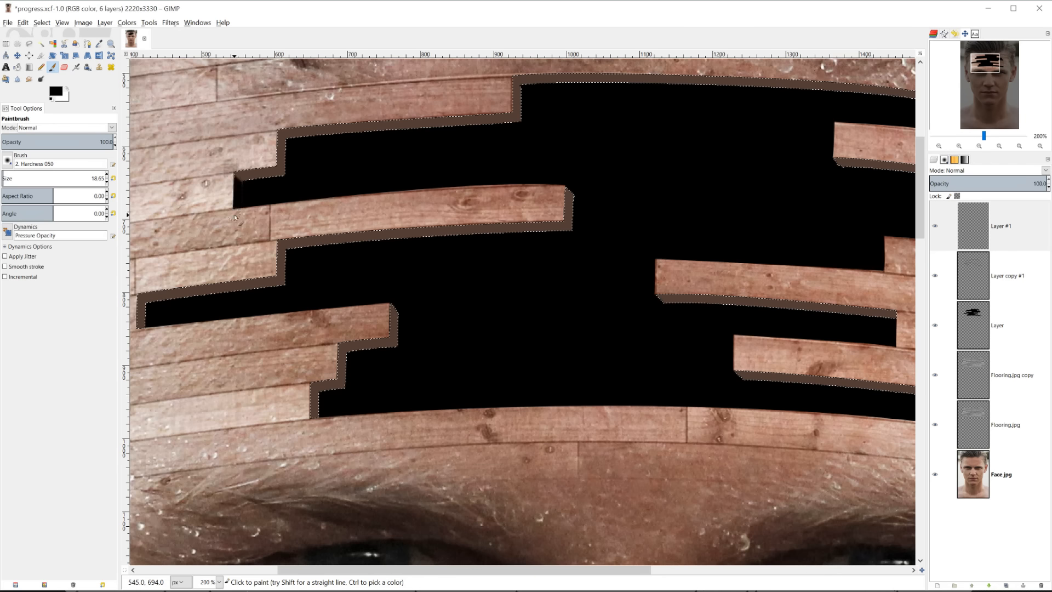
Paint the vertical rim side beneath the left half's long middle plank black, keeping its corners cut diagonally.
click(271, 243)
shift+click(294, 263)
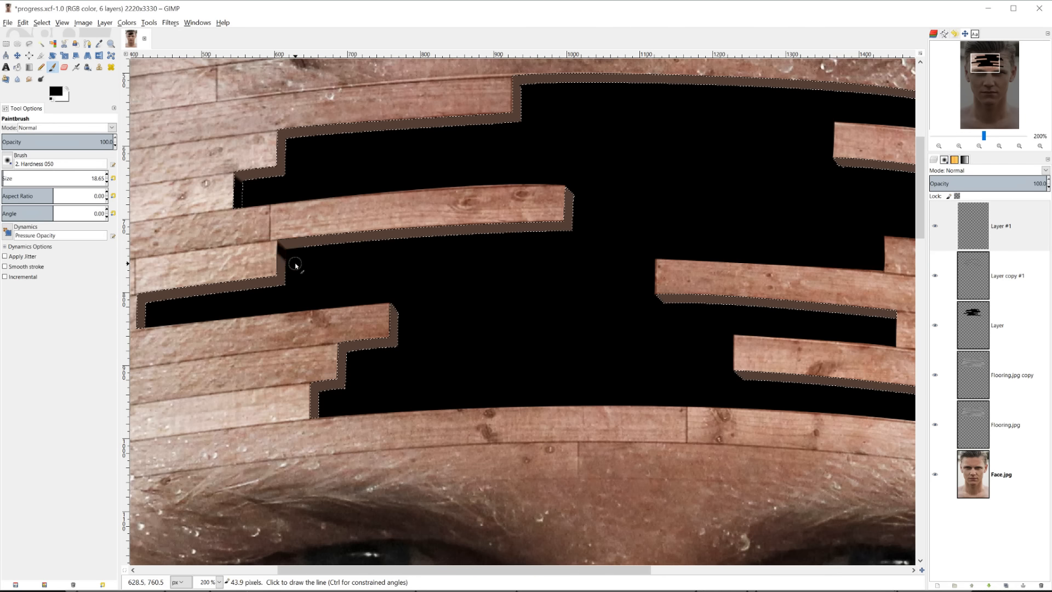
drag(281, 257, 285, 272)
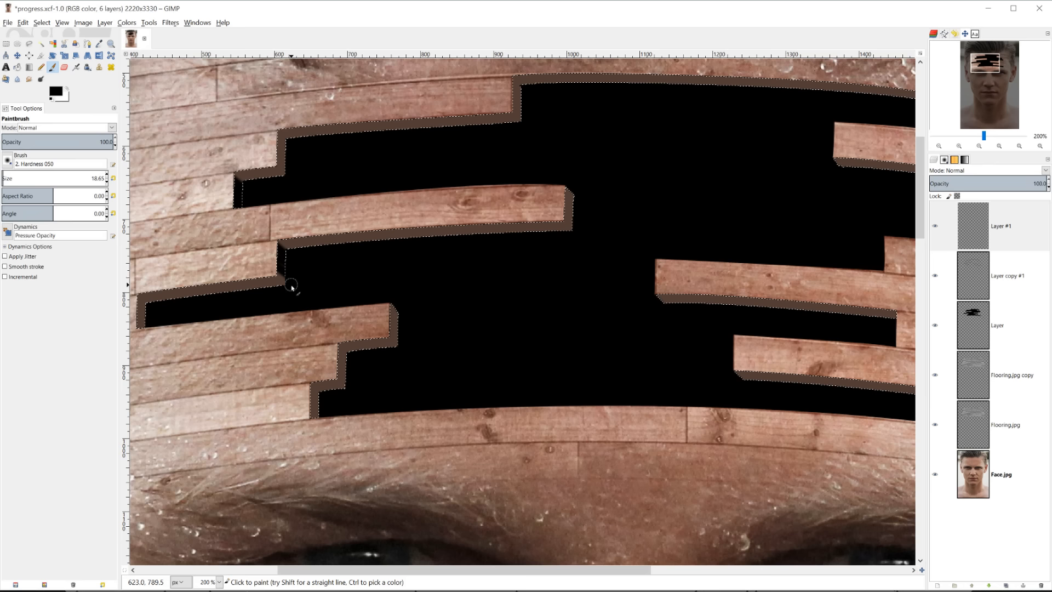
click(292, 286)
shift+click(276, 265)
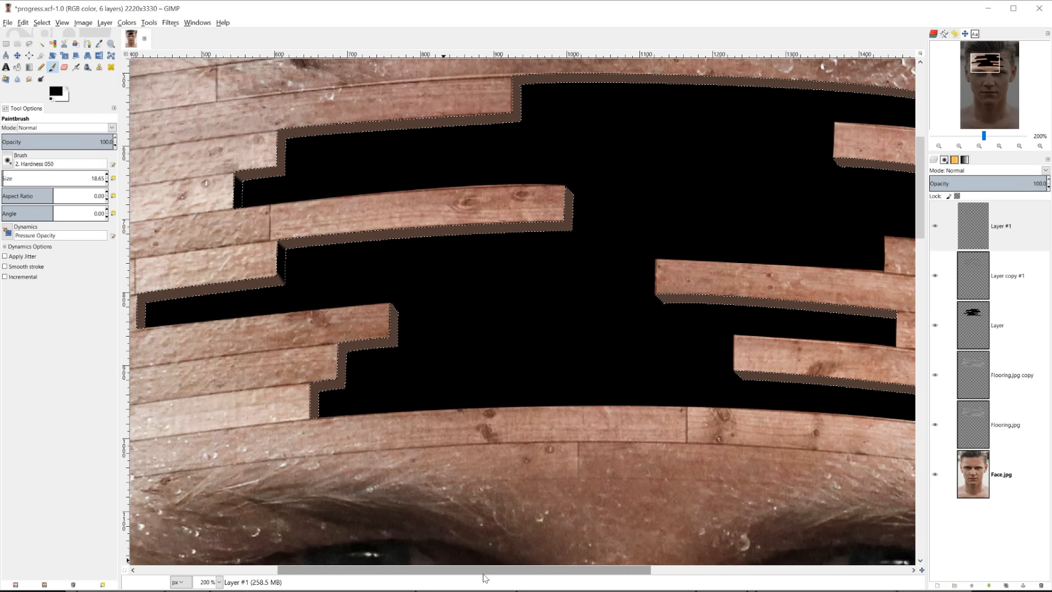
Paint the vertical rim sides of the lower-left plank steps and of the second step from the top black.
scroll(499, 570, left, 3)
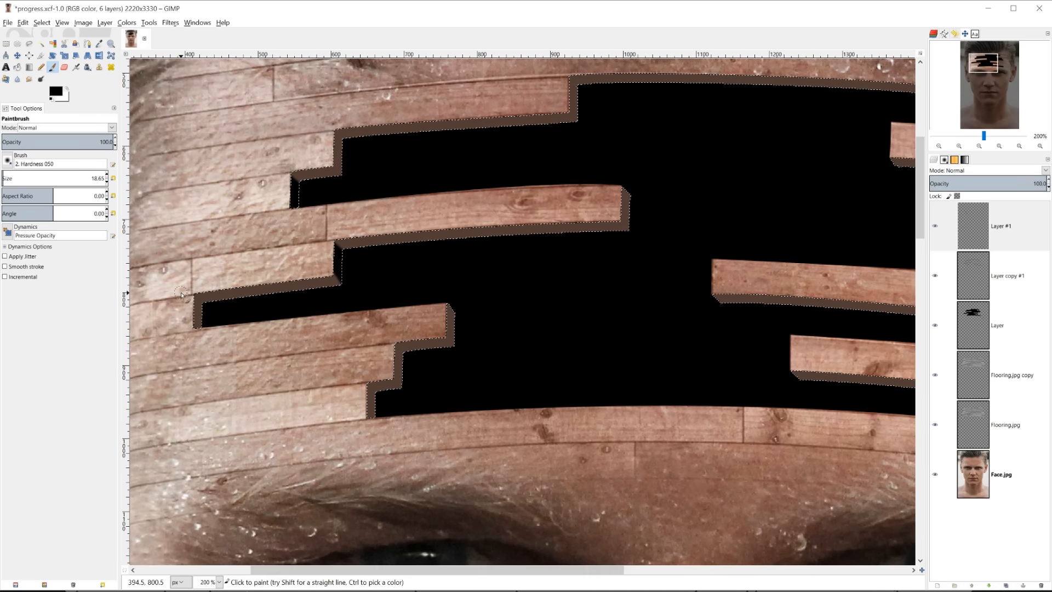
click(180, 294)
shift+click(210, 318)
mouse_move(206, 316)
mouse_down()
mouse_move(197, 310)
mouse_move(197, 327)
mouse_up()
mouse_move(444, 310)
mouse_down()
mouse_move(463, 352)
mouse_move(445, 302)
mouse_move(443, 331)
mouse_up()
click(446, 334)
shift+click(463, 354)
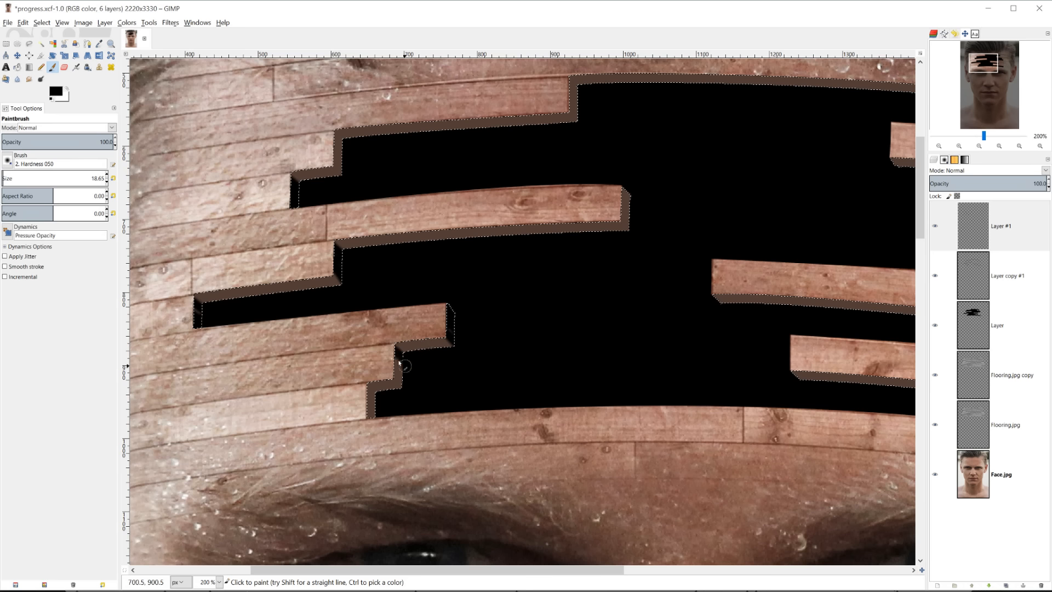
drag(399, 351, 410, 381)
drag(372, 390, 376, 419)
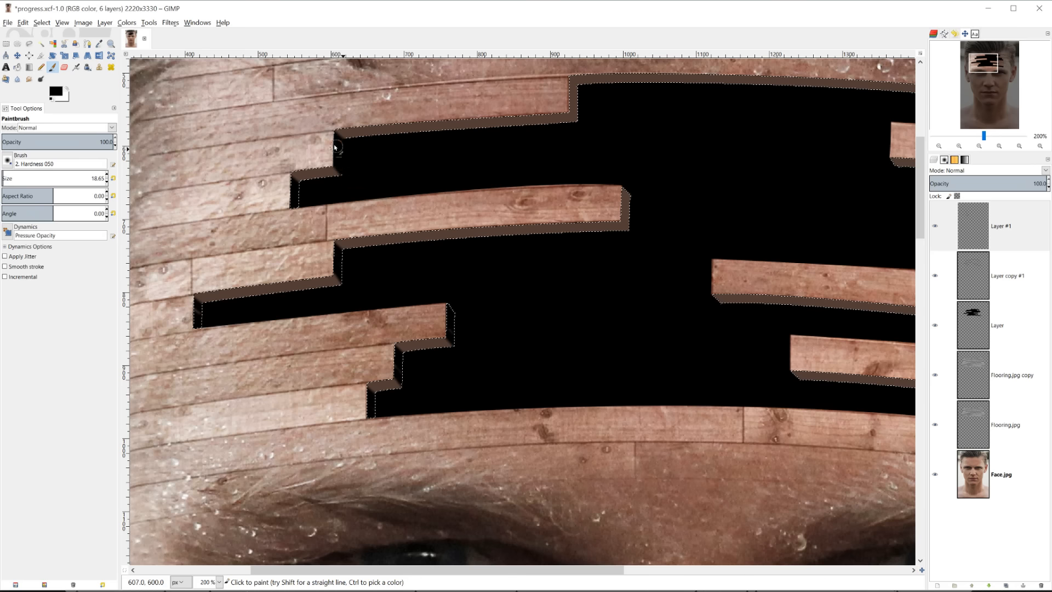
Paint the vertical rim side at the end of the topmost left plank black and clear the selection.
drag(491, 571, 511, 571)
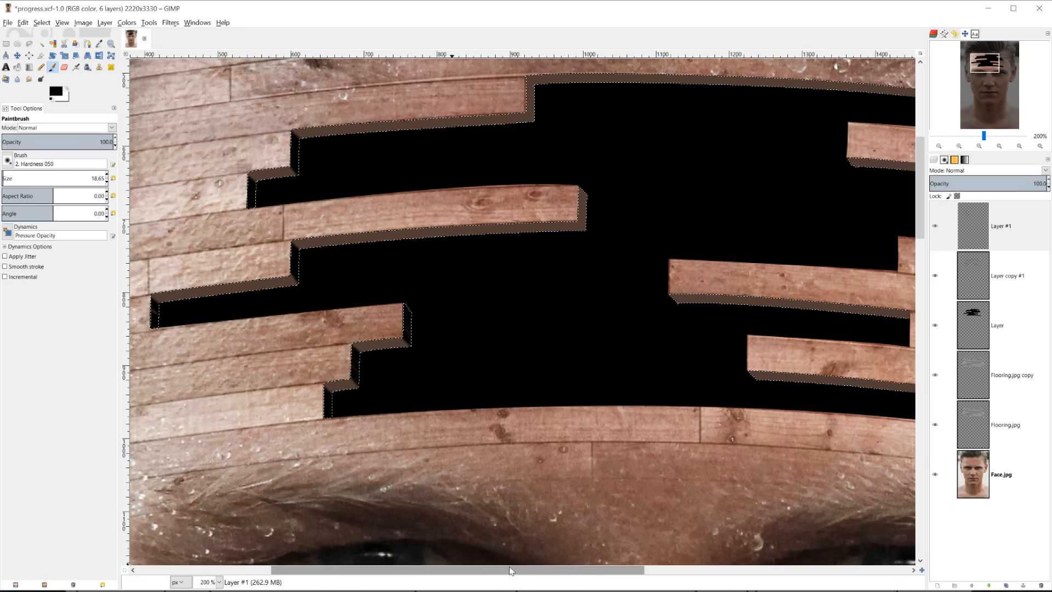
scroll(540, 438, up, 1)
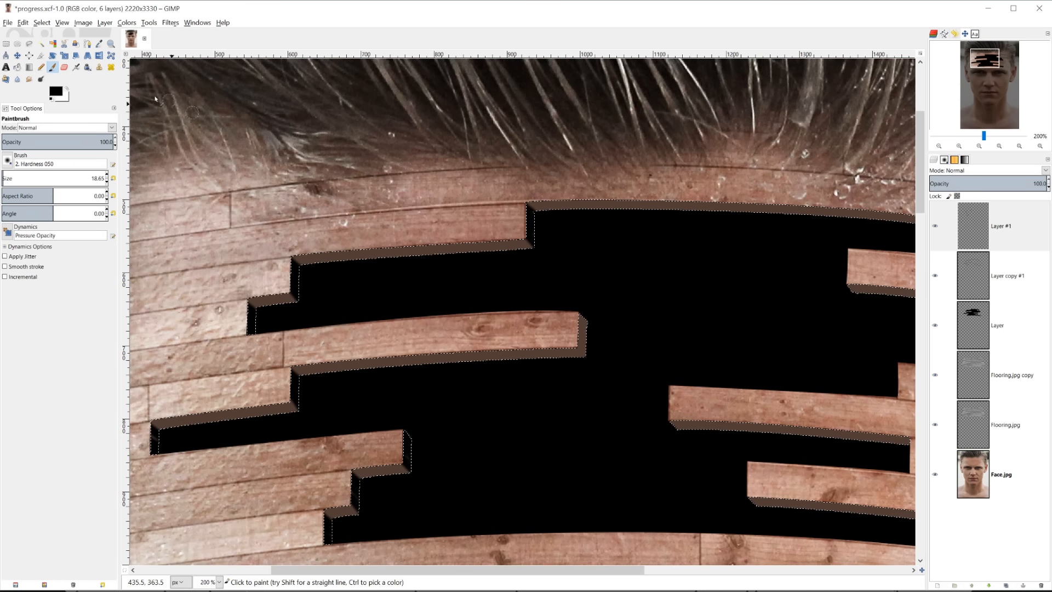
key(shift+e)
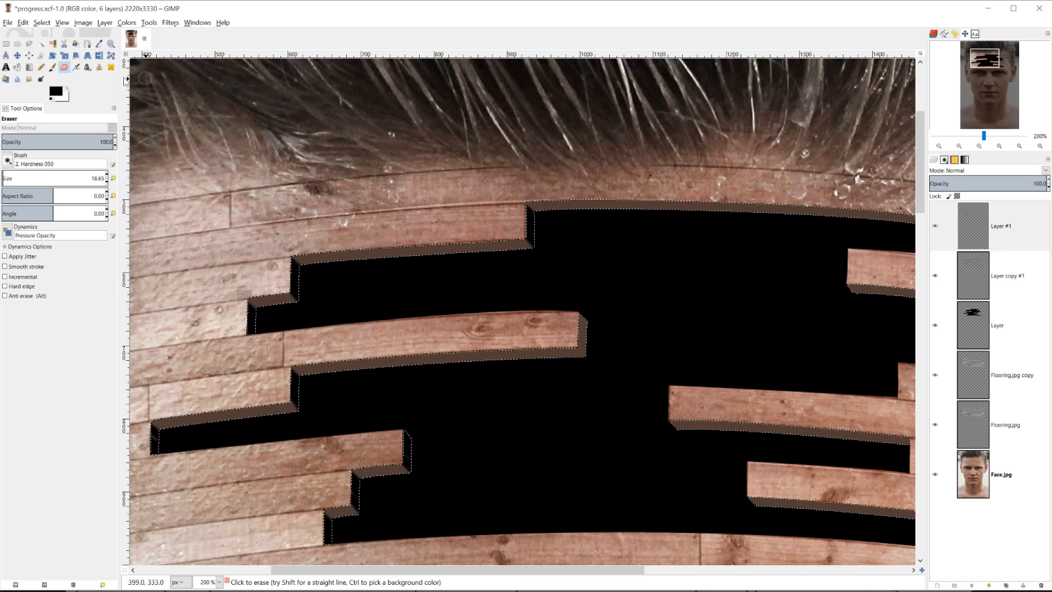
click(52, 66)
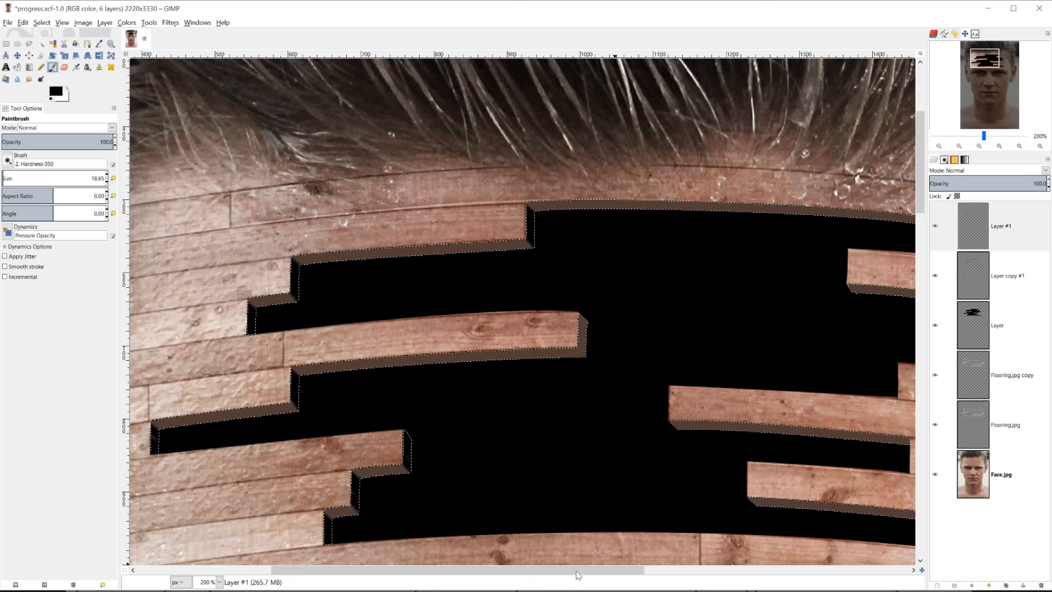
drag(579, 574, 721, 574)
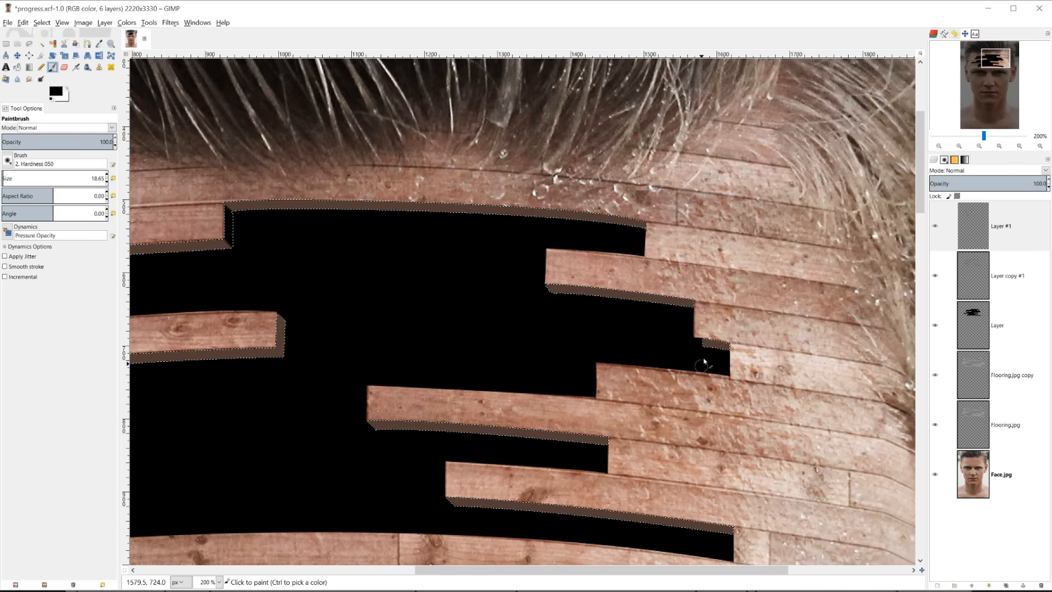
scroll(696, 318, down, 3)
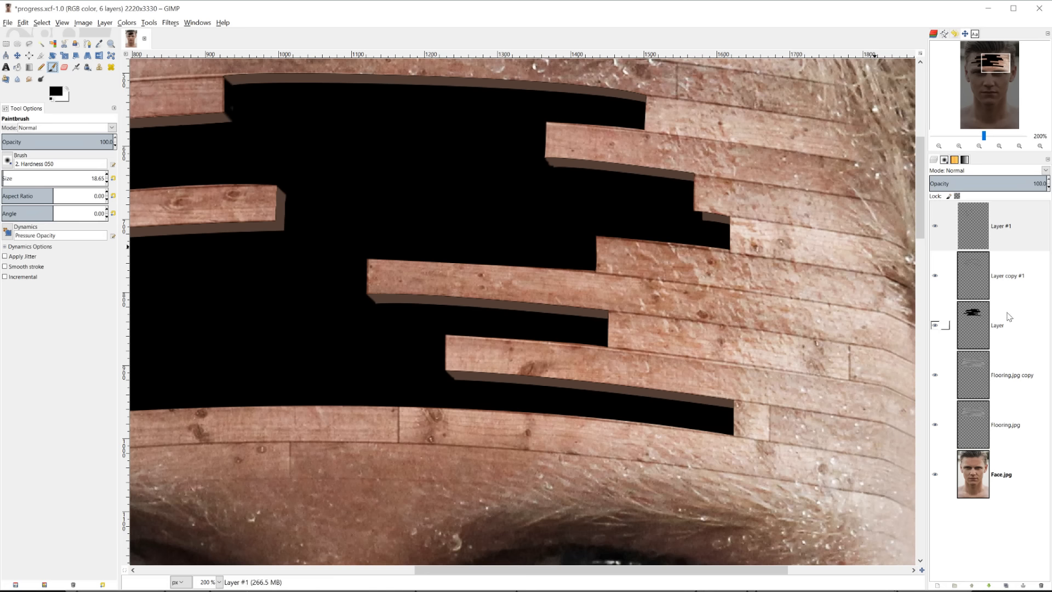
Pick the rim's brown and, on Layer copy #1, fill the missing rim corner at the small step on the opening's far right.
click(962, 287)
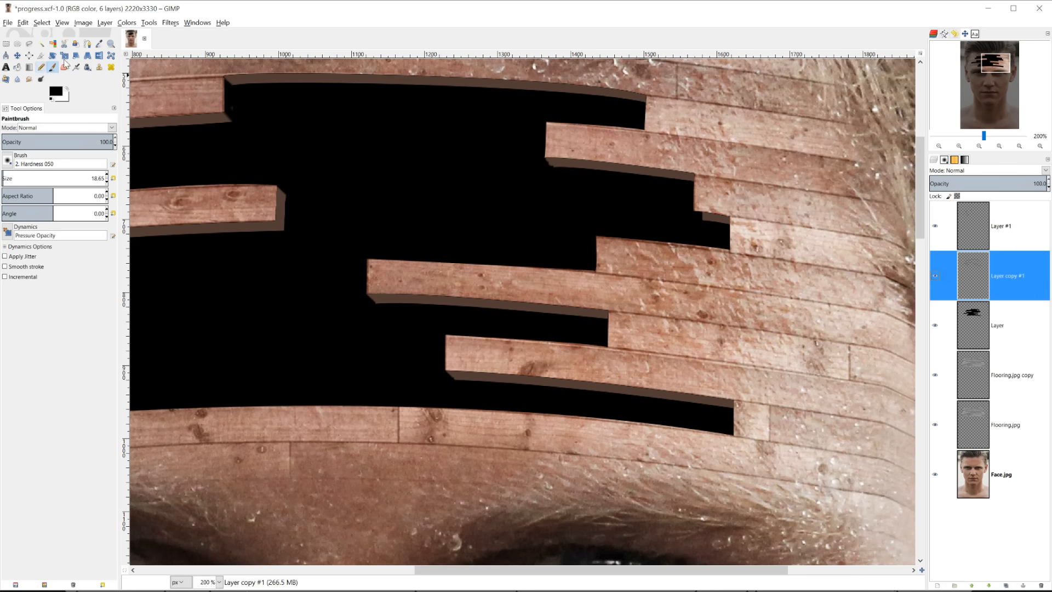
ctrl+click(721, 216)
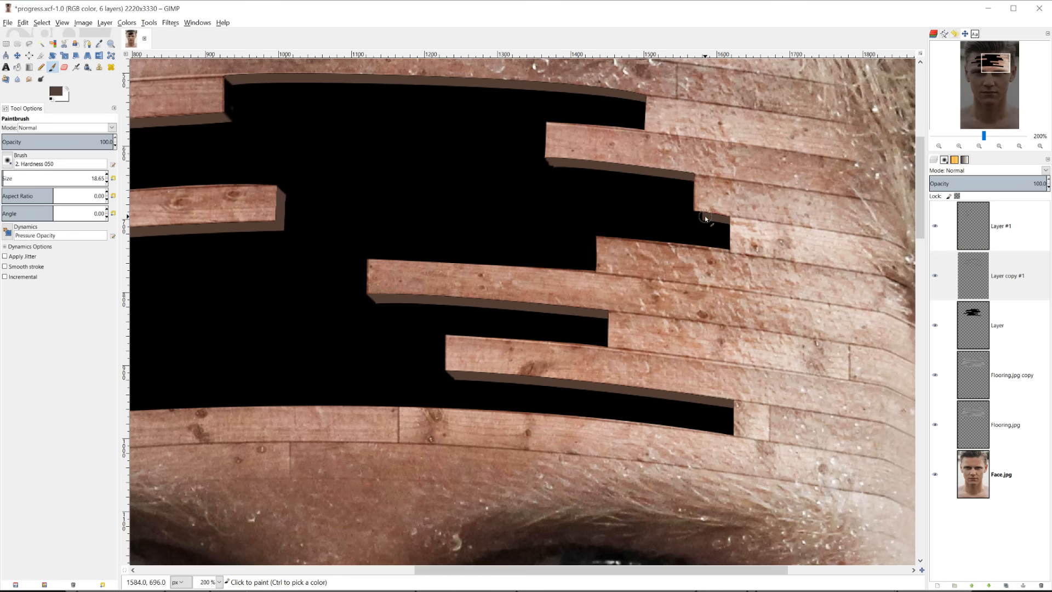
click(705, 219)
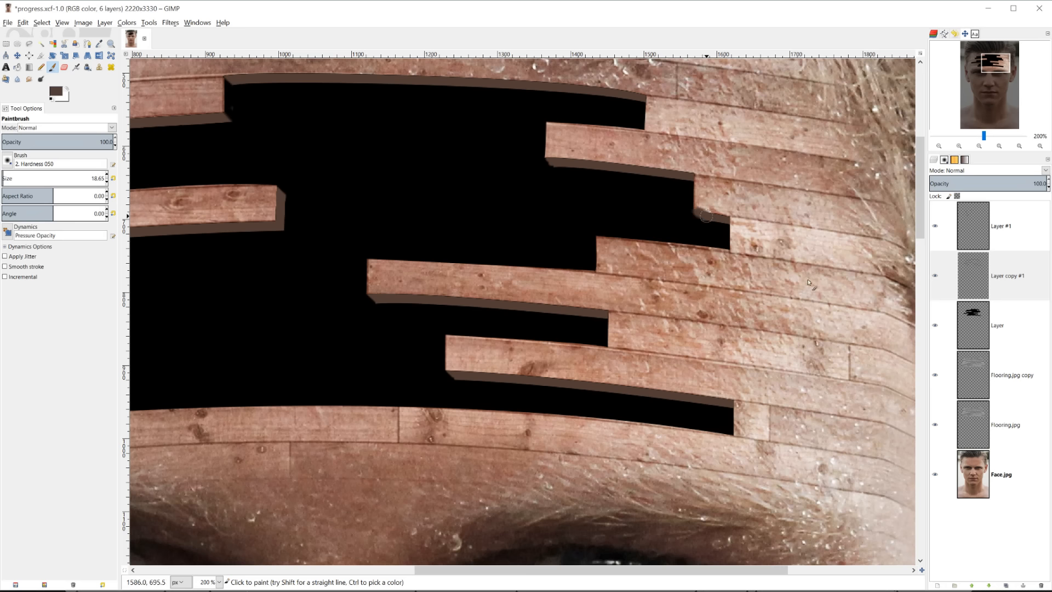
Trim the new brown paint on the rim layer using a selection from the black cutout layer's alpha.
right_click(967, 335)
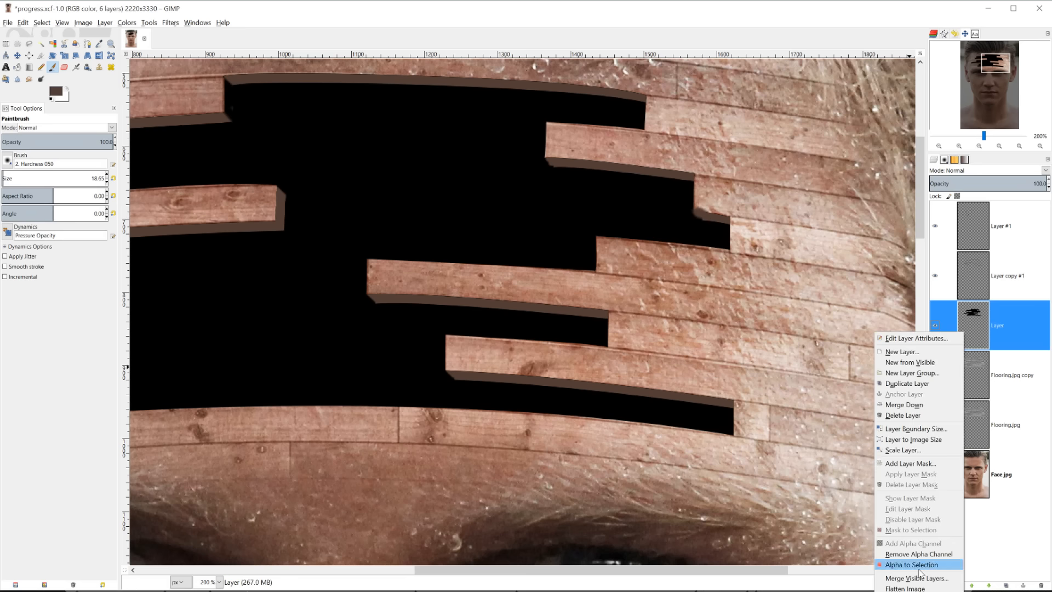
click(920, 534)
click(1003, 275)
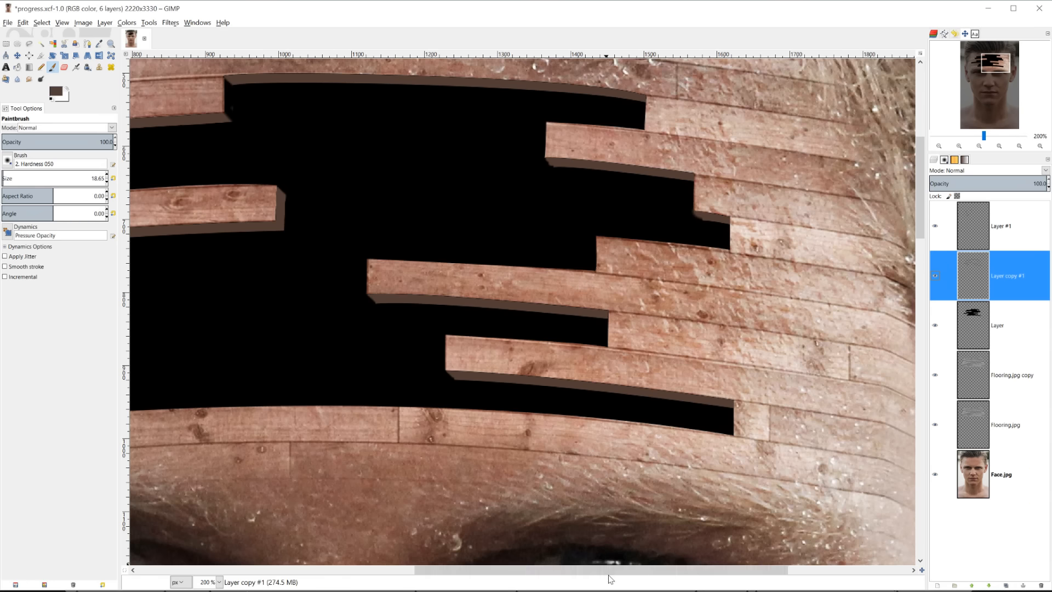
Lower the opacity of the black shading layer, Layer #1, to 42.5.
drag(606, 572, 443, 574)
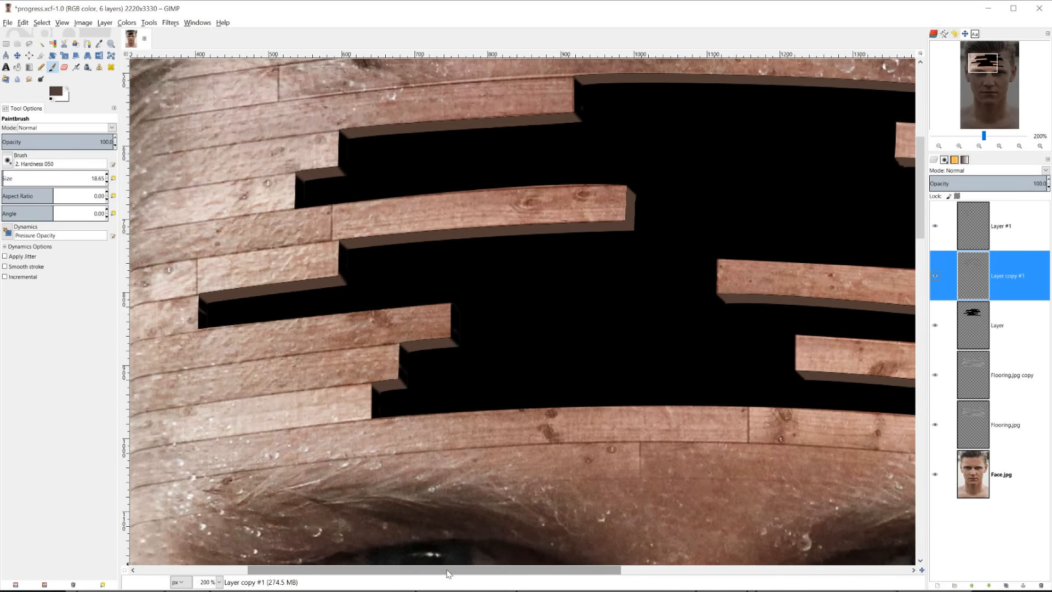
click(978, 226)
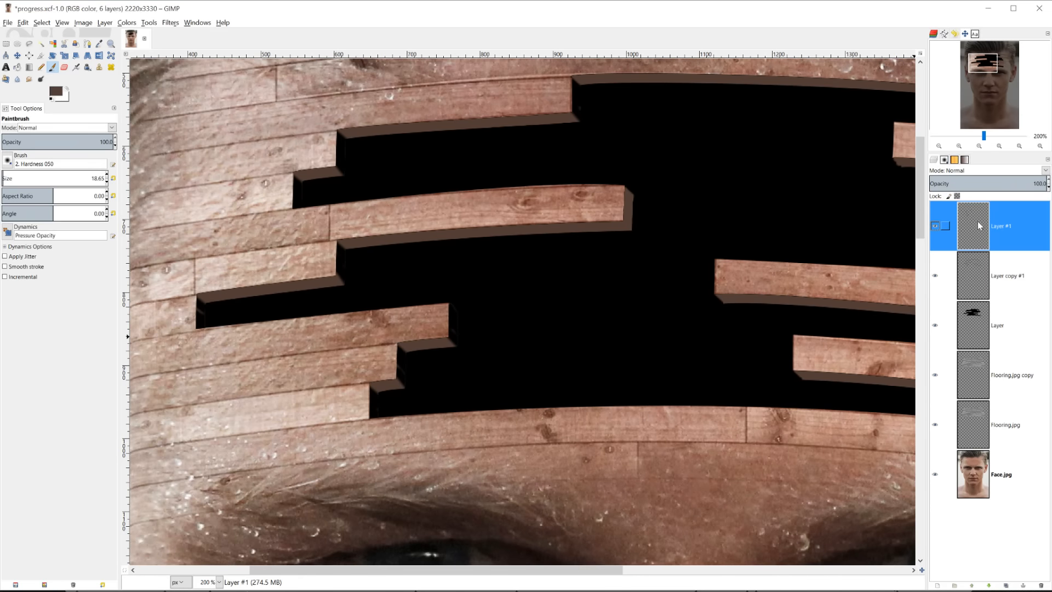
click(1035, 183)
drag(1007, 185, 979, 187)
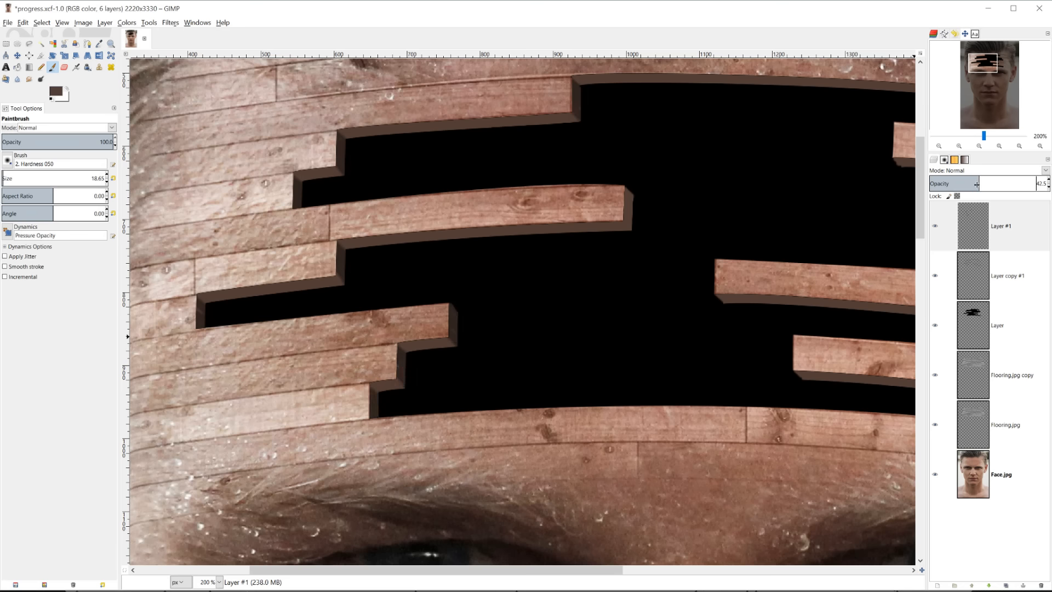
Load the alpha of Layer copy #1 as a selection and add another transparent layer directly above it.
scroll(733, 298, up, 3)
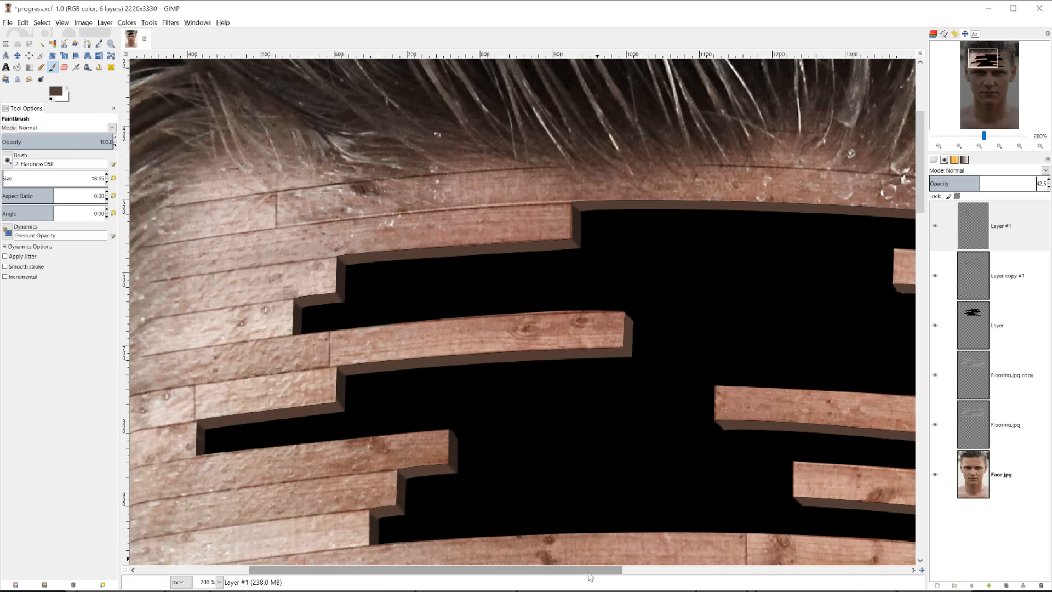
scroll(590, 573, right, 2)
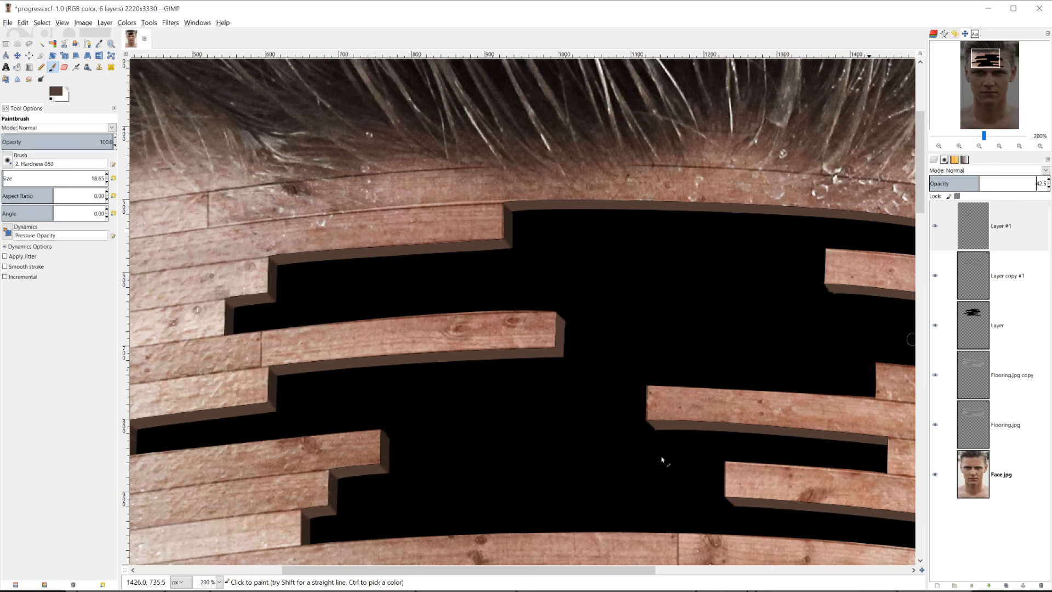
right_click(981, 287)
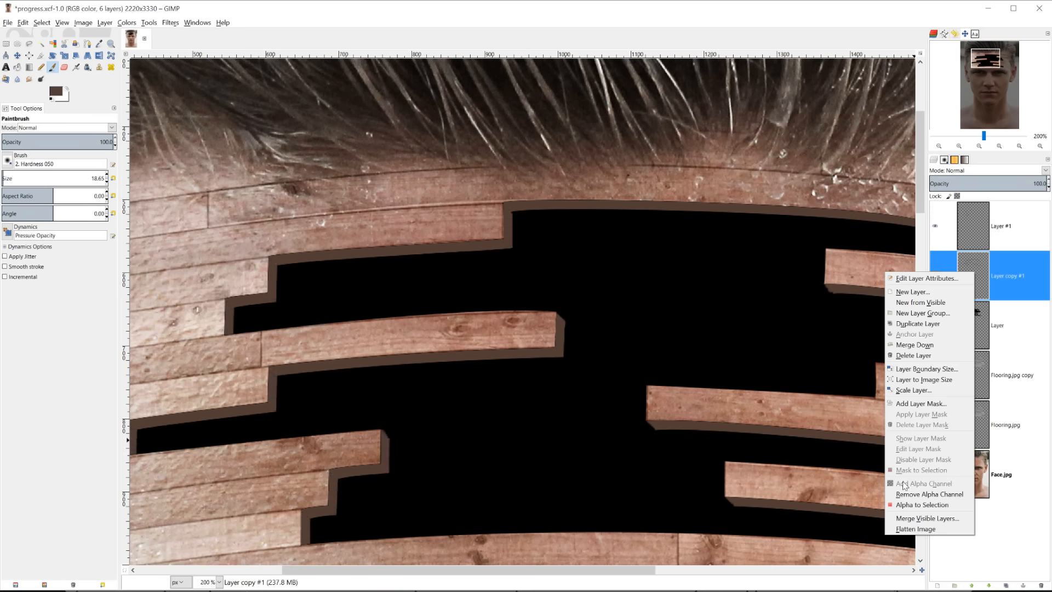
click(926, 500)
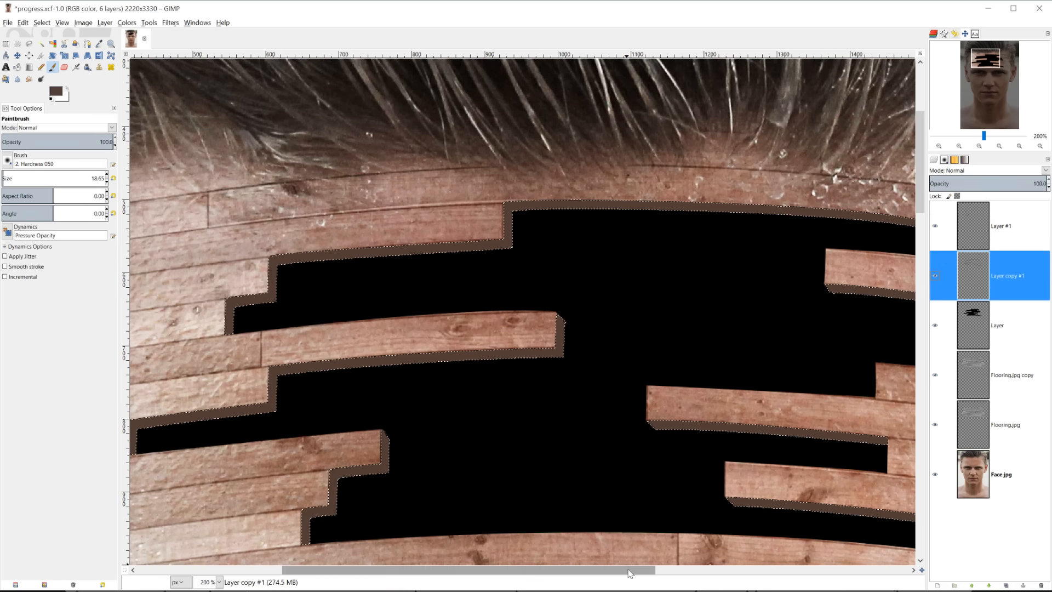
drag(630, 570, 641, 570)
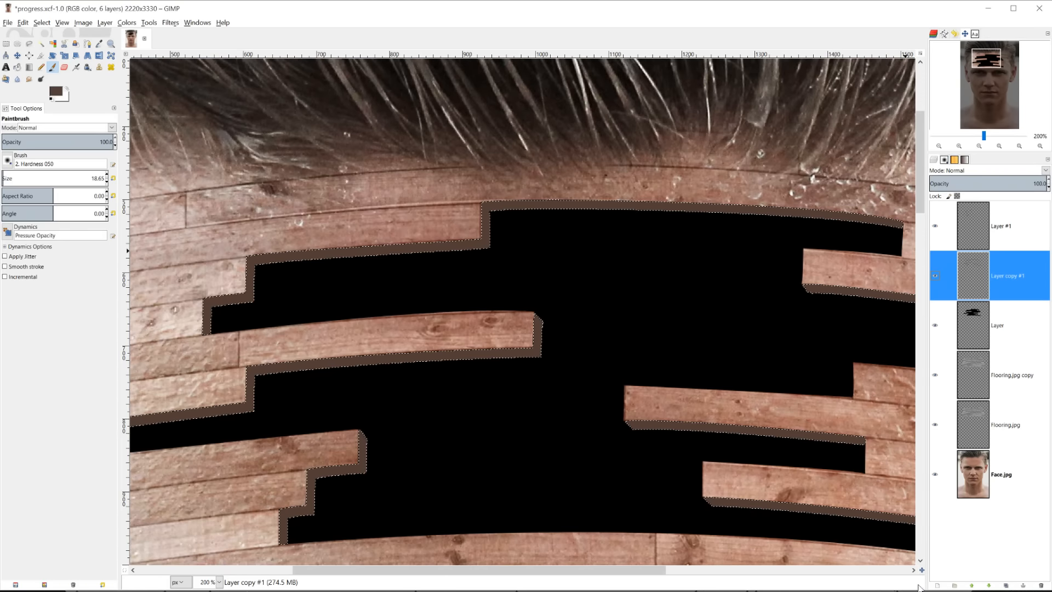
click(938, 585)
key(Return)
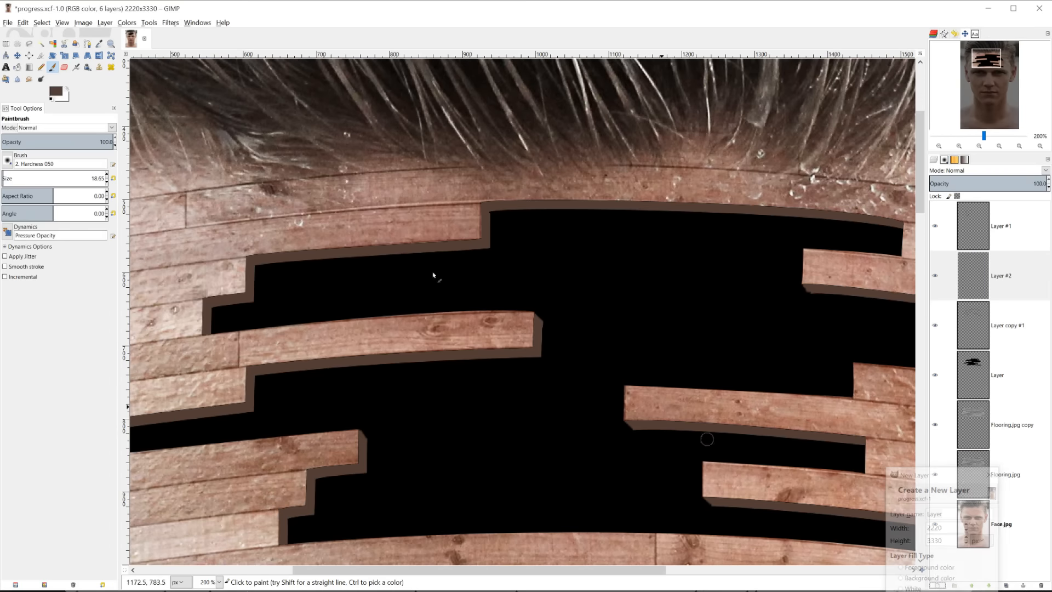
On Layer #2, paint soft white highlights along the rim below the upper and left planks with a brush sized 117.49.
click(68, 91)
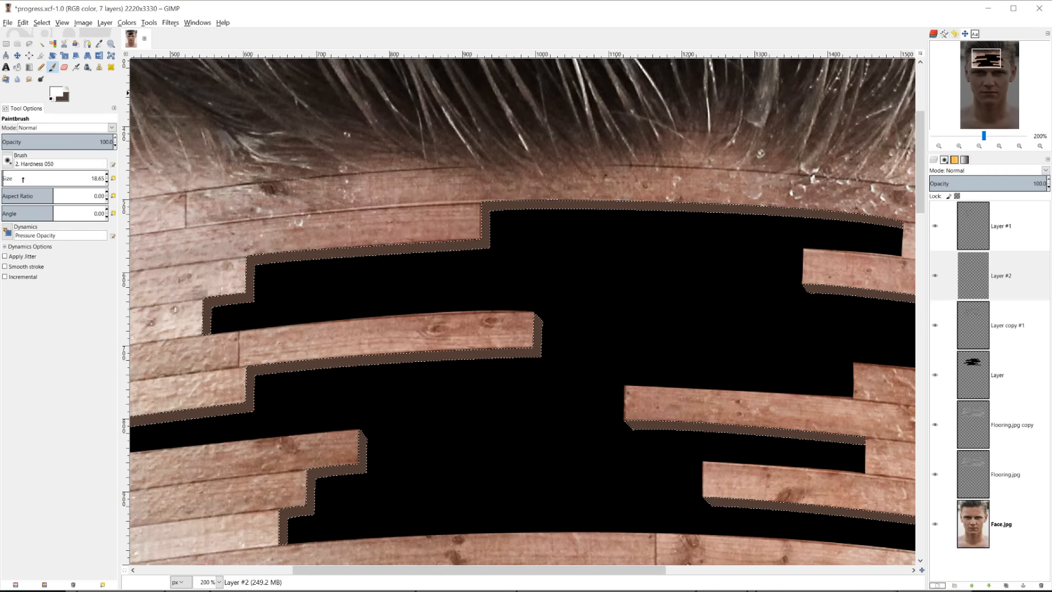
mouse_move(44, 179)
mouse_down()
mouse_move(1, 179)
mouse_move(41, 175)
mouse_move(14, 176)
mouse_up()
drag(609, 201, 790, 213)
mouse_move(419, 236)
mouse_down()
mouse_move(329, 237)
mouse_move(408, 241)
mouse_up()
drag(452, 335, 336, 349)
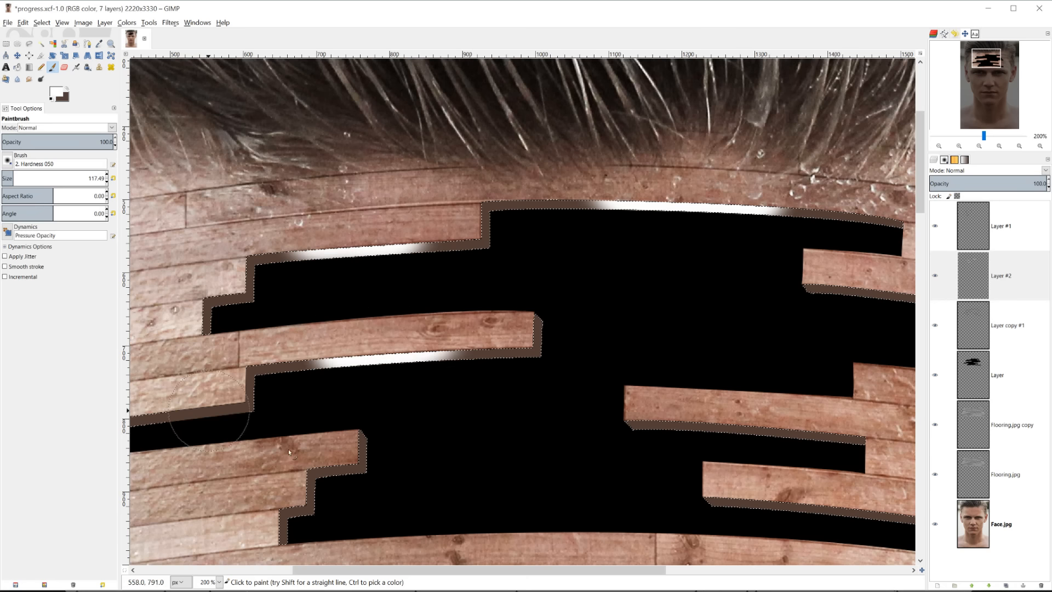
Add white highlights along the rim beneath the right-hand planks, reducing the brush size to 102.66 for the remaining ones.
drag(516, 571, 440, 575)
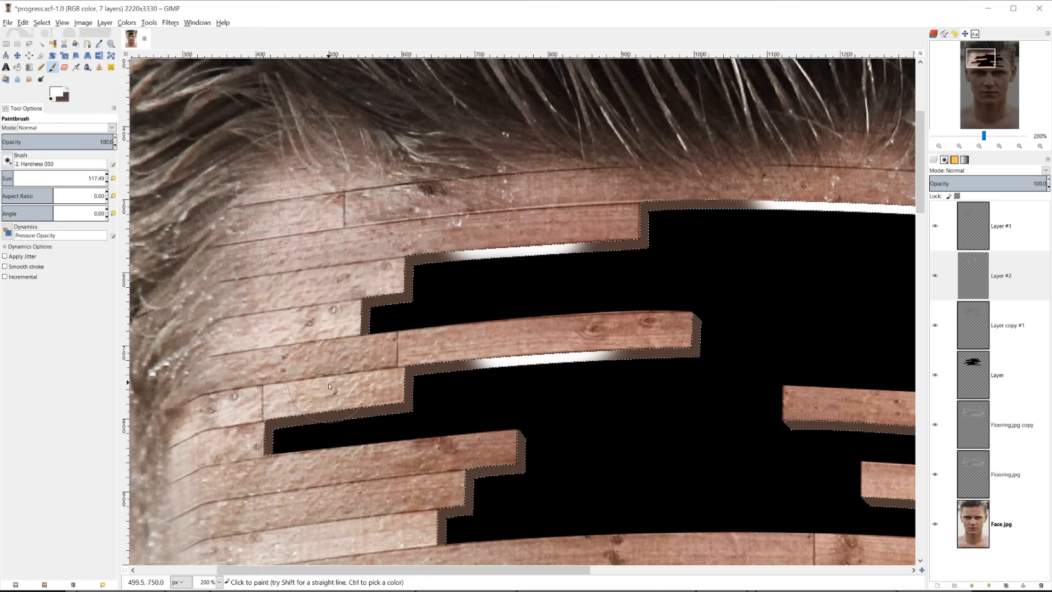
drag(333, 387, 332, 395)
drag(493, 571, 622, 571)
mouse_move(647, 412)
mouse_down()
mouse_move(608, 394)
mouse_move(696, 404)
mouse_up()
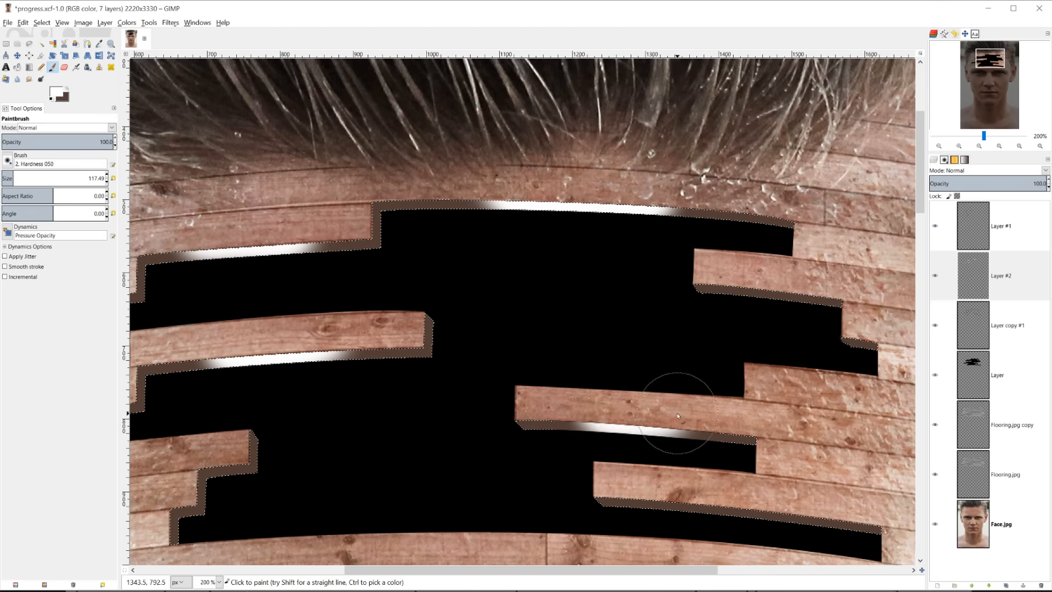
drag(18, 179, 9, 179)
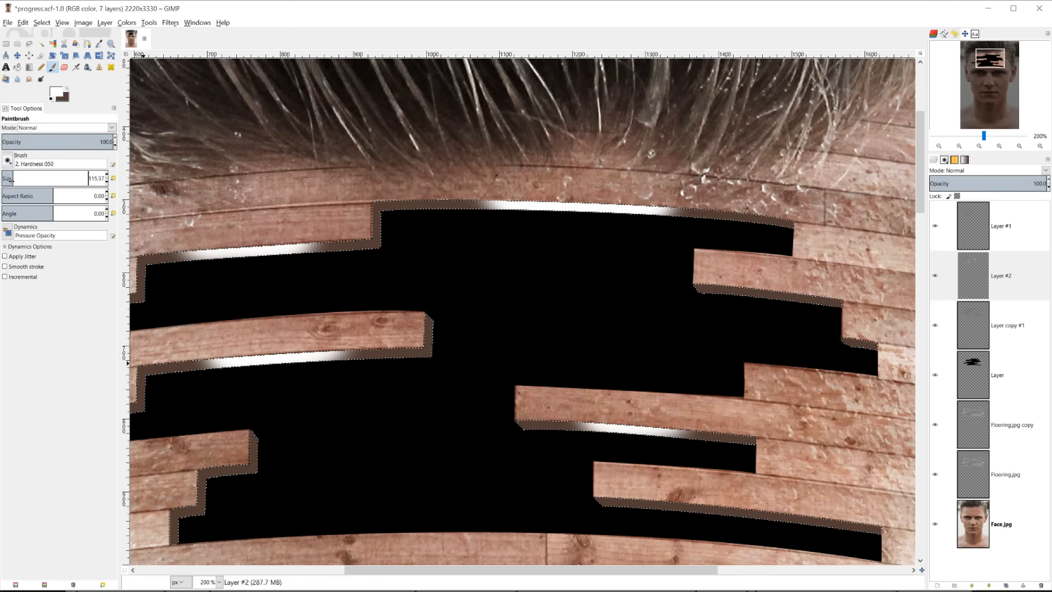
drag(680, 516, 800, 527)
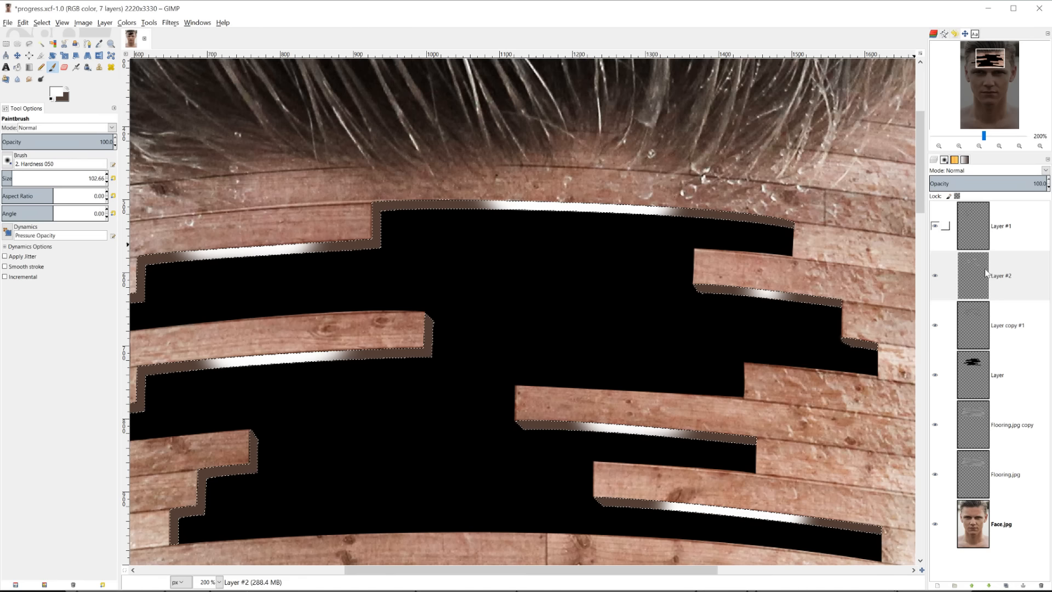
Set the highlight layer, Layer #2, to 50.2 opacity and Overlay blend mode.
click(1001, 276)
drag(1039, 183, 979, 180)
click(981, 171)
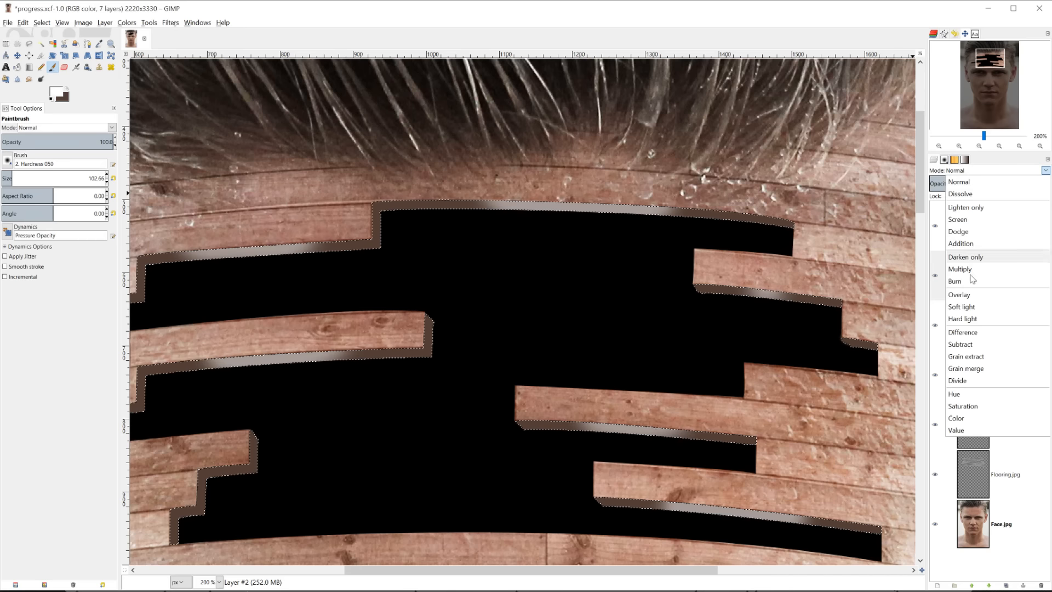
click(987, 304)
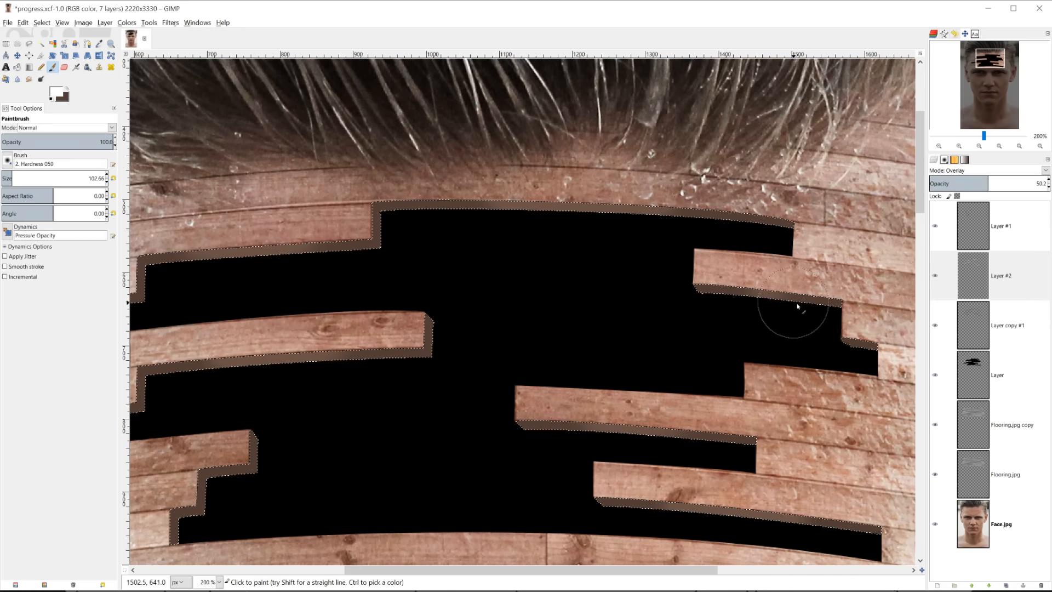
Set the opacity of the black shading layer, Layer #1, to 38.2 and clear the rim selection.
click(973, 224)
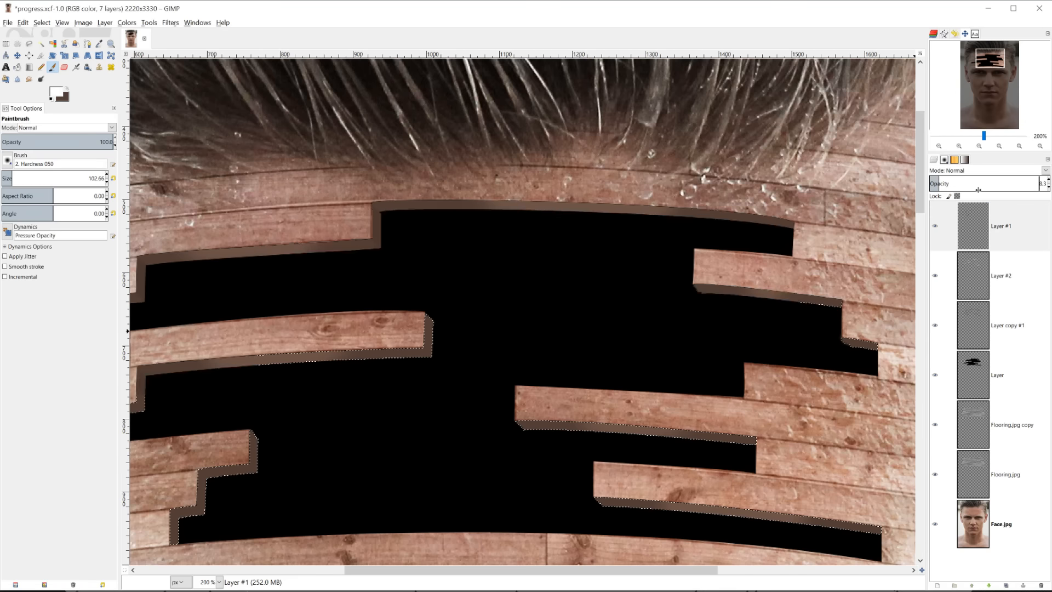
drag(942, 188, 973, 193)
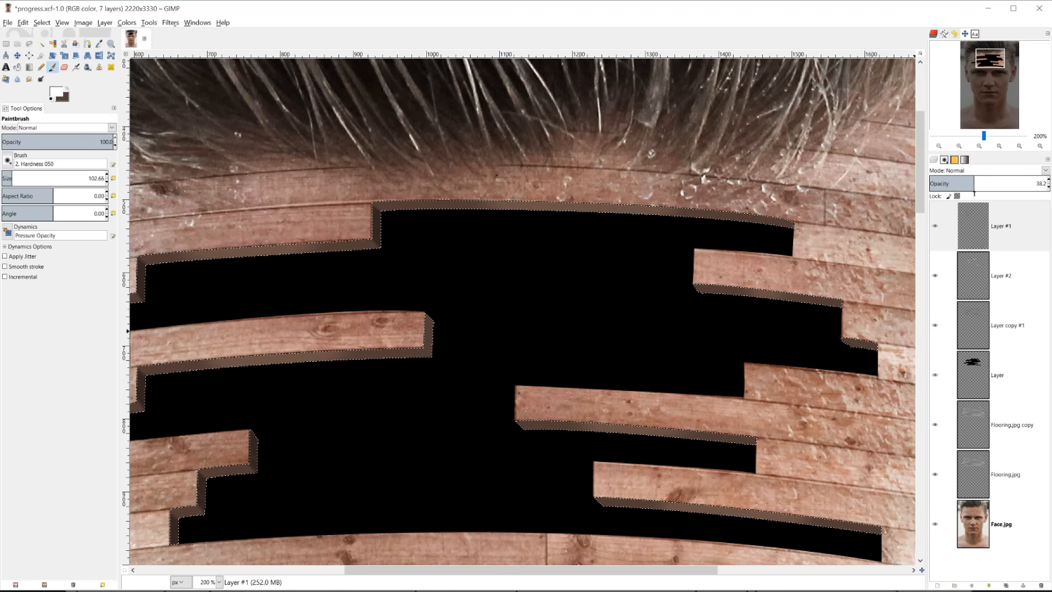
click(989, 229)
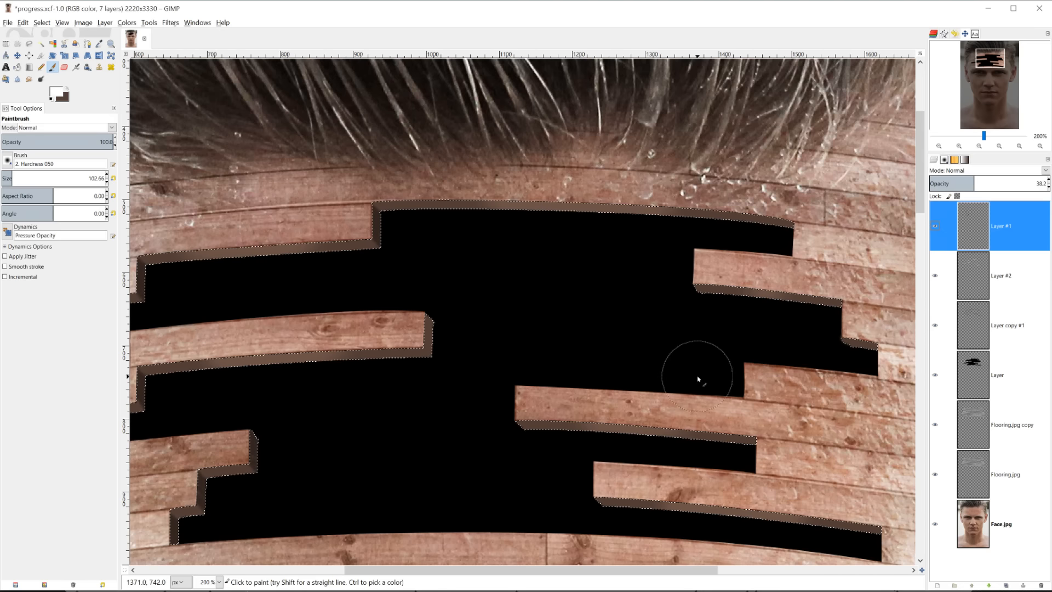
scroll(698, 379, down, 1)
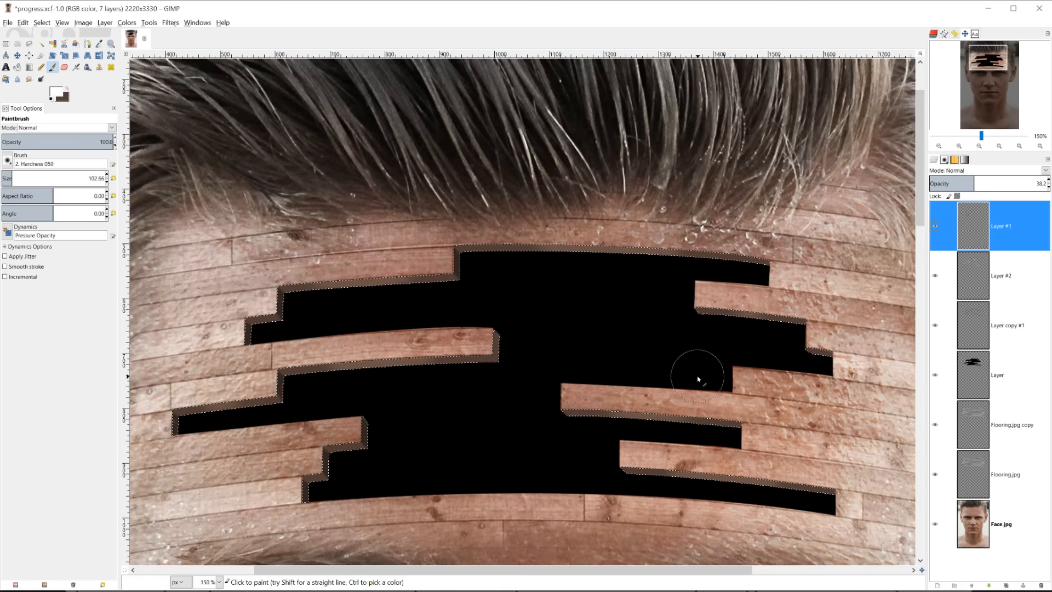
scroll(663, 367, down, 1)
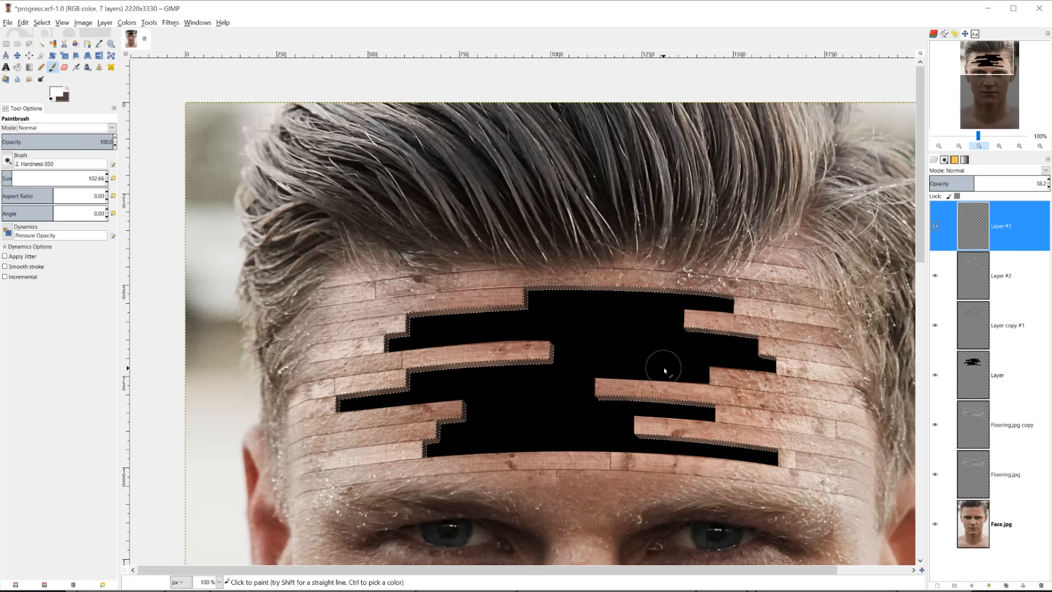
key(ctrl+shift+a)
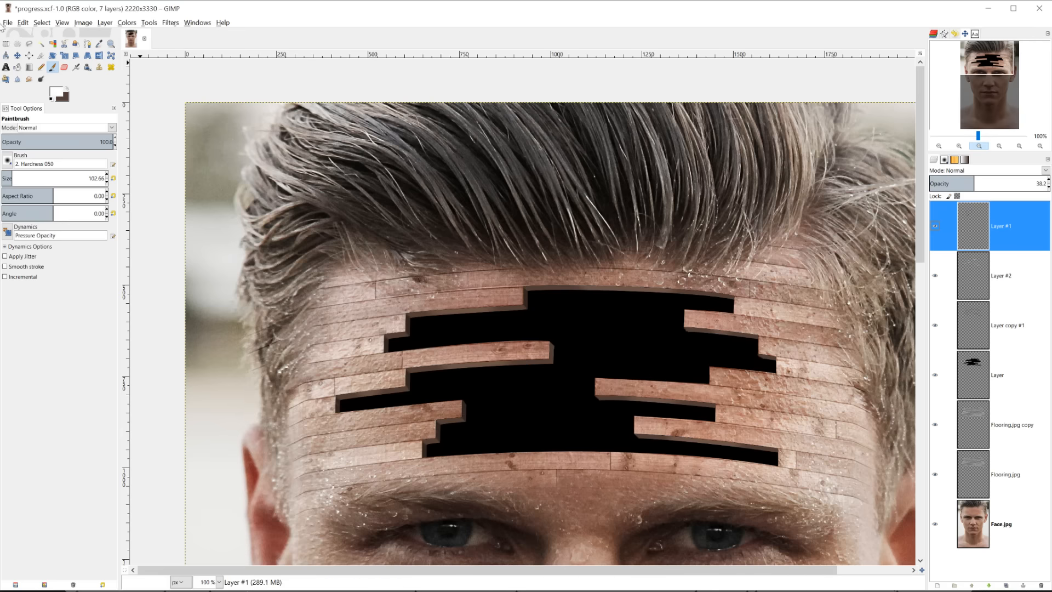
Import Flooring.jpg from the Stocks folder as a new layer on top of the portrait.
click(8, 22)
click(30, 65)
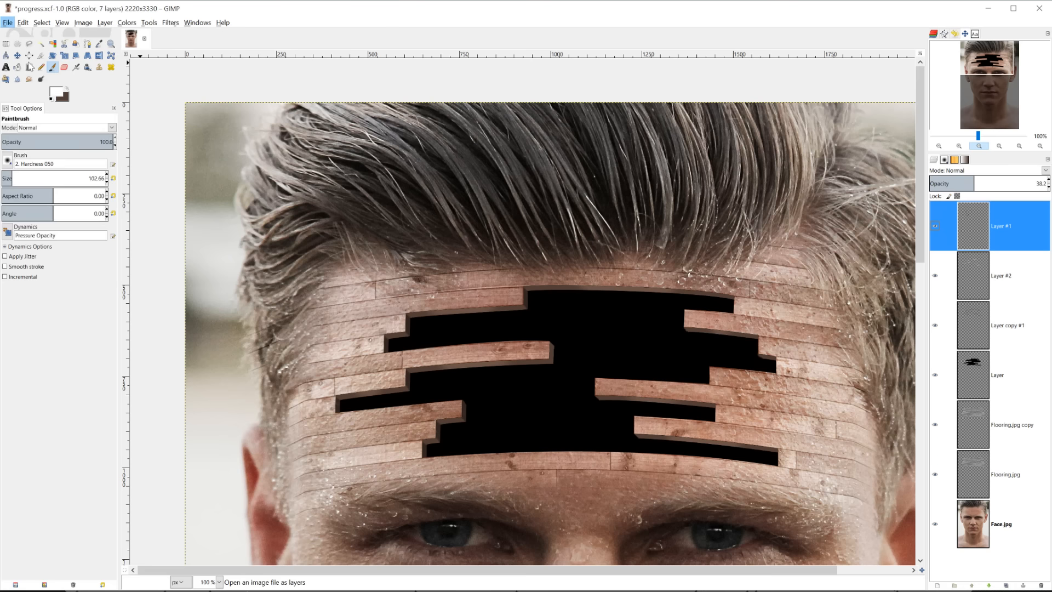
click(302, 195)
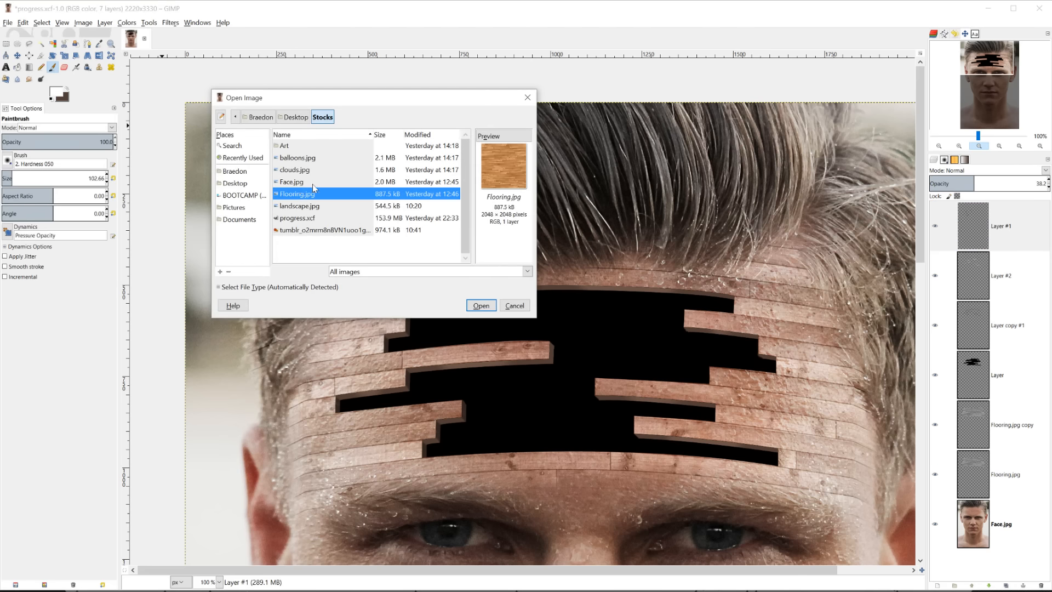
click(480, 305)
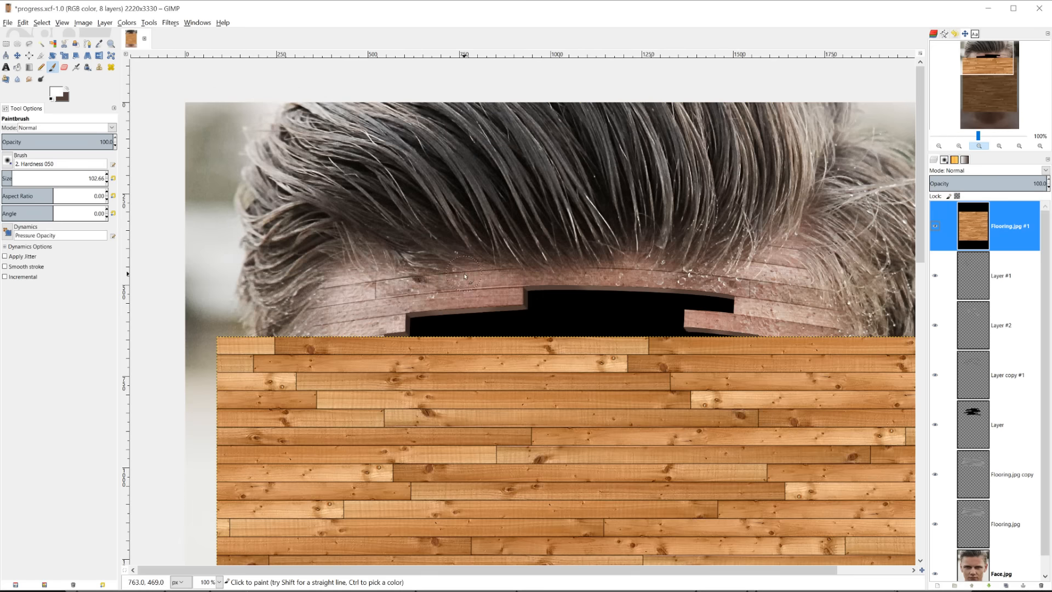
Scale the imported flooring layer down proportionally and position it over the face, from the hairline to just above the mouth.
scroll(466, 275, down, 2)
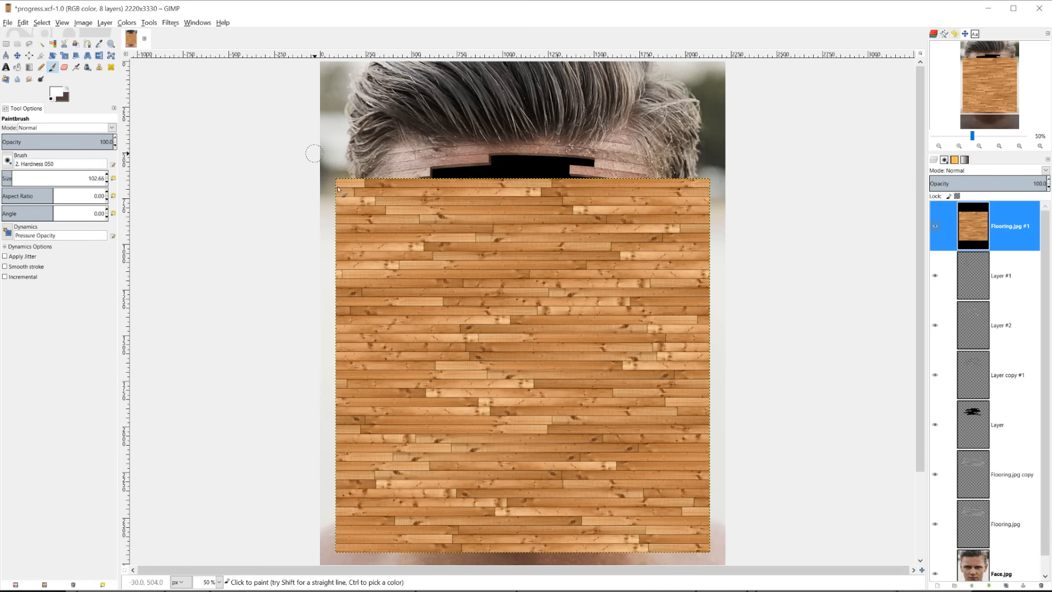
key(shift+s)
click(510, 218)
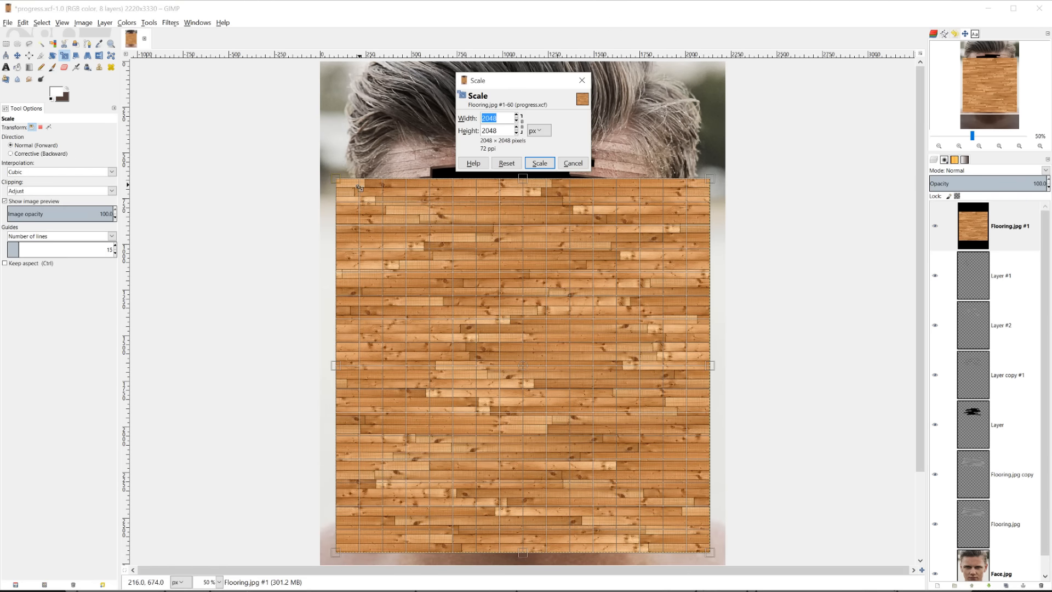
drag(340, 182, 495, 234)
key(Return)
key(m)
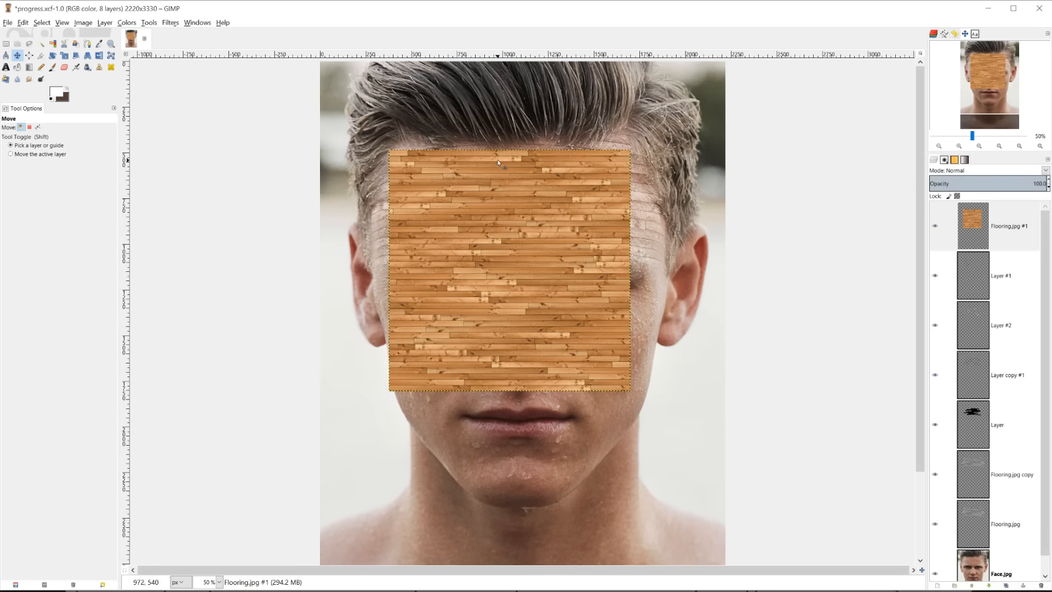
Desaturate the Flooring.jpg #1 layer and set its blend mode to Overlay.
click(132, 23)
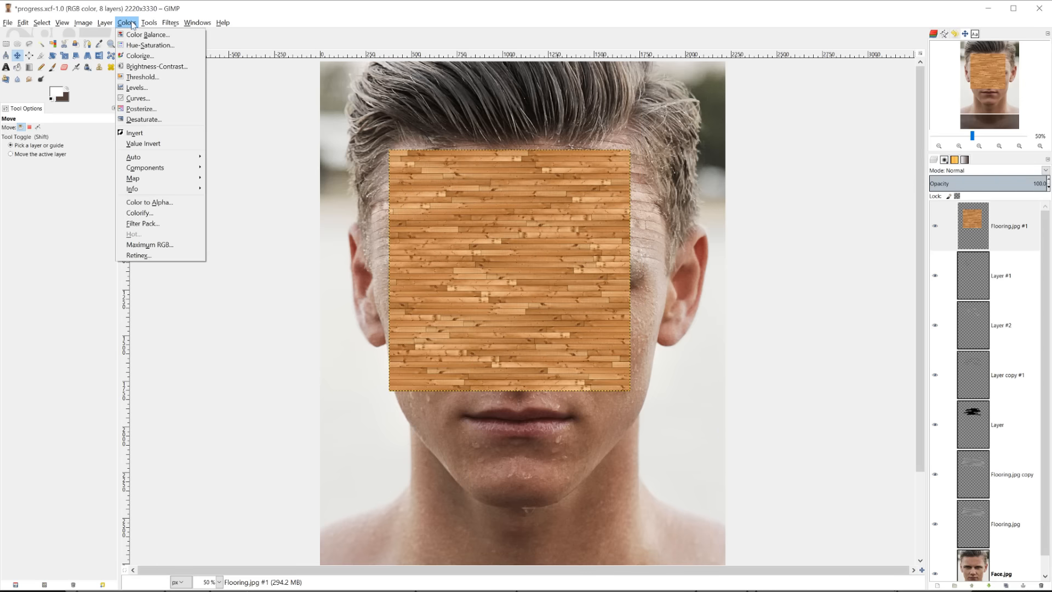
click(142, 119)
click(159, 175)
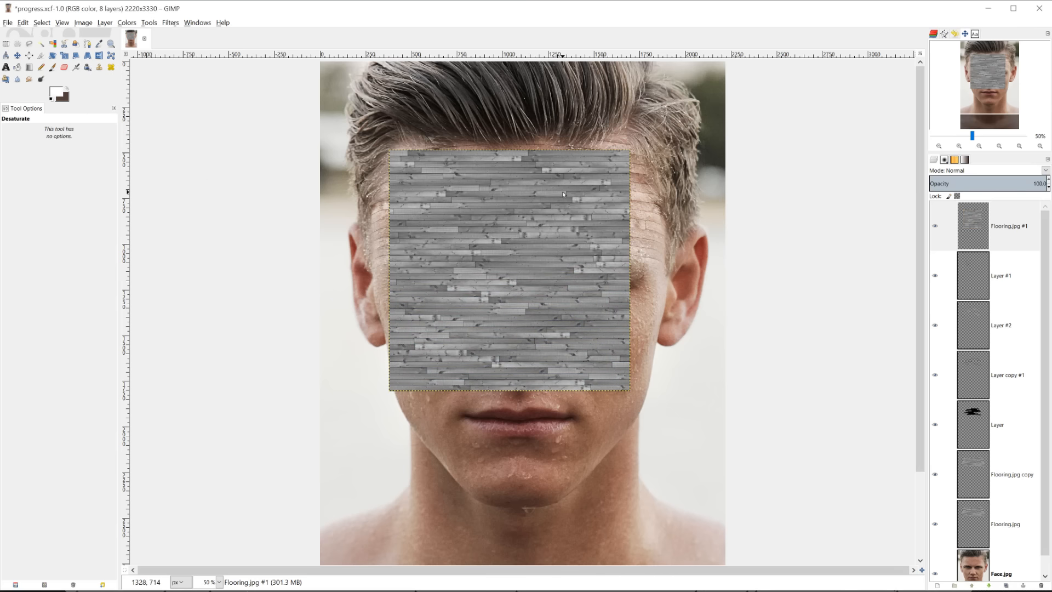
scroll(563, 194, up, 3)
click(979, 145)
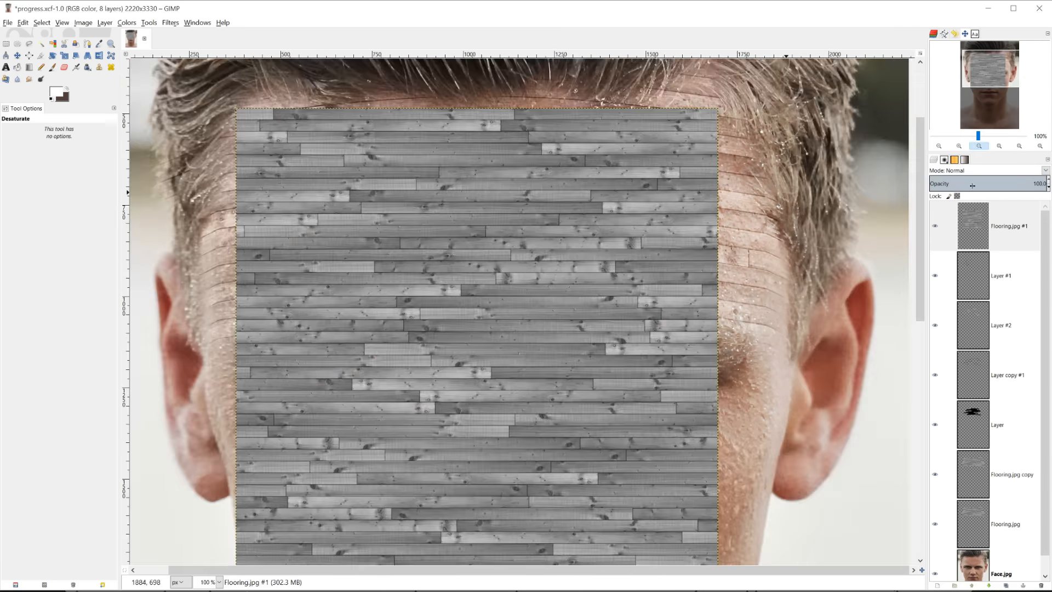
click(993, 171)
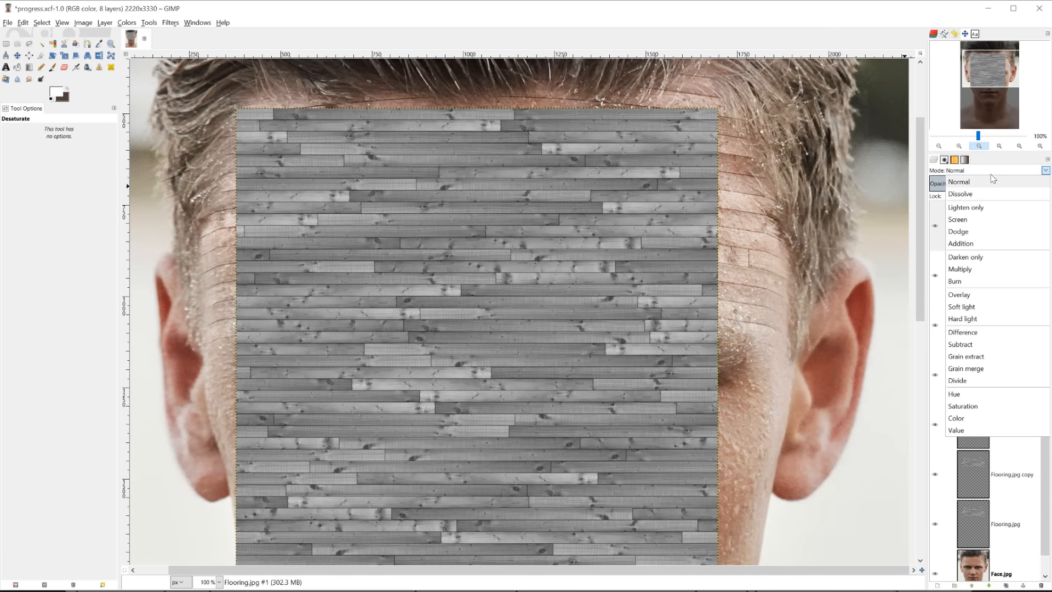
click(974, 300)
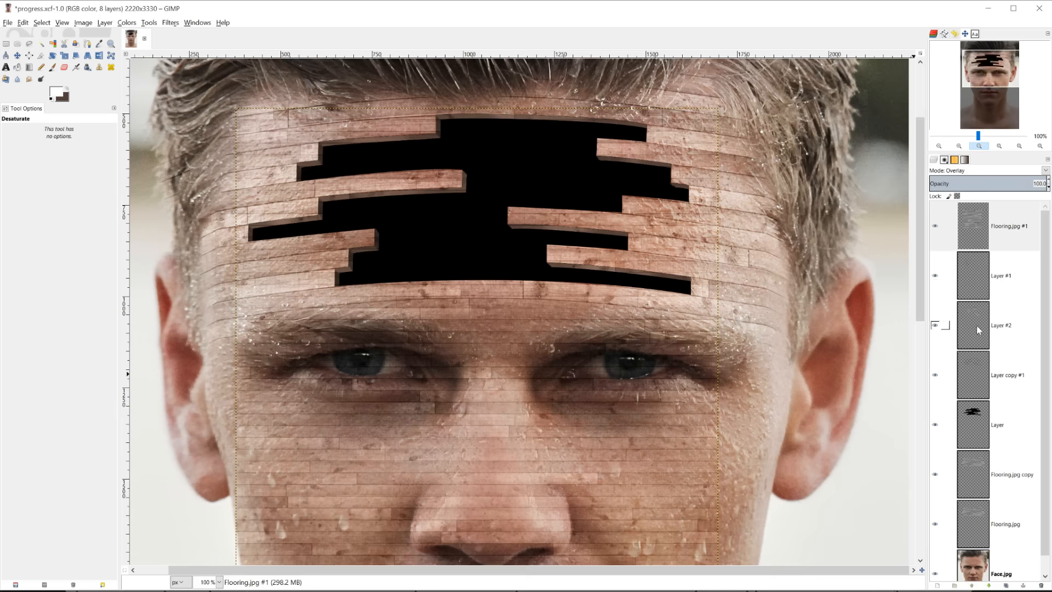
Load the alpha of Layer copy #1 as a selection and make Flooring.jpg #1 the active layer.
click(938, 273)
click(939, 274)
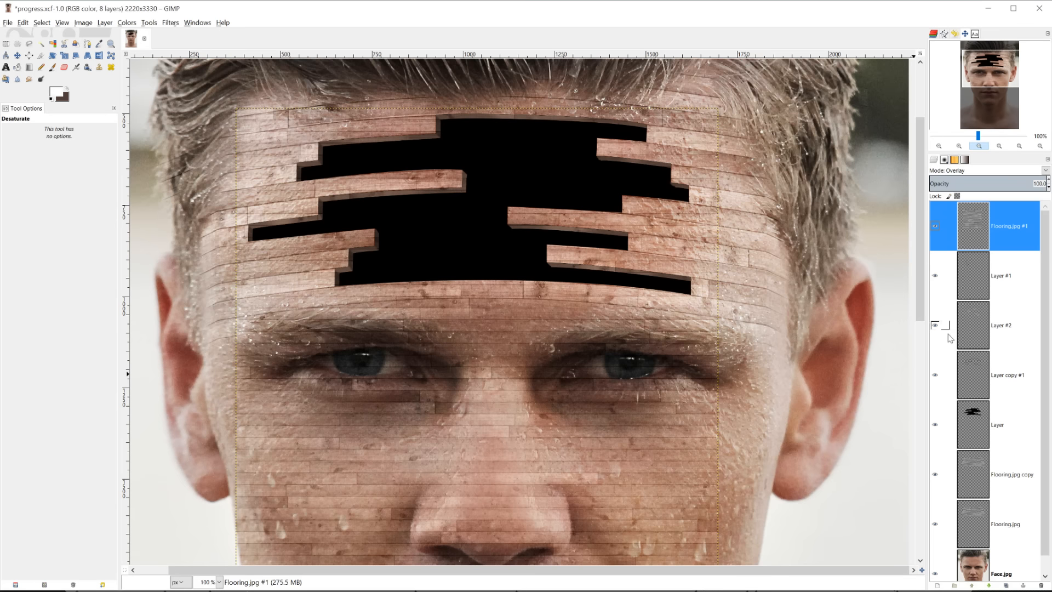
click(972, 373)
right_click(974, 373)
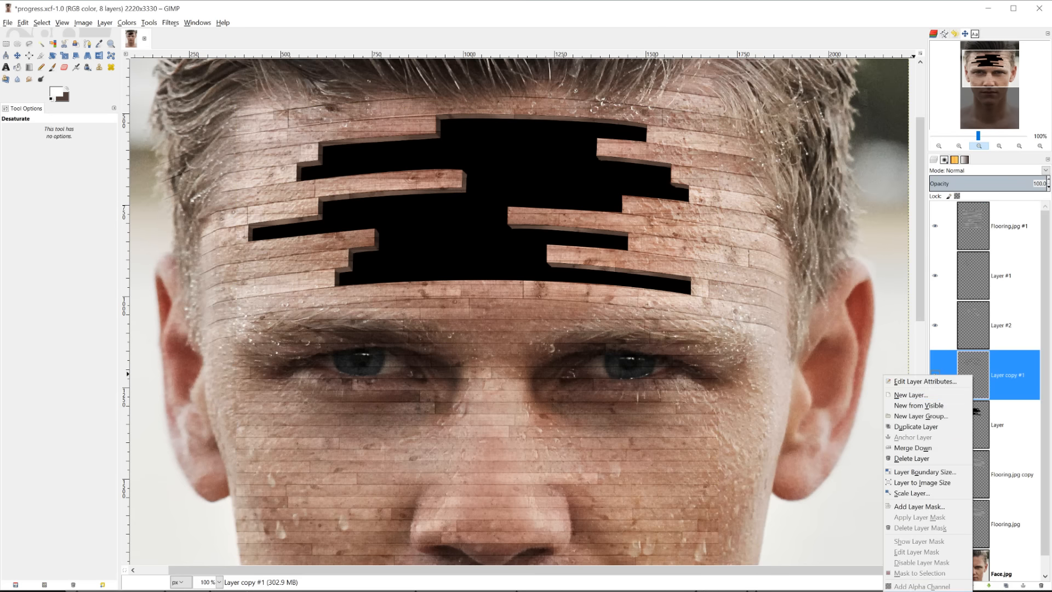
click(922, 591)
click(978, 231)
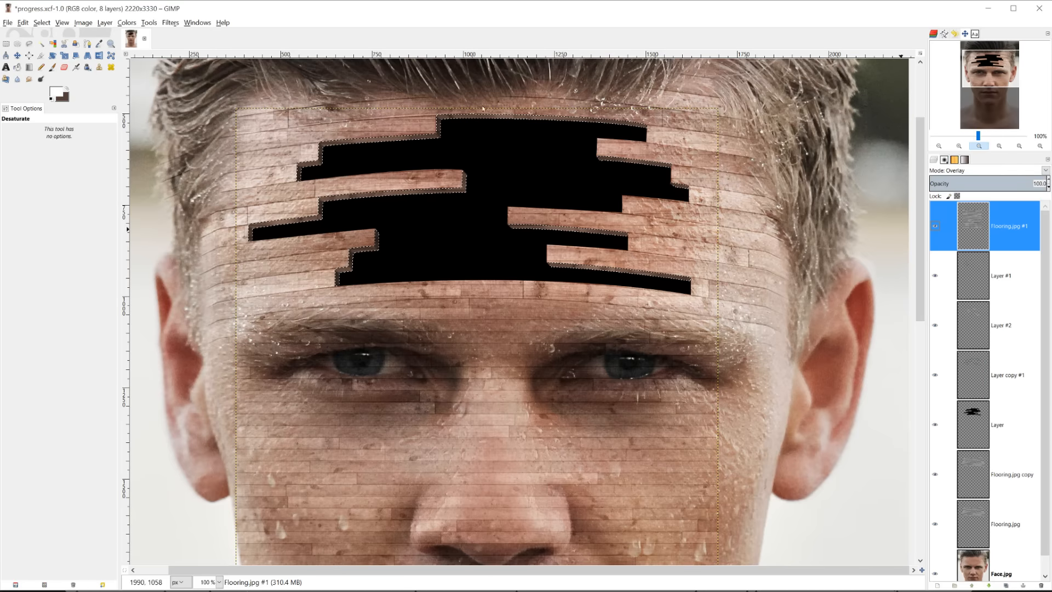
Expand Flooring.jpg #1 to the image size, remove its texture outside the rim selection, and clear the selection.
click(109, 25)
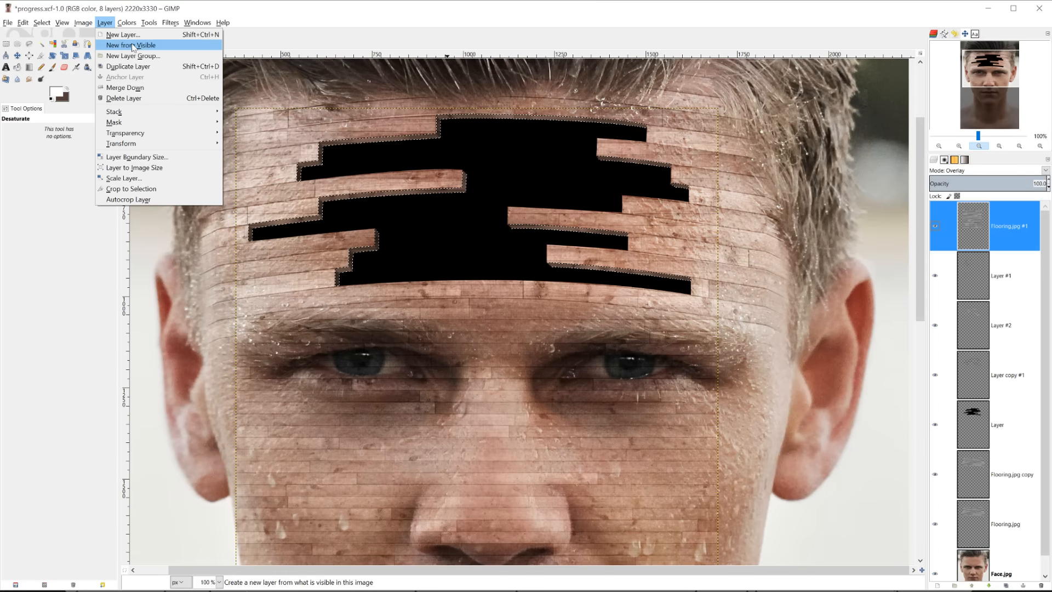
click(131, 168)
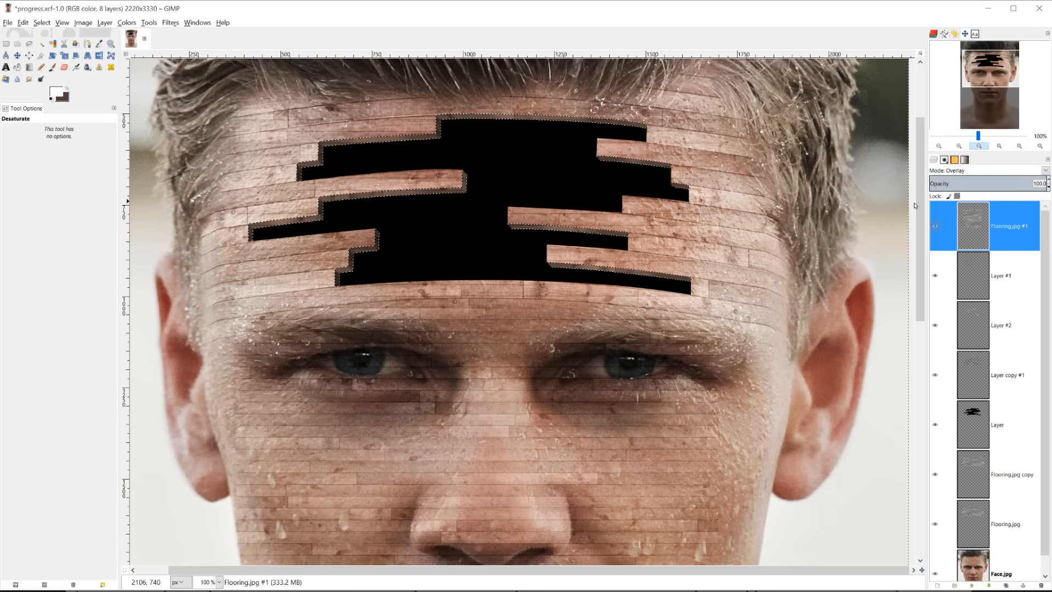
key(ctrl+z)
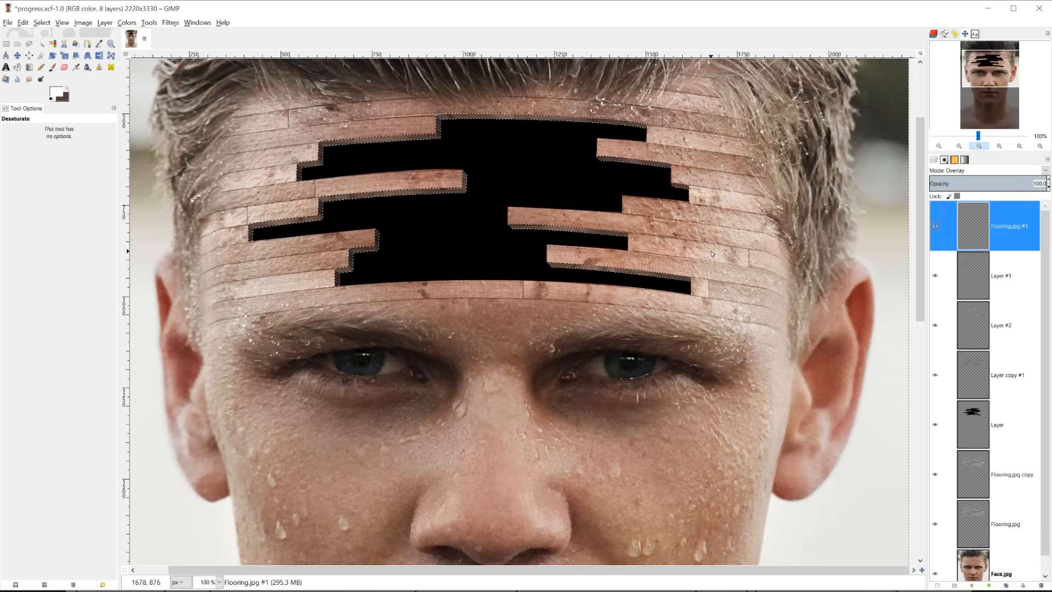
key(ctrl+shift+a)
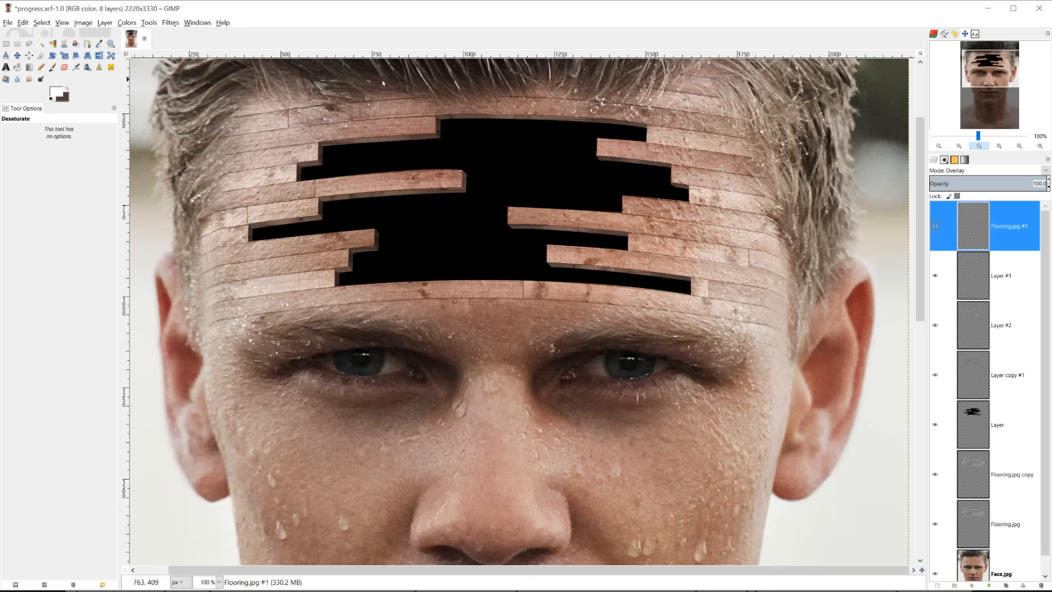
Darken the rim's wood texture on Flooring.jpg #1 by lowering its brightness with Brightness-Contrast.
click(122, 24)
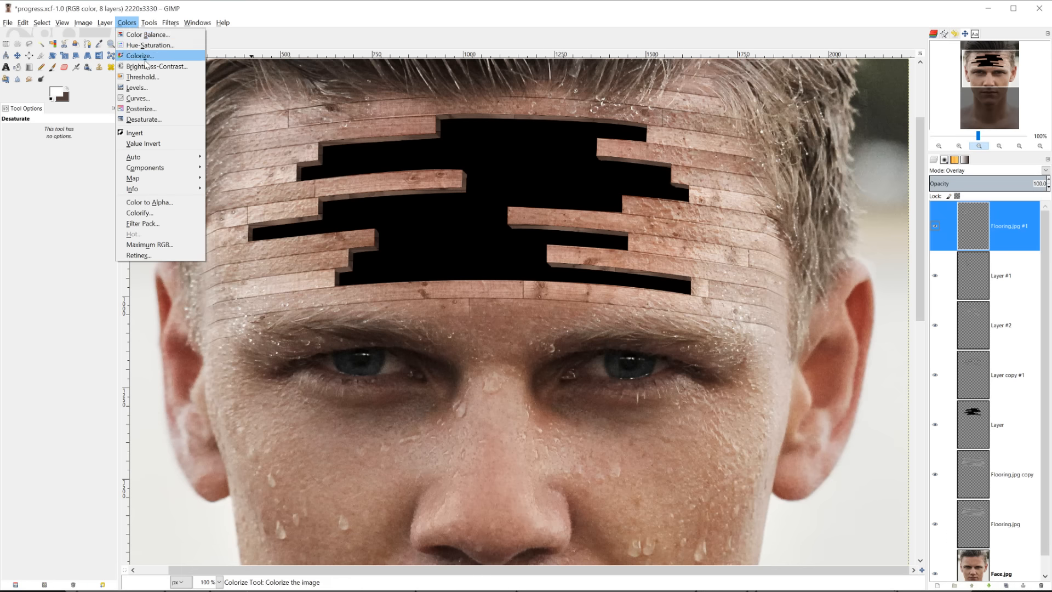
click(141, 55)
drag(141, 74, 105, 74)
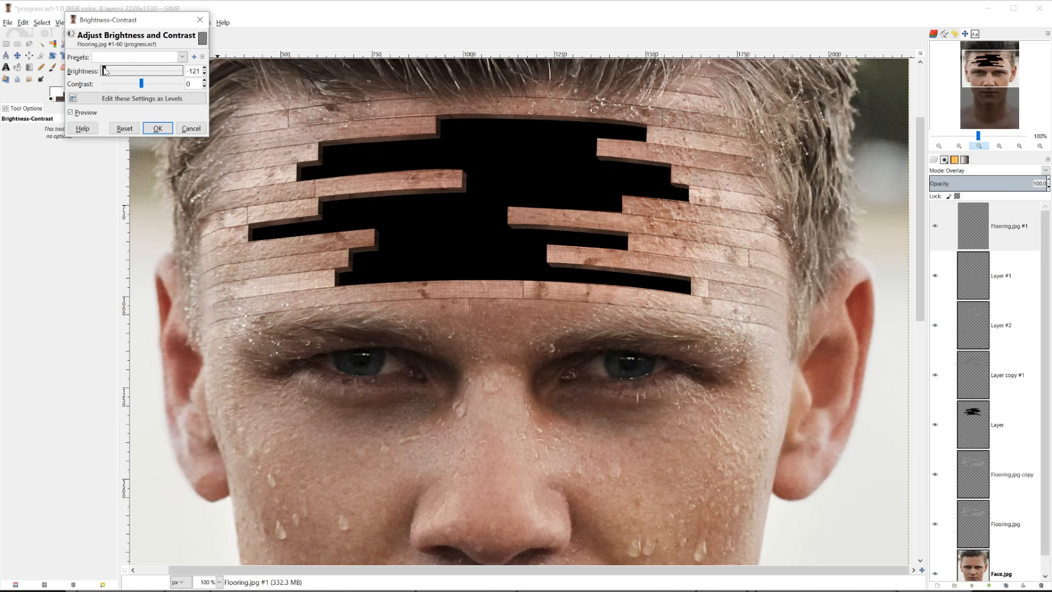
drag(113, 72, 119, 69)
click(158, 128)
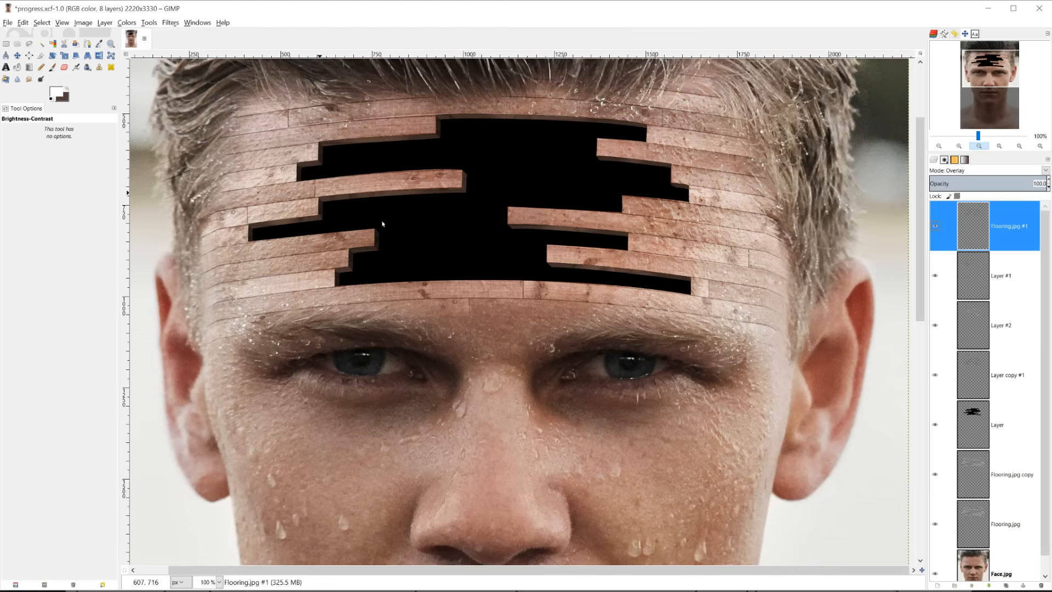
Slightly reduce the opacity of Layer #1.
click(975, 269)
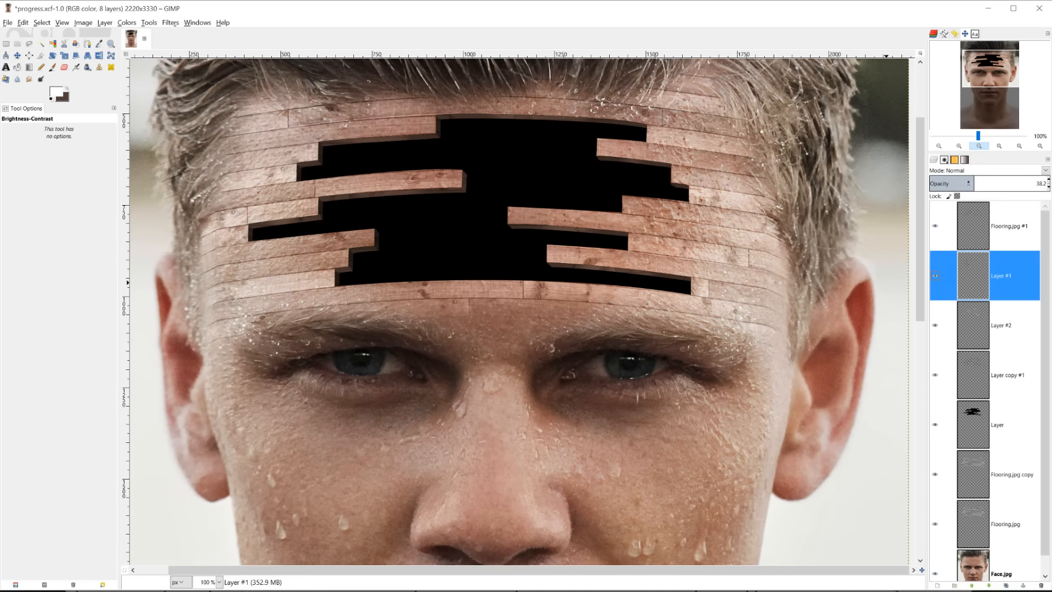
mouse_move(976, 182)
mouse_down()
mouse_move(994, 180)
mouse_move(972, 183)
mouse_up()
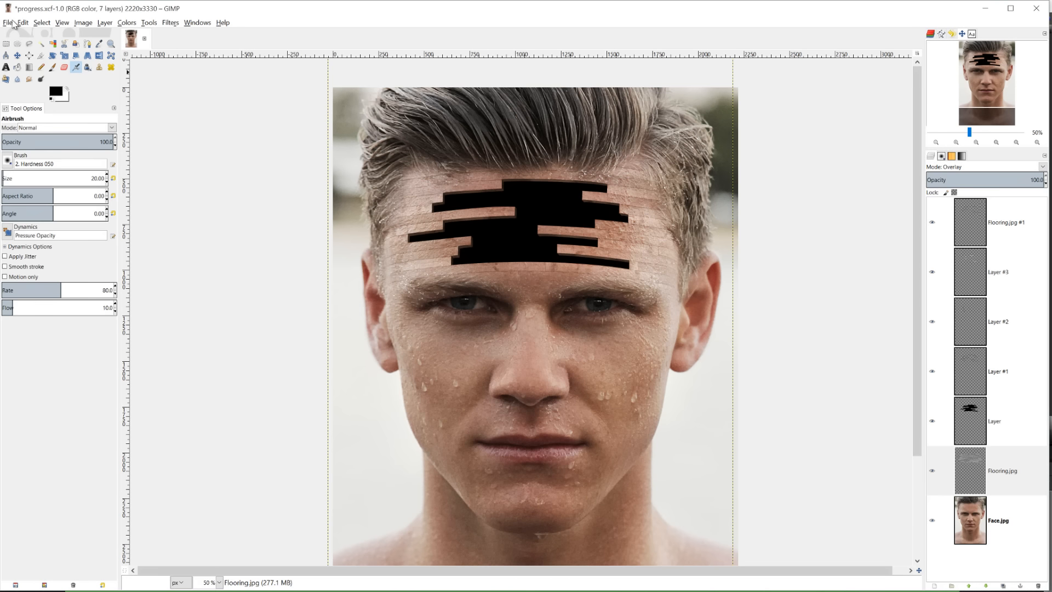
Open clouds.jpg as a new layer in the face image and add an alpha channel to it.
click(8, 23)
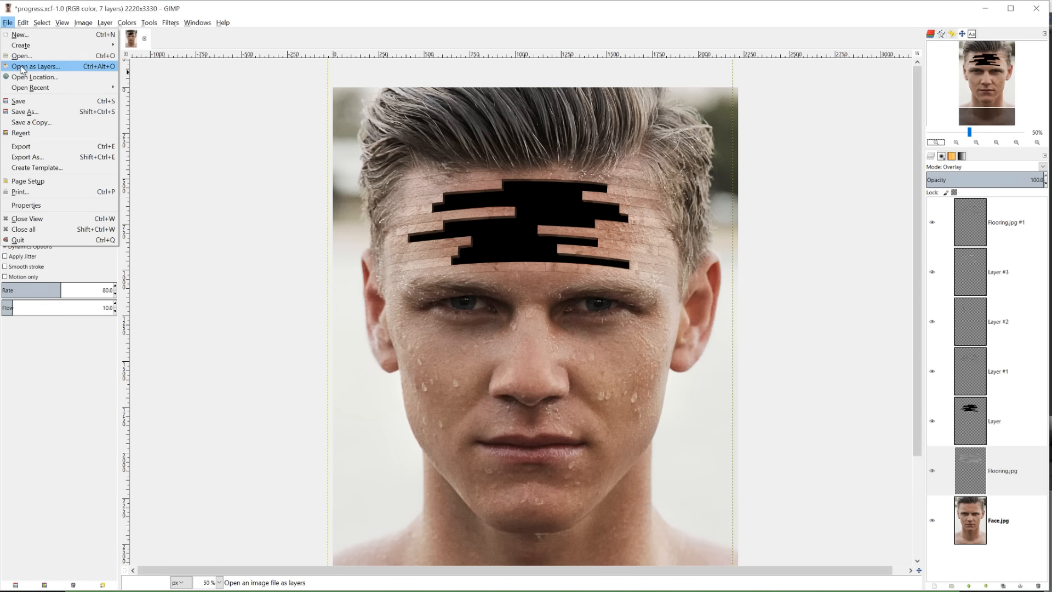
click(22, 56)
click(294, 170)
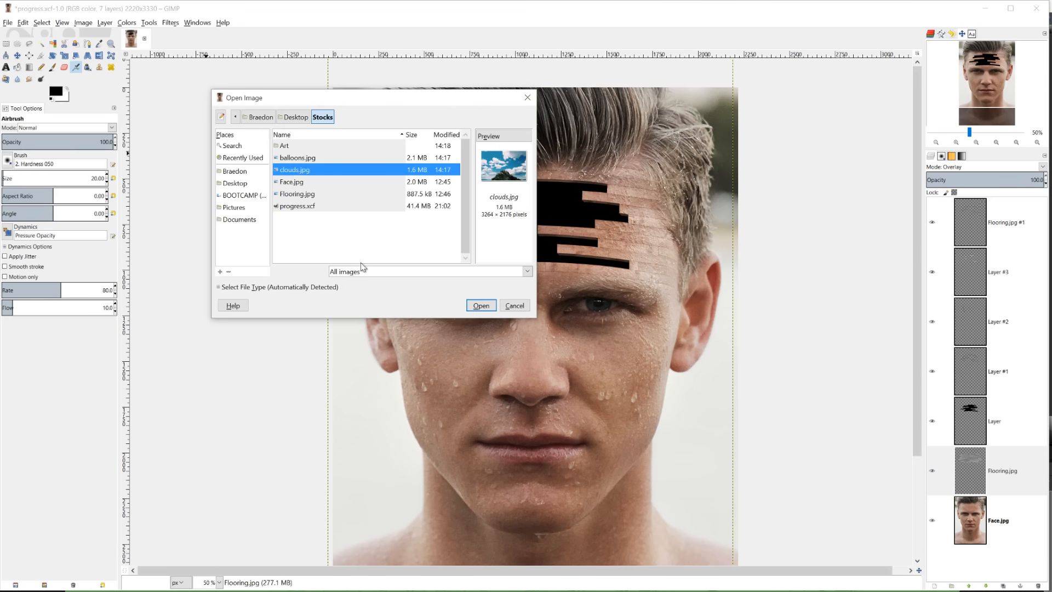
click(487, 306)
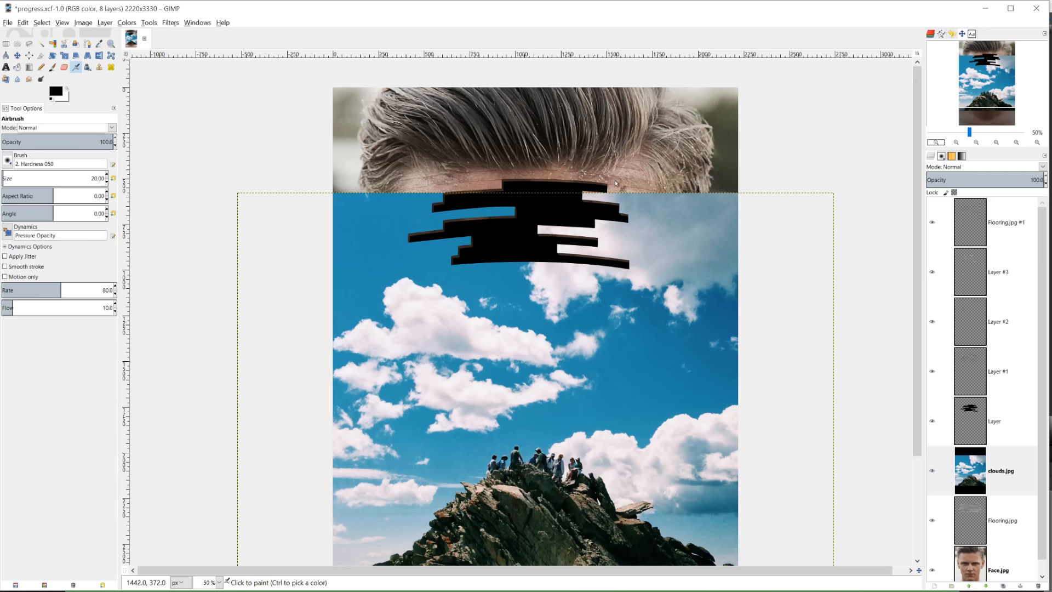
right_click(1009, 489)
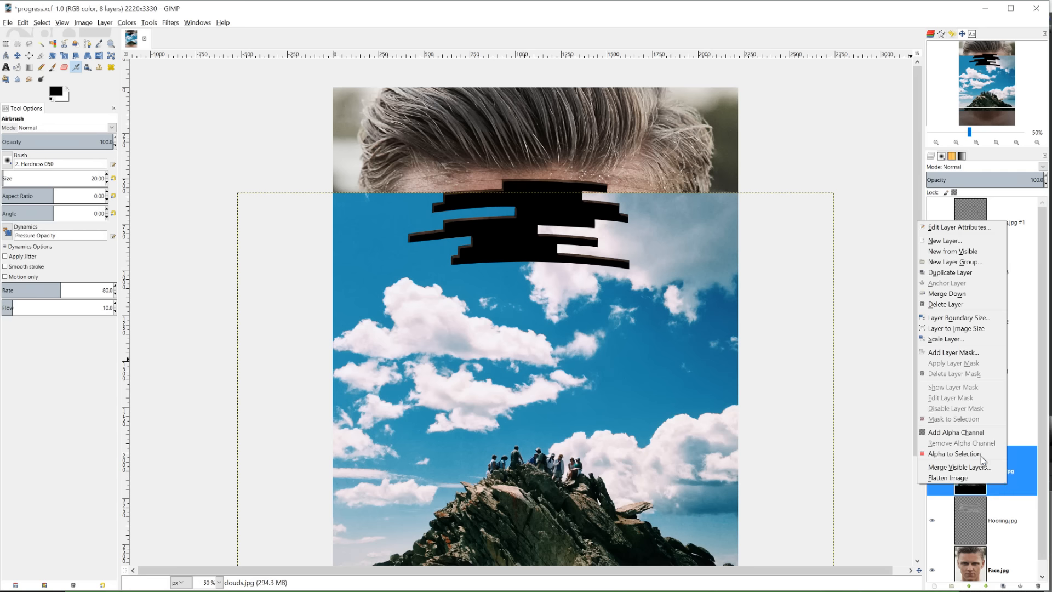
click(969, 432)
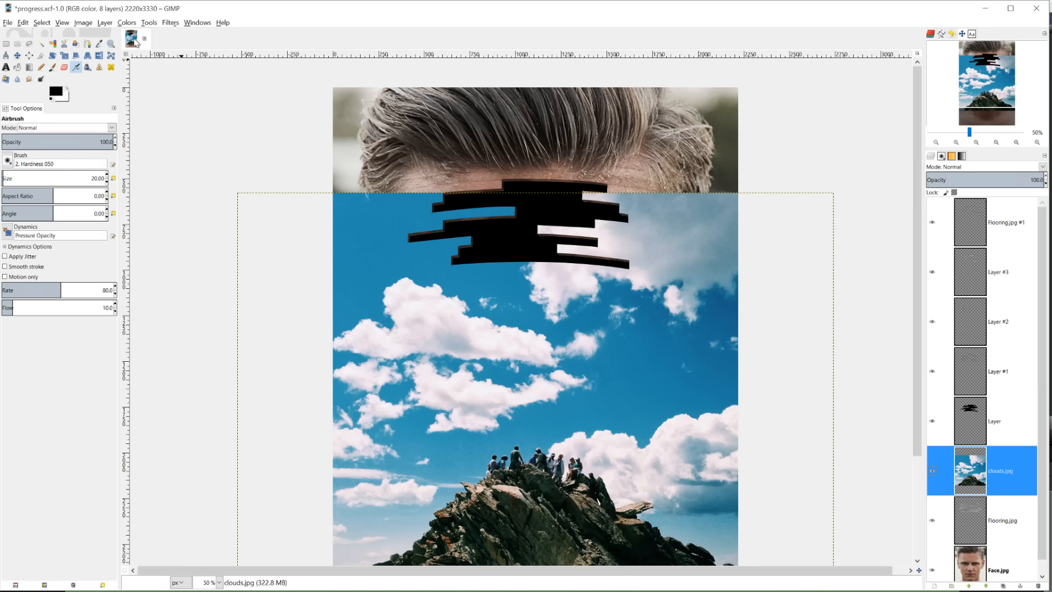
Scale the clouds.jpg layer down proportionally to 2277 × 1518 px.
click(62, 57)
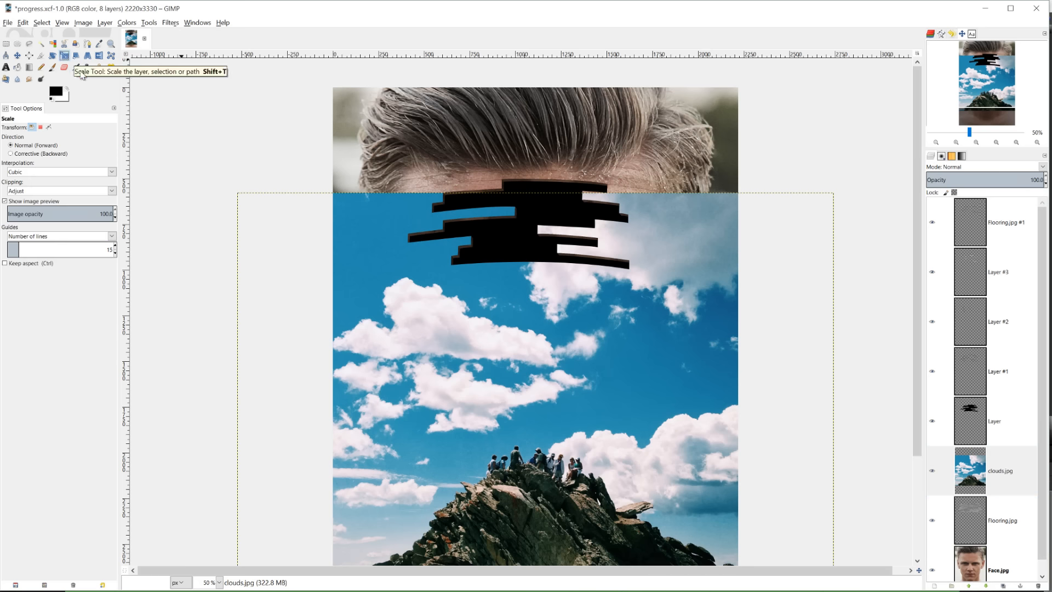
click(412, 271)
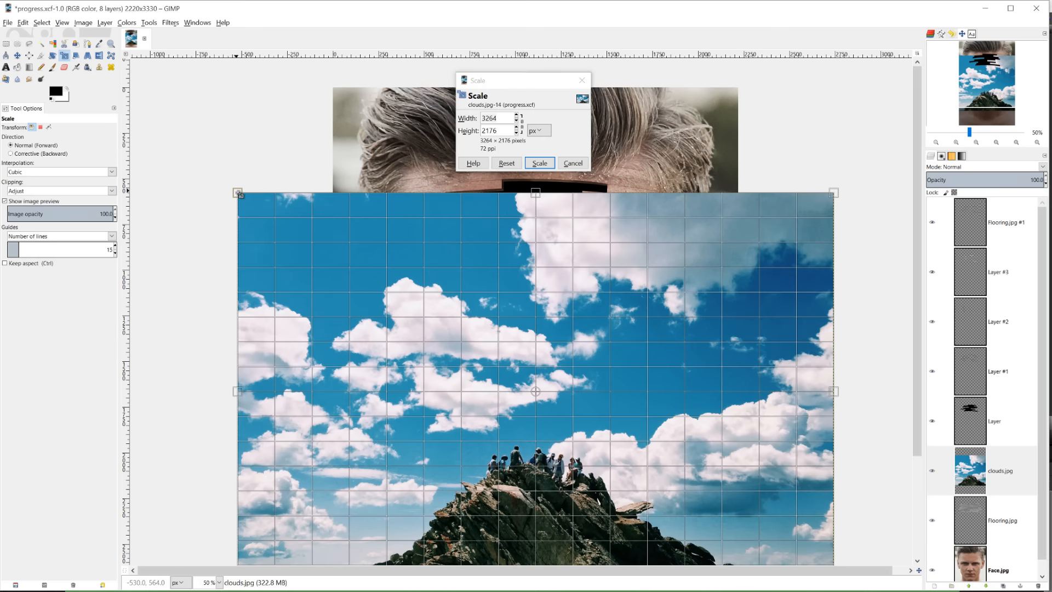
drag(239, 194, 518, 322)
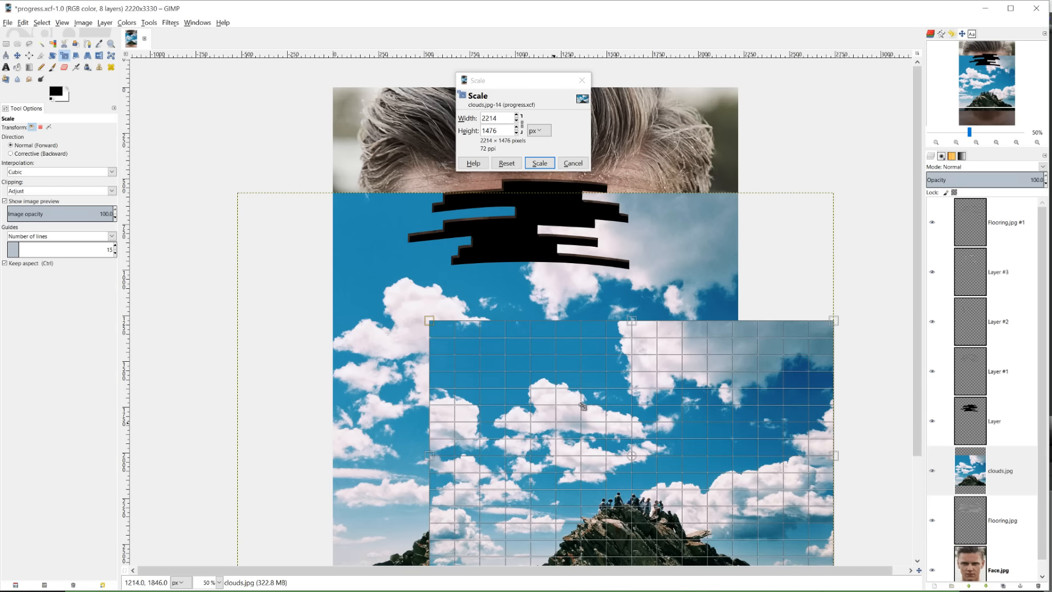
drag(433, 323, 420, 314)
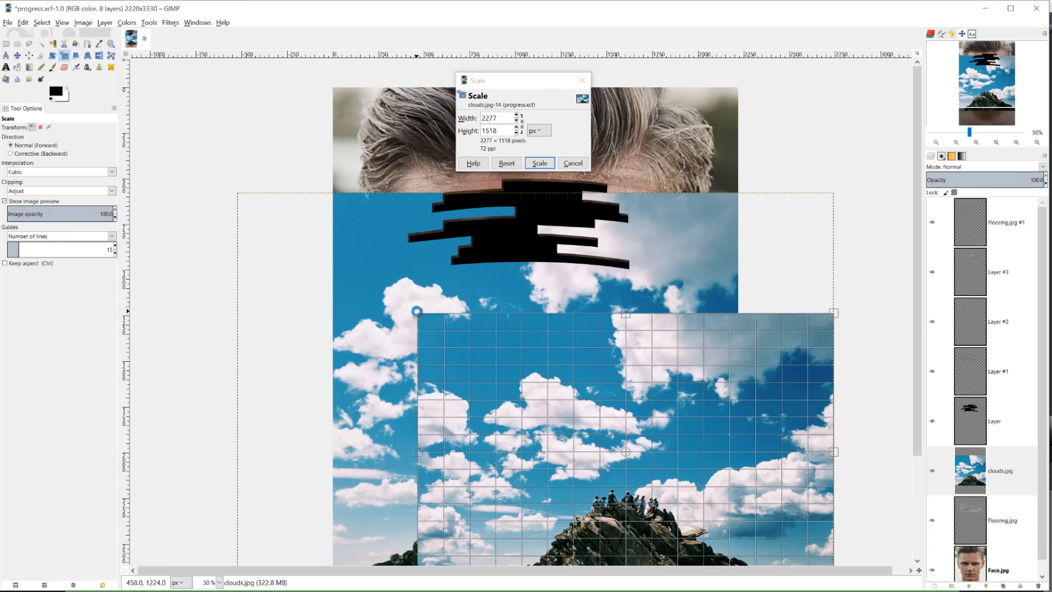
key(Return)
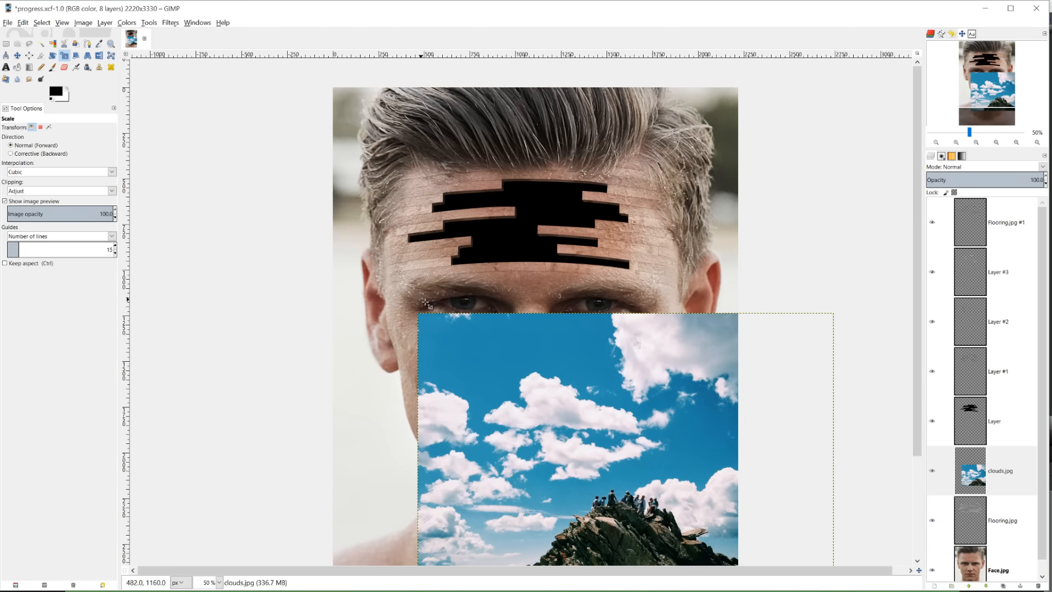
Move the clouds image up over the forehead and raise its layer above the black opening layer.
key(m)
drag(529, 410, 520, 211)
drag(1017, 481, 988, 497)
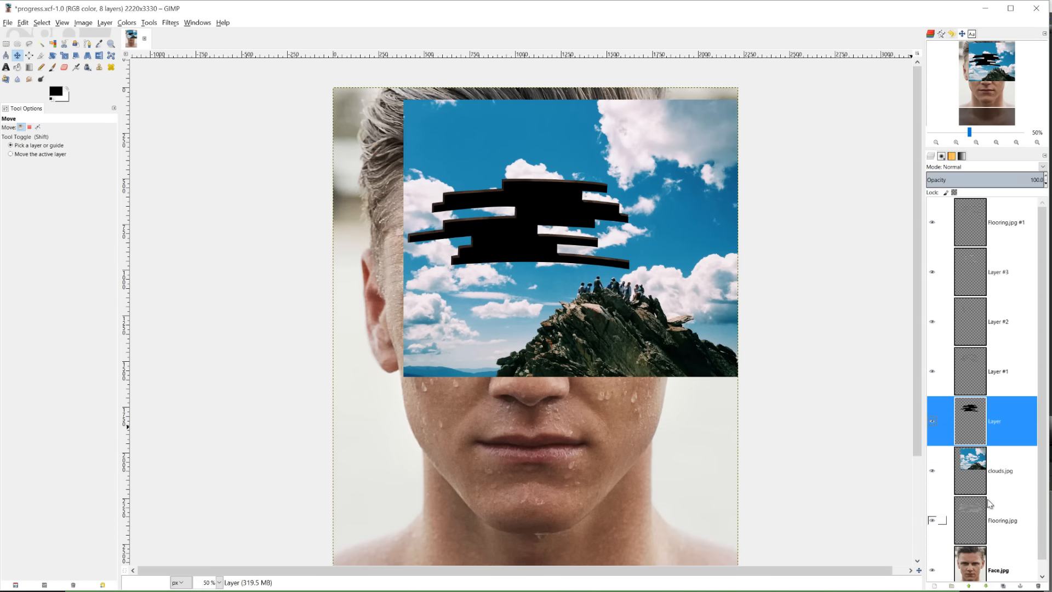
click(993, 485)
click(968, 586)
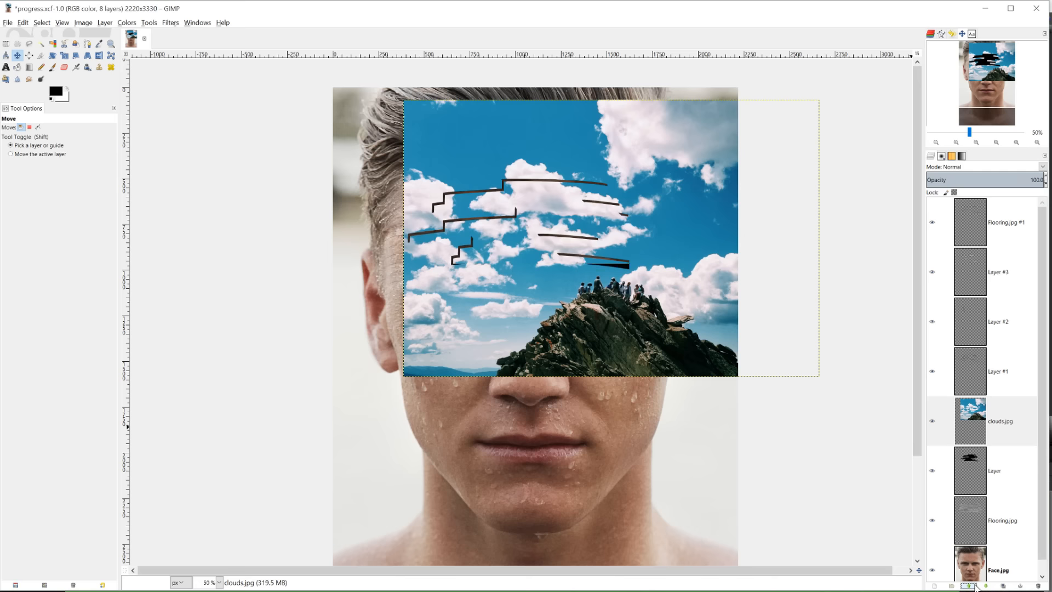
drag(609, 302, 607, 328)
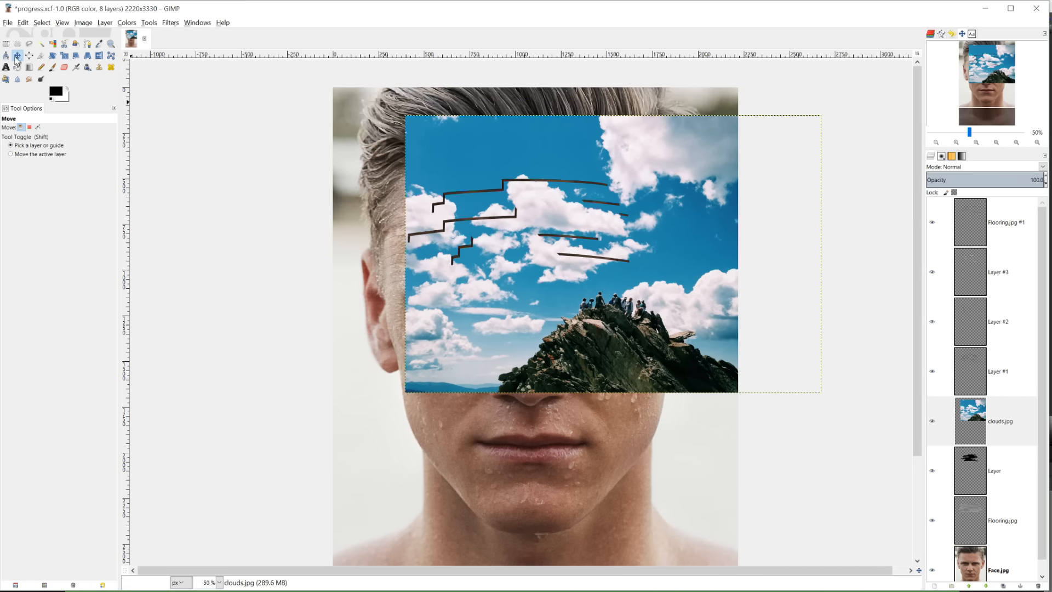
Scale the clouds.jpg layer down to 2068 × 1378 px and reposition it so the clouds cover the forehead opening.
click(64, 55)
click(414, 126)
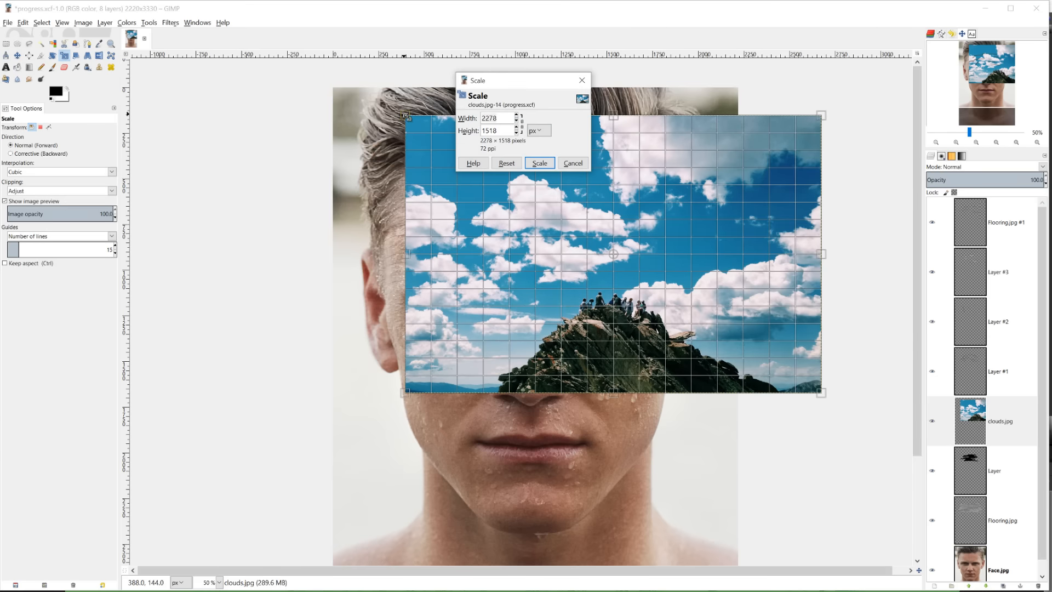
drag(414, 125, 444, 143)
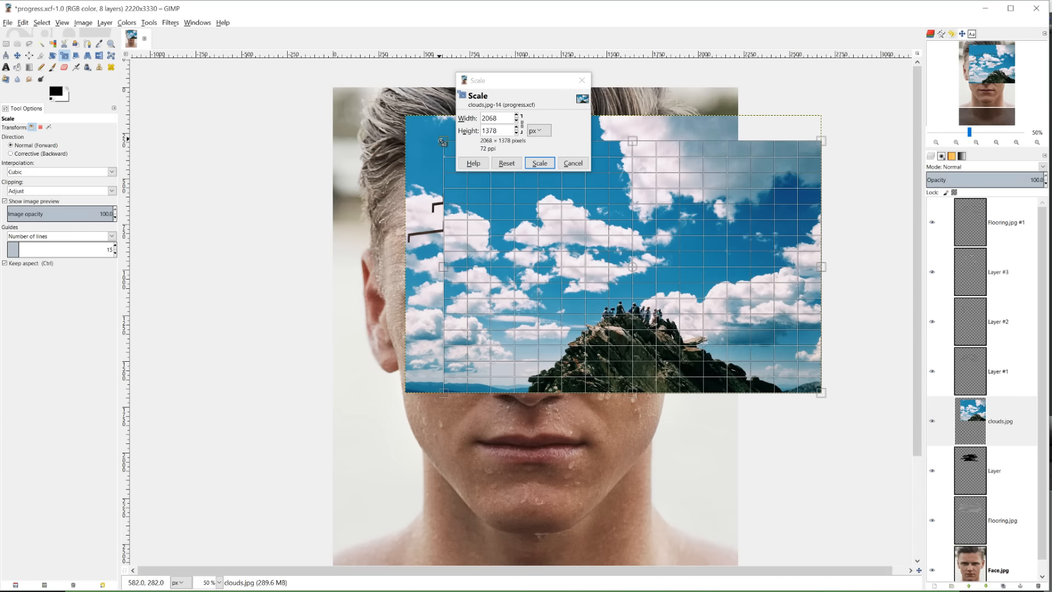
key(Return)
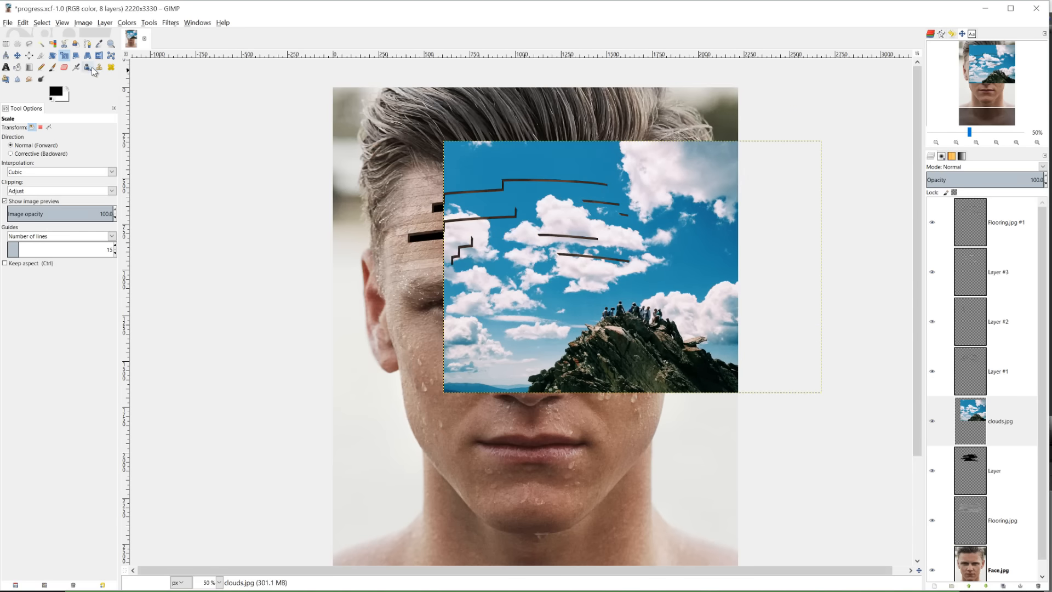
click(18, 56)
drag(601, 301, 564, 286)
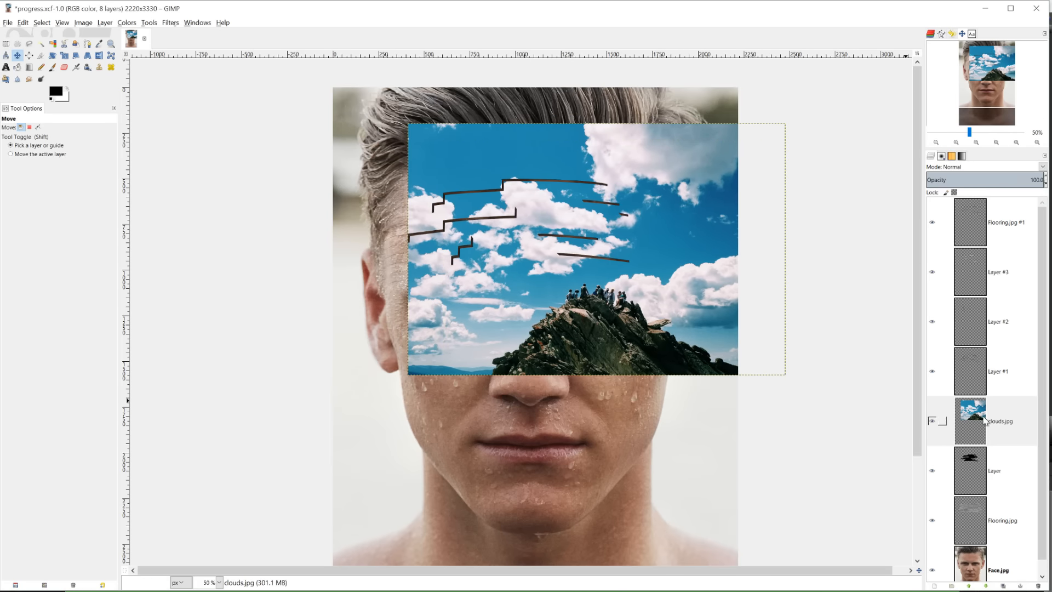
Load the alpha of the black opening layer as a selection and delete the clouds.jpg content outside it.
click(987, 456)
right_click(981, 467)
click(945, 440)
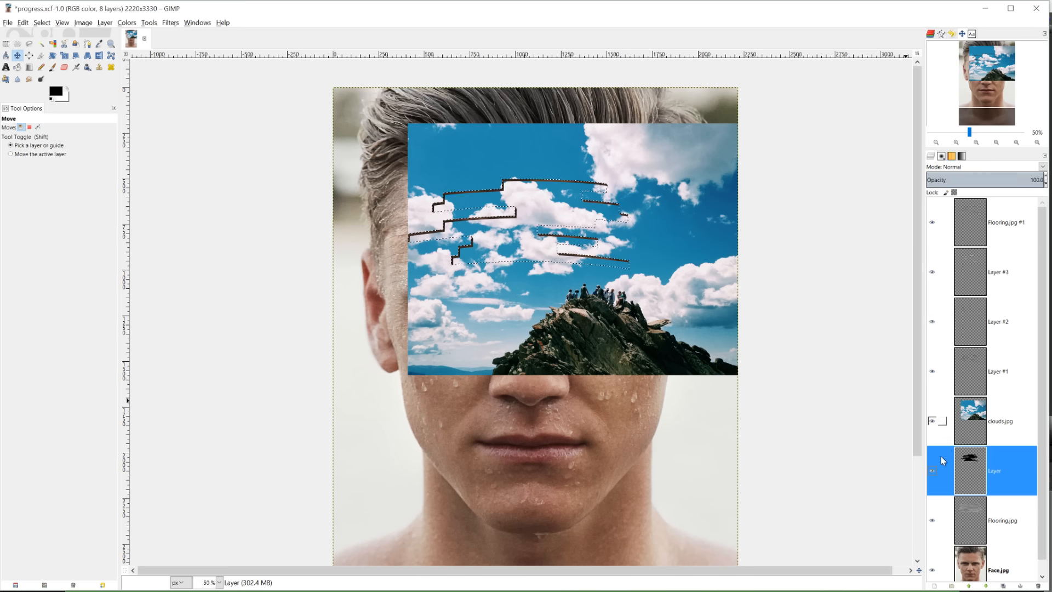
click(981, 422)
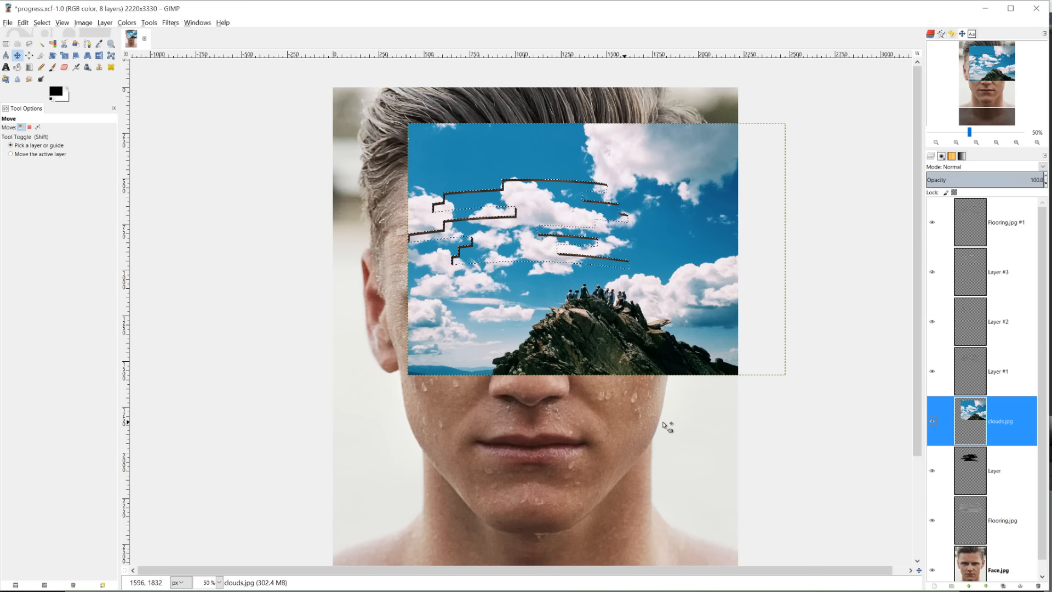
key(ctrl+i)
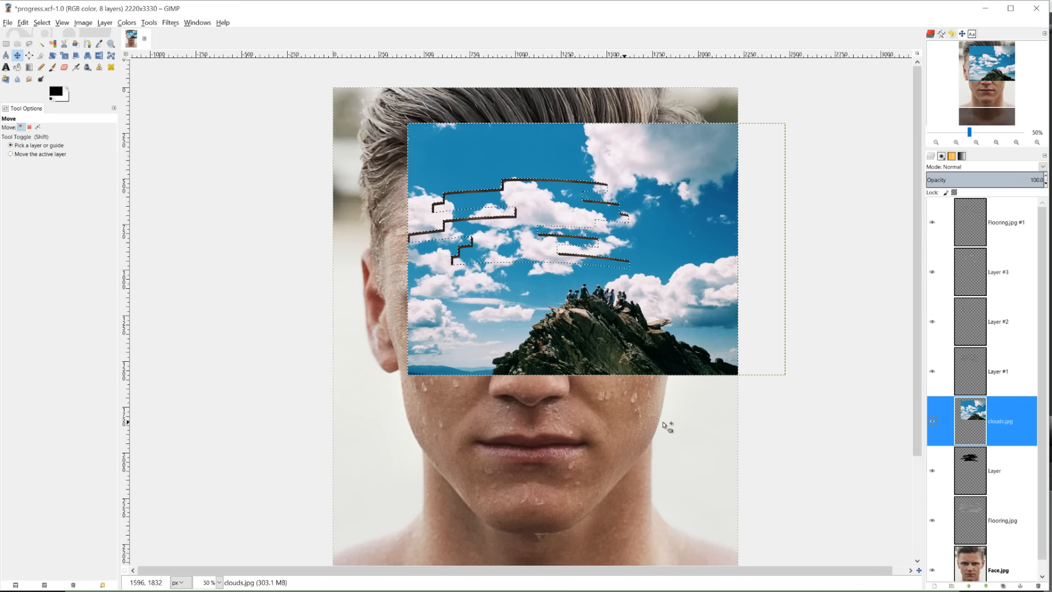
key(Delete)
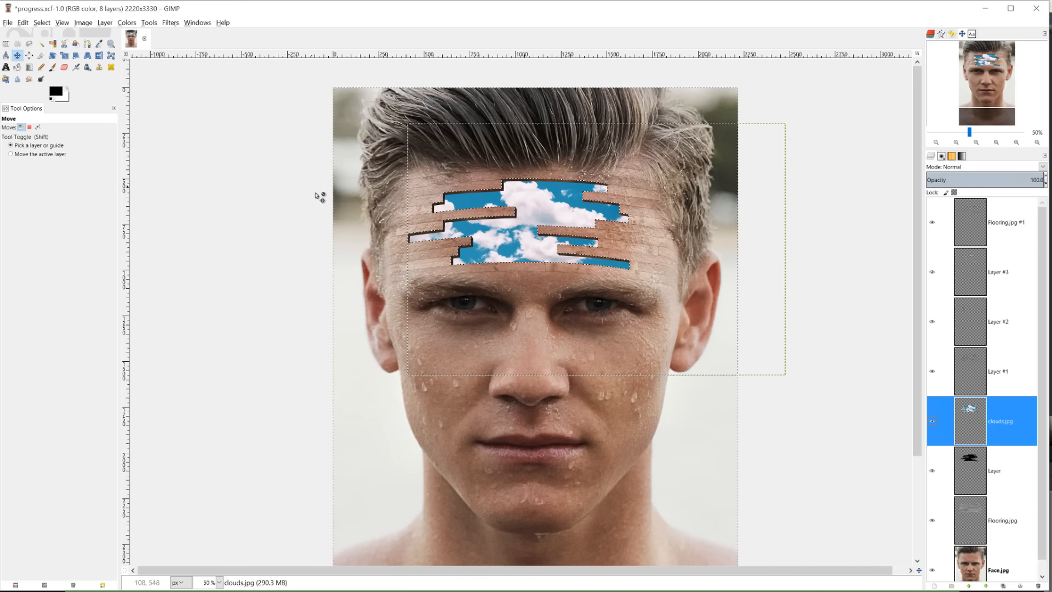
Invert the selection back to the opening and add a new transparent layer above clouds.jpg.
key(ctrl+shift+a)
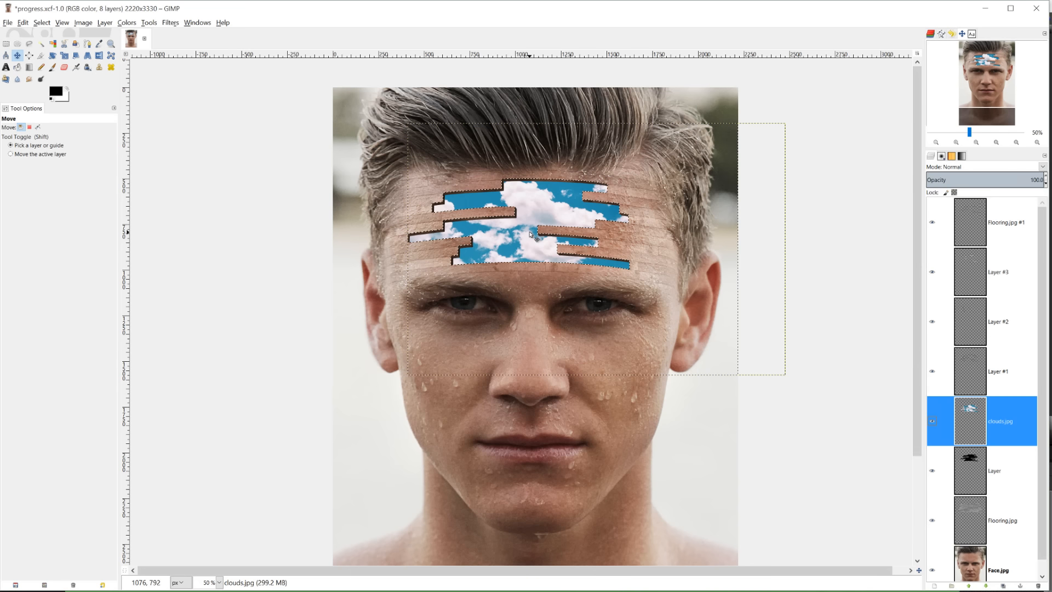
key(ctrl+i)
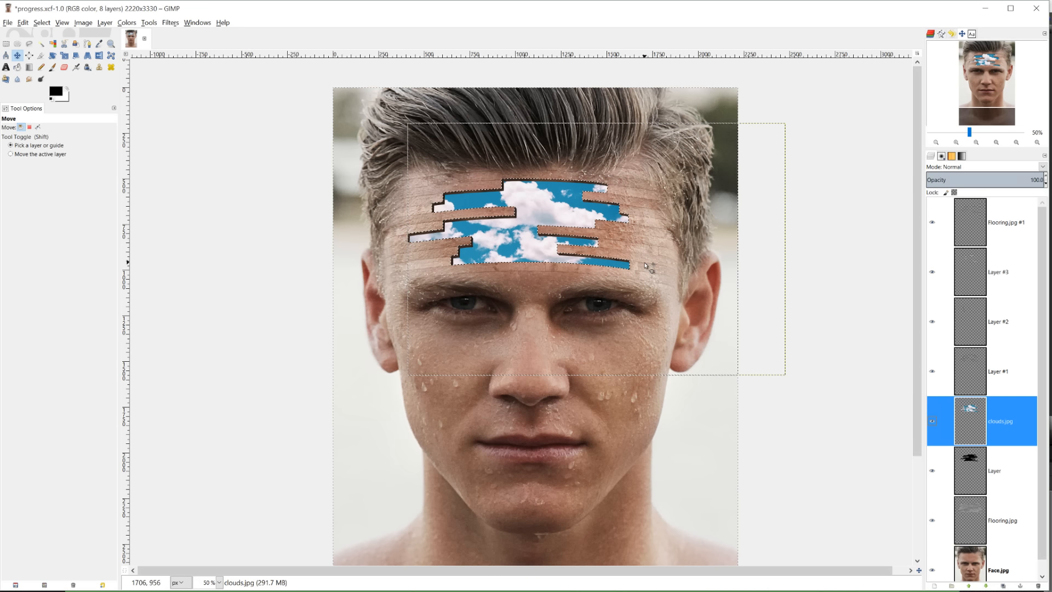
key(ctrl+i)
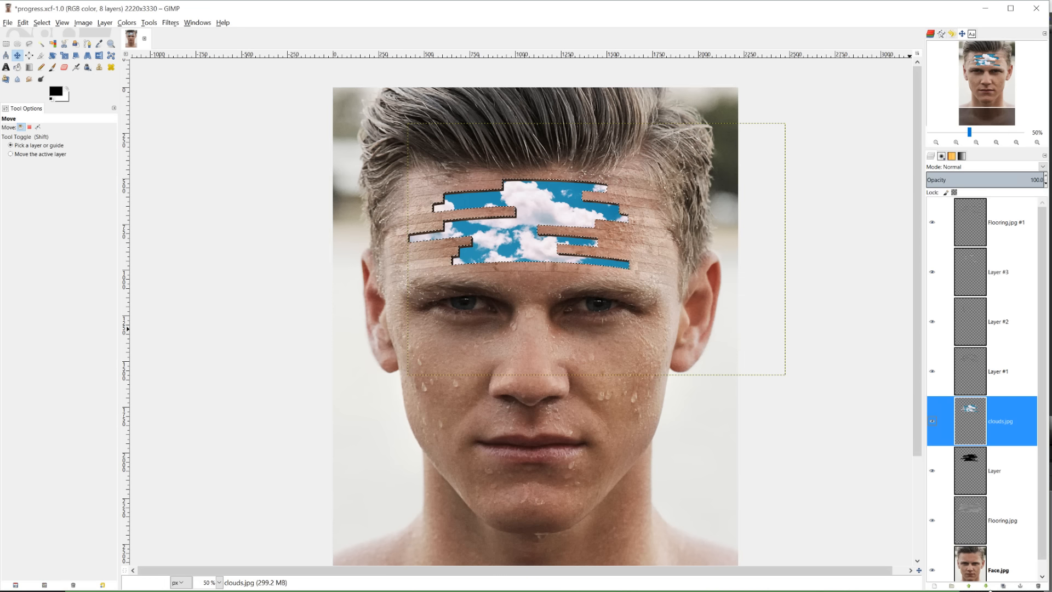
click(935, 585)
key(Return)
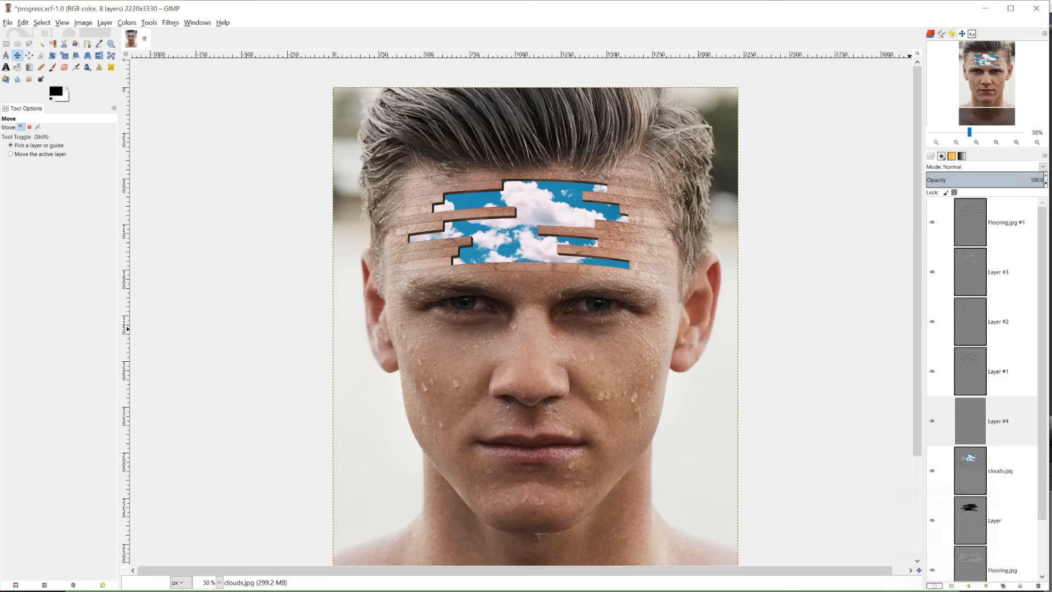
Shade the upper part of the opening on Layer #4 with a linear black FG to Transparent gradient running downward.
click(31, 68)
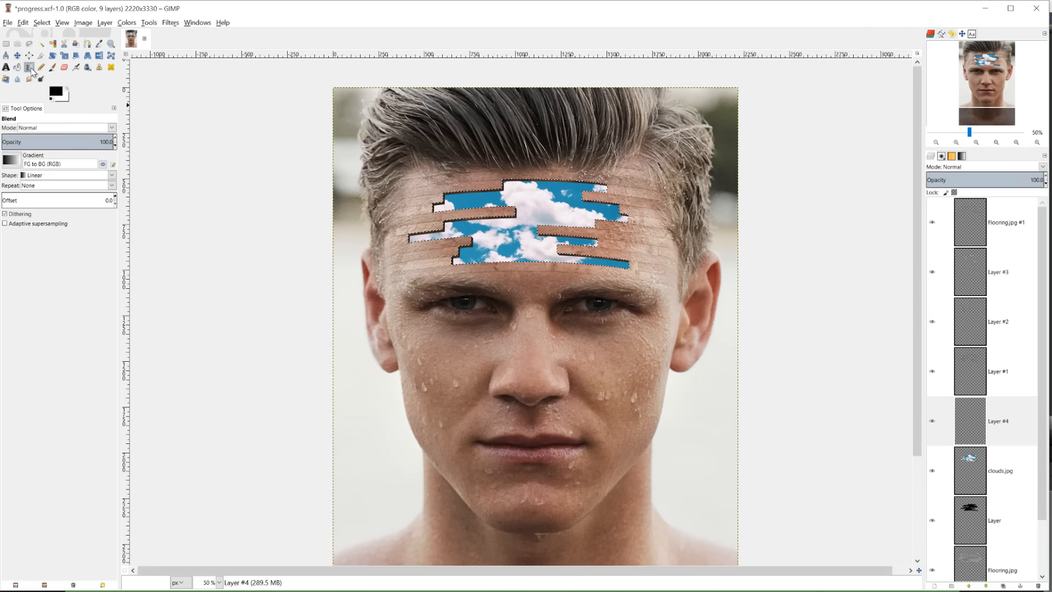
click(11, 160)
click(14, 226)
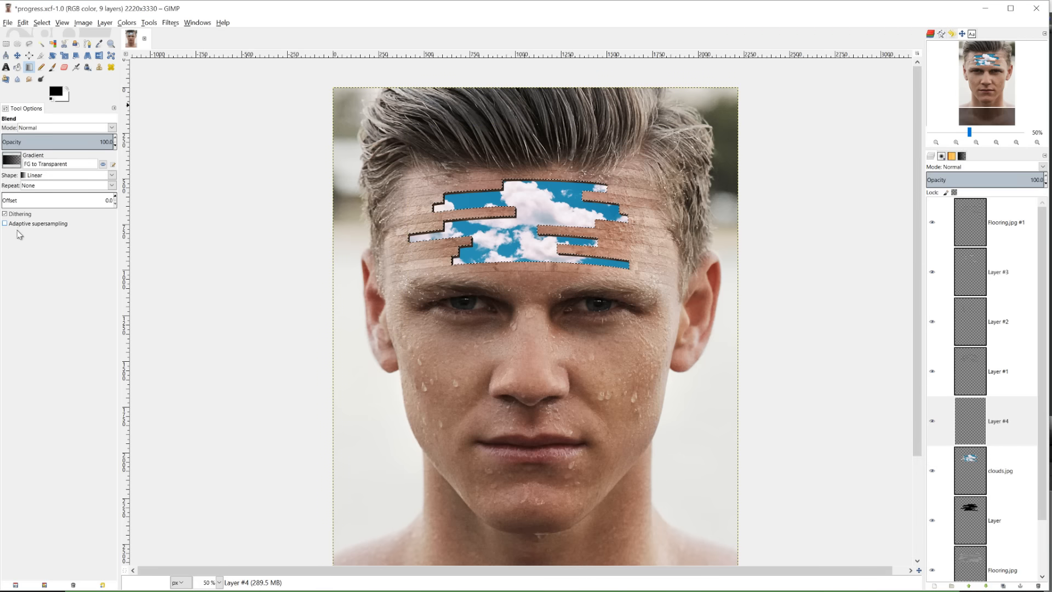
drag(526, 157, 527, 256)
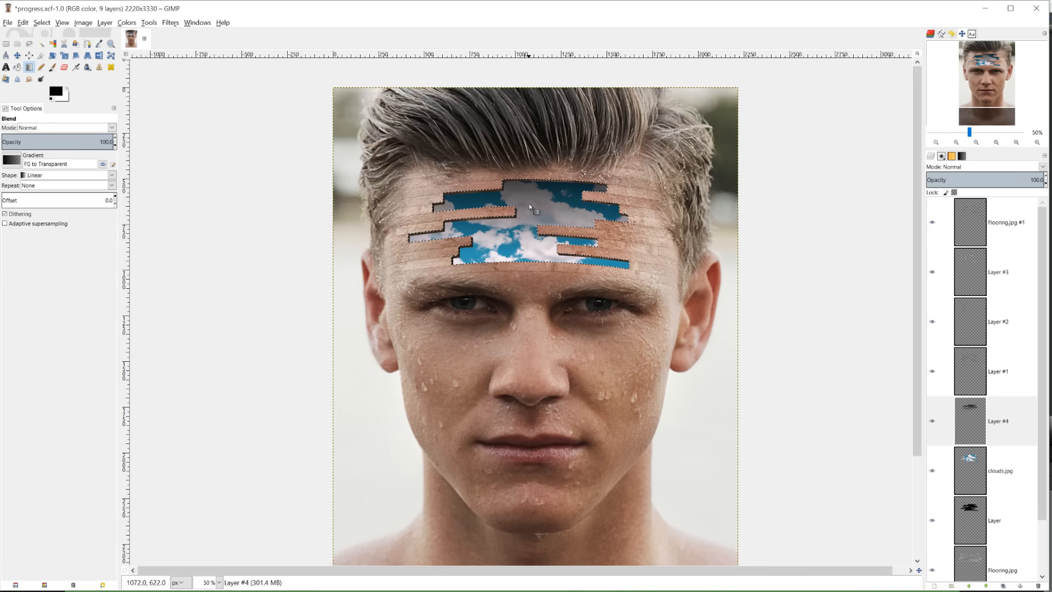
drag(522, 171, 523, 232)
key(ctrl+z)
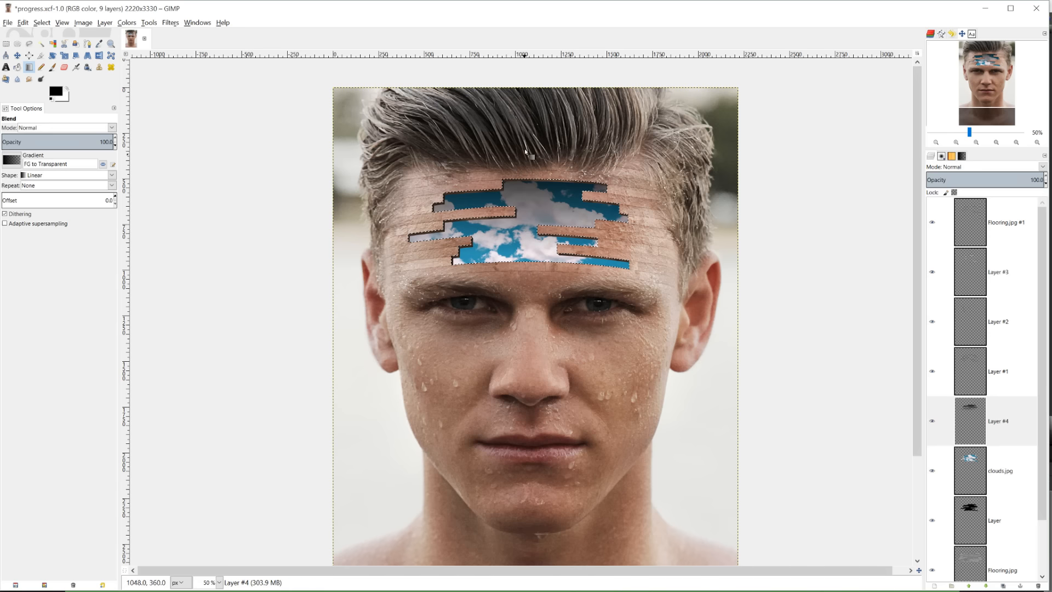
drag(527, 157, 527, 219)
Shade the lower edge of the opening on Layer #4 with a short upward black-to-transparent gradient and clear the selection.
drag(524, 299, 526, 230)
key(ctrl+z)
drag(526, 273, 528, 245)
key(ctrl+z)
key(ctrl+z)
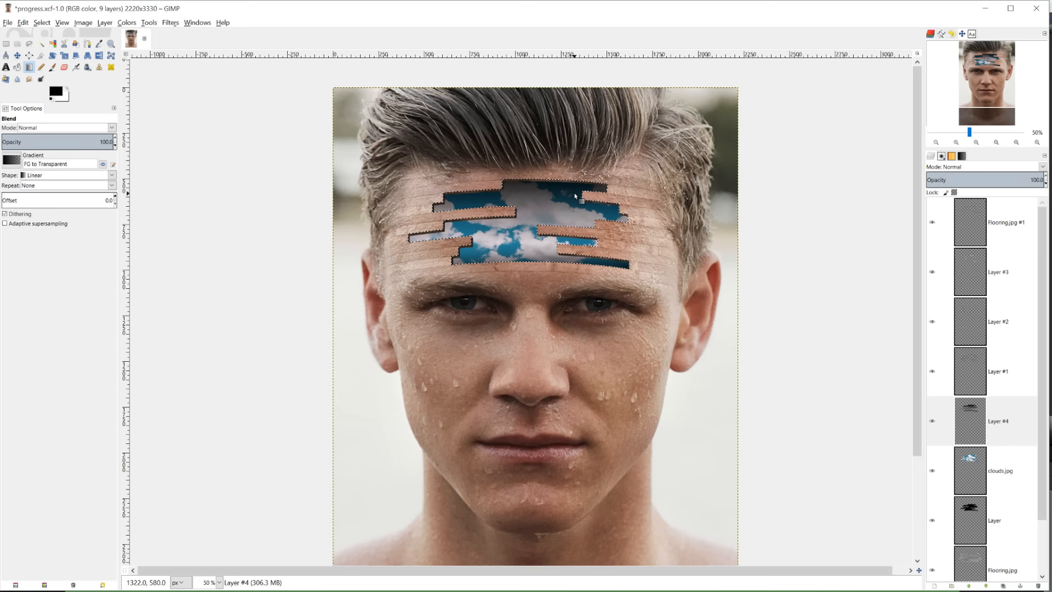
key(ctrl+shift+a)
Erase the Layer #4 shading over the large white cloud in the upper part of the opening with a size 55 Eraser.
scroll(576, 197, up, 2)
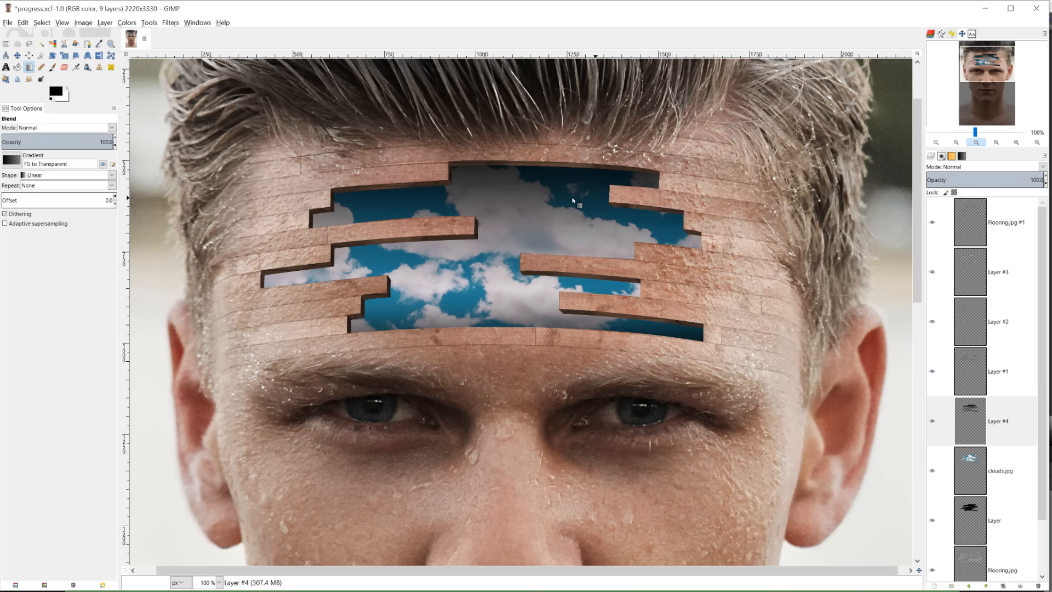
click(64, 68)
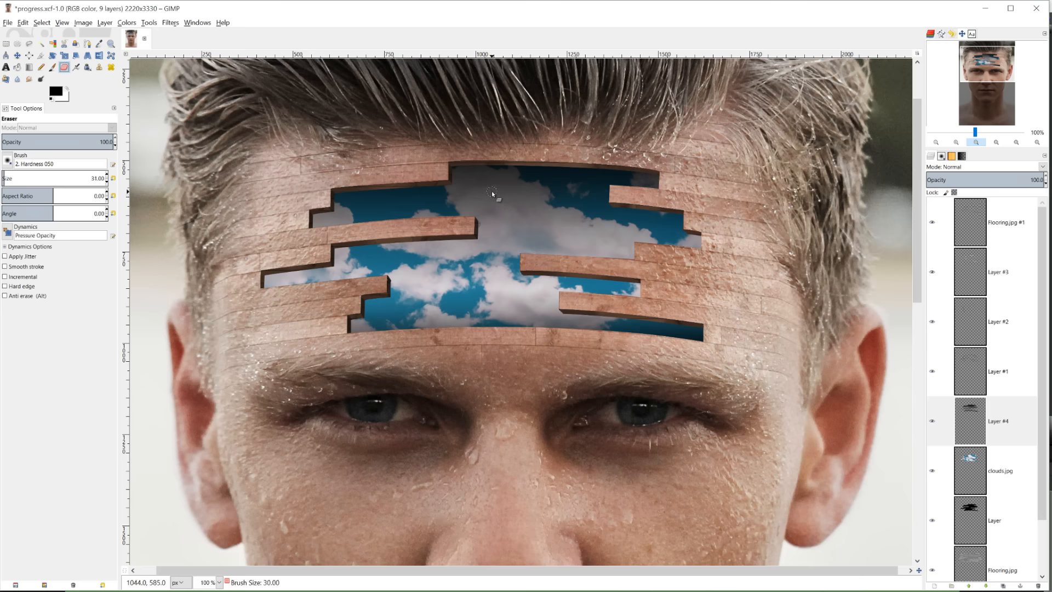
key(bracketright)
key(bracketright)
key(bracketright)
key(bracketright)
key(bracketright)
key(bracketright)
key(bracketright)
key(bracketright)
key(bracketright)
mouse_move(485, 183)
mouse_down()
mouse_move(457, 186)
mouse_move(464, 171)
mouse_move(485, 223)
mouse_move(468, 205)
mouse_move(479, 236)
mouse_move(462, 249)
mouse_move(422, 244)
mouse_move(458, 253)
mouse_move(421, 215)
mouse_move(391, 244)
mouse_move(504, 243)
mouse_move(474, 245)
mouse_move(508, 222)
mouse_move(495, 192)
mouse_move(497, 212)
mouse_move(492, 196)
mouse_move(454, 198)
mouse_move(463, 207)
mouse_move(454, 199)
mouse_move(492, 174)
mouse_move(522, 205)
mouse_move(496, 178)
mouse_move(513, 180)
mouse_move(499, 174)
mouse_move(515, 213)
mouse_move(514, 246)
mouse_move(576, 245)
mouse_move(516, 234)
mouse_move(540, 217)
mouse_move(546, 237)
mouse_move(522, 188)
mouse_move(539, 194)
mouse_move(540, 211)
mouse_move(584, 224)
mouse_move(567, 236)
mouse_move(569, 250)
mouse_move(595, 233)
mouse_move(532, 189)
mouse_move(575, 225)
mouse_move(606, 225)
mouse_move(592, 247)
mouse_move(622, 254)
mouse_move(636, 237)
mouse_up()
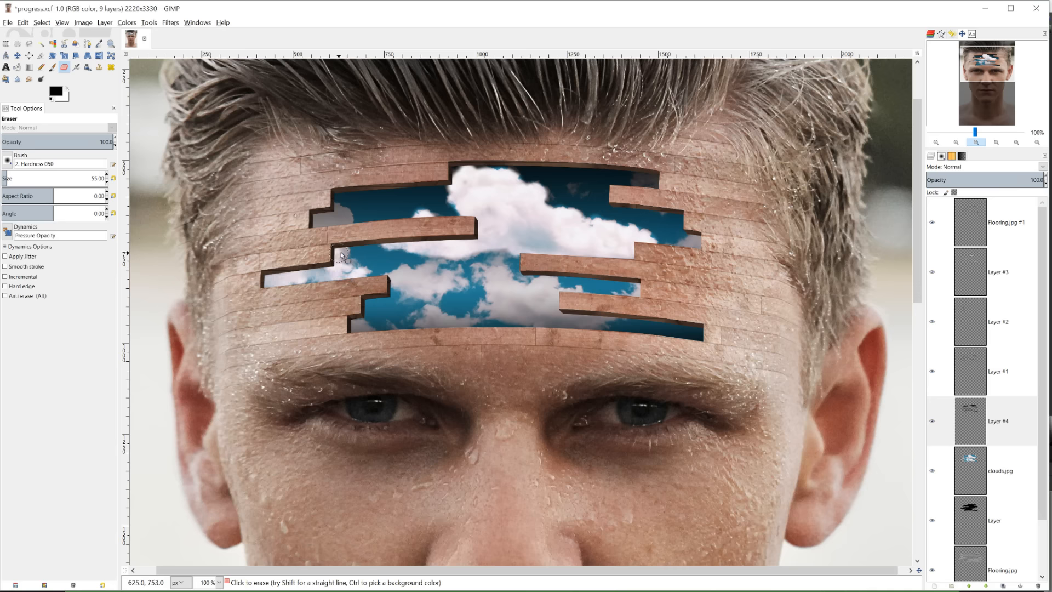
Erase the Layer #4 shading over the small clouds along the lower edge of the opening.
mouse_move(464, 328)
mouse_down()
mouse_move(429, 323)
mouse_move(437, 329)
mouse_up()
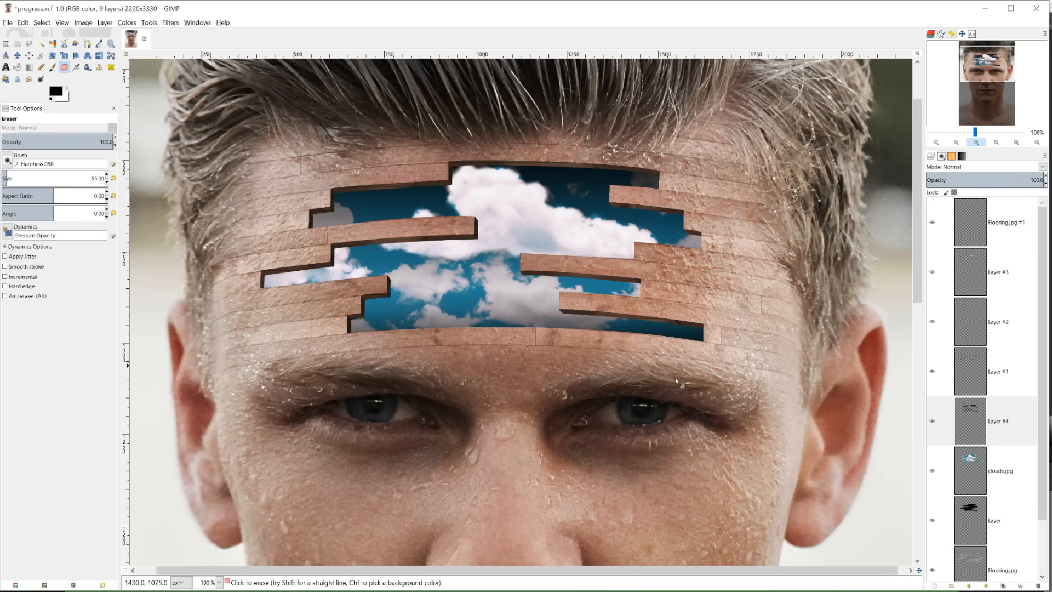
drag(421, 325, 471, 324)
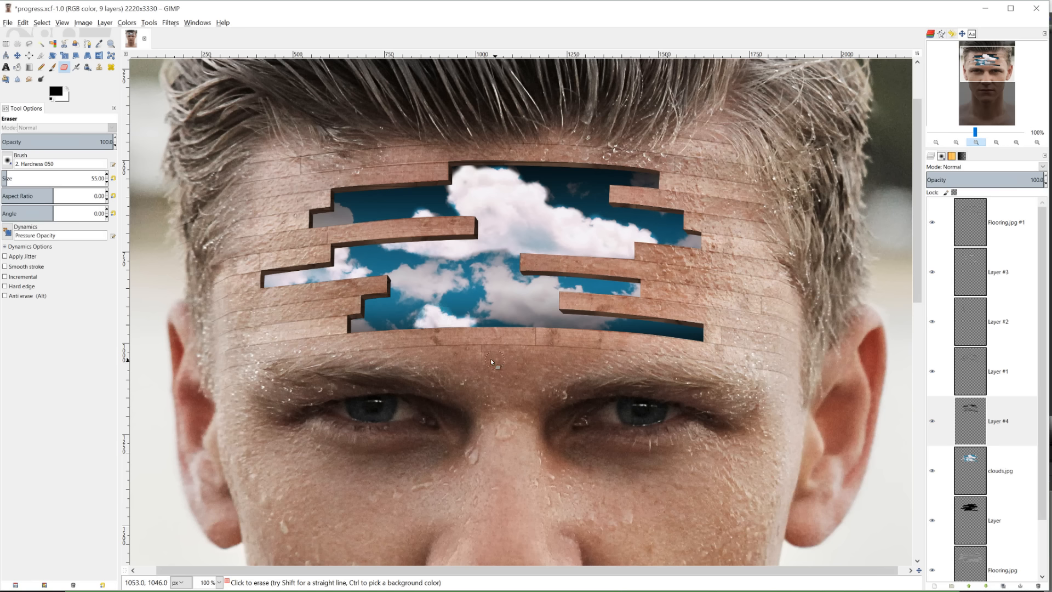
scroll(491, 359, down, 1)
scroll(491, 358, down, 1)
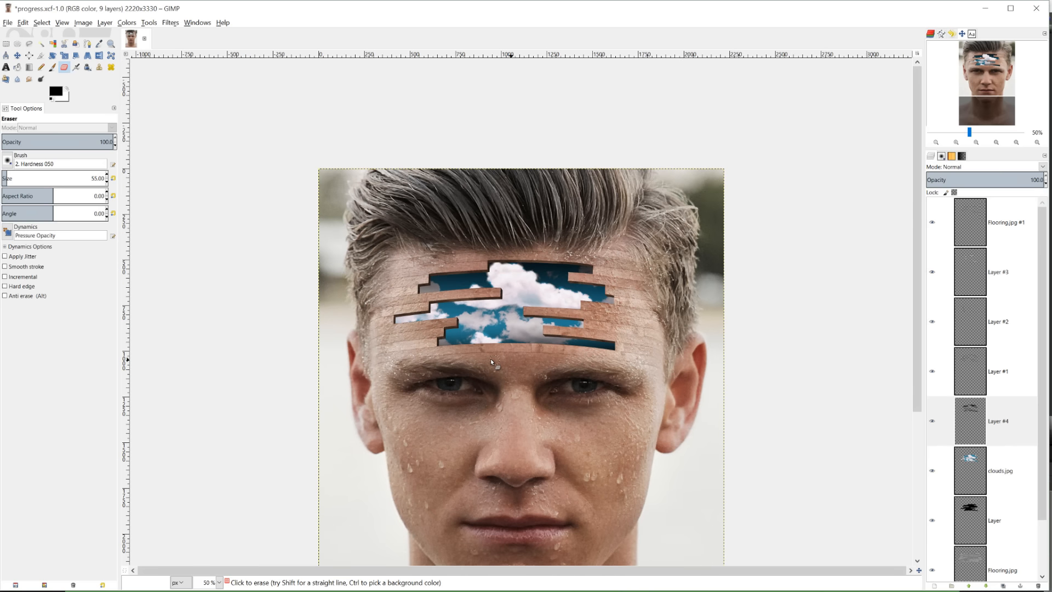
scroll(499, 343, down, 3)
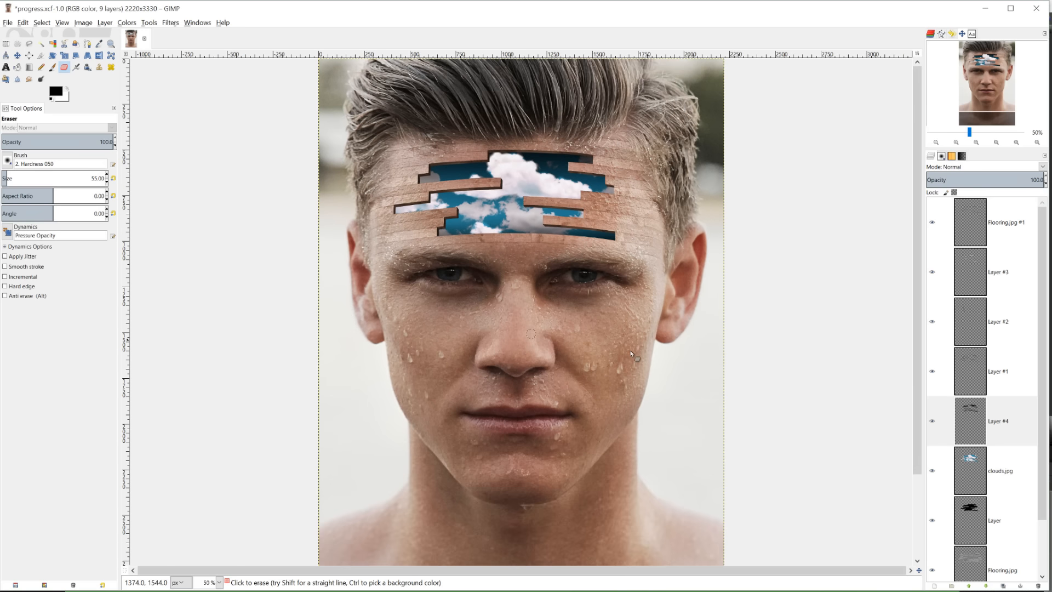
Load the black opening layer's alpha as a selection and add a new transparent 2220 × 3330 px layer above clouds.jpg.
click(969, 473)
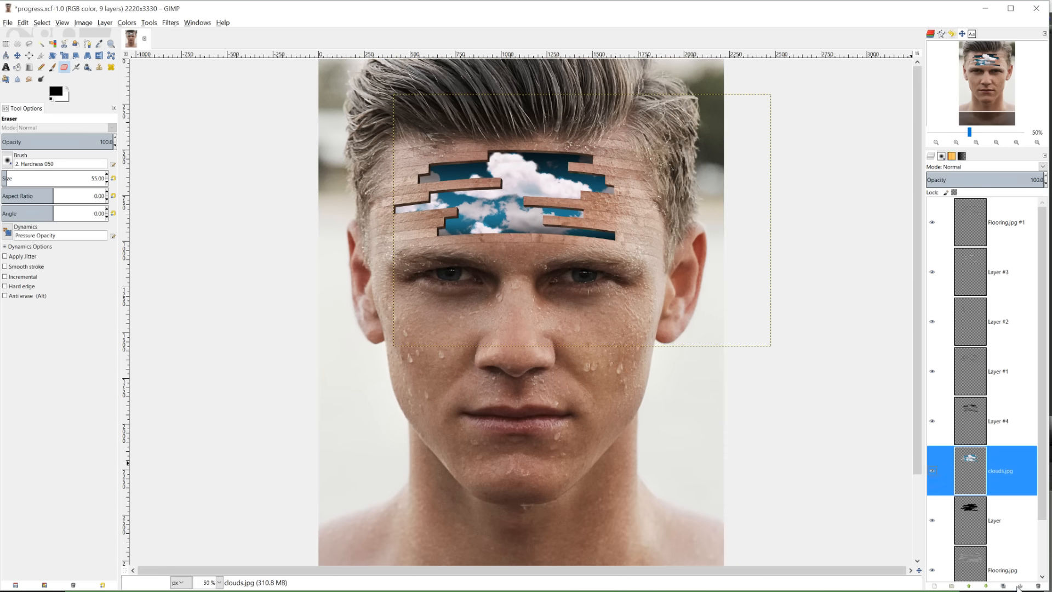
right_click(972, 521)
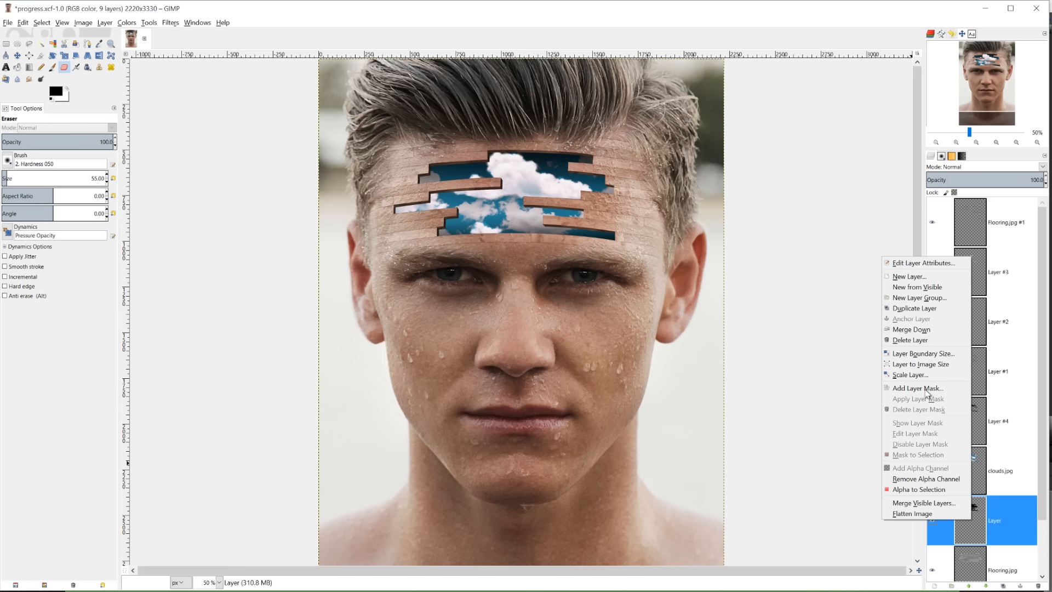
click(997, 459)
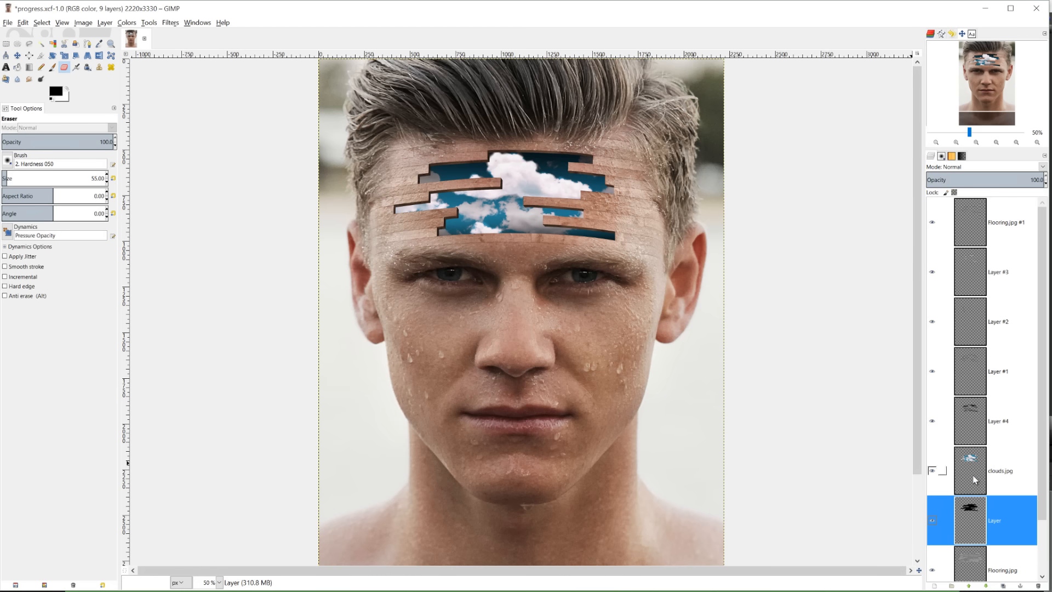
right_click(973, 513)
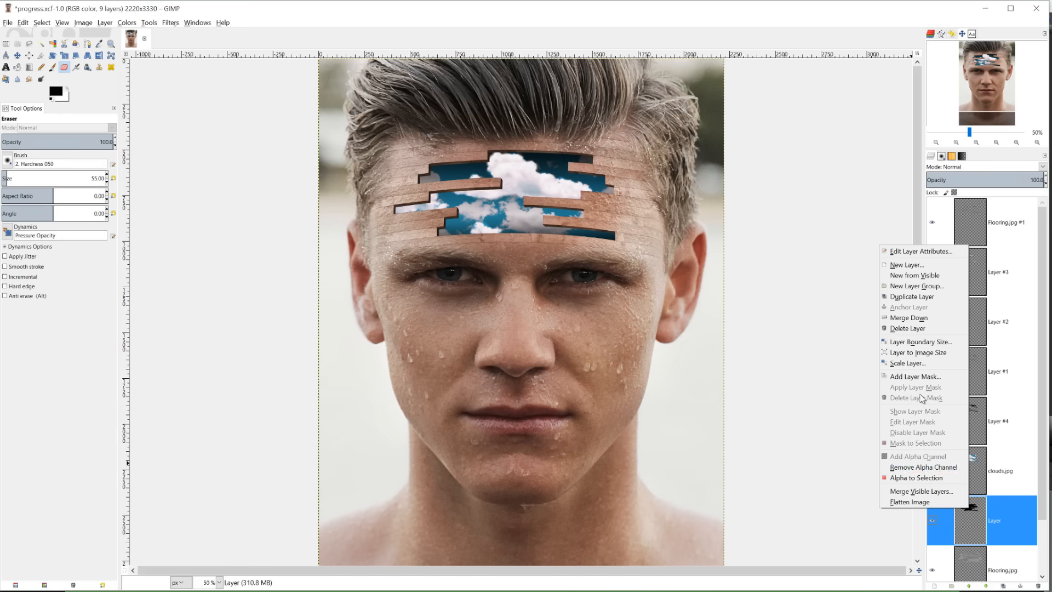
click(917, 477)
click(983, 466)
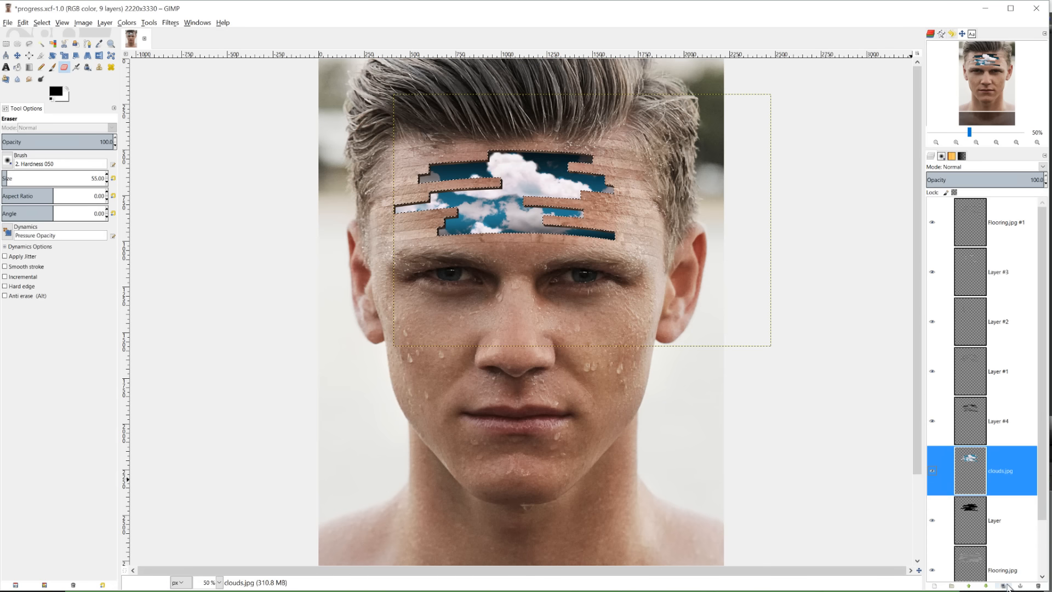
click(935, 586)
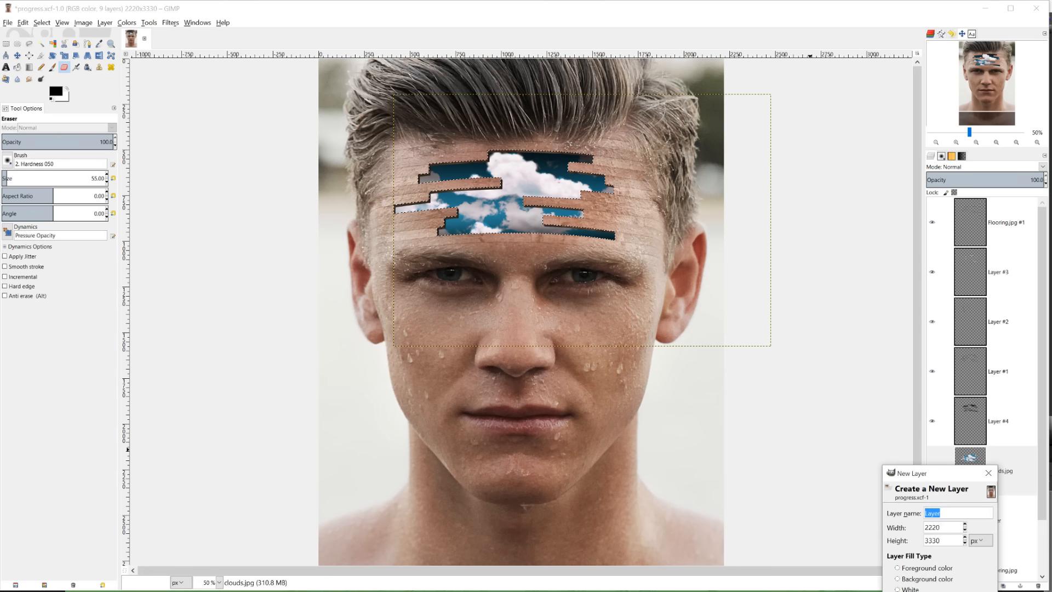
key(Return)
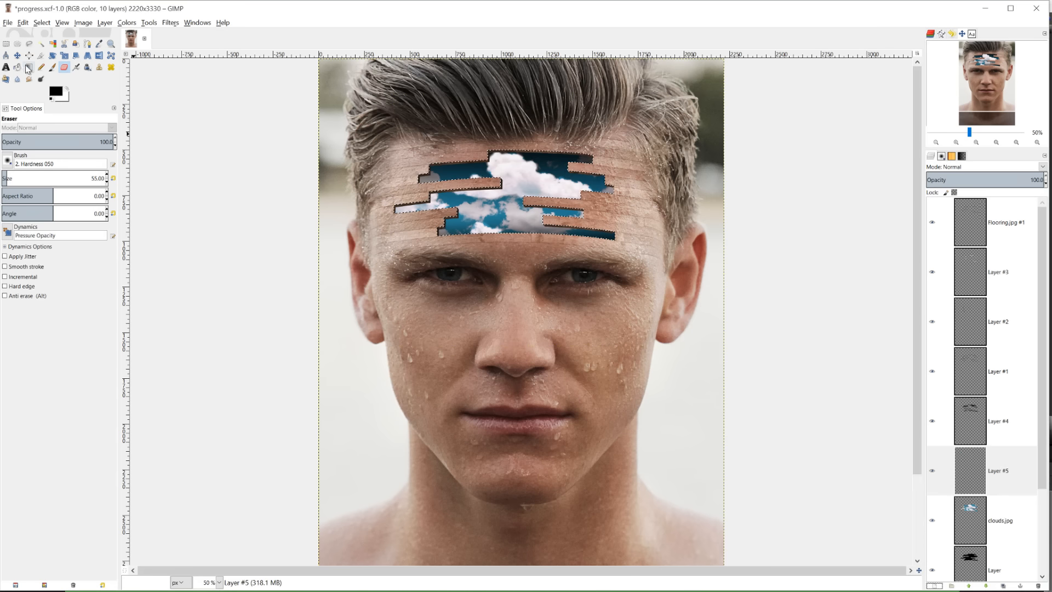
Shade the opening's upper part on Layer #5 with a downward black-to-transparent linear gradient, clear the selection and set the layer opacity to 74.2.
click(29, 67)
drag(522, 149, 522, 205)
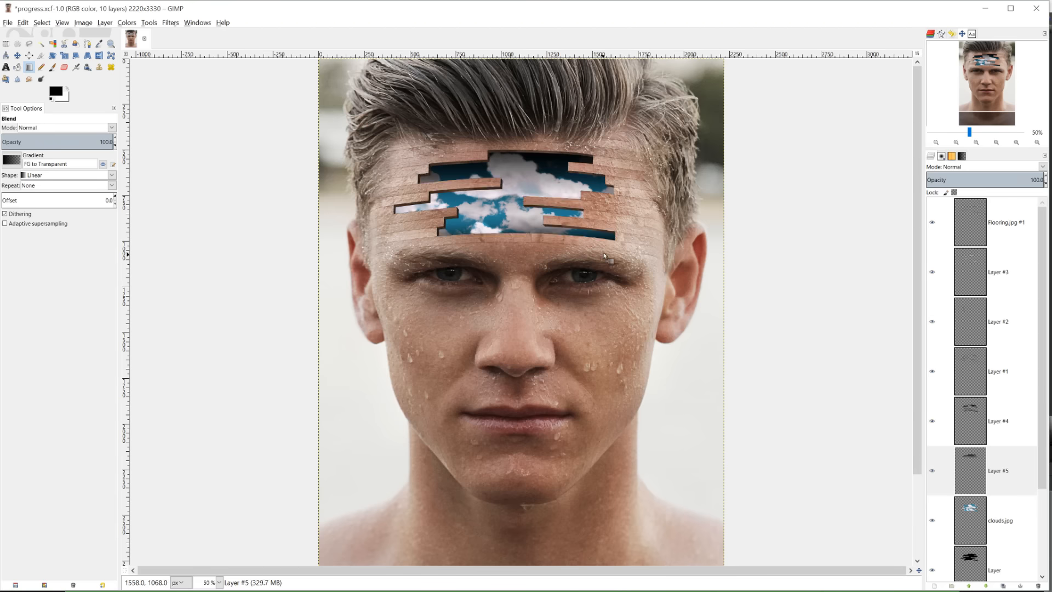
key(ctrl+shift+a)
drag(1023, 182, 681, 183)
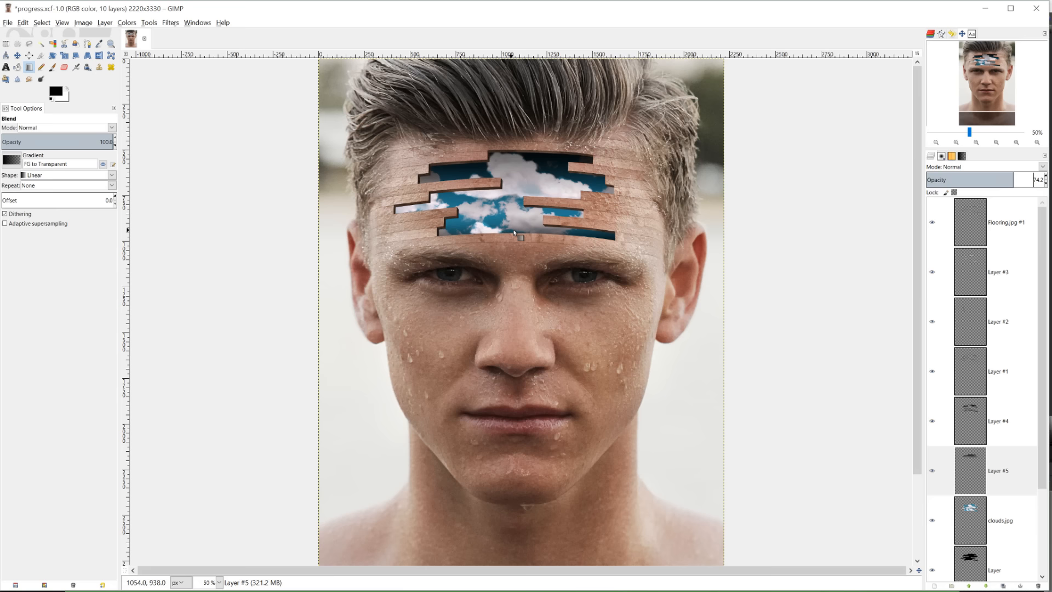
Duplicate the Flooring.jpg overlay layer and set the copy's opacity to 64.
scroll(984, 493, down, 3)
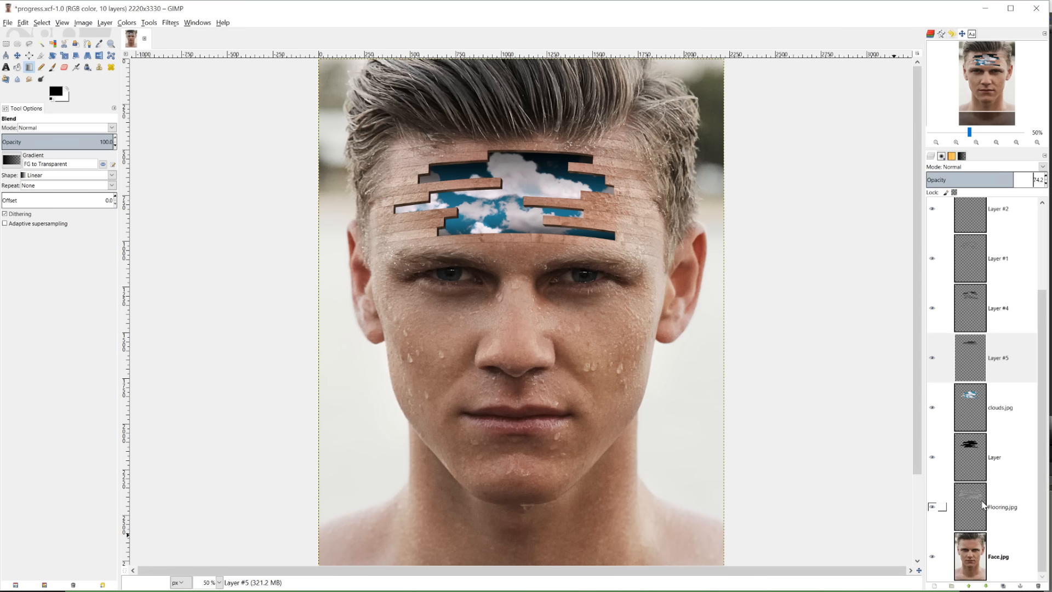
click(982, 505)
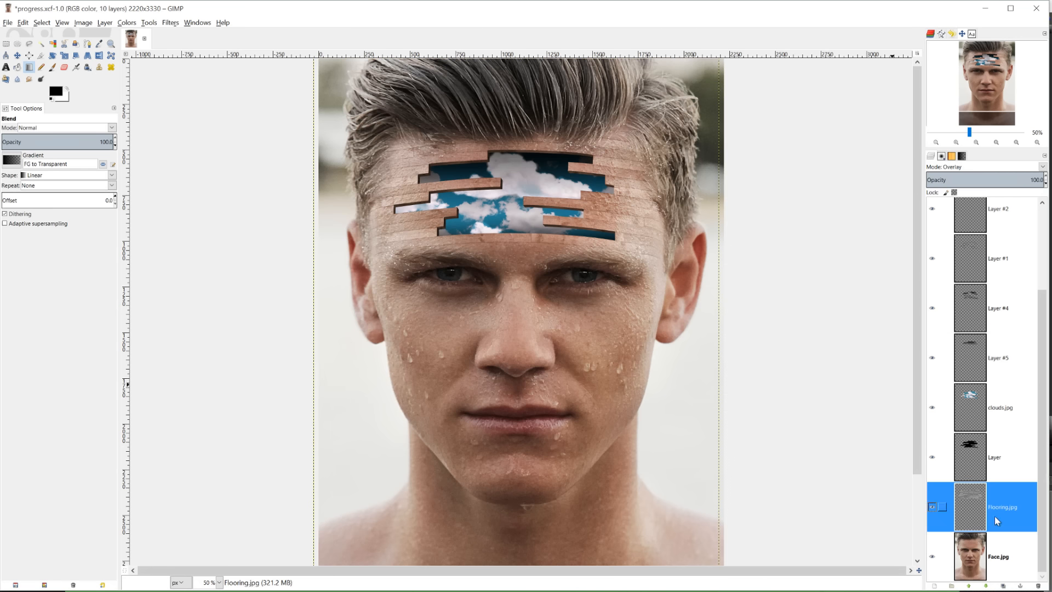
click(1004, 585)
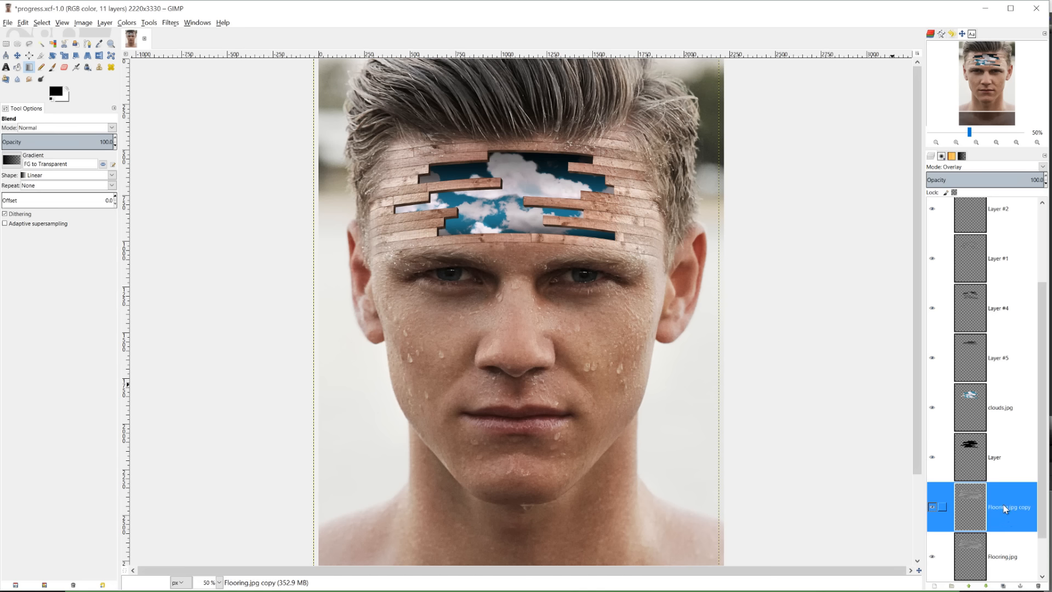
drag(1030, 179, 992, 174)
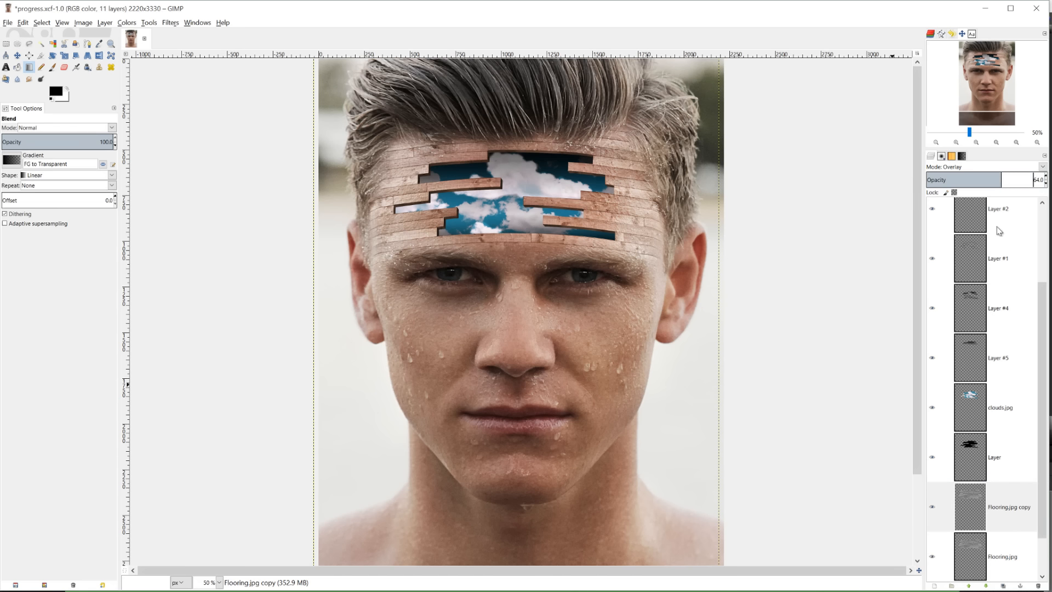
click(931, 502)
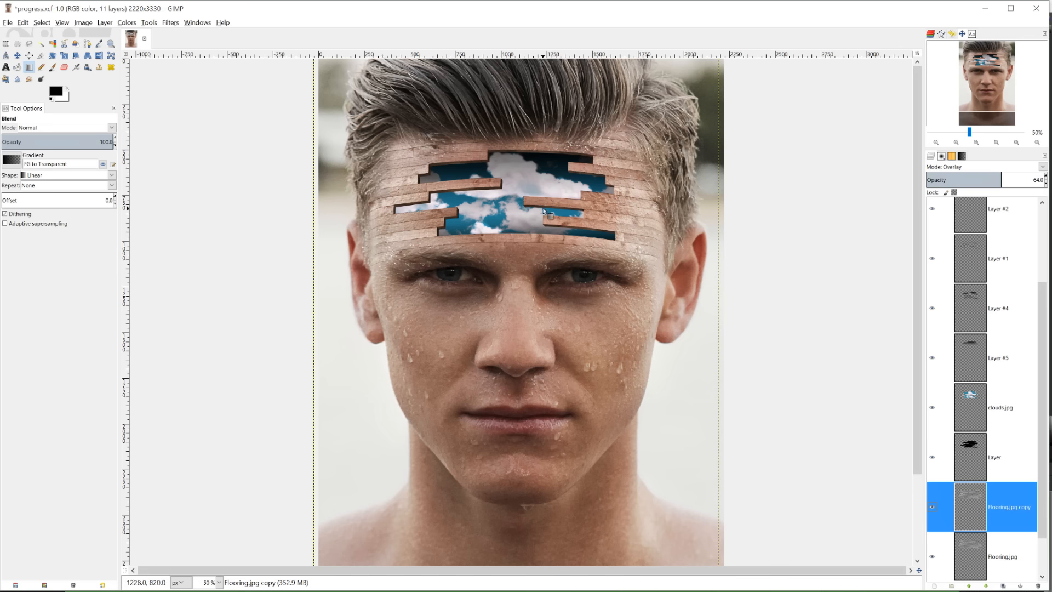
click(974, 542)
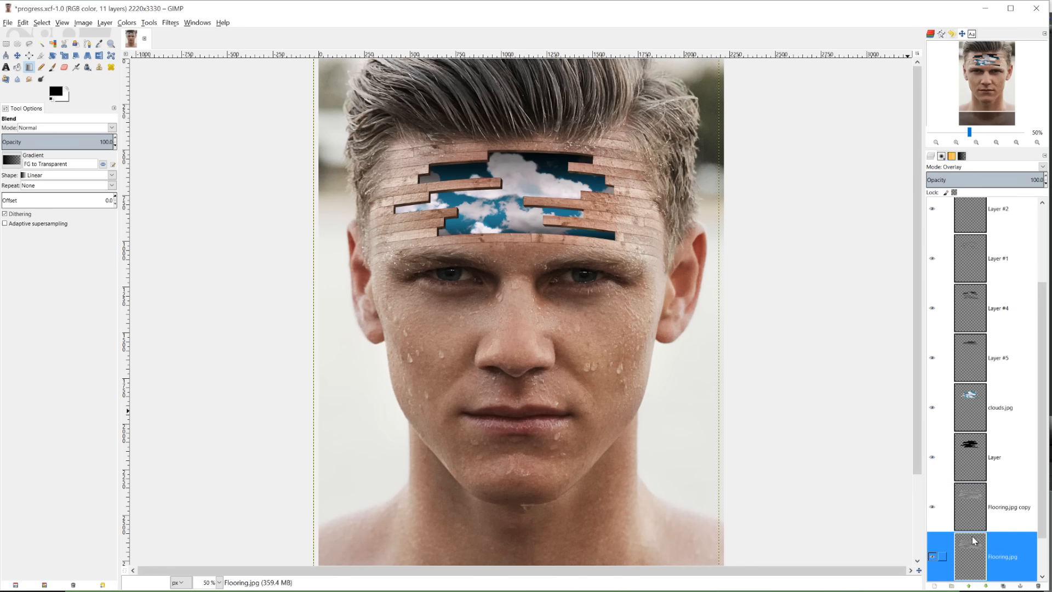
scroll(974, 537, down, 2)
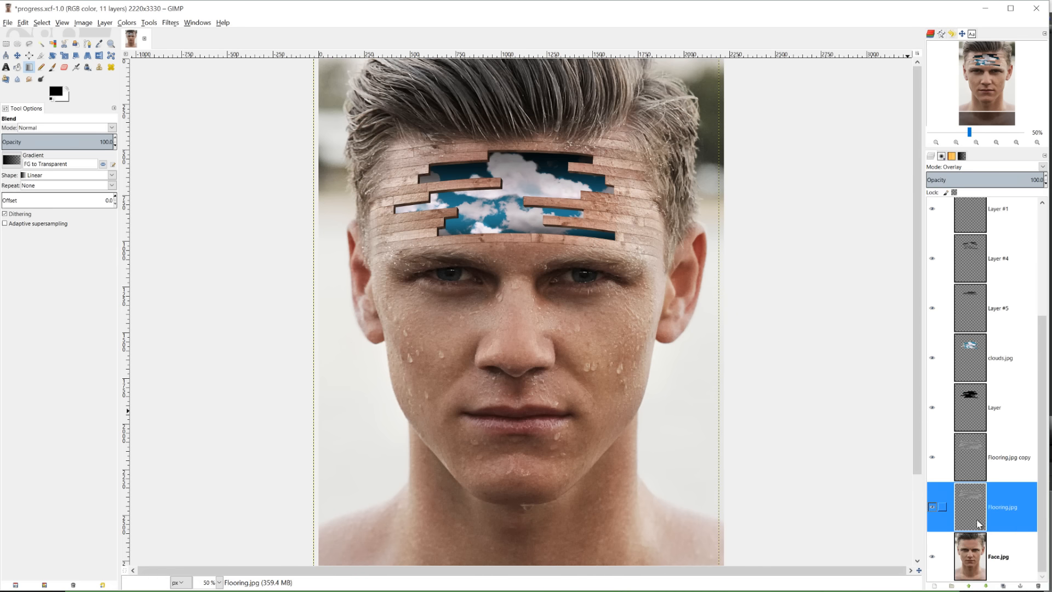
click(977, 540)
click(968, 513)
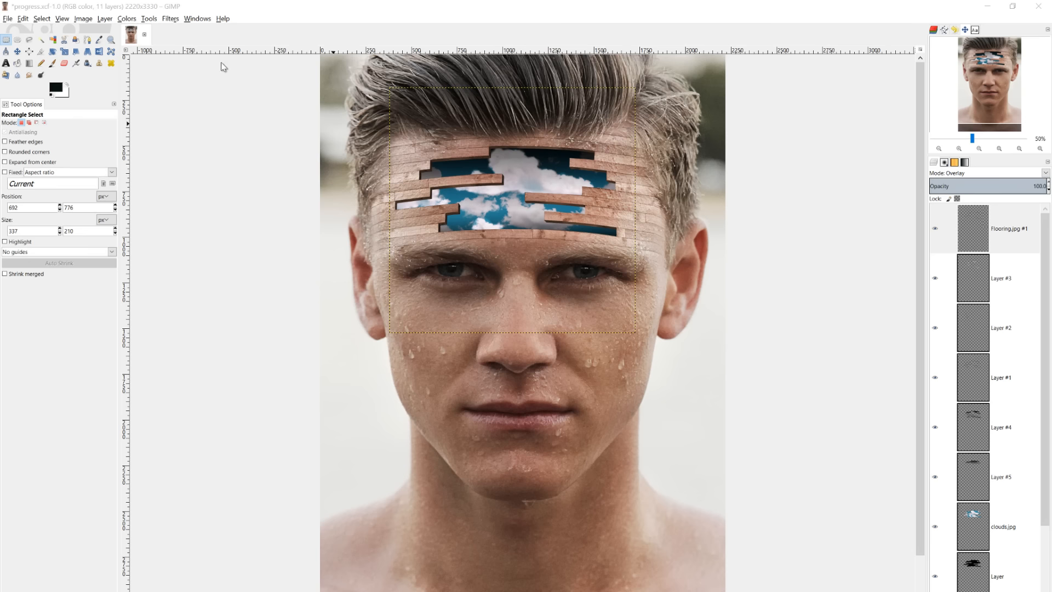
Extend the canvas upward to a height of 3930 px with a Y offset of 600 px, without resizing any layers.
click(83, 18)
click(103, 64)
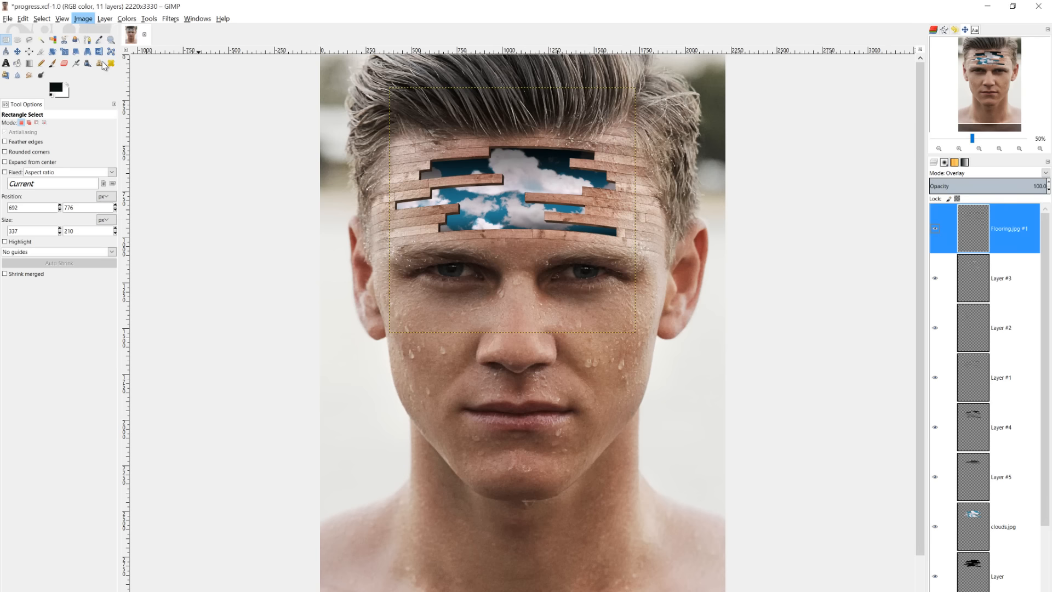
key(Tab)
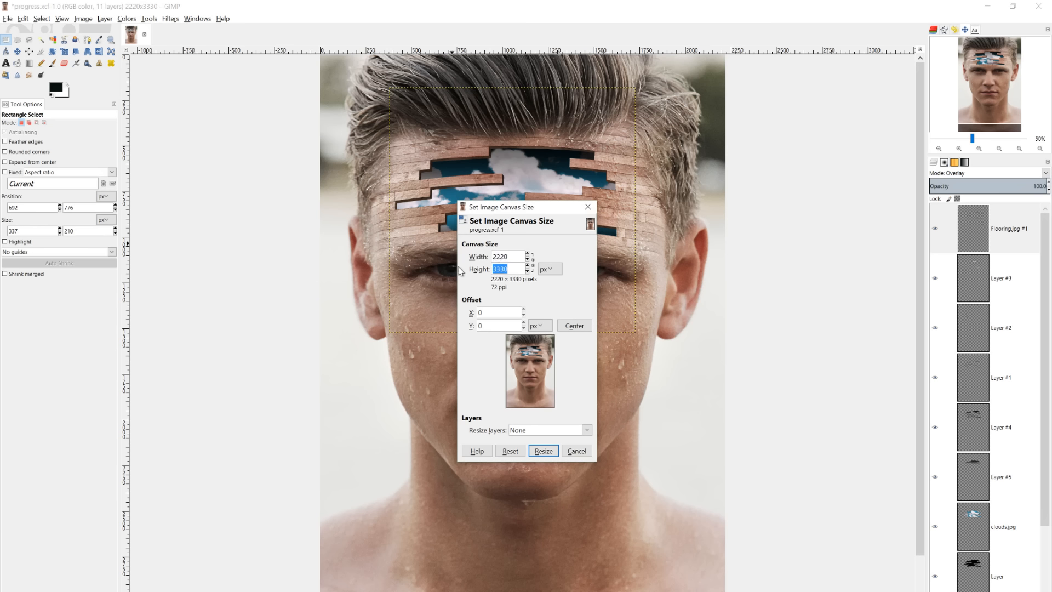
text(392)
drag(529, 365, 523, 379)
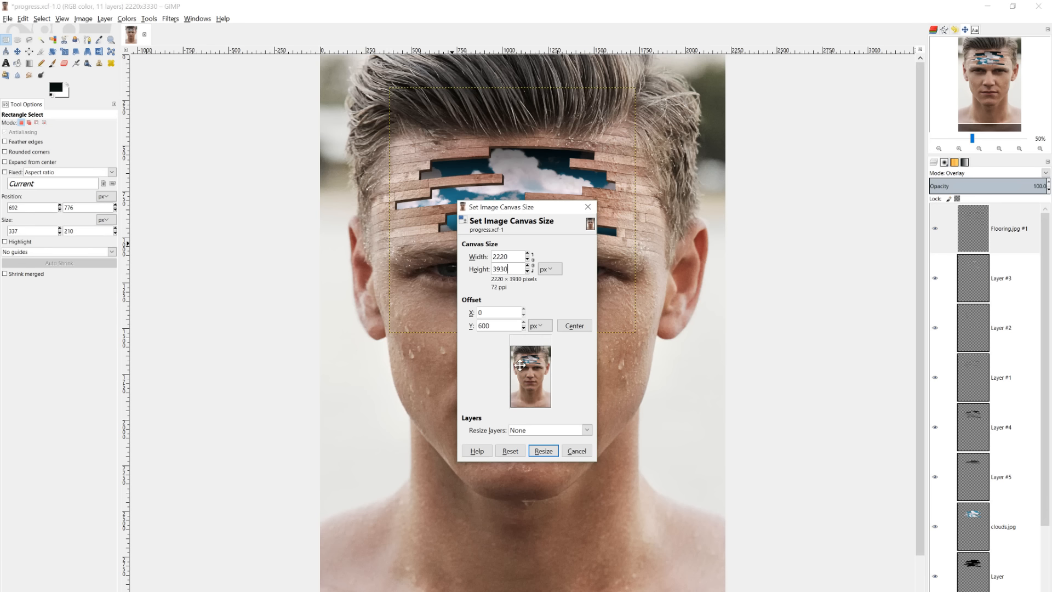
click(543, 451)
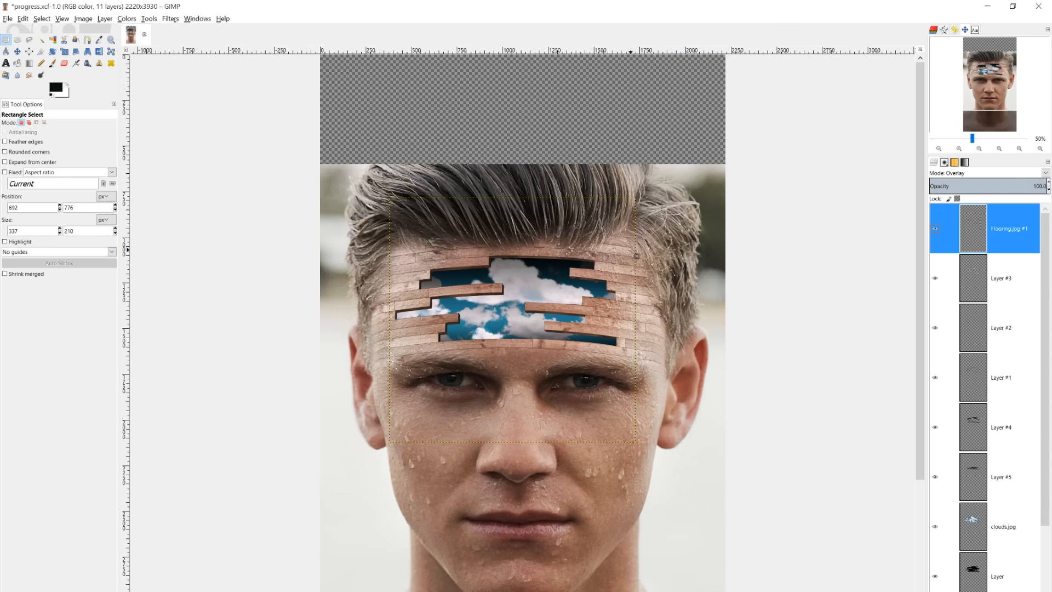
Add a new transparent 2220 × 3930 px layer at the top of the layer stack.
scroll(641, 256, down, 1)
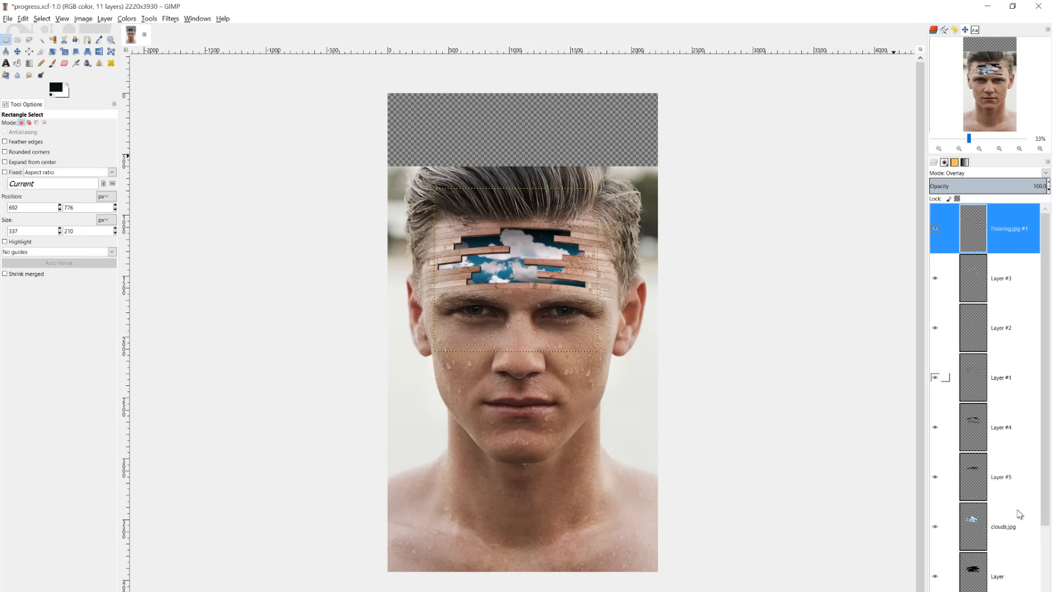
key(shift+ctrl+n)
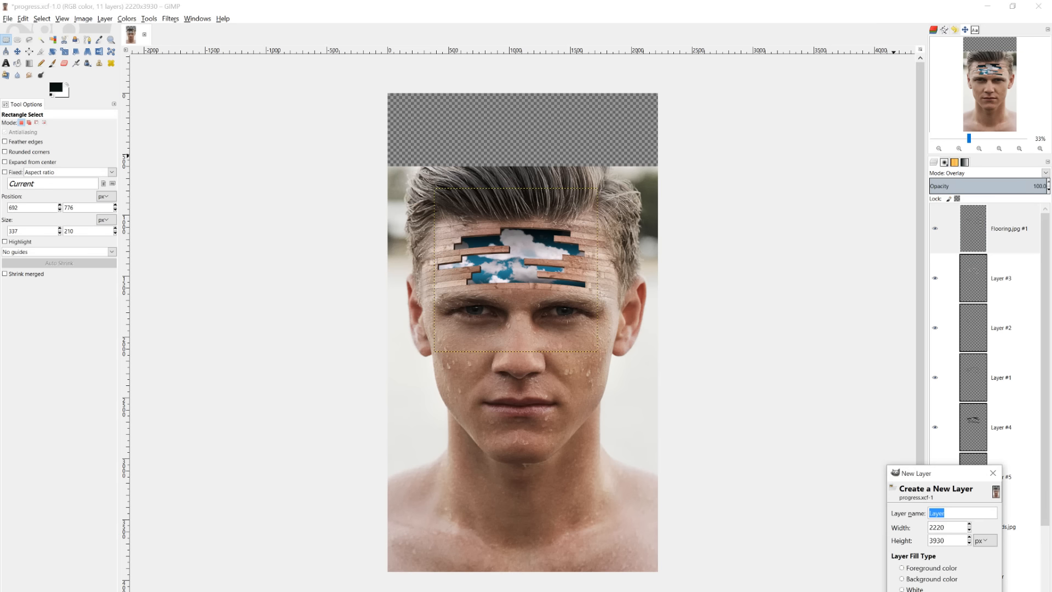
key(Return)
Open clouds.jpg as a new layer and move it up so its rocky peak covers the blank canvas area above the head.
click(7, 19)
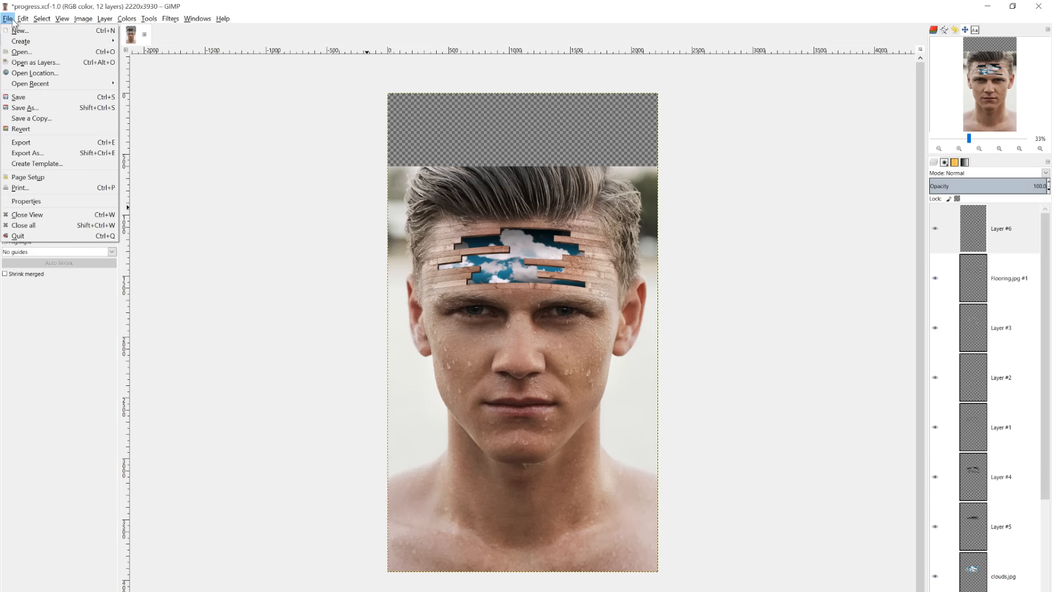
click(28, 65)
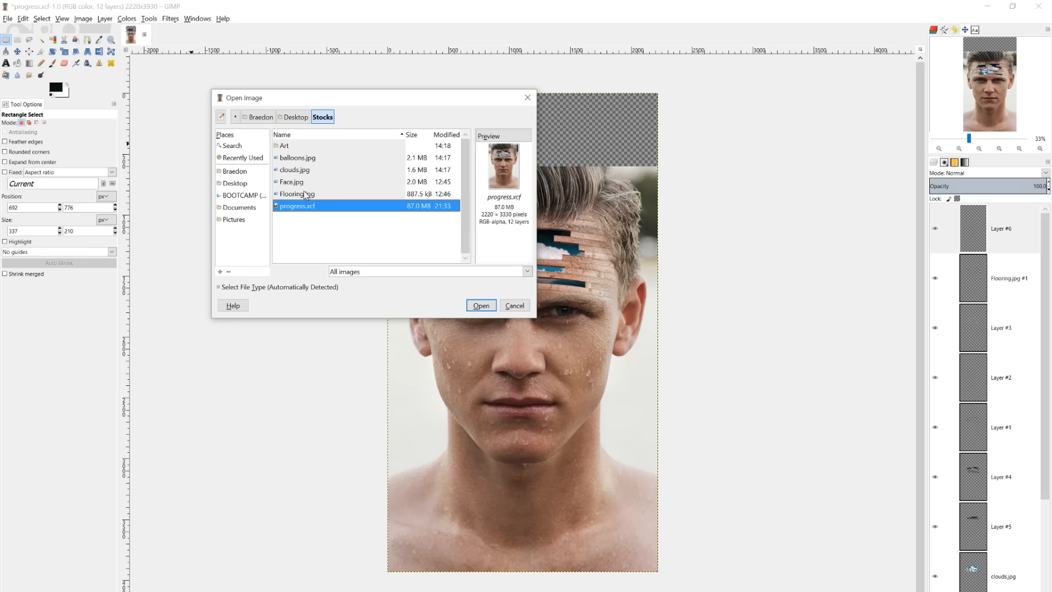
click(305, 194)
click(303, 174)
click(471, 305)
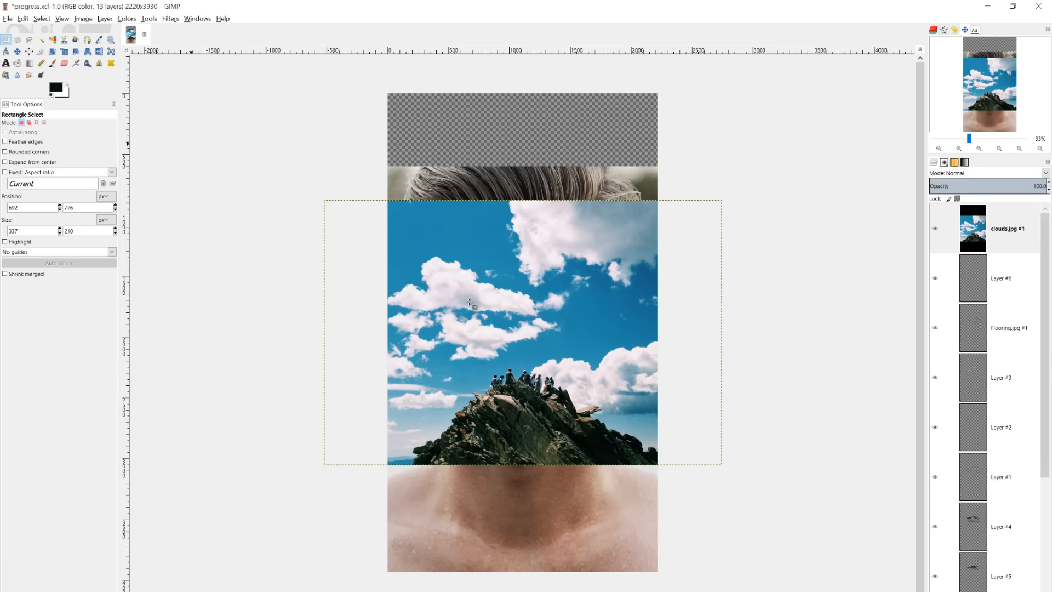
click(17, 51)
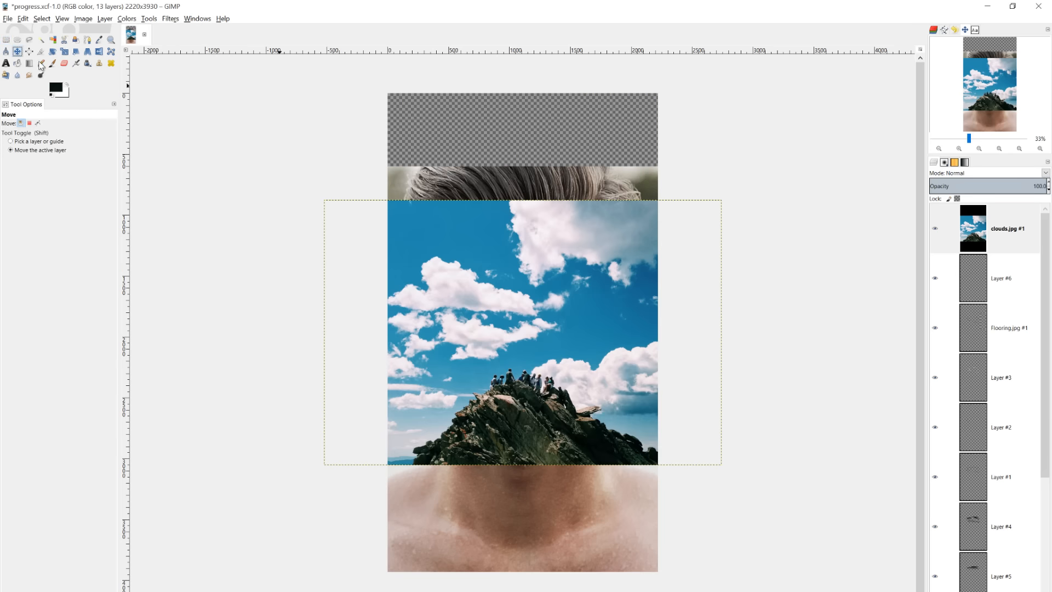
drag(508, 378, 506, 101)
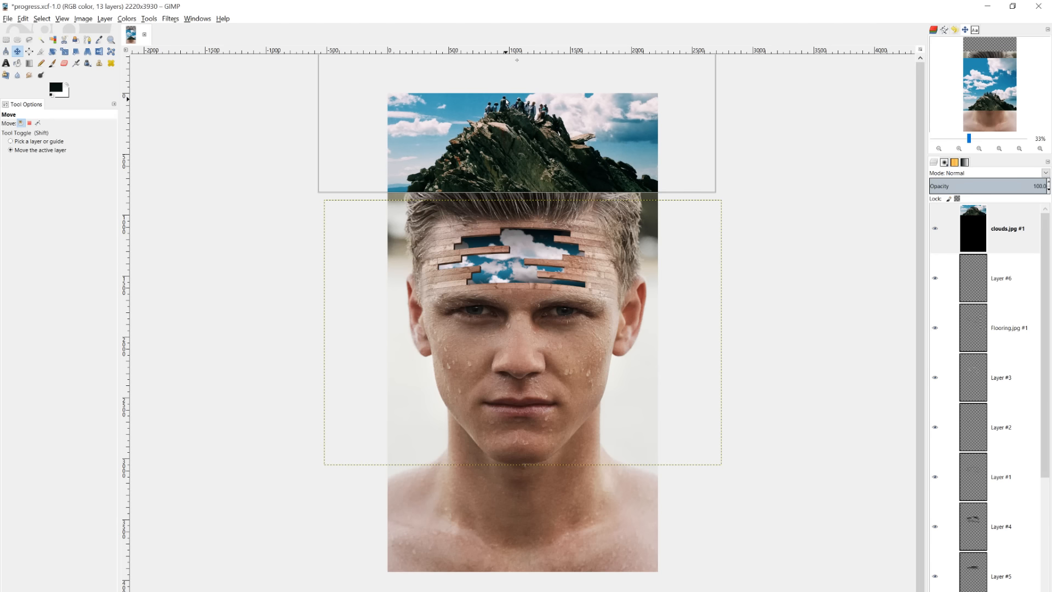
Add an alpha channel to the clouds.jpg #1 layer and duplicate the layer.
right_click(1015, 238)
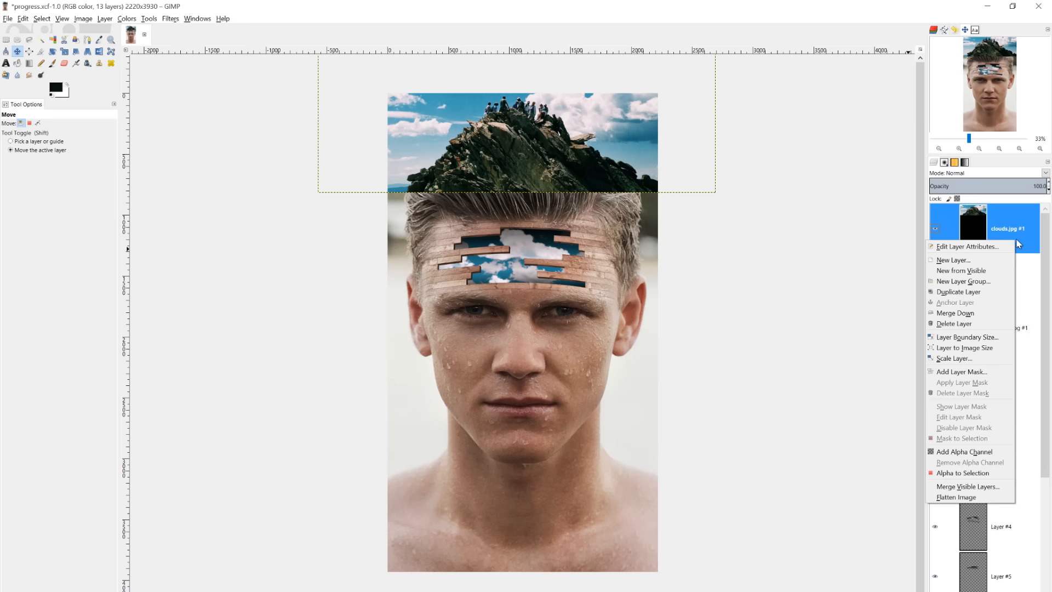
click(963, 453)
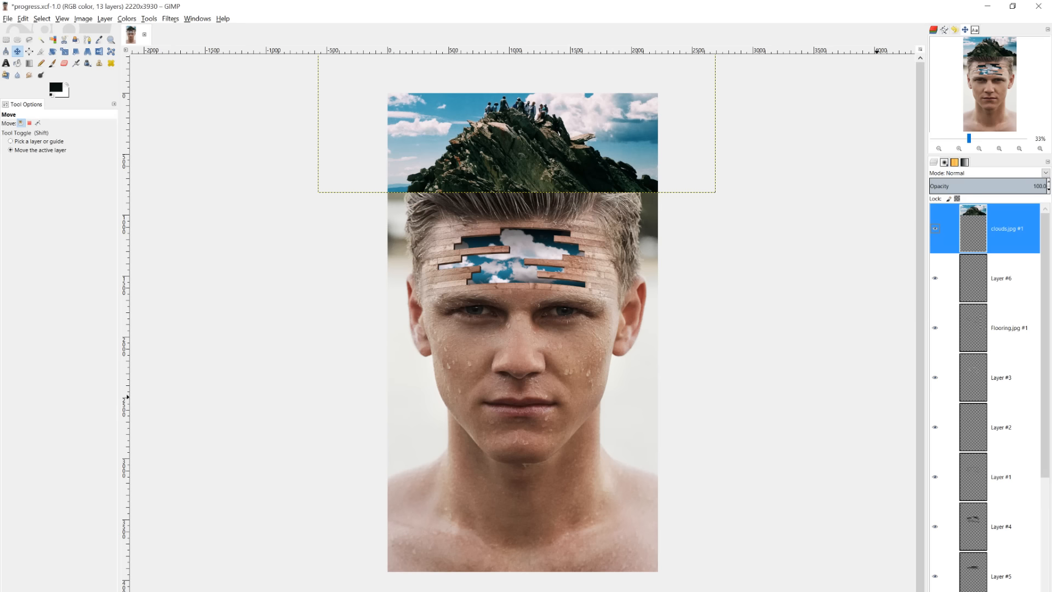
key(ctrl+shift+d)
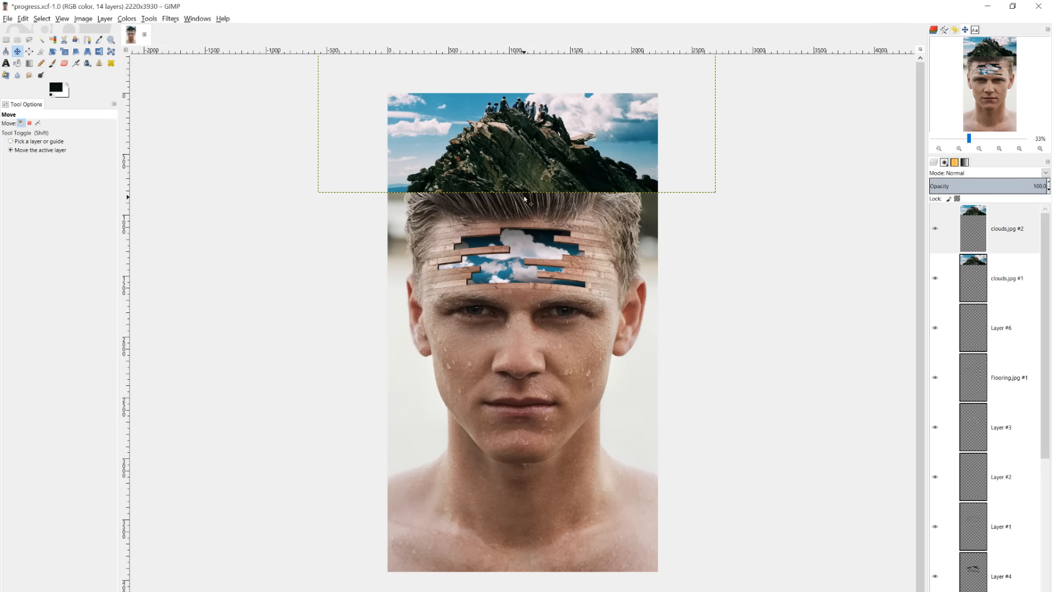
Fit the boundary of the duplicated clouds layer at the top of the stack to the image size.
click(106, 20)
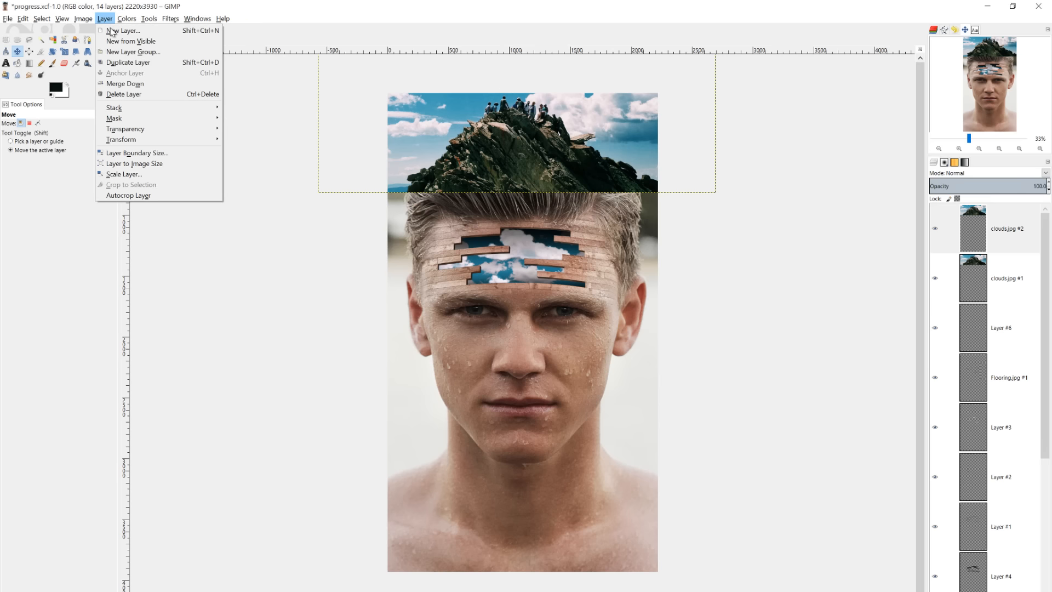
click(130, 165)
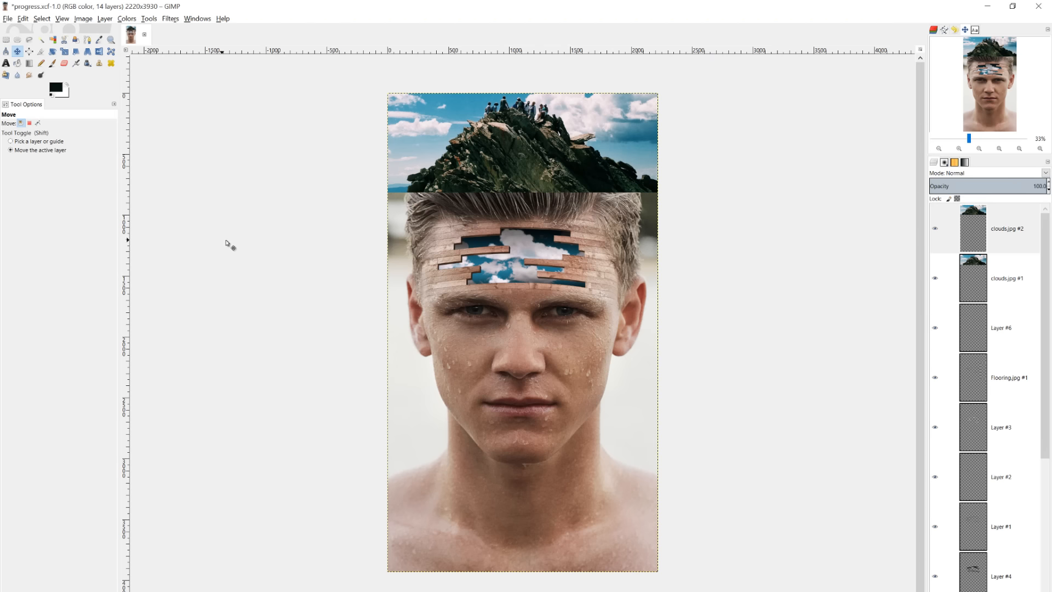
ctrl+scroll(557, 244, up, 2)
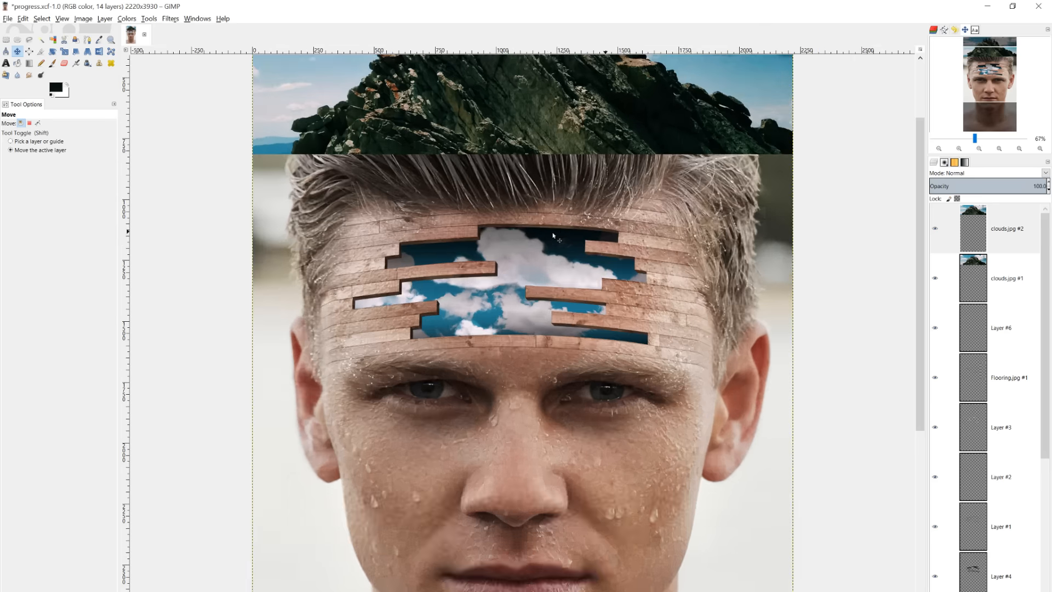
Hide the clouds.jpg #1 layer and set the clouds.jpg #2 layer's blend mode to Lighten only.
scroll(663, 244, up, 3)
click(936, 279)
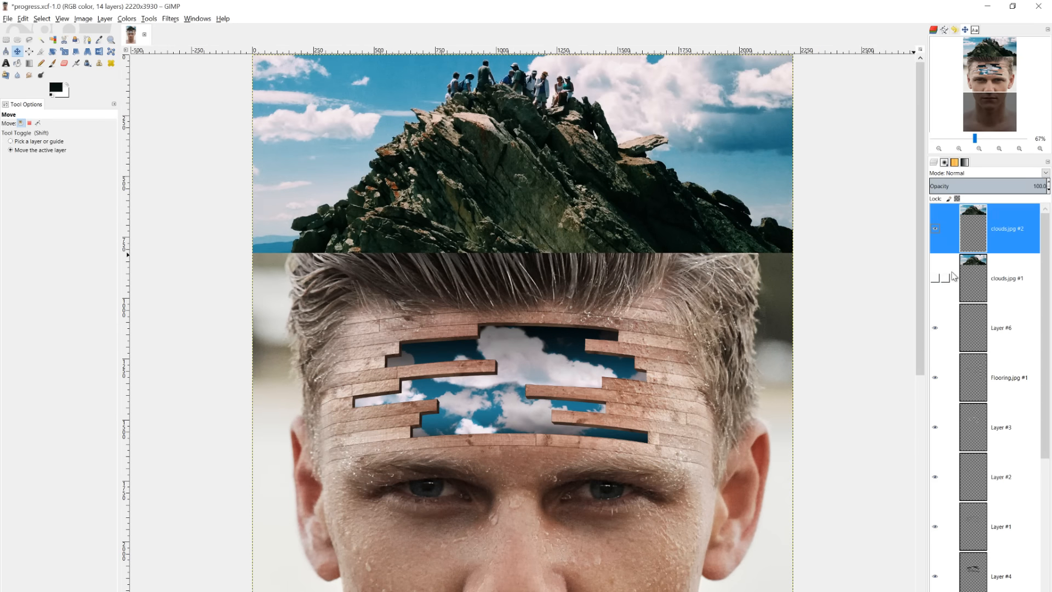
click(966, 174)
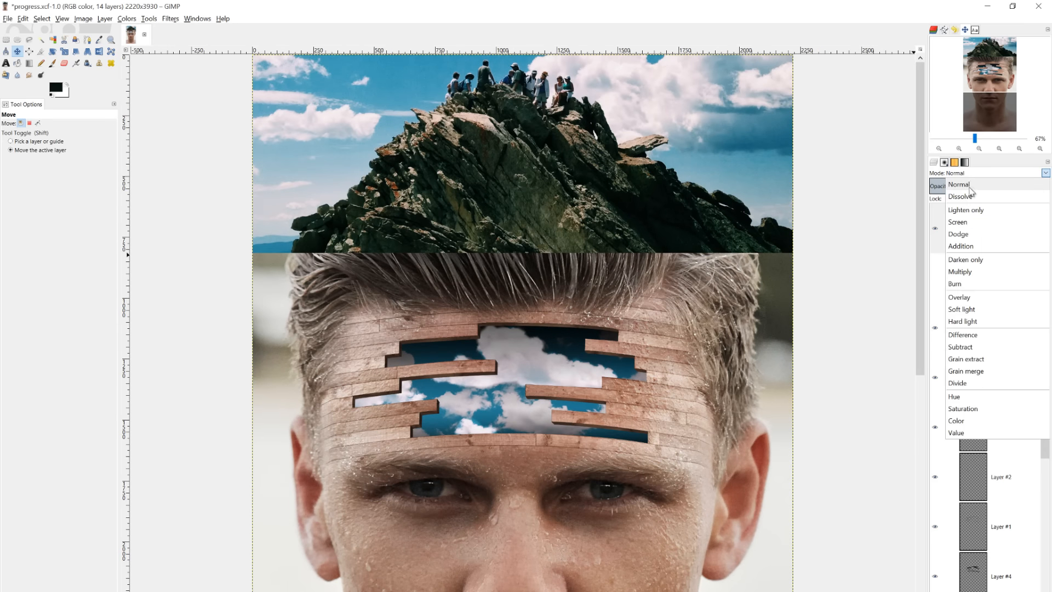
click(975, 211)
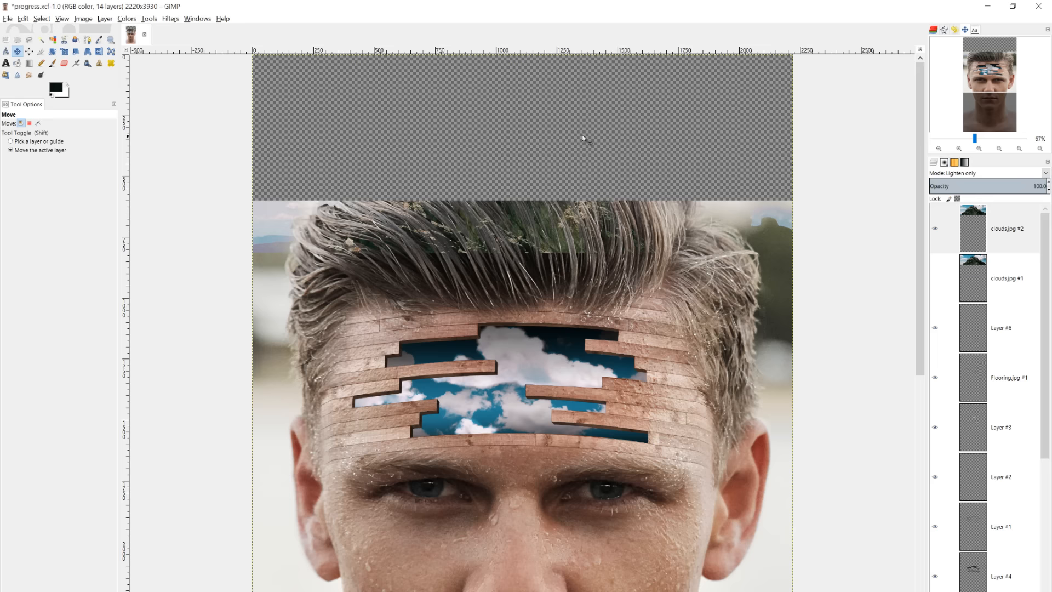
On Layer #6, make a rectangular selection over the transparent area above the portrait, spanning the full canvas width.
click(1002, 341)
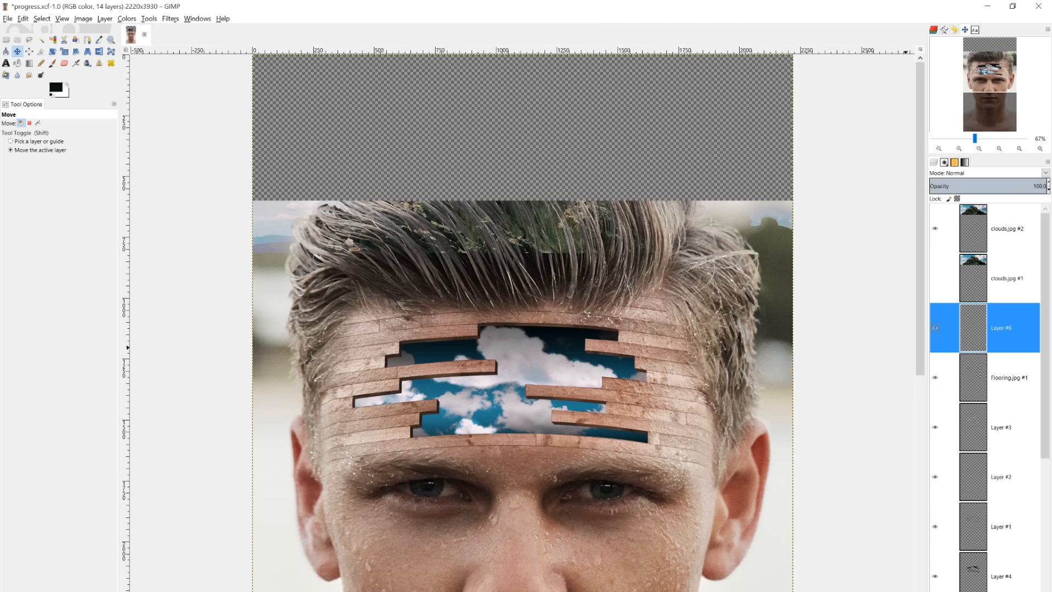
key(ctrl+shift+n)
key(Return)
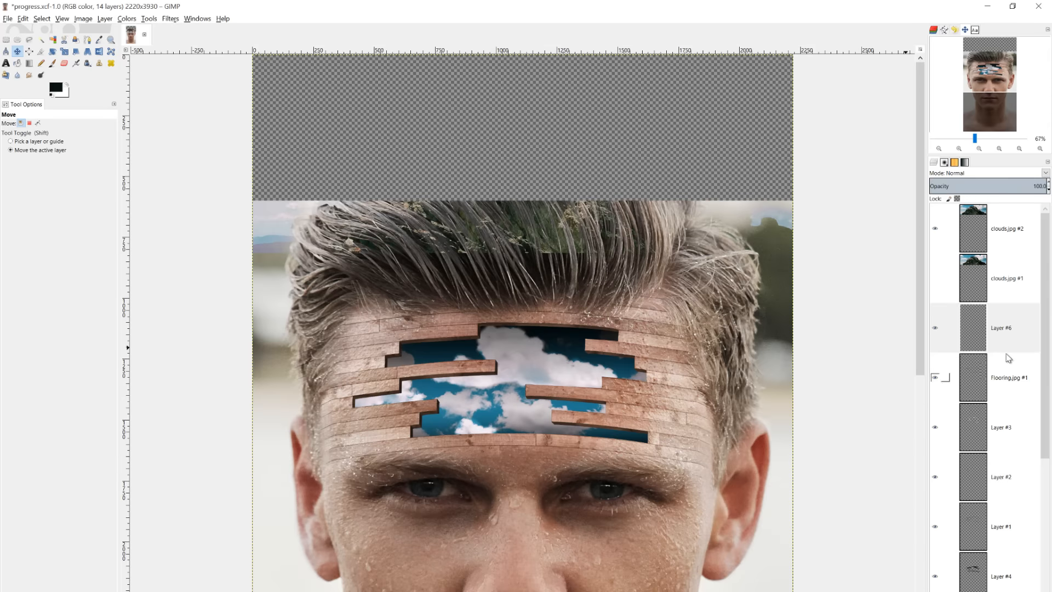
click(6, 40)
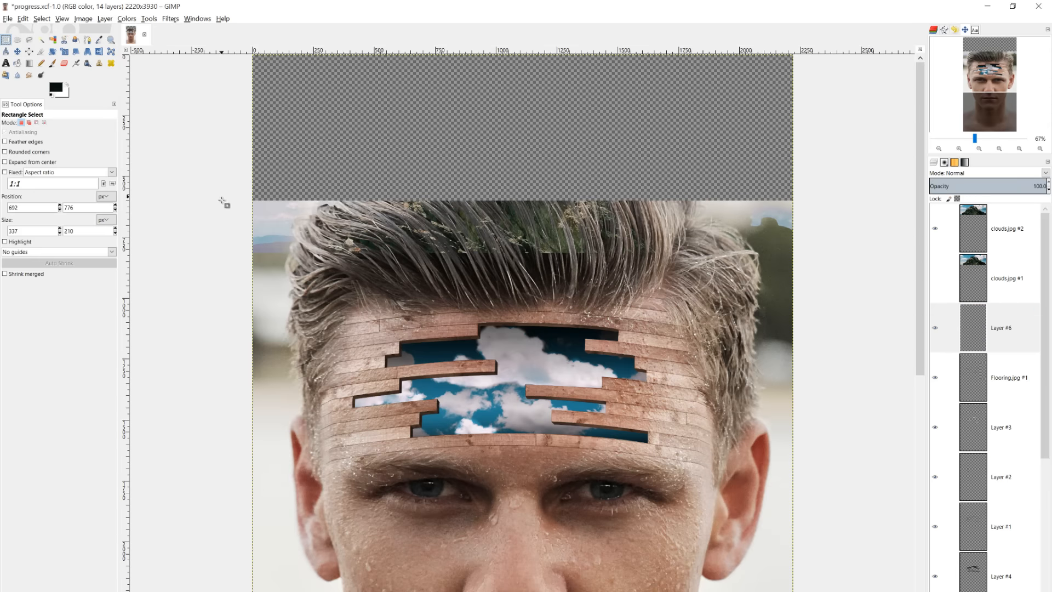
drag(223, 203, 926, 2)
Choose a dark brown foreground colour and fill the selected area on Layer #6 with it using Bucket Fill.
click(19, 63)
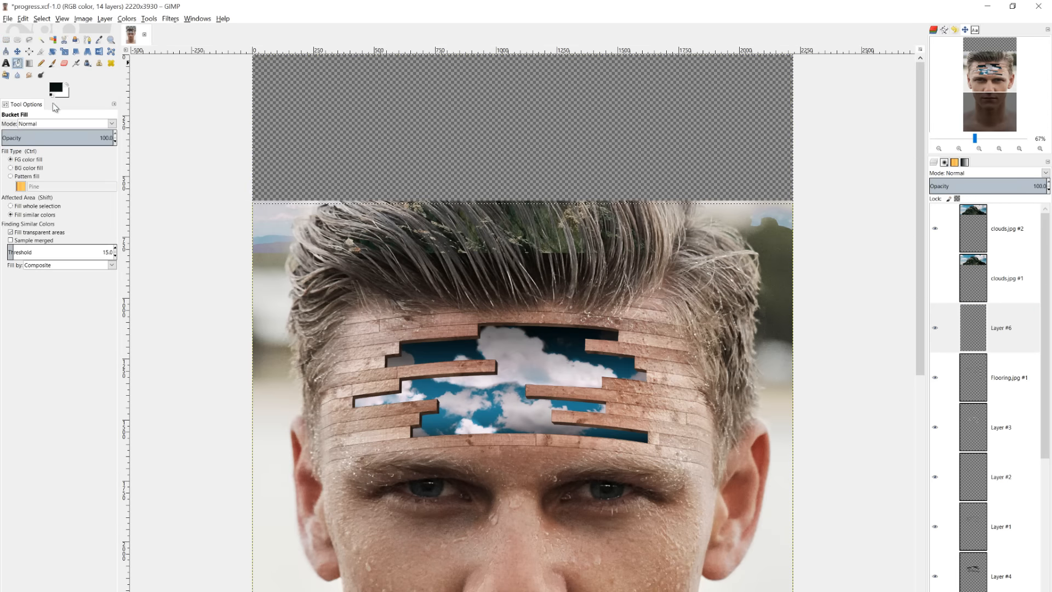
click(58, 87)
click(361, 183)
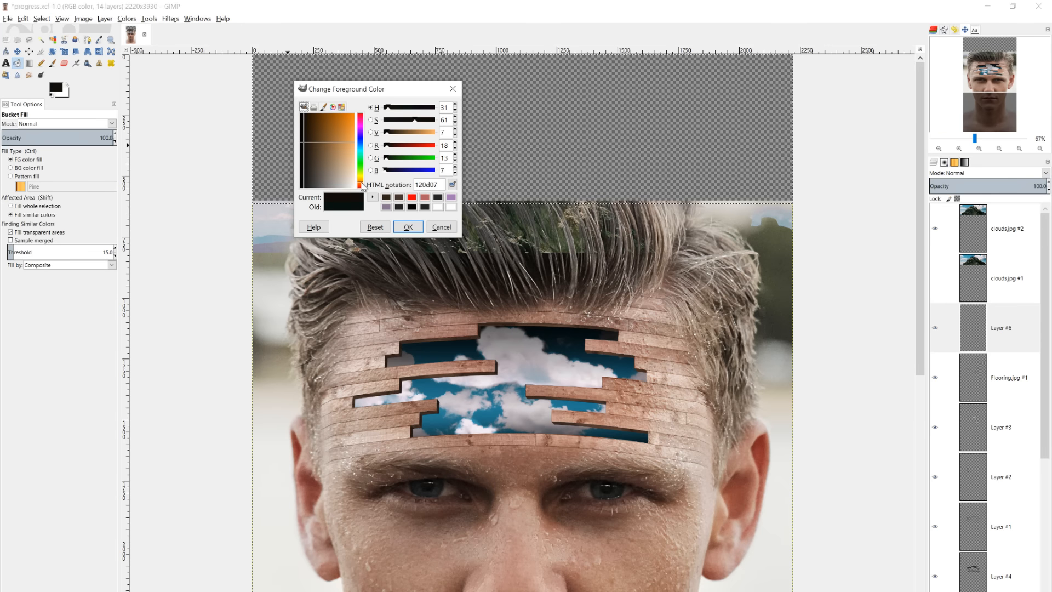
drag(334, 137, 319, 117)
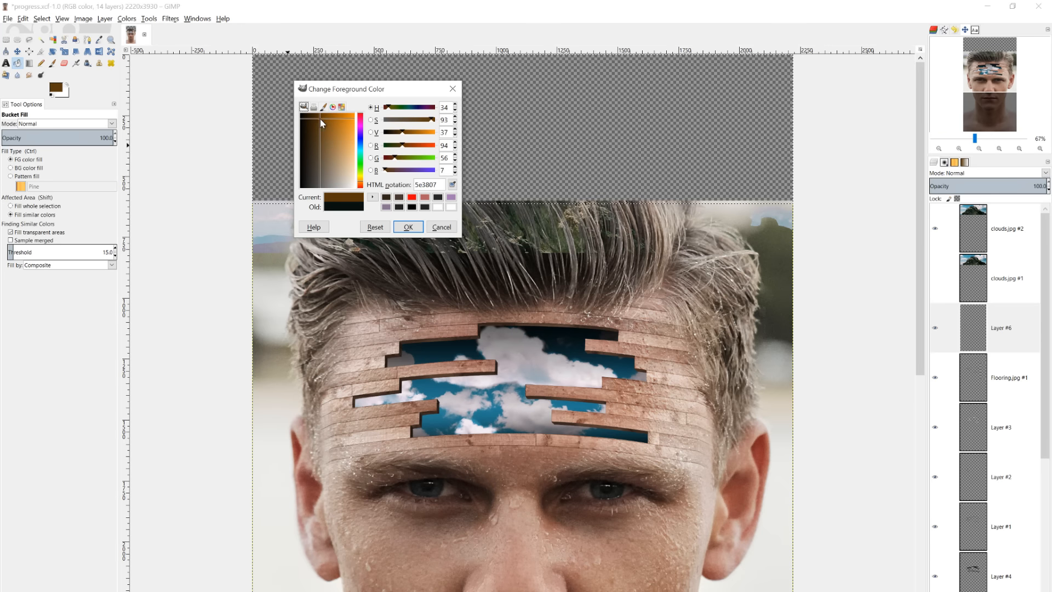
click(409, 227)
click(402, 178)
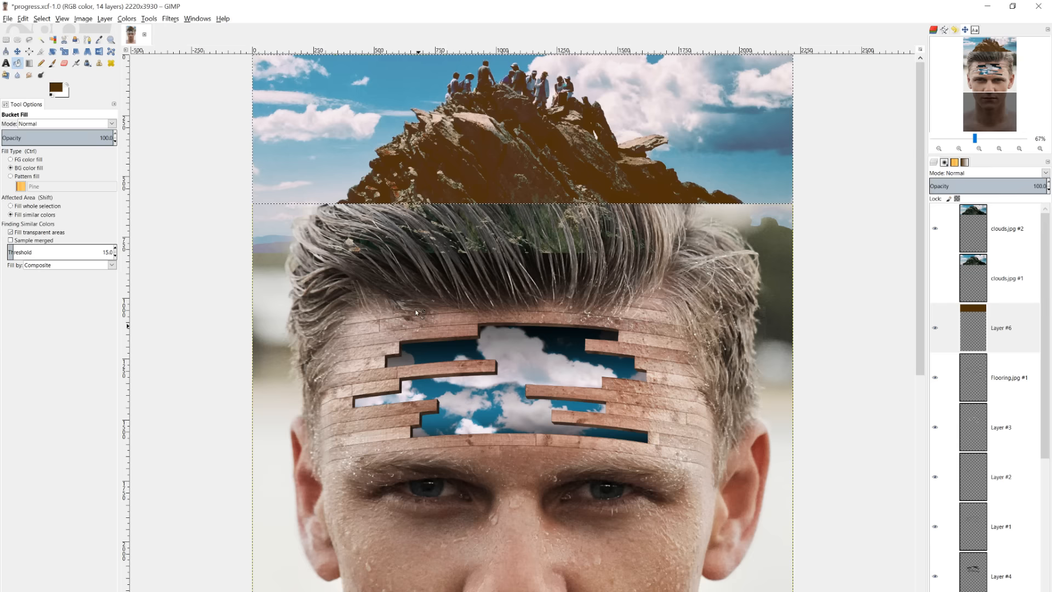
Clear the selection and nudge Layer #6's brown fill up to meet the portrait's top edge.
key(shift+ctrl+a)
click(17, 52)
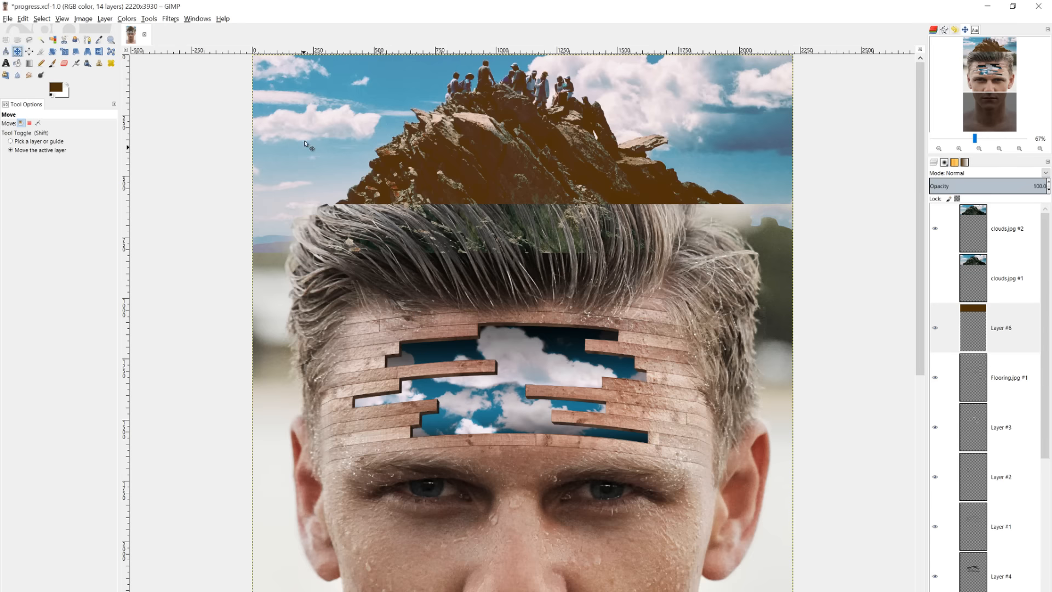
mouse_move(306, 144)
mouse_down()
mouse_move(306, 129)
mouse_move(302, 141)
mouse_up()
key(ctrl+z)
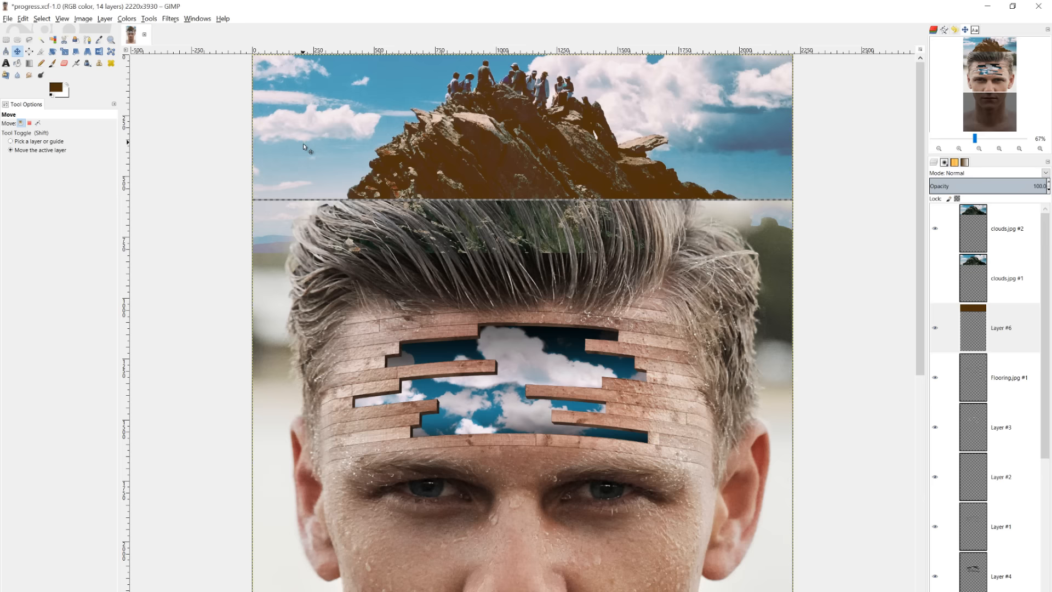
key(ctrl+shift+a)
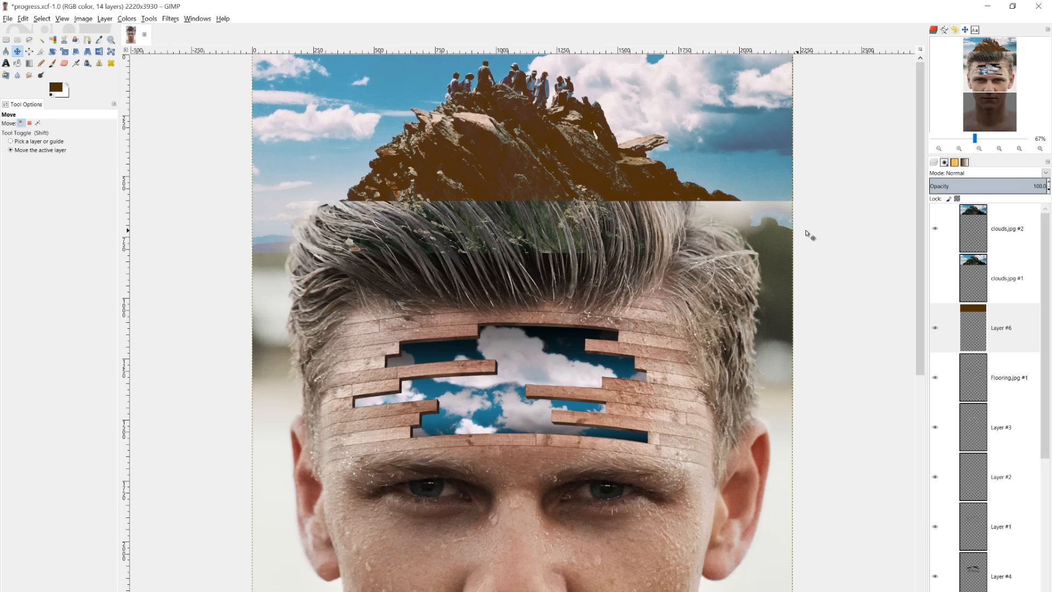
Show clouds.jpg #1 and erase its lower part over the hair with the Hardness 050 brush to blend mountain and hair.
click(935, 278)
click(981, 283)
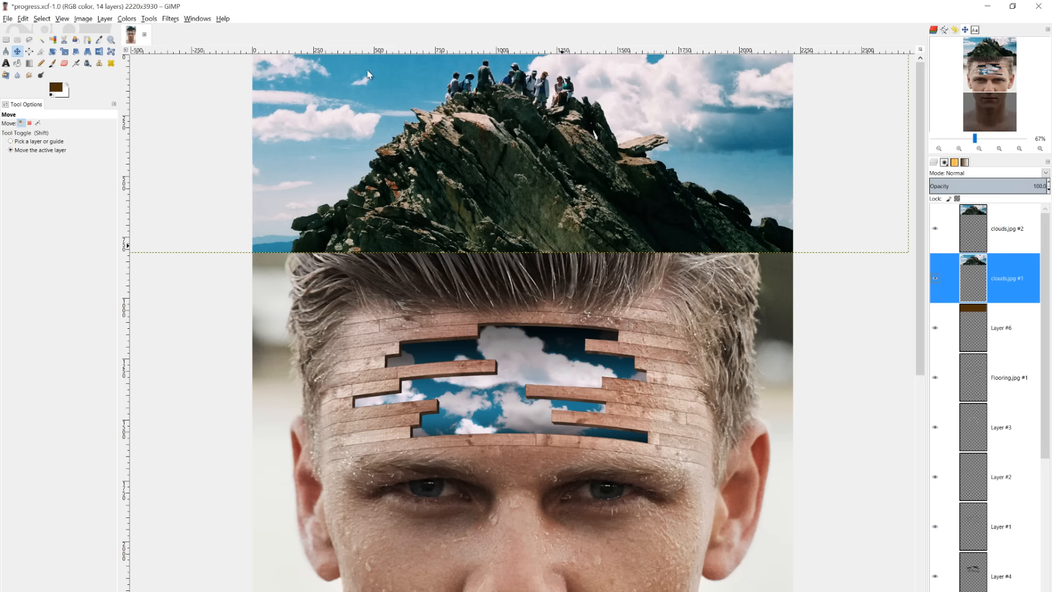
click(64, 63)
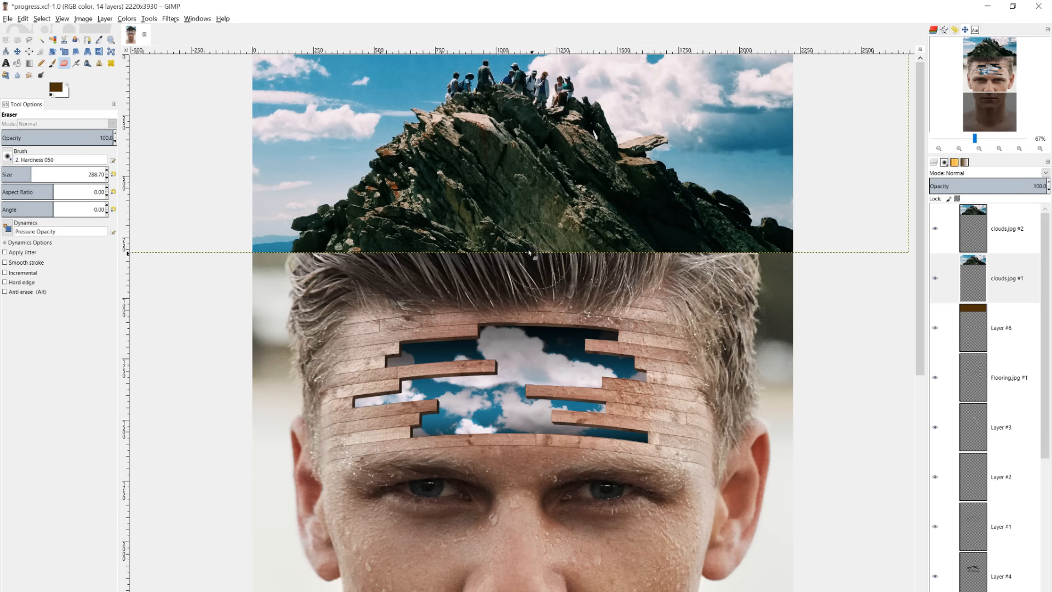
mouse_move(529, 252)
mouse_down()
mouse_move(466, 220)
mouse_move(430, 253)
mouse_move(398, 233)
mouse_move(446, 216)
mouse_move(416, 244)
mouse_move(339, 220)
mouse_move(329, 236)
mouse_move(346, 245)
mouse_up()
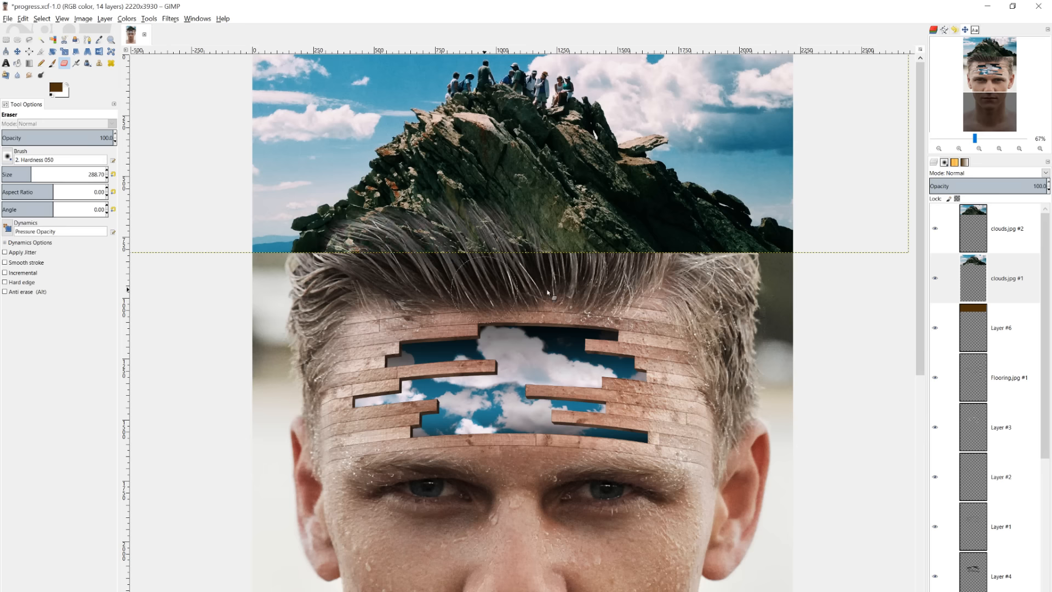
mouse_move(646, 230)
mouse_down()
mouse_move(608, 240)
mouse_move(589, 205)
mouse_move(592, 219)
mouse_move(740, 253)
mouse_move(713, 229)
mouse_move(683, 235)
mouse_move(674, 225)
mouse_move(688, 214)
mouse_move(671, 208)
mouse_move(701, 232)
mouse_up()
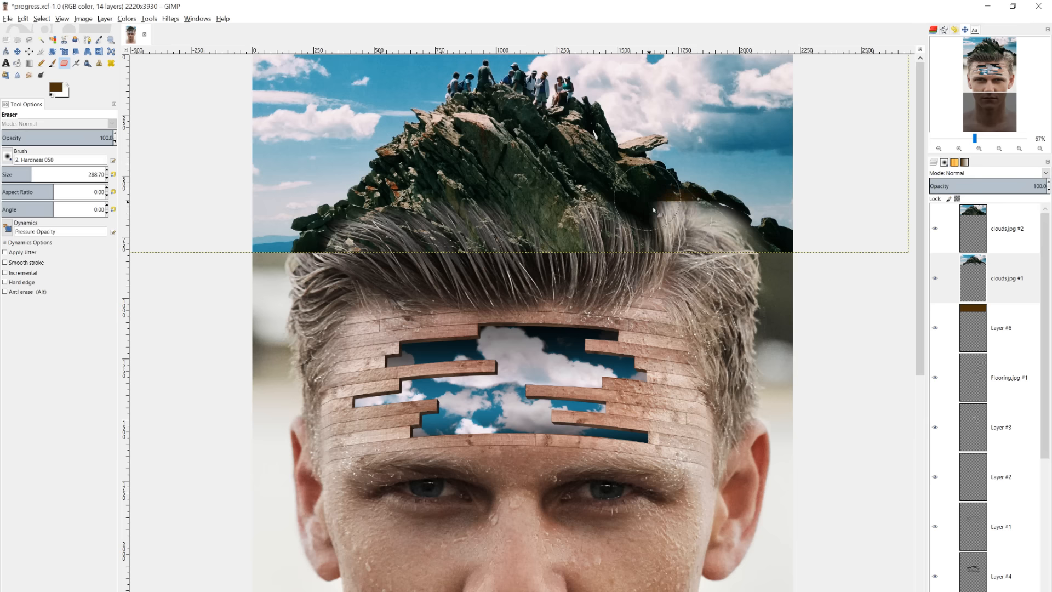
mouse_move(691, 192)
mouse_down()
mouse_move(680, 211)
mouse_move(707, 233)
mouse_up()
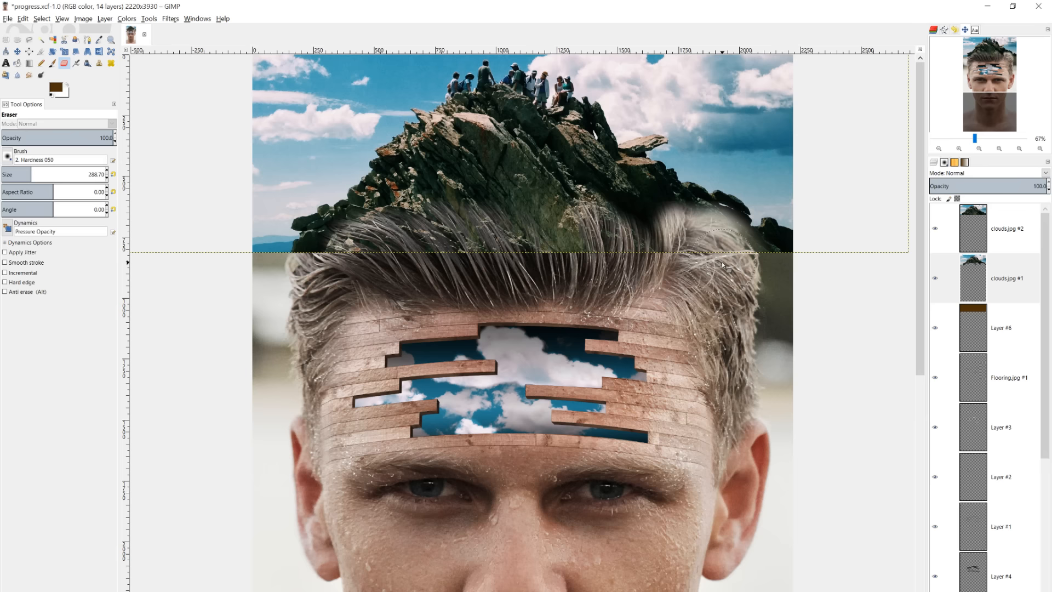
Copy a 448 × 309 px rectangle of front hair from the bottom portrait layer and paste it.
click(987, 278)
scroll(969, 434, down, 5)
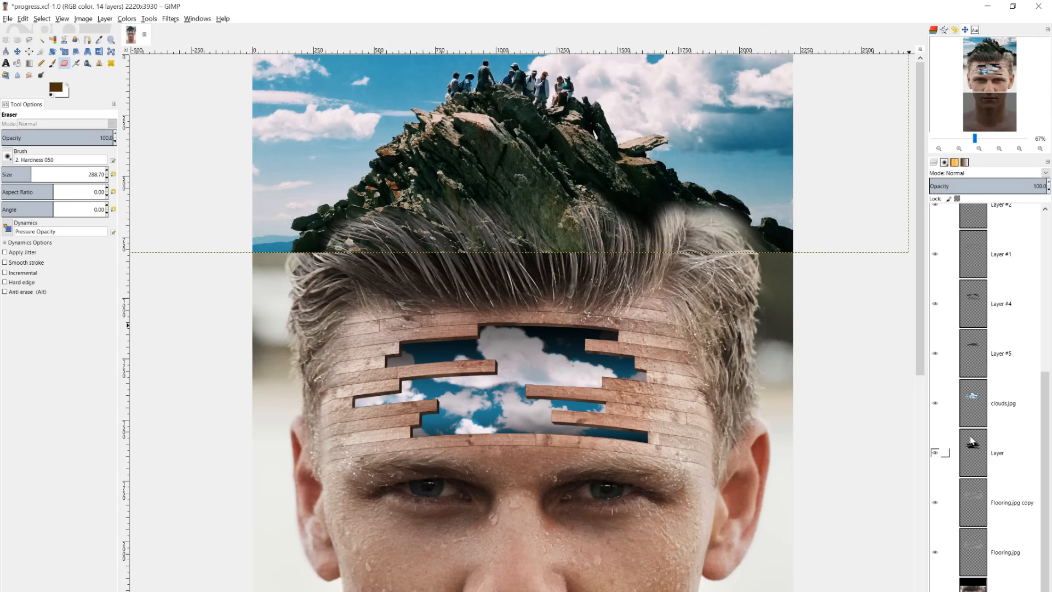
click(954, 583)
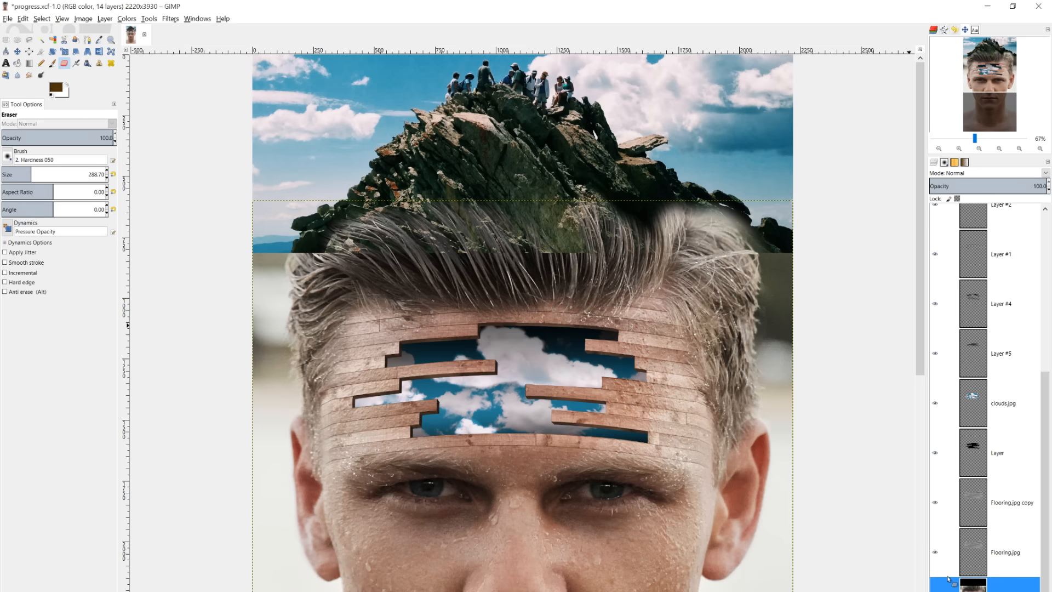
click(6, 40)
drag(430, 214, 543, 292)
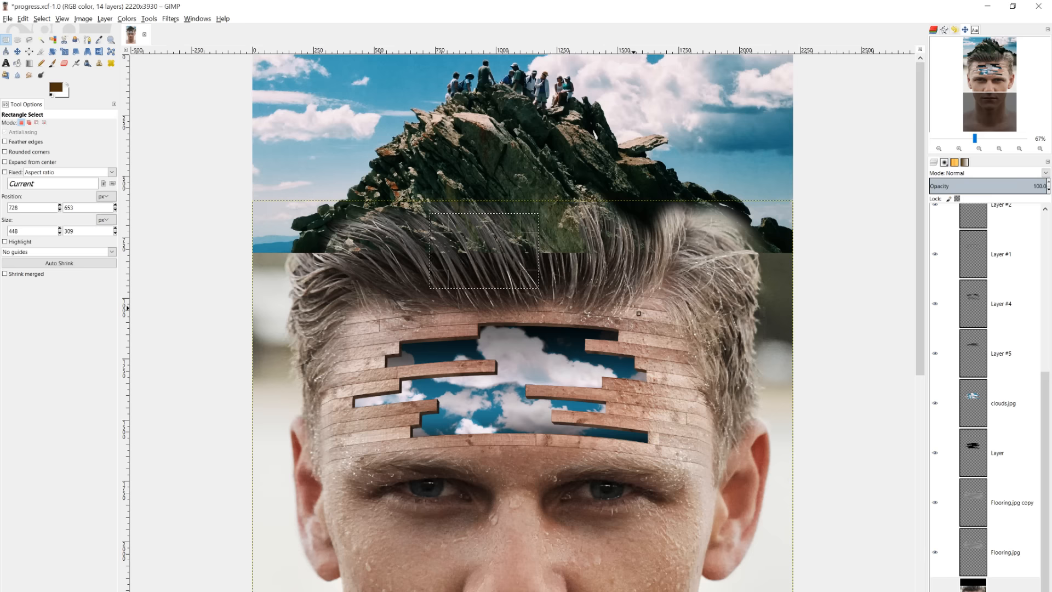
key(ctrl+c)
key(ctrl+v)
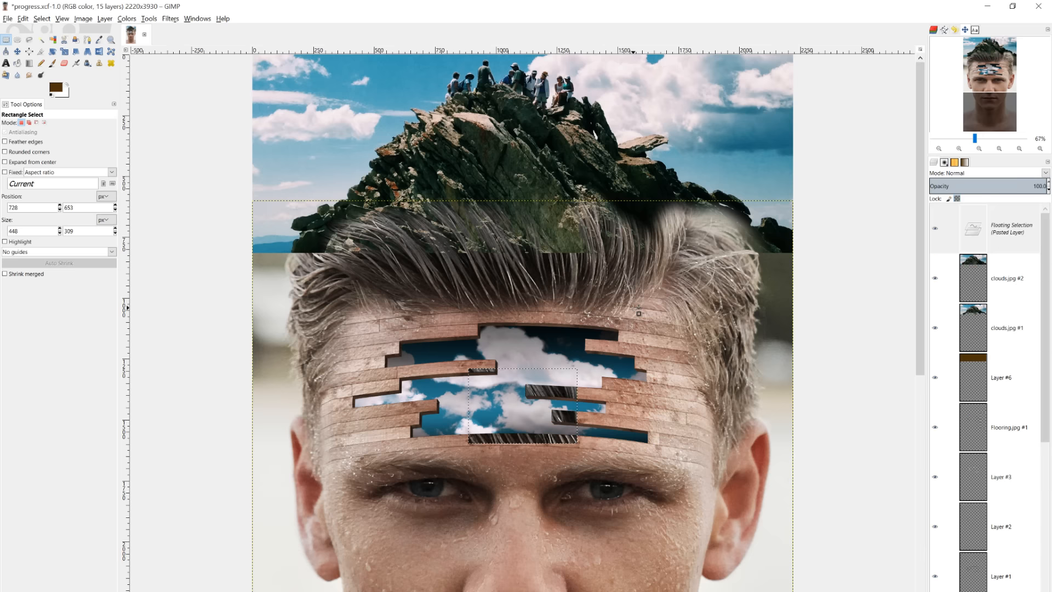
Move the pasted hair patch up to the top of the hair and turn the floating selection into a new layer.
click(17, 51)
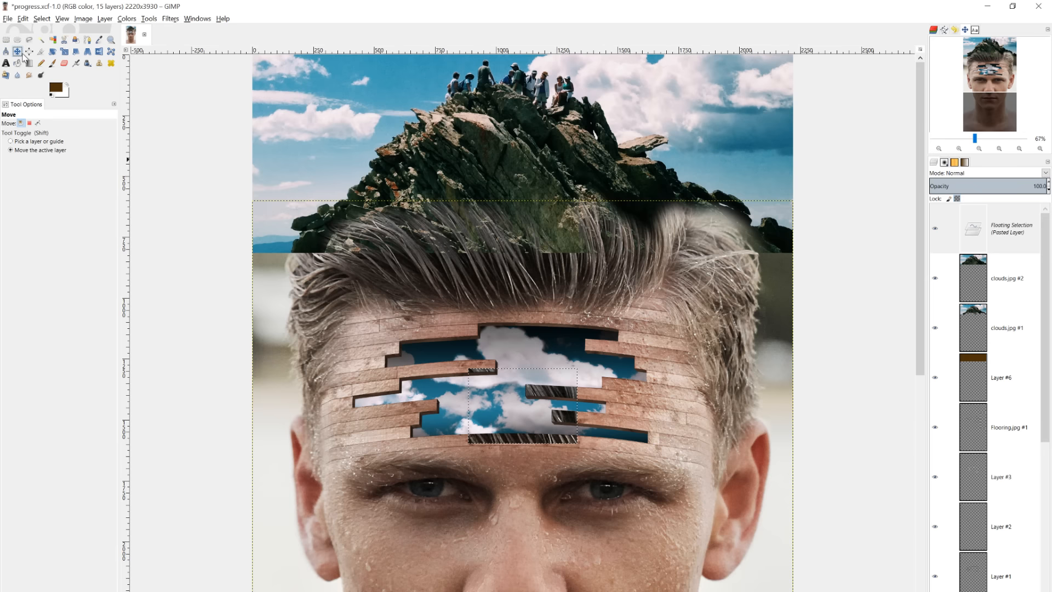
drag(516, 406, 531, 229)
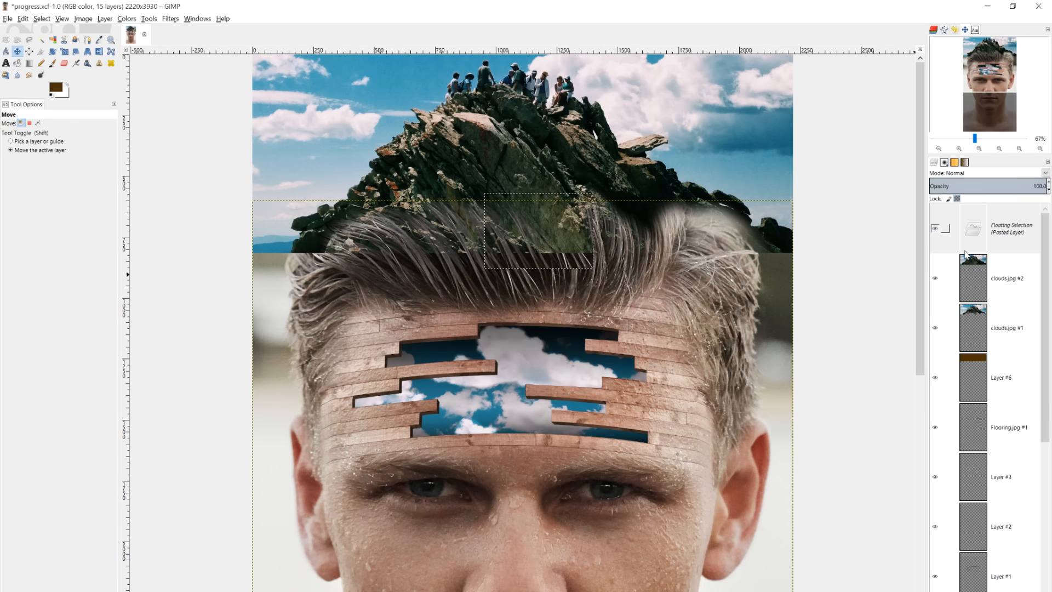
right_click(1020, 243)
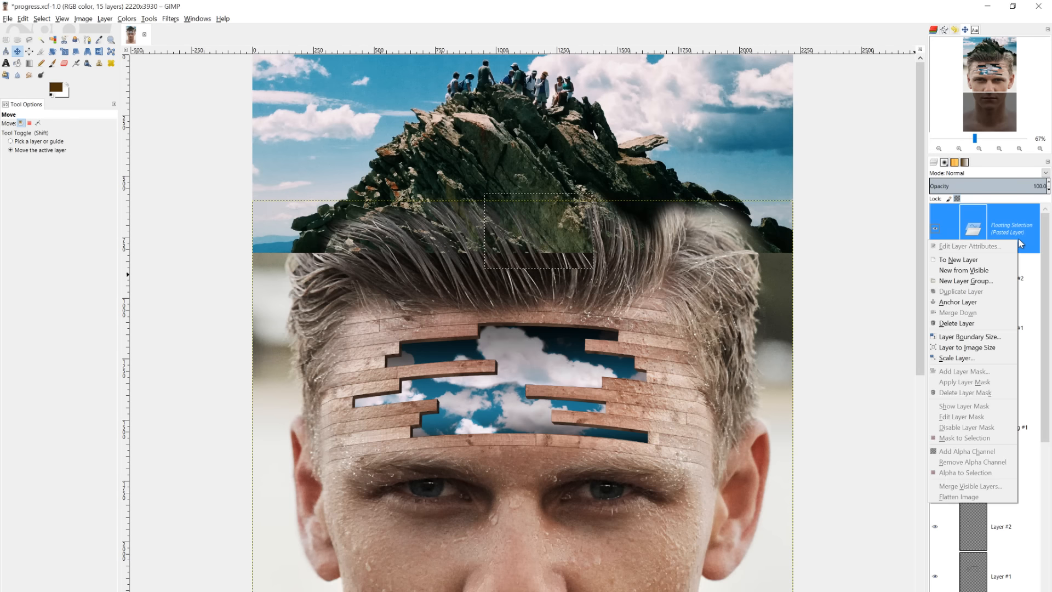
click(991, 260)
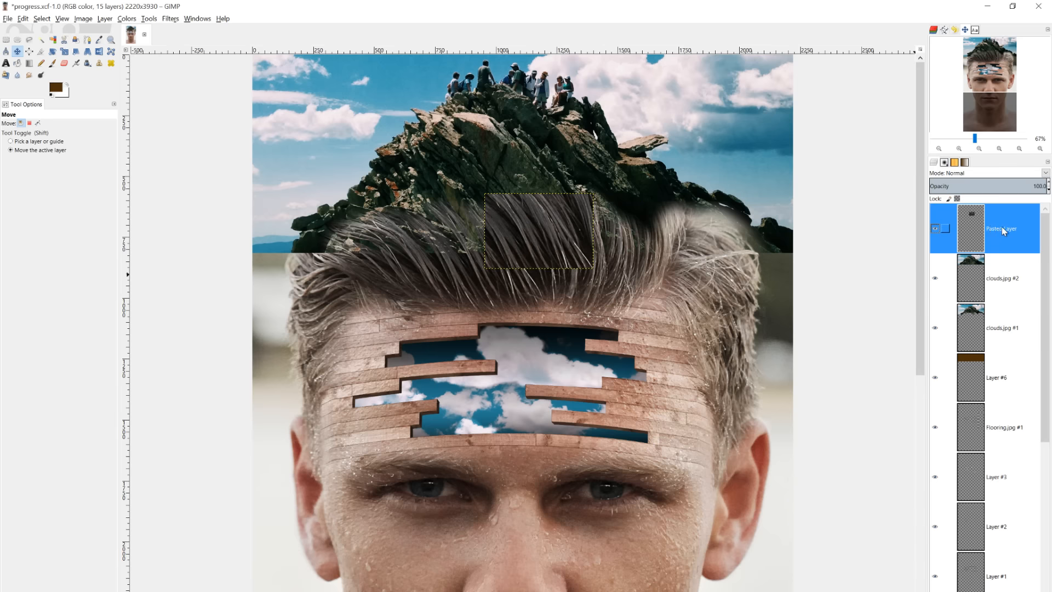
Place the pasted hair layer directly beneath clouds.jpg #1 and shift the patch right over the gap in the hair.
mouse_move(996, 242)
mouse_down()
mouse_move(991, 353)
mouse_move(1001, 237)
mouse_up()
click(981, 591)
click(980, 591)
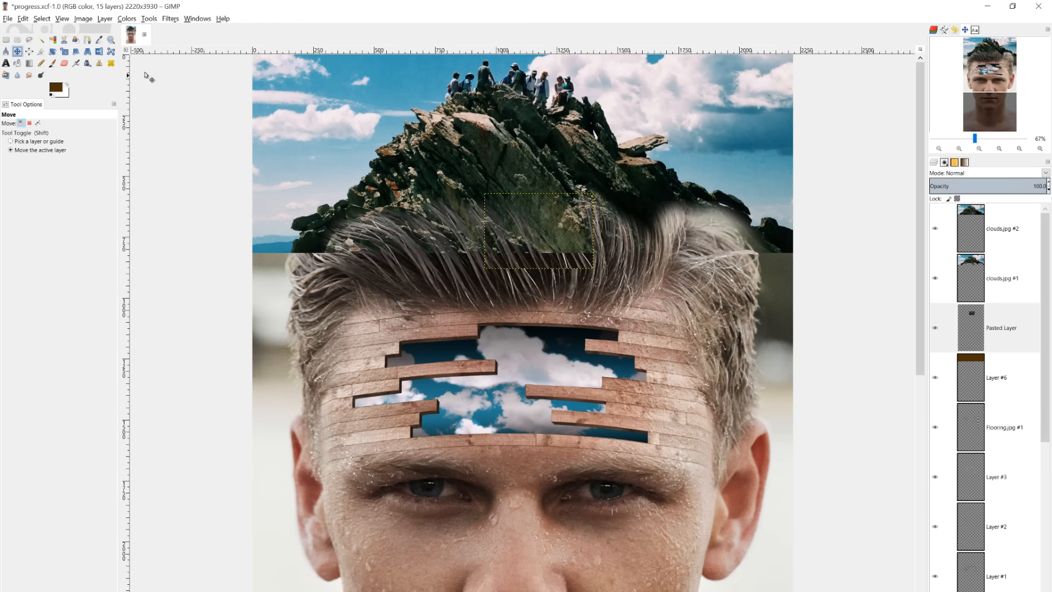
drag(565, 224, 670, 236)
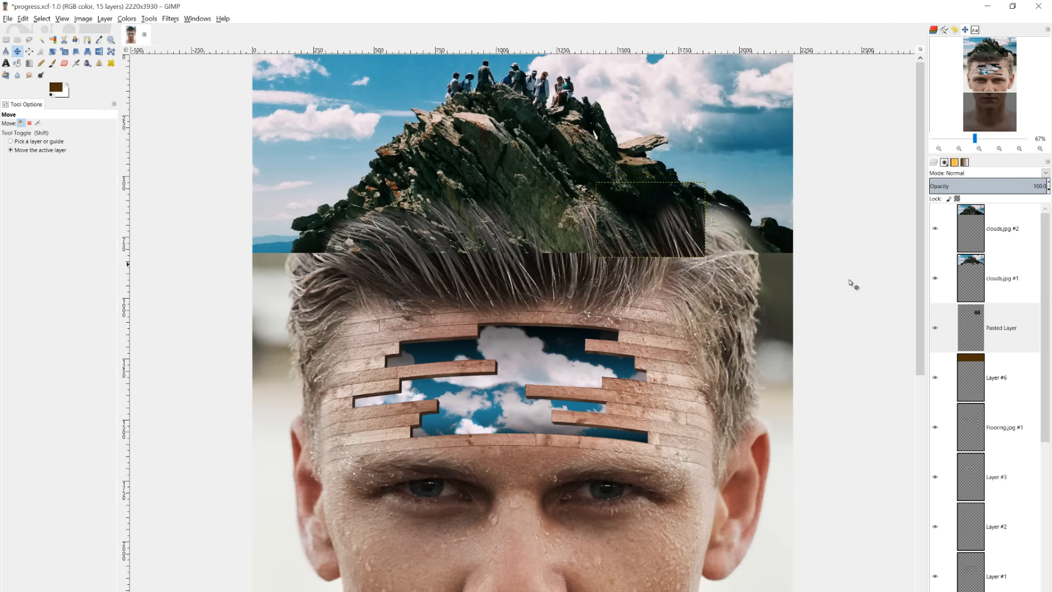
Erase the part of clouds.jpg #1 covering the pasted hair patch, brushing over the mountain's lower right slope.
click(989, 320)
click(973, 236)
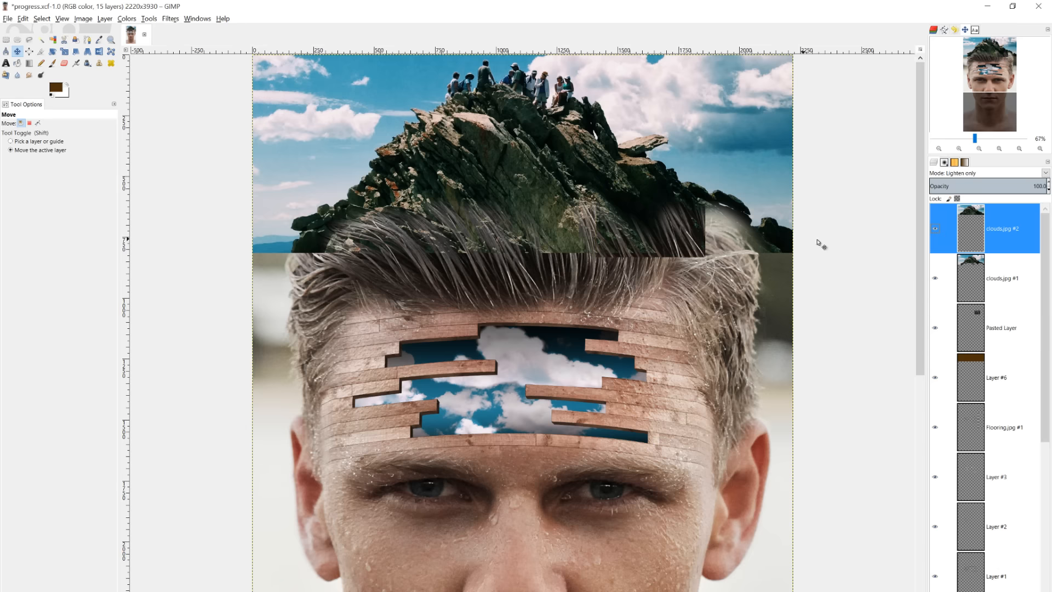
click(936, 229)
click(936, 230)
click(936, 278)
click(978, 282)
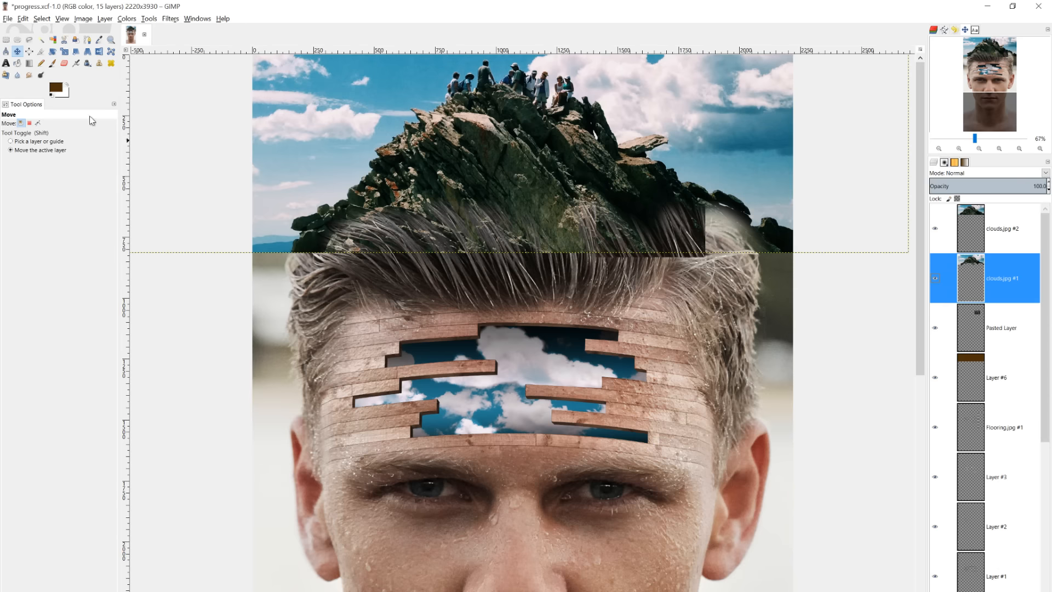
click(65, 64)
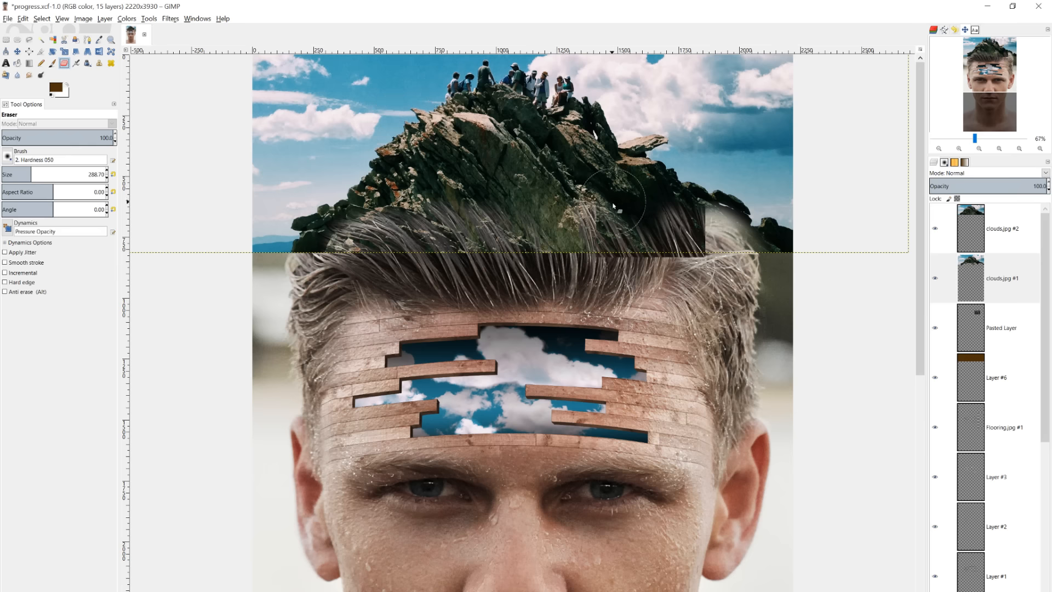
mouse_move(653, 225)
mouse_down()
mouse_move(643, 215)
mouse_move(693, 216)
mouse_move(613, 214)
mouse_move(617, 202)
mouse_up()
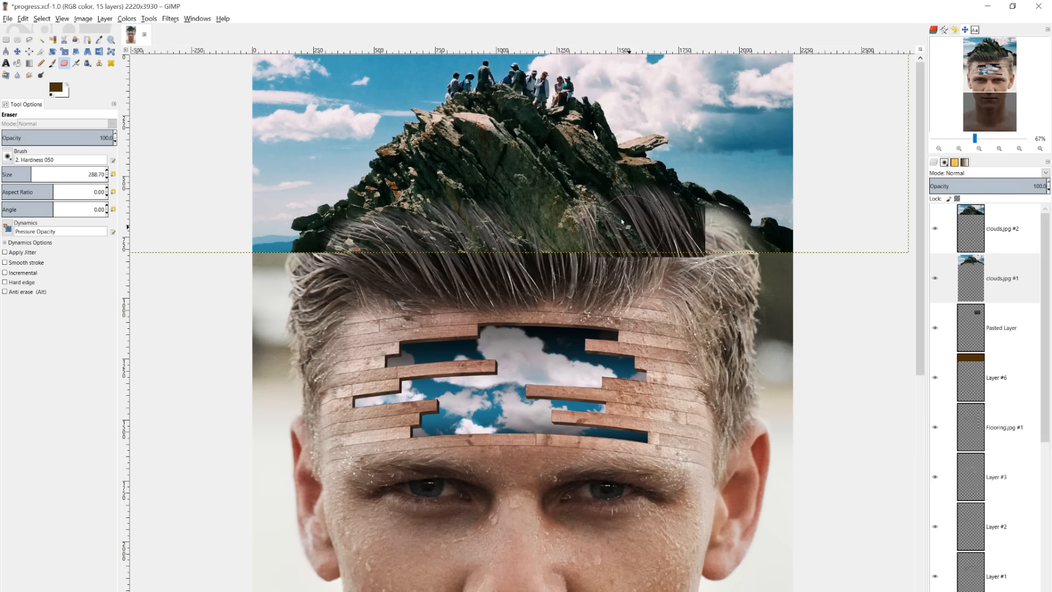
Rotate the pasted hair patch slightly counterclockwise to match the direction of the surrounding hair.
click(53, 52)
click(981, 310)
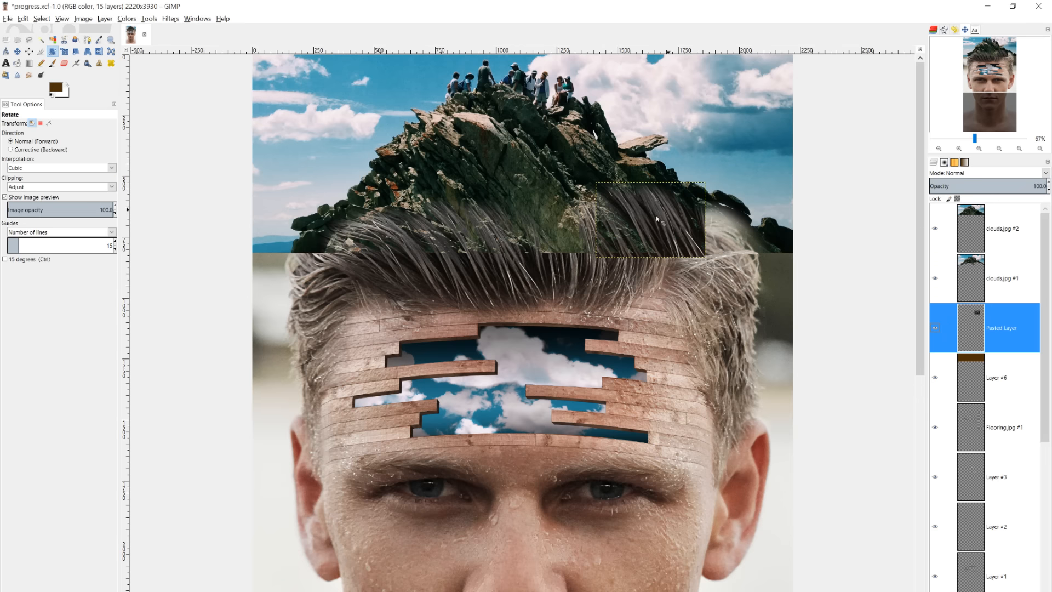
click(646, 196)
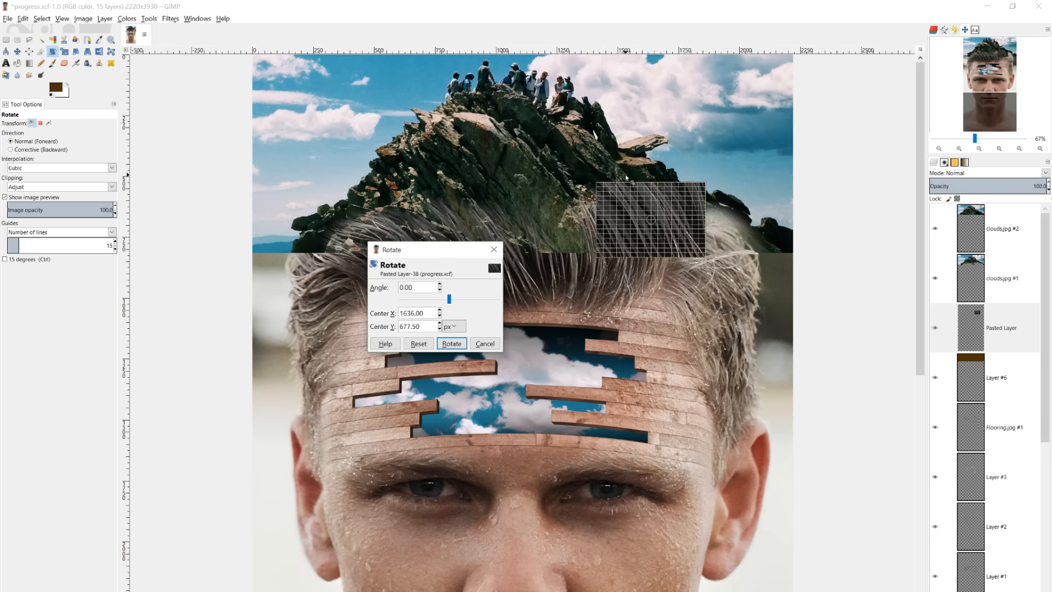
drag(627, 177, 601, 175)
key(Return)
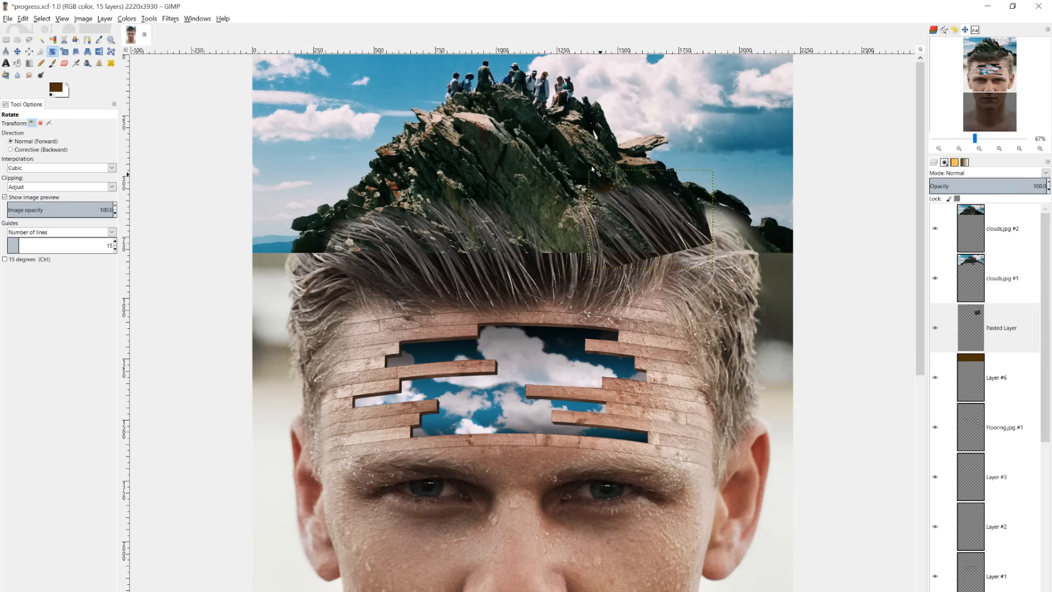
Set the pasted hair layer's blend mode to Lighten only and nudge the patch up and left to line up with the hair.
click(18, 51)
drag(668, 210, 664, 206)
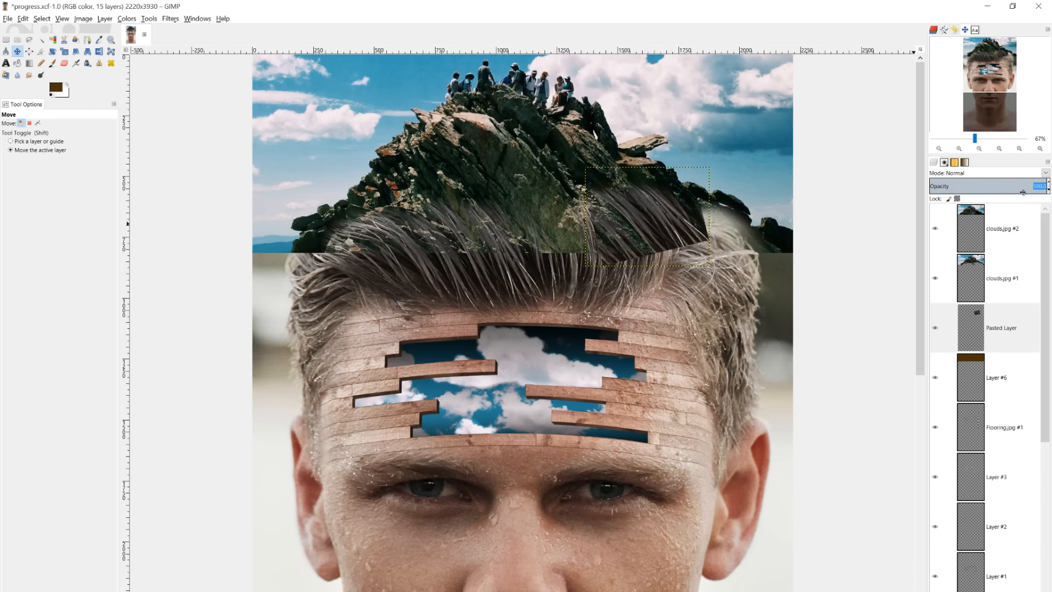
click(996, 175)
click(950, 219)
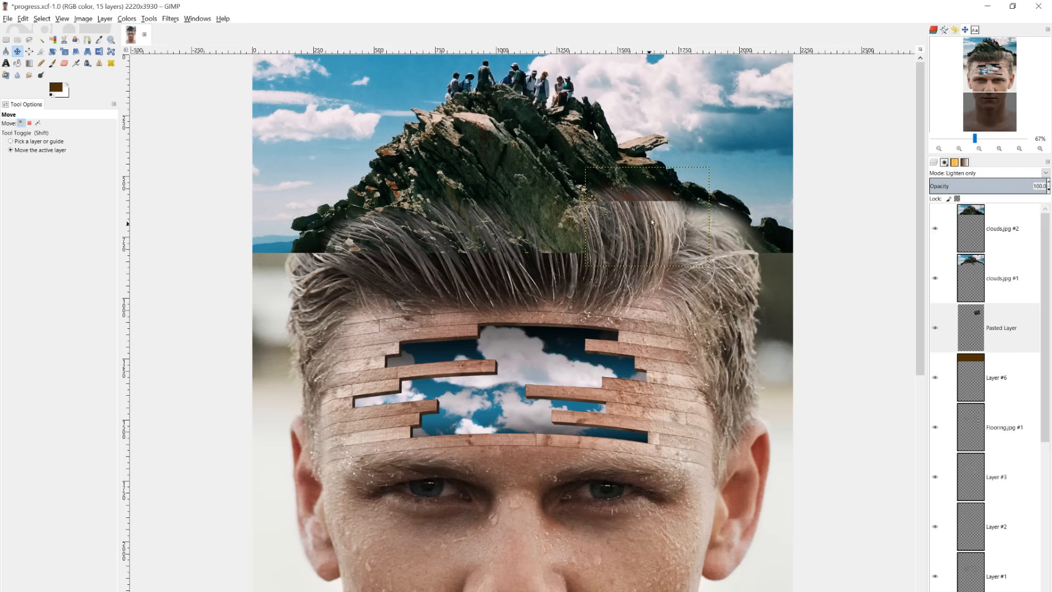
drag(651, 219, 638, 208)
Set the foreground colour to dark brown 161008 for Layer #6 and undo the first stroke painted with it.
click(978, 370)
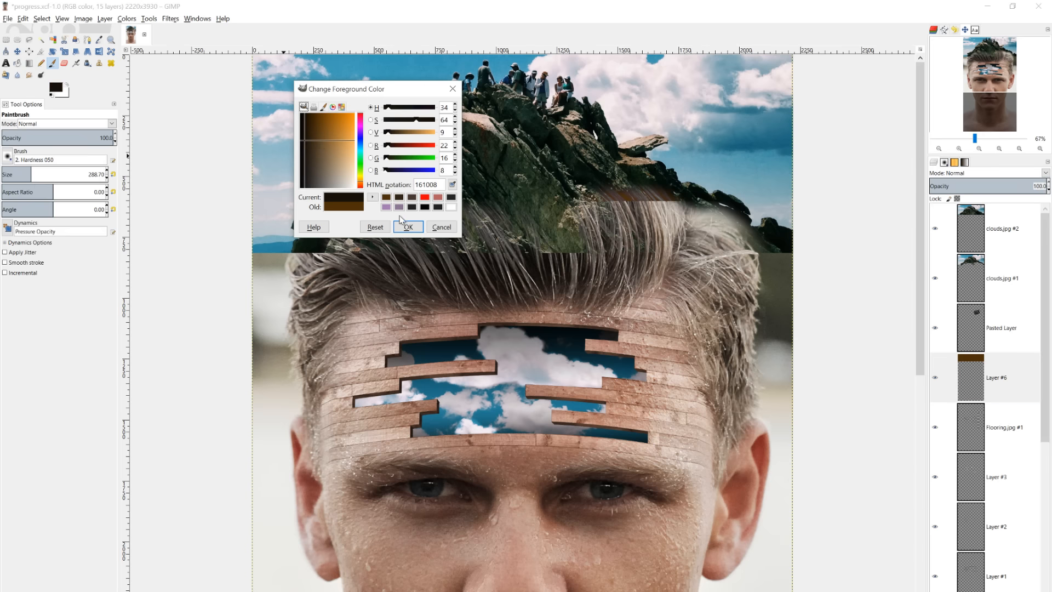
click(405, 227)
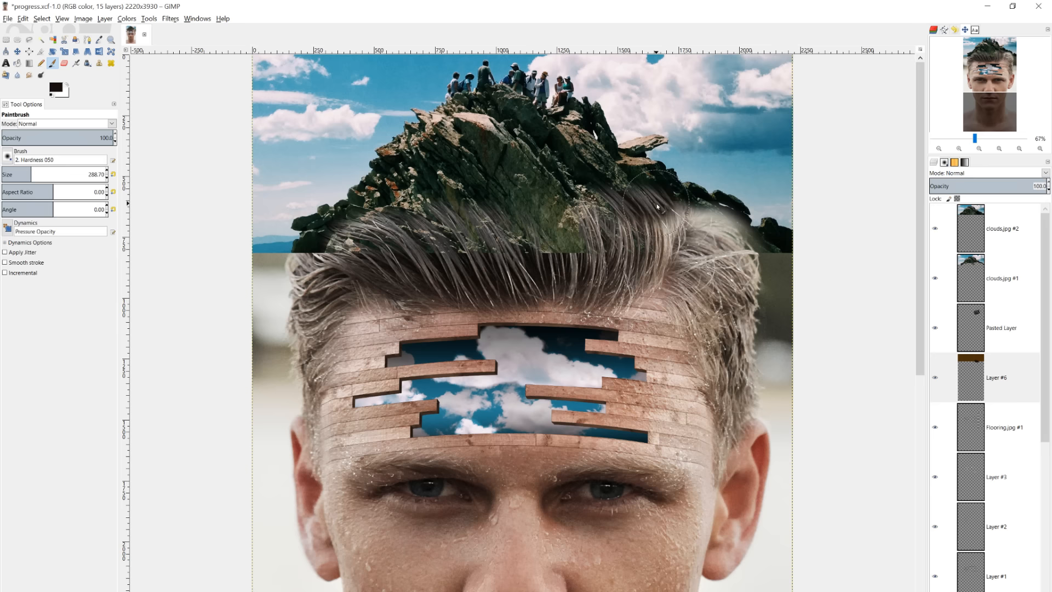
key(ctrl+z)
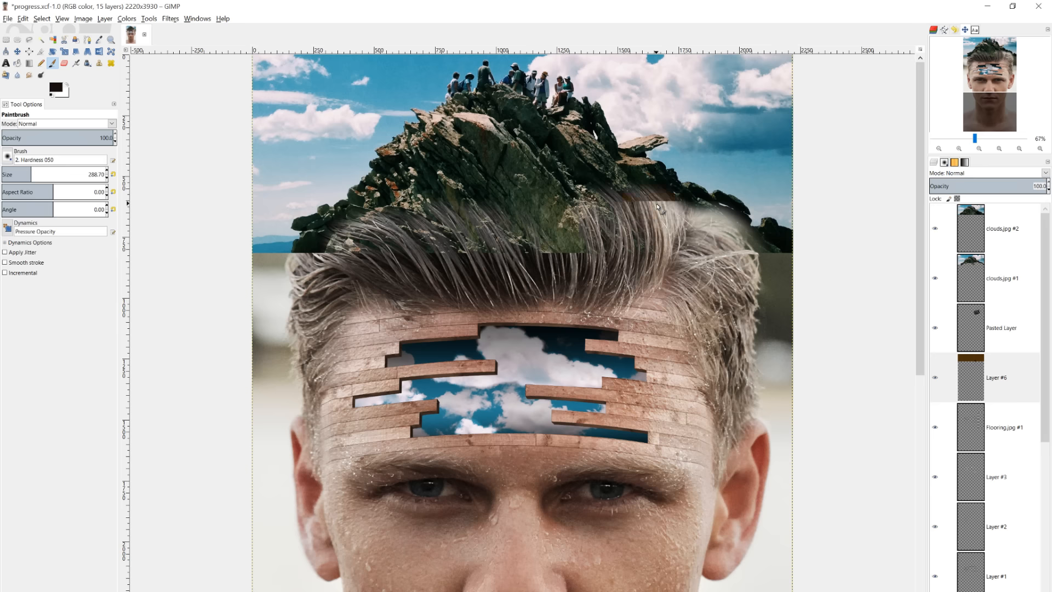
Reduce the brush size to about 224.51 and paint dark brown on Layer #6 along the hair patch's upper edge.
key(bracketleft)
key(bracketleft)
key(bracketleft)
key(bracketleft)
key(bracketleft)
key(bracketleft)
key(bracketleft)
drag(20, 174, 10, 176)
mouse_move(651, 200)
mouse_down()
mouse_move(670, 204)
mouse_move(666, 193)
mouse_move(694, 220)
mouse_up()
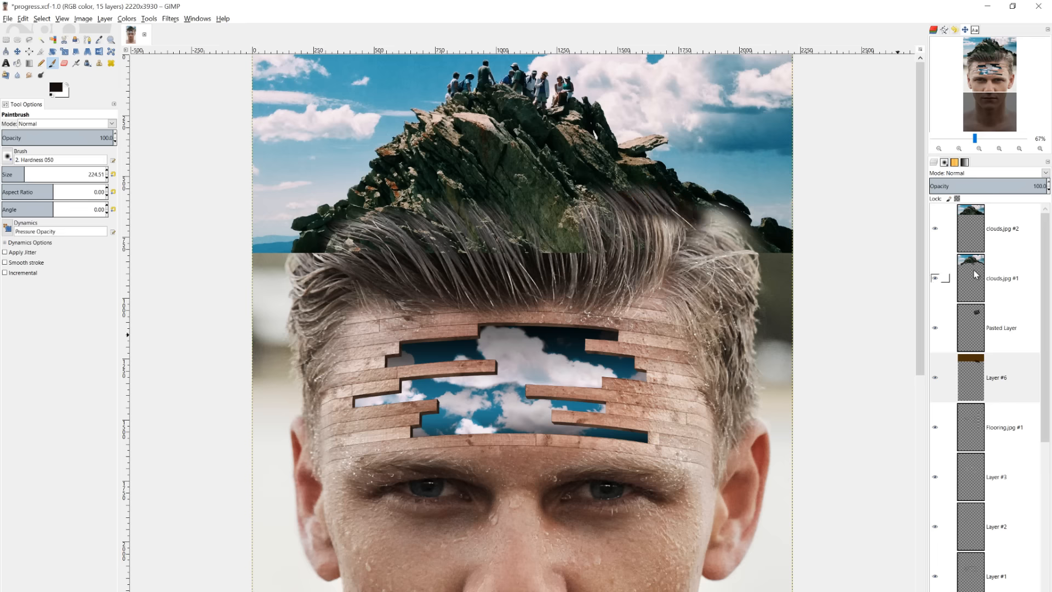
Shift the Pasted Layer hair patch slightly to the right, fine-tuning its alignment with the surrounding hair.
click(985, 315)
click(18, 51)
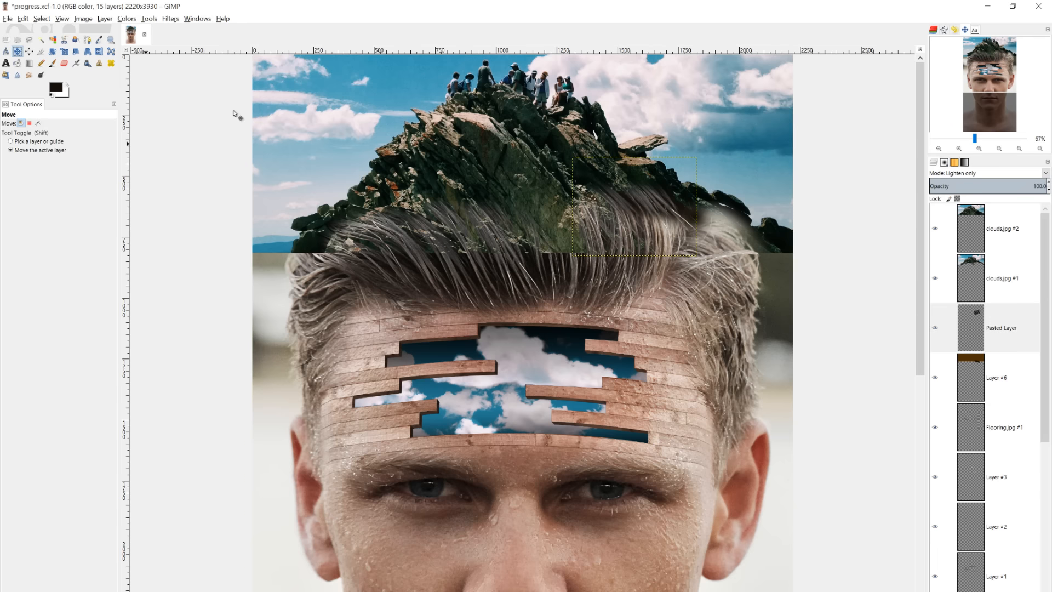
drag(631, 227, 663, 227)
key(Left)
key(Left)
key(Left)
Duplicate the Pasted Layer hair patch and set the copy's blend mode to Overlay.
click(999, 329)
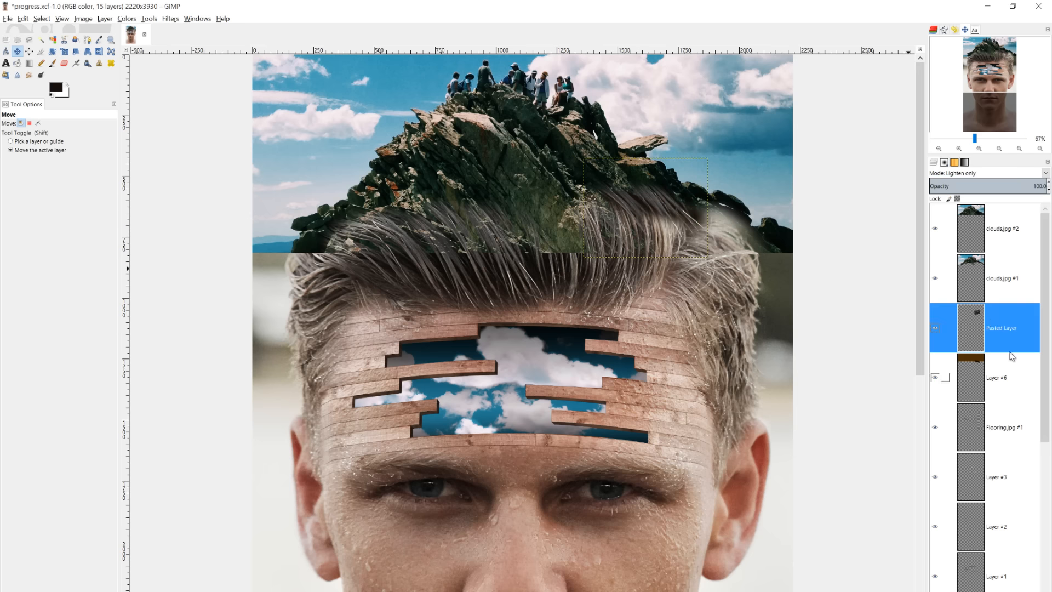
key(shift+ctrl+d)
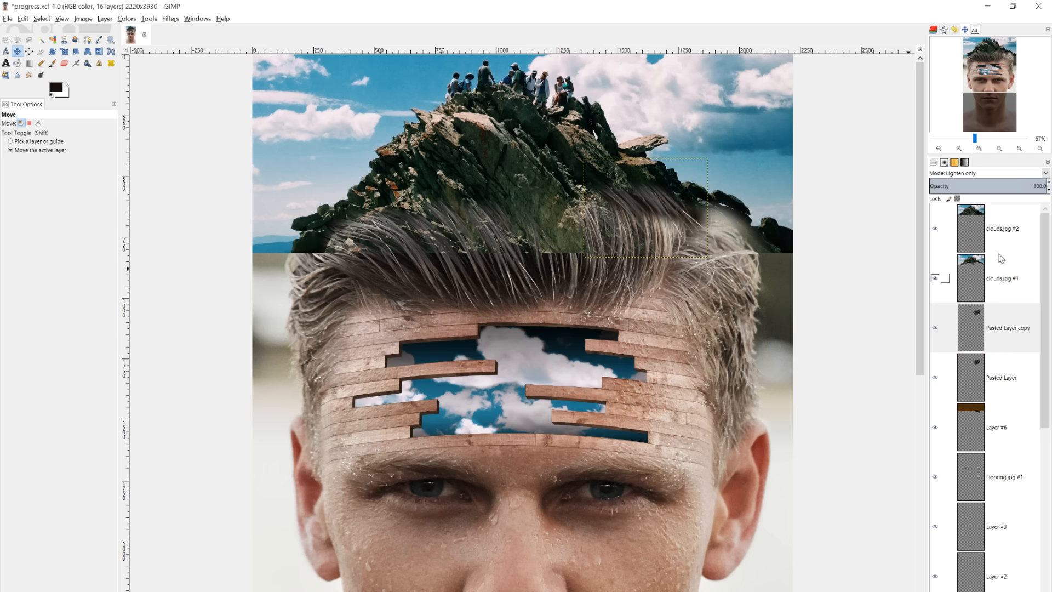
click(966, 193)
click(986, 173)
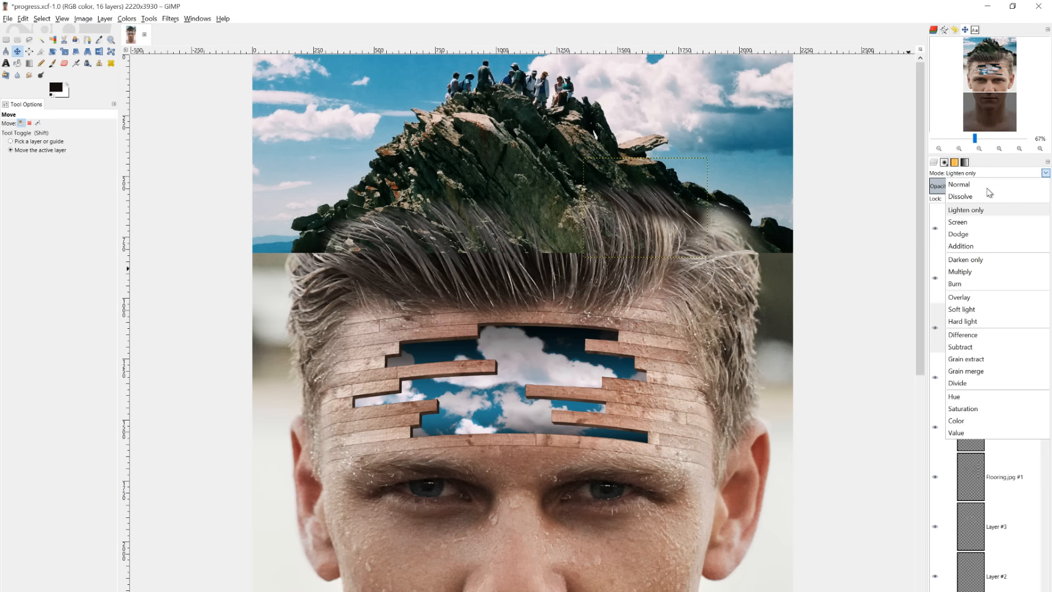
click(971, 298)
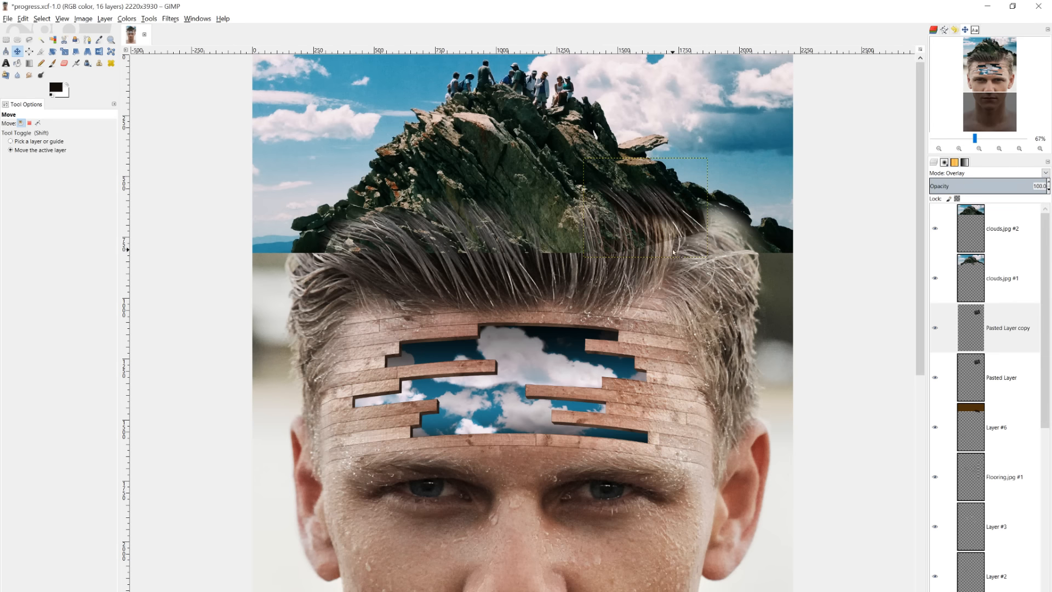
Try a lower opacity on Pasted Layer copy, restore it to 100, and set its blend mode to Dodge.
click(64, 63)
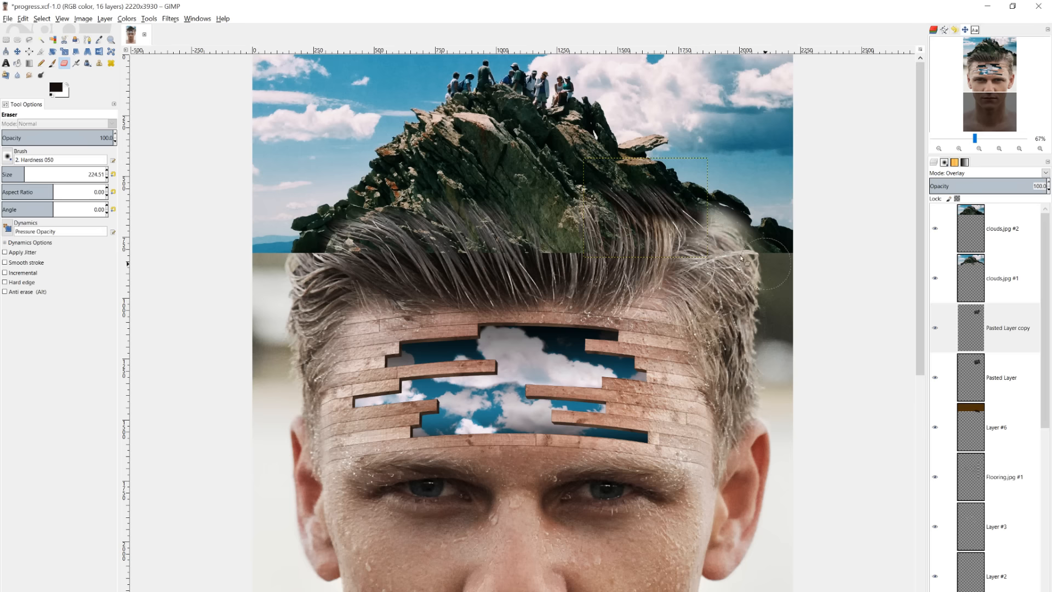
click(968, 186)
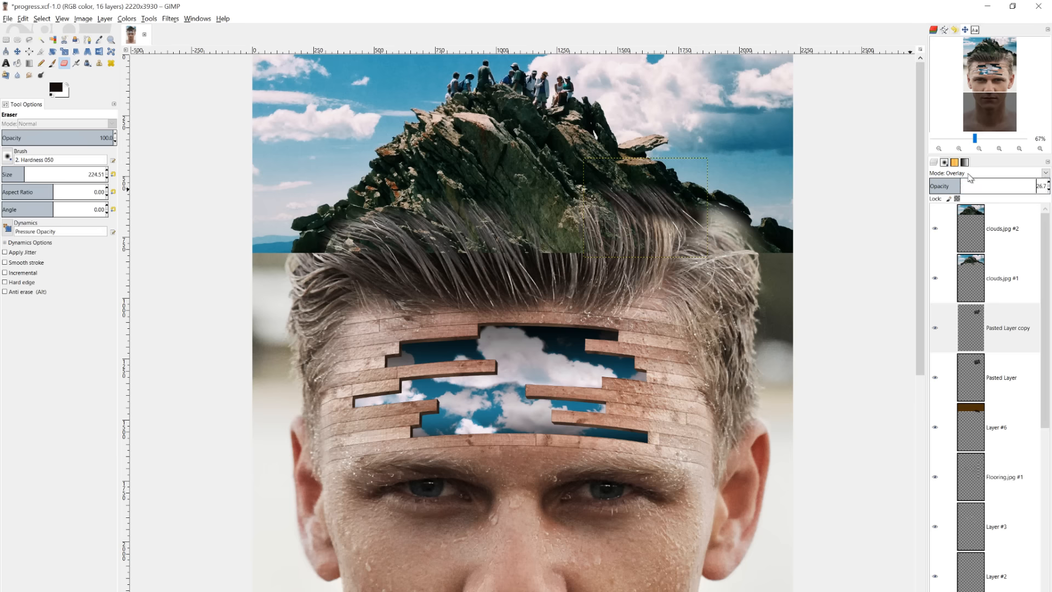
drag(970, 185, 1035, 186)
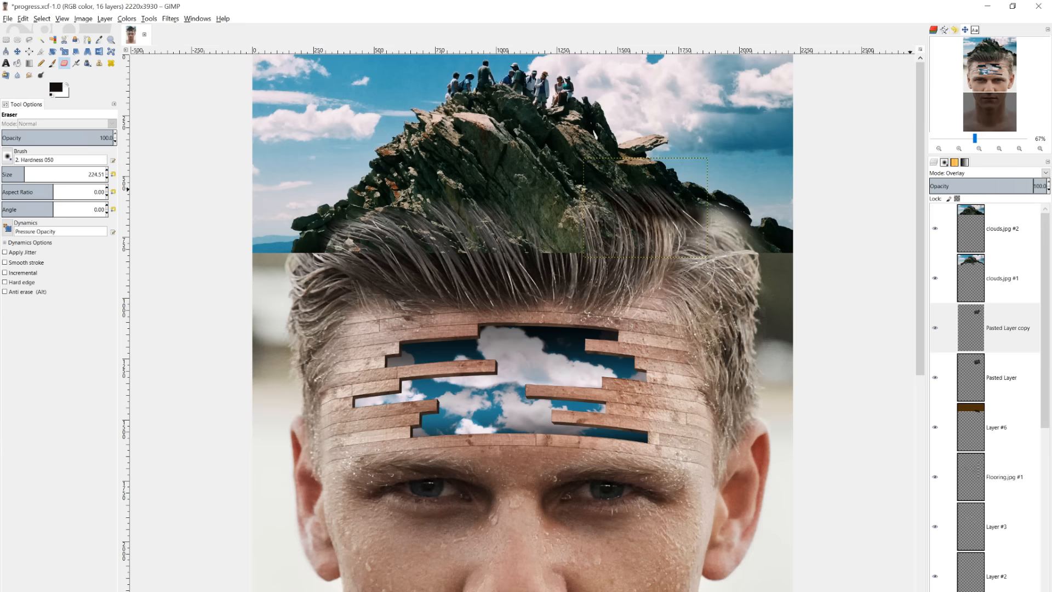
click(991, 174)
click(967, 243)
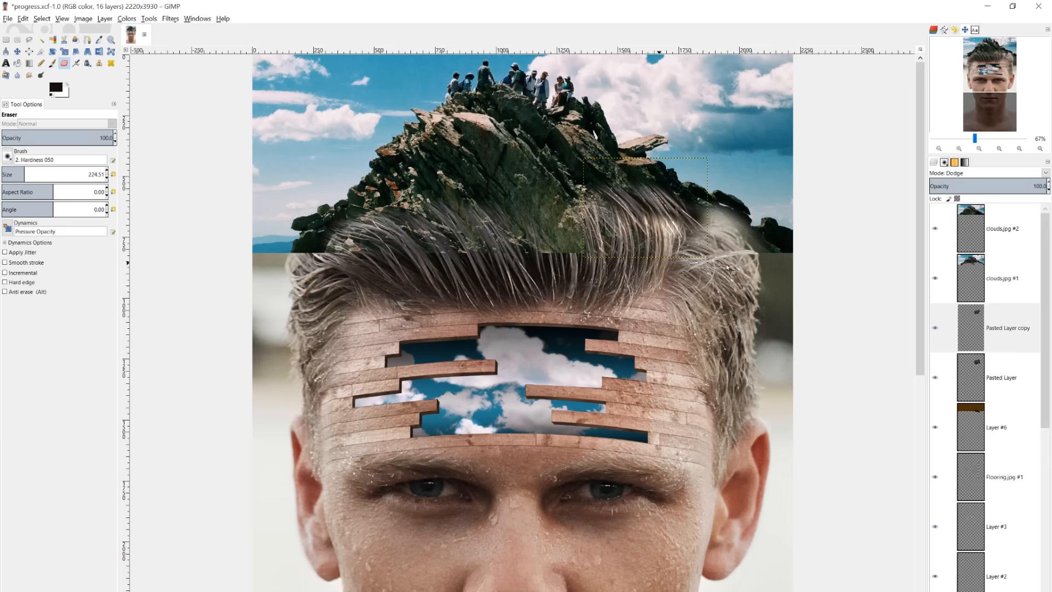
Expand clouds.jpg #1 to the image size and erase its lower edge where the mountain meets the hair.
click(961, 290)
click(935, 278)
click(935, 278)
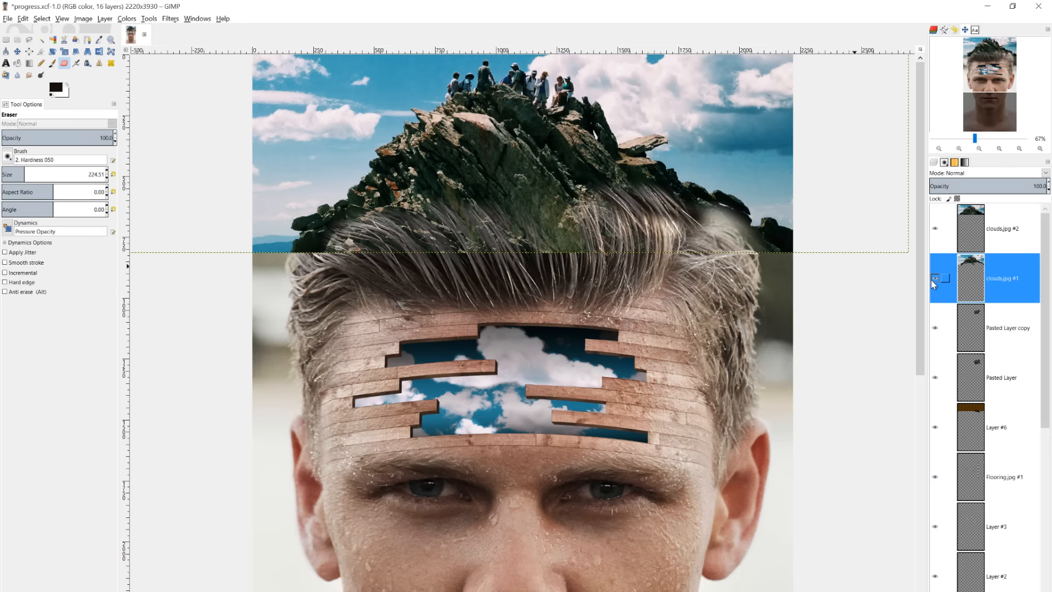
click(83, 19)
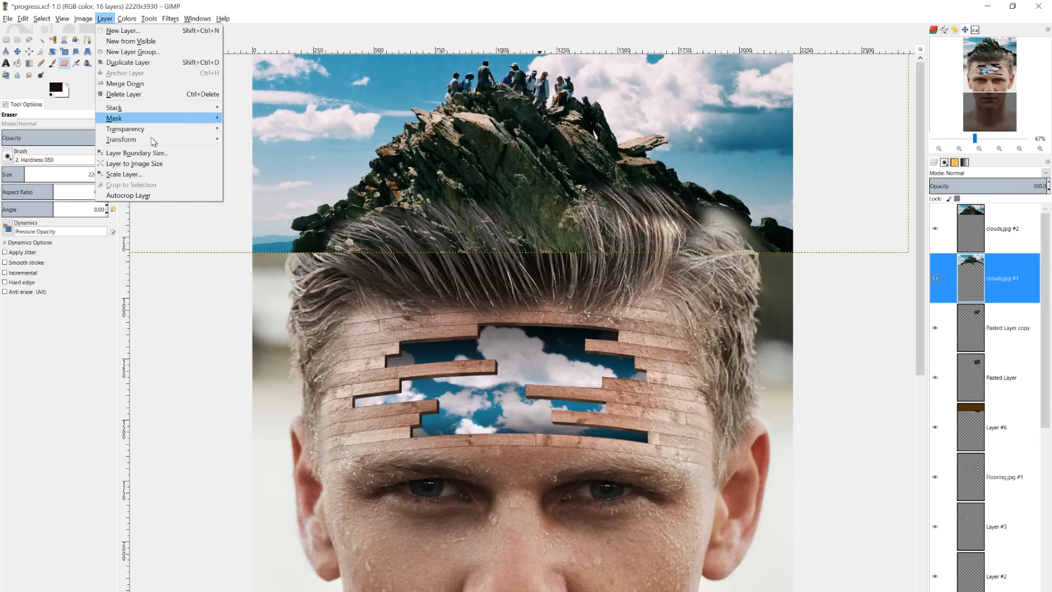
click(153, 163)
click(548, 256)
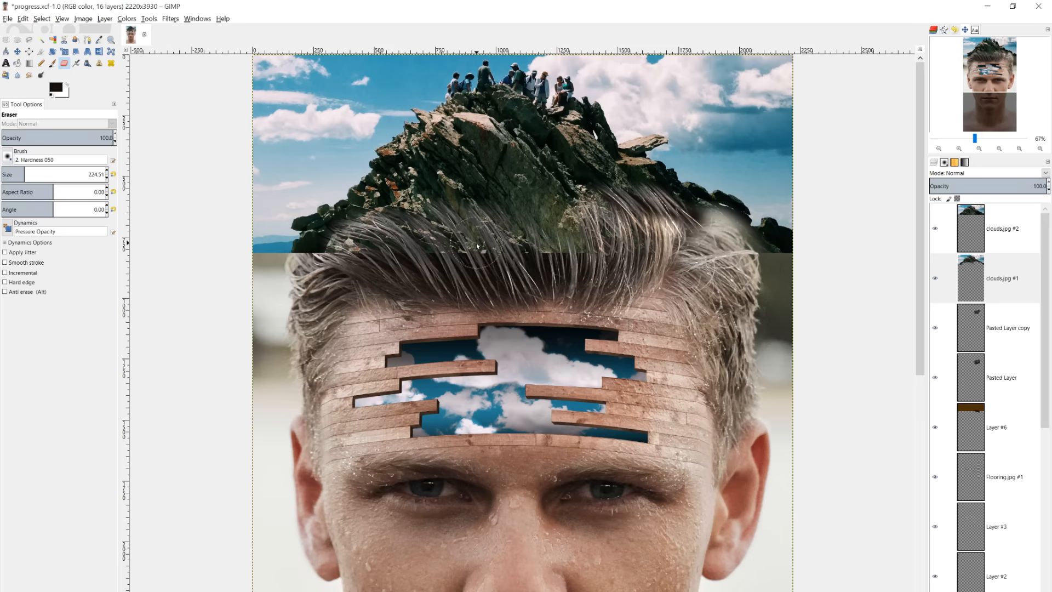
Erase the remaining hard horizontal seam over the hair on clouds.jpg #2 and clouds.jpg #1.
click(1003, 229)
click(516, 263)
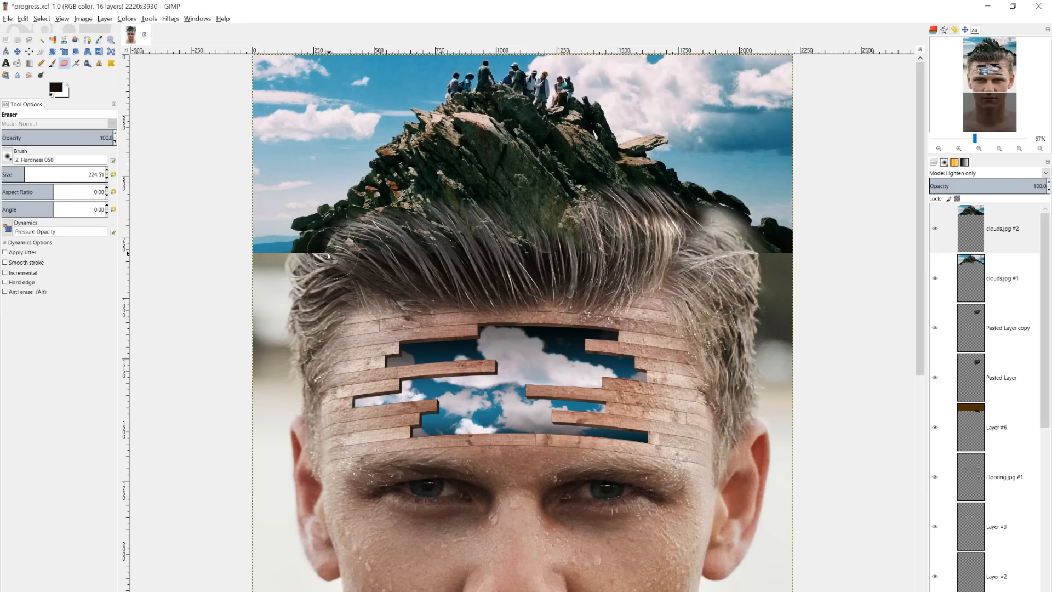
click(988, 235)
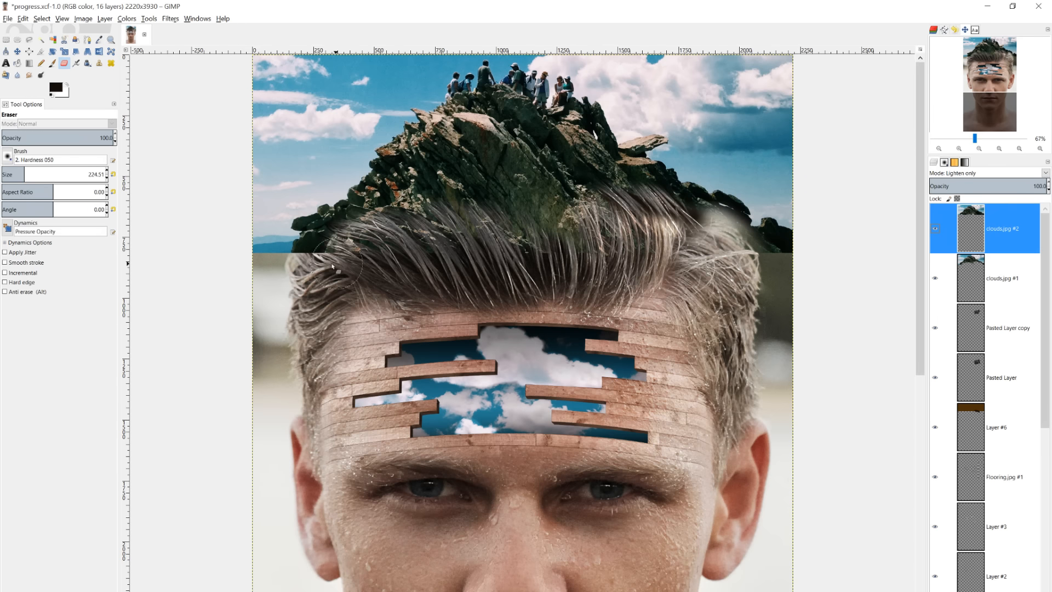
click(987, 273)
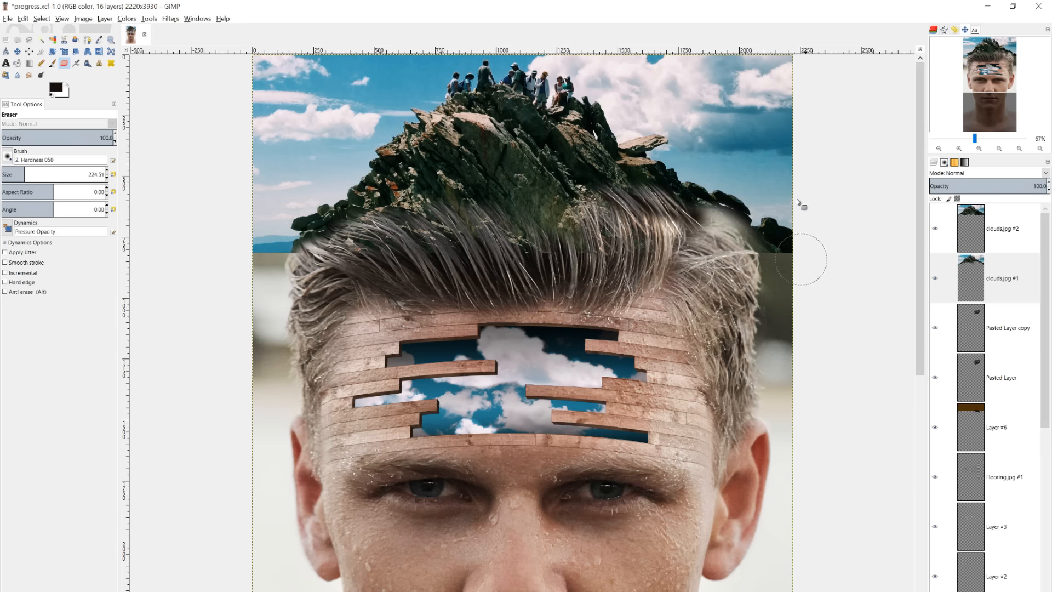
Create a new 2220 x 3930 px layer above clouds.jpg #2.
click(986, 245)
key(shift+ctrl+n)
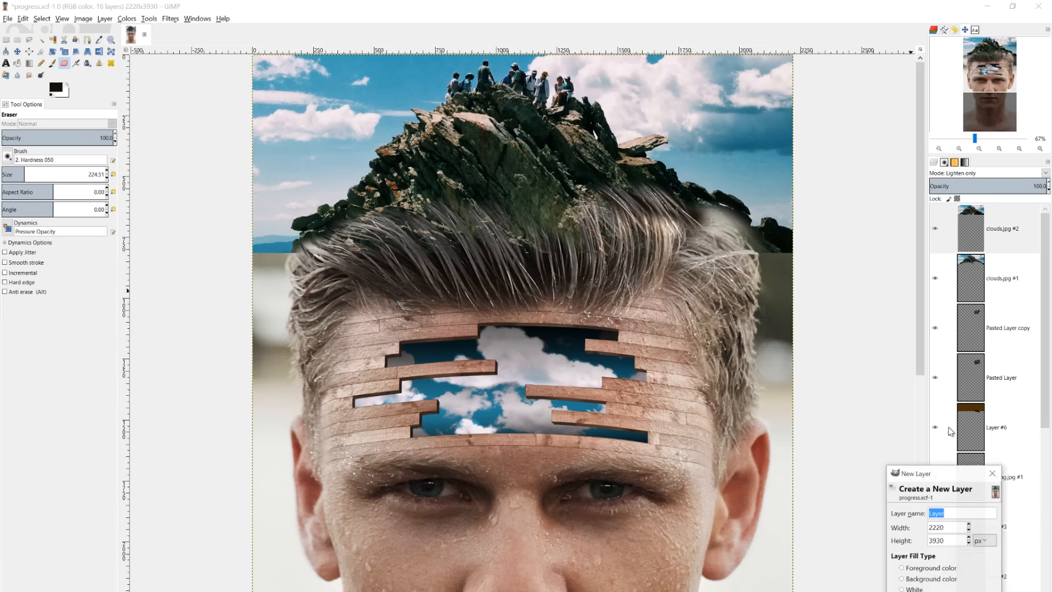
key(Return)
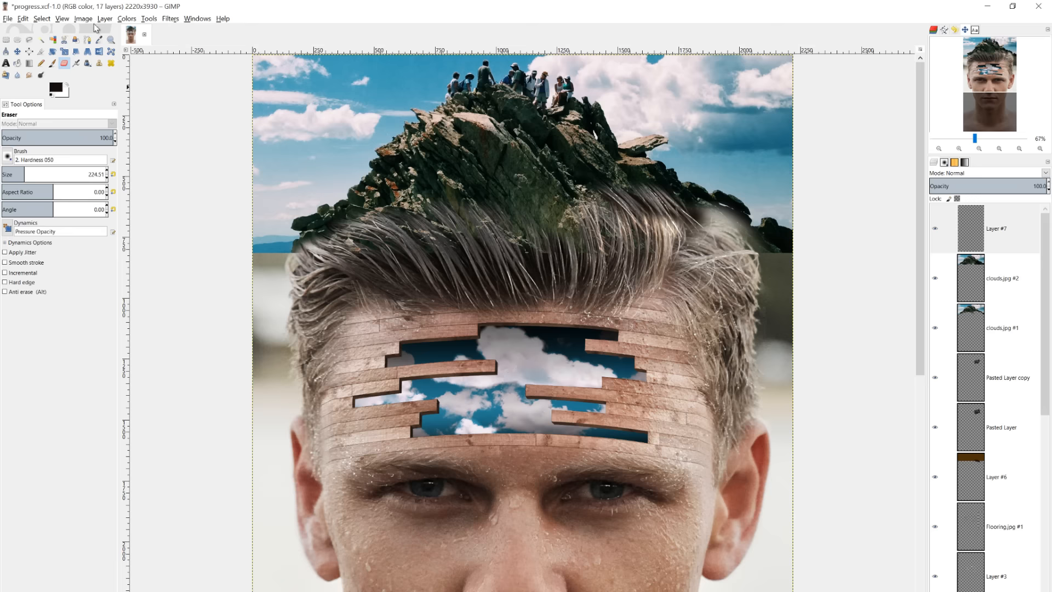
Sample light blue from the sky in clouds.jpg #2 and paint it on Layer #7 over the left end of the horizon seam.
click(99, 39)
click(999, 279)
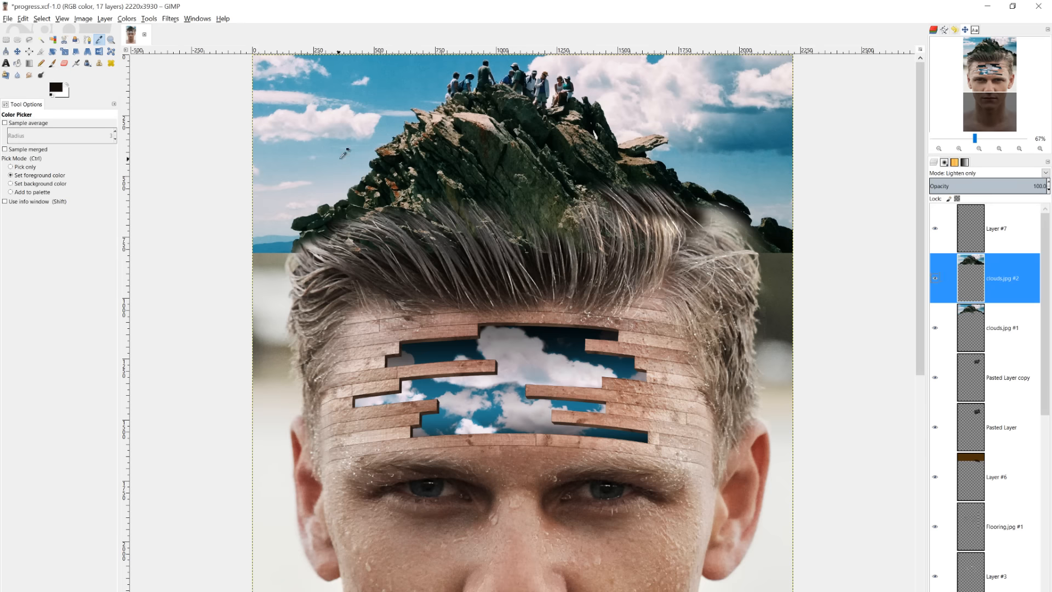
click(339, 152)
click(995, 231)
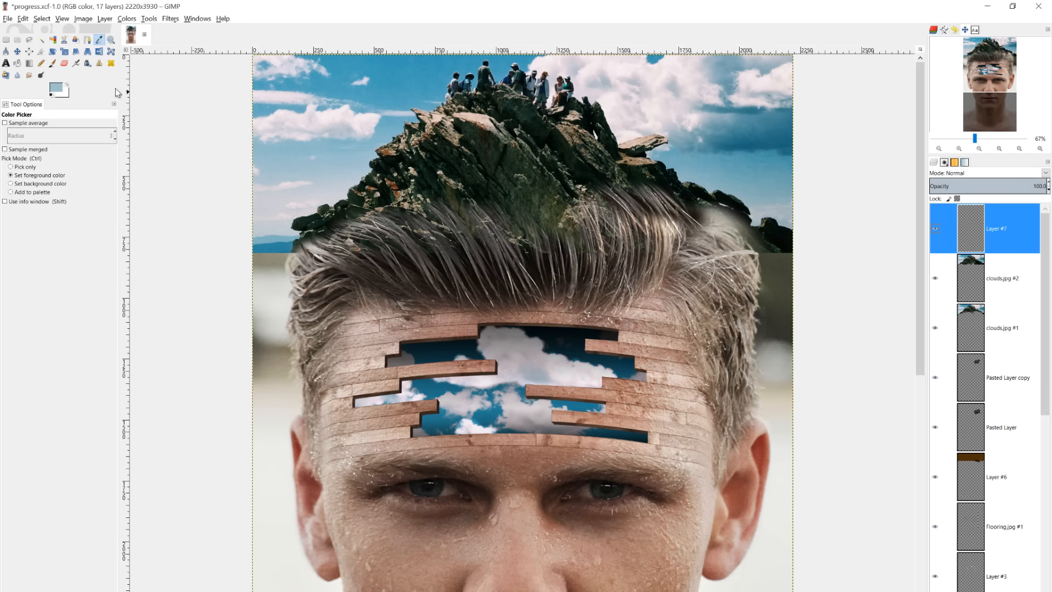
click(52, 63)
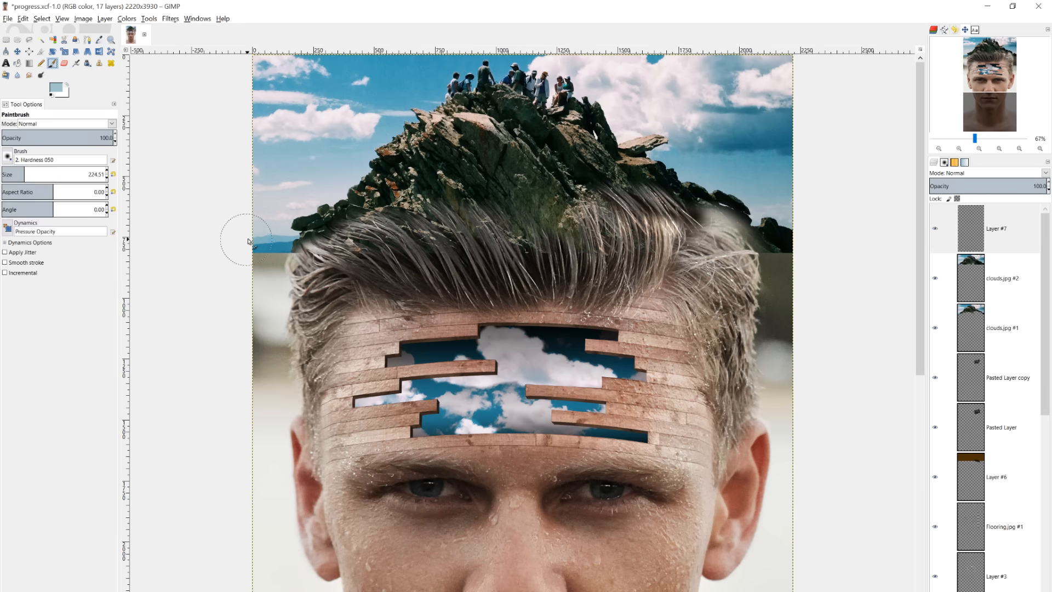
drag(250, 269, 264, 241)
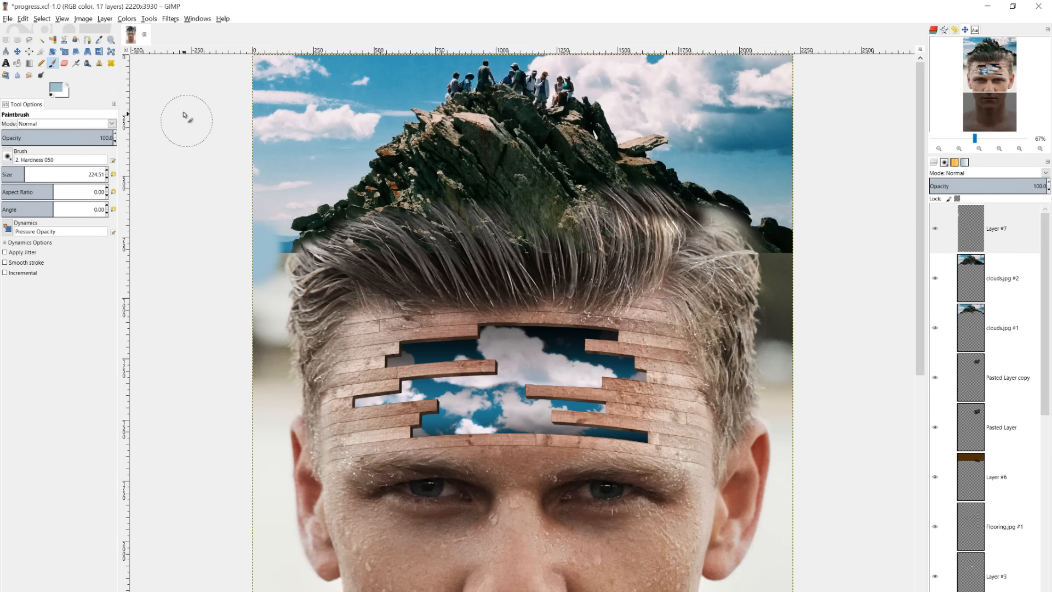
click(99, 40)
key(d)
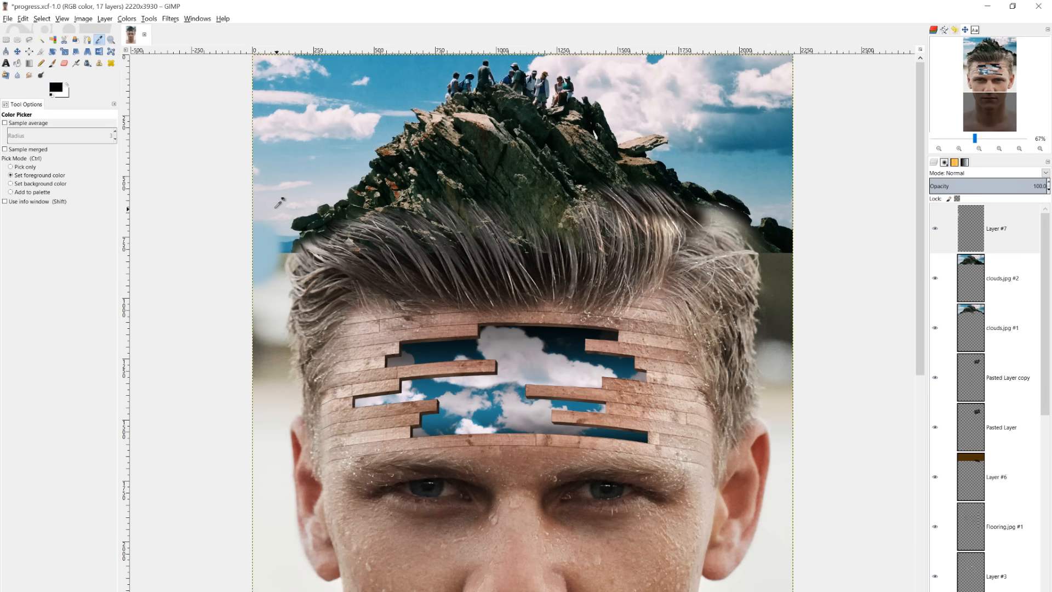
click(53, 63)
drag(257, 215, 262, 246)
key(ctrl+z)
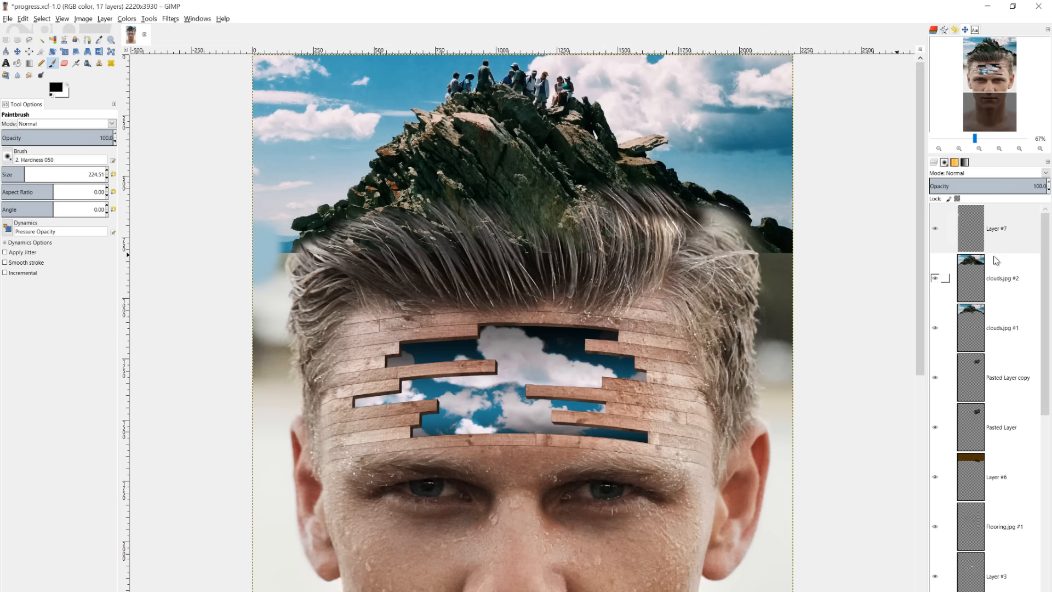
Sample a pale grey from the sky in clouds.jpg #2 and brush it over the seam left of the hair.
click(990, 280)
click(99, 40)
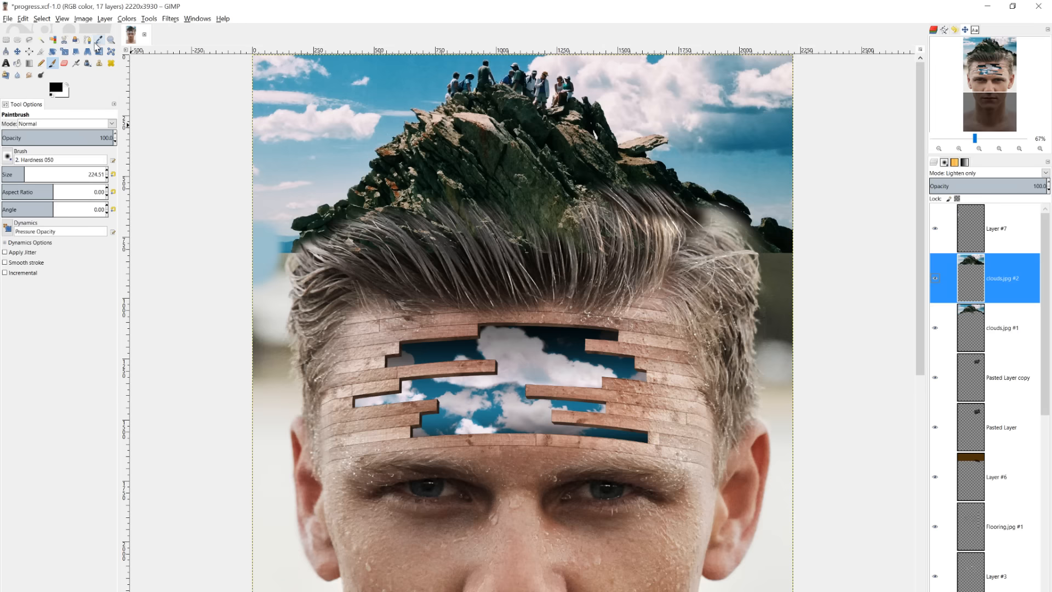
click(280, 201)
click(53, 63)
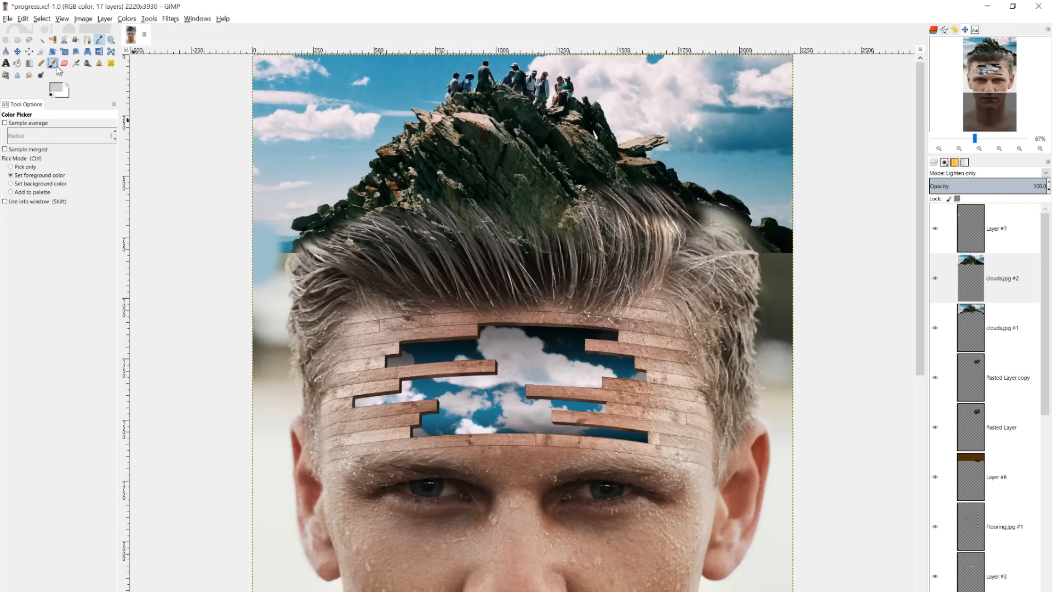
mouse_move(260, 267)
mouse_down()
mouse_move(274, 233)
mouse_move(260, 206)
mouse_move(264, 233)
mouse_up()
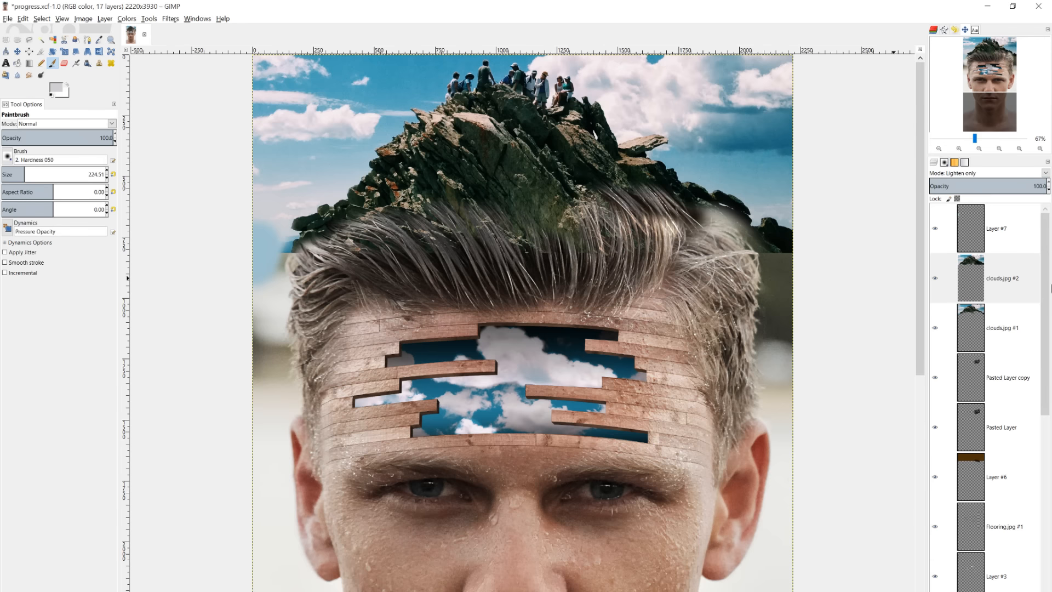
Return to Layer #7 with the pale grey paintbrush and soften the sky beside the mountain's lower left edge.
click(968, 267)
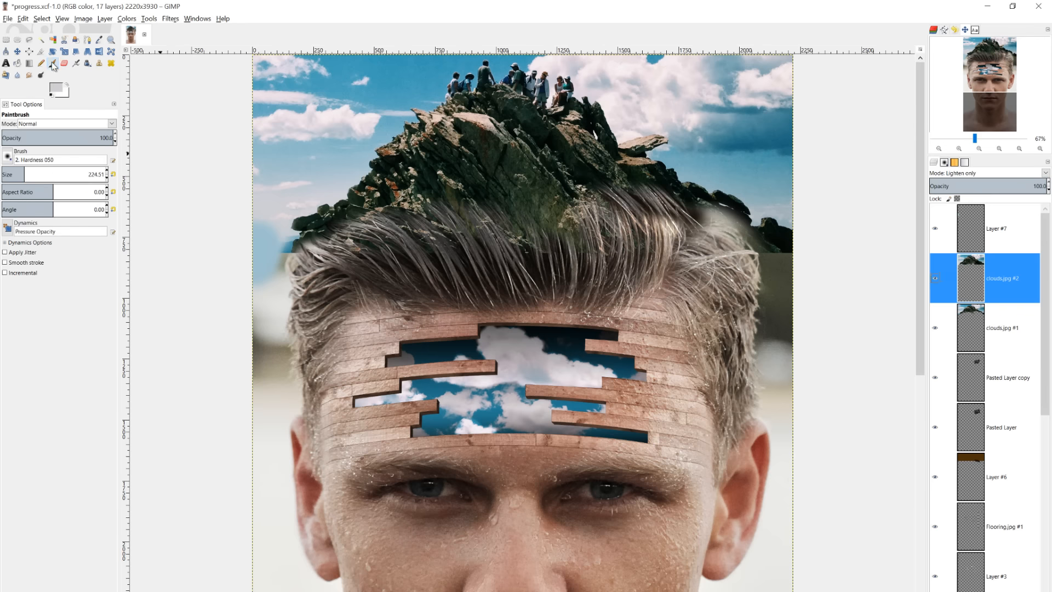
click(99, 39)
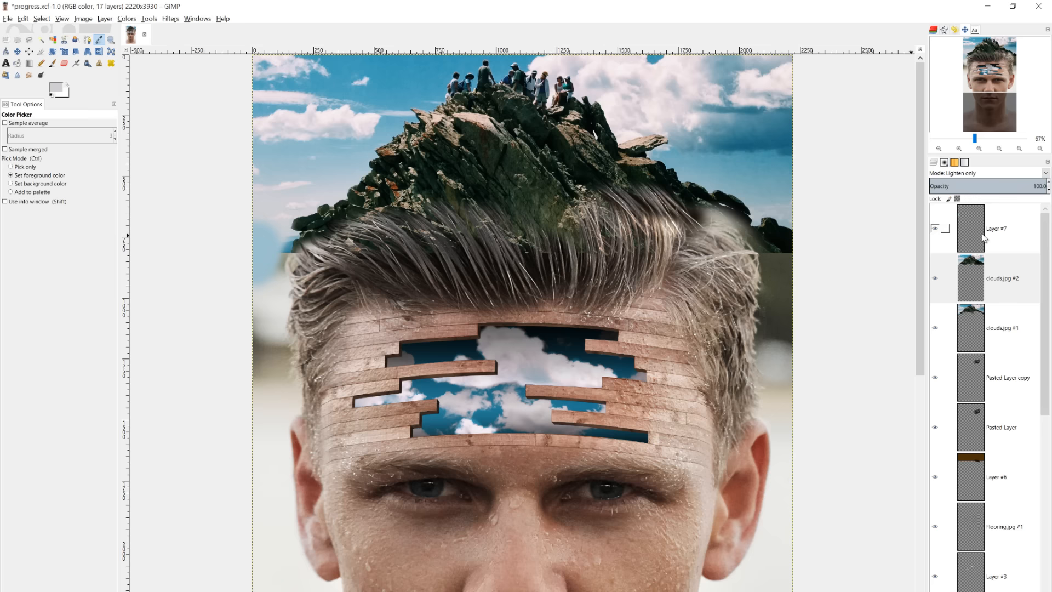
click(985, 238)
key(p)
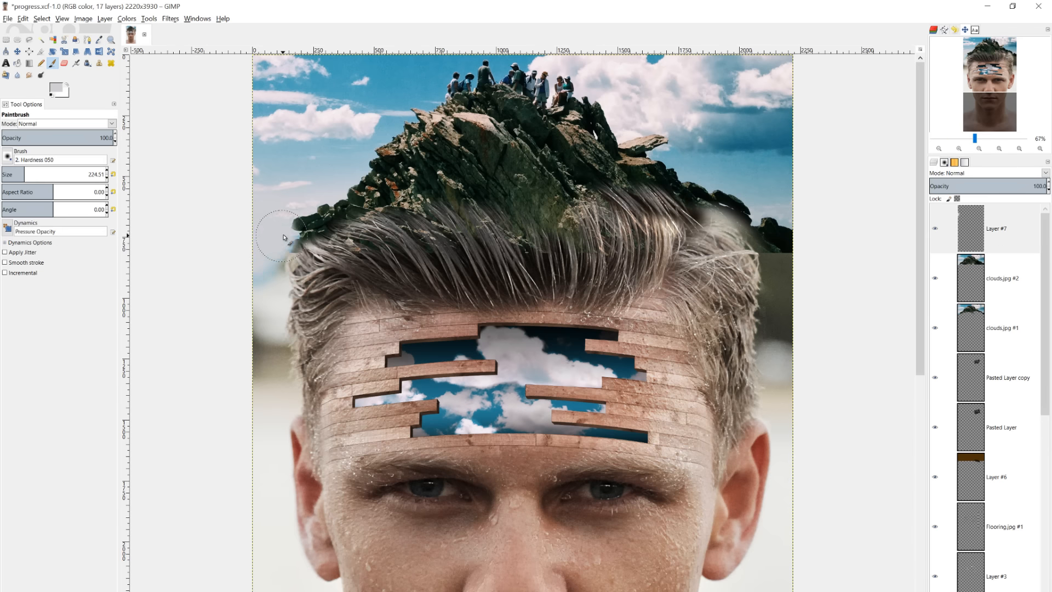
Brush the pale grey on Layer #7 along the background left of the hair, from the mountain's foot downwards.
drag(270, 281, 266, 319)
mouse_move(274, 251)
mouse_down()
mouse_move(282, 239)
mouse_move(263, 211)
mouse_move(301, 198)
mouse_move(285, 213)
mouse_up()
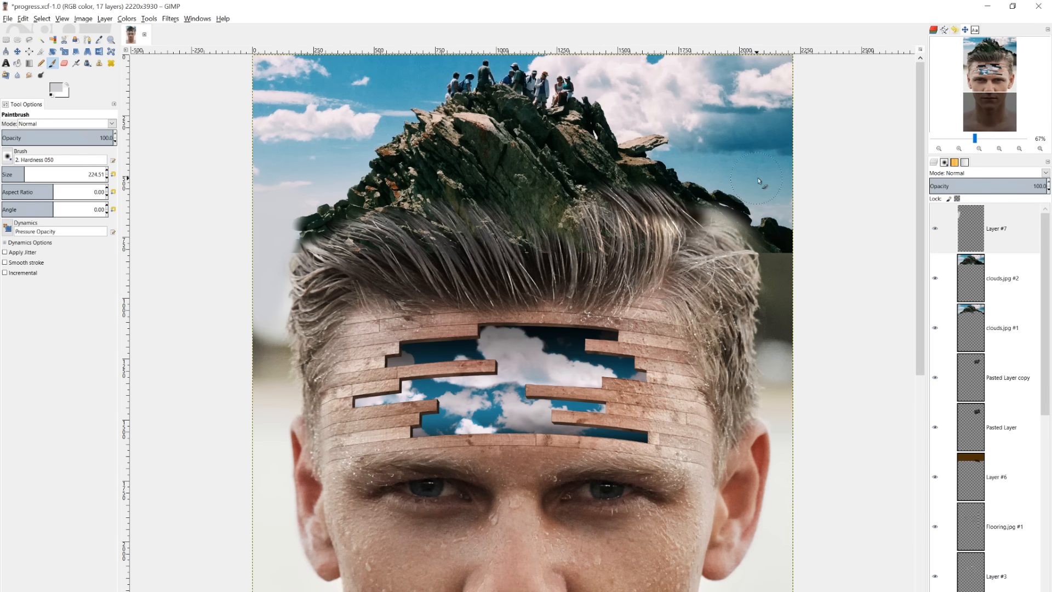
click(946, 233)
click(101, 41)
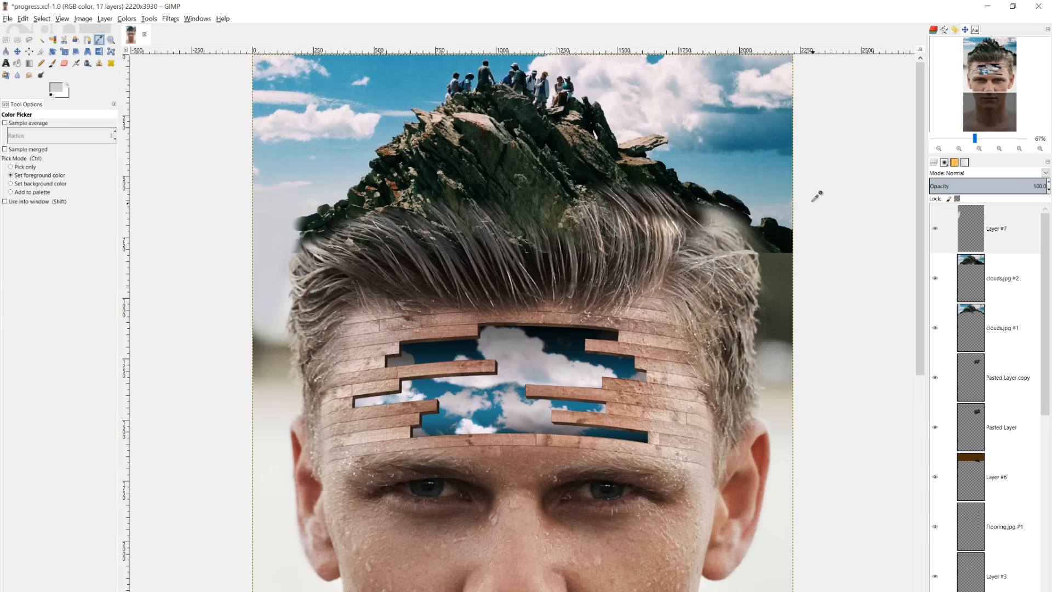
click(781, 178)
click(53, 63)
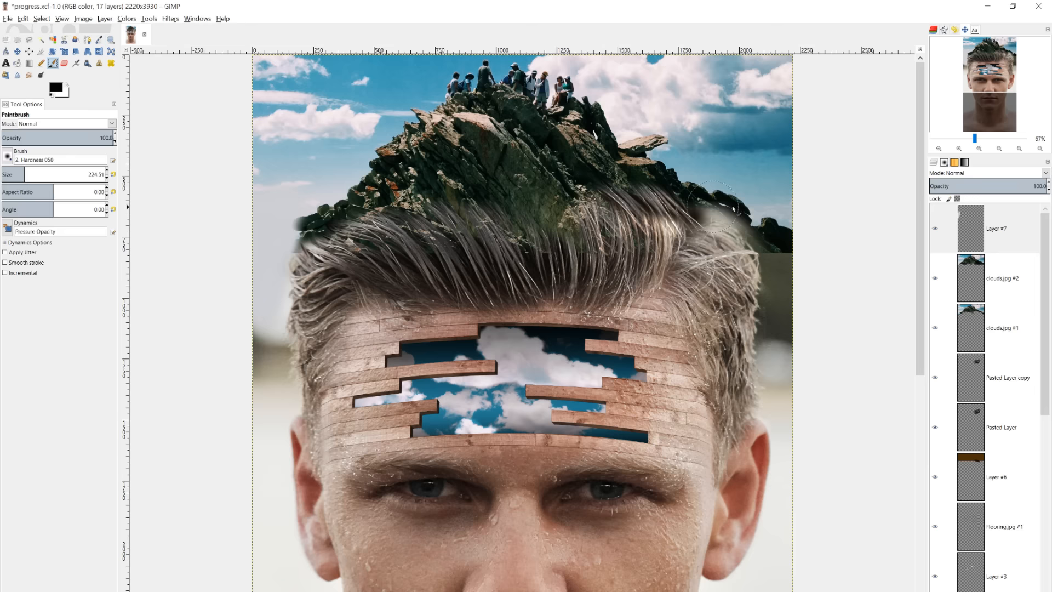
mouse_move(786, 200)
mouse_down()
mouse_move(798, 207)
mouse_move(803, 257)
mouse_up()
Sample blue from the right-hand sky in clouds.jpg #2 and paint it on Layer #7 down the background right of the hair.
click(954, 282)
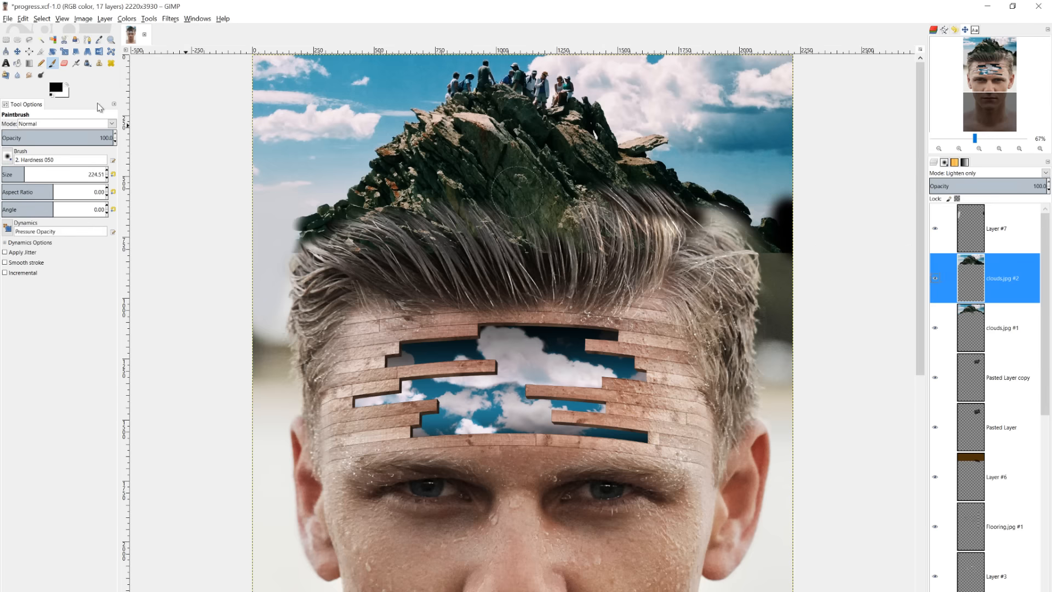
click(99, 40)
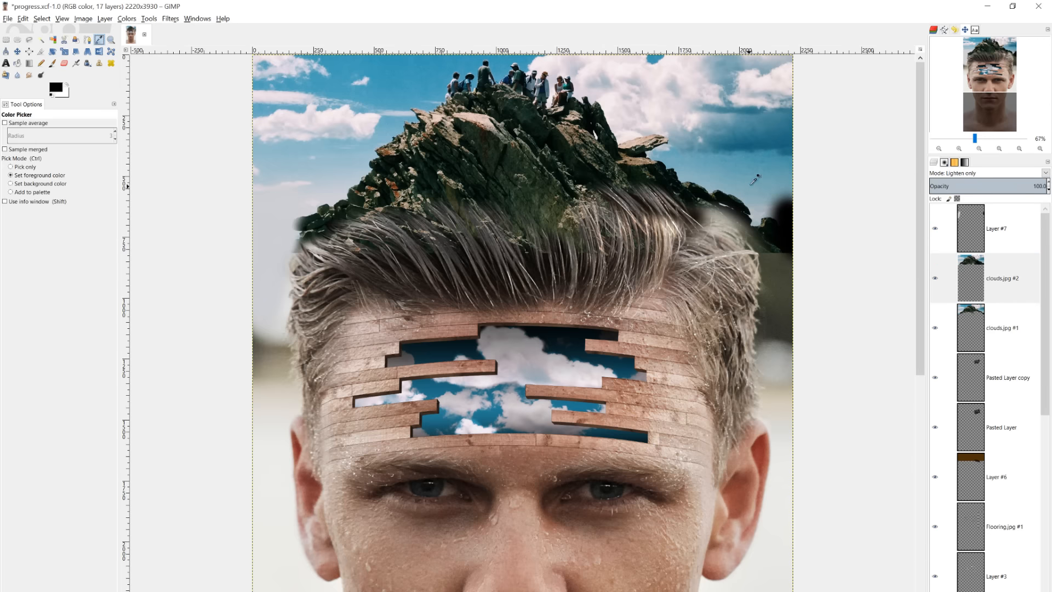
click(786, 180)
click(975, 231)
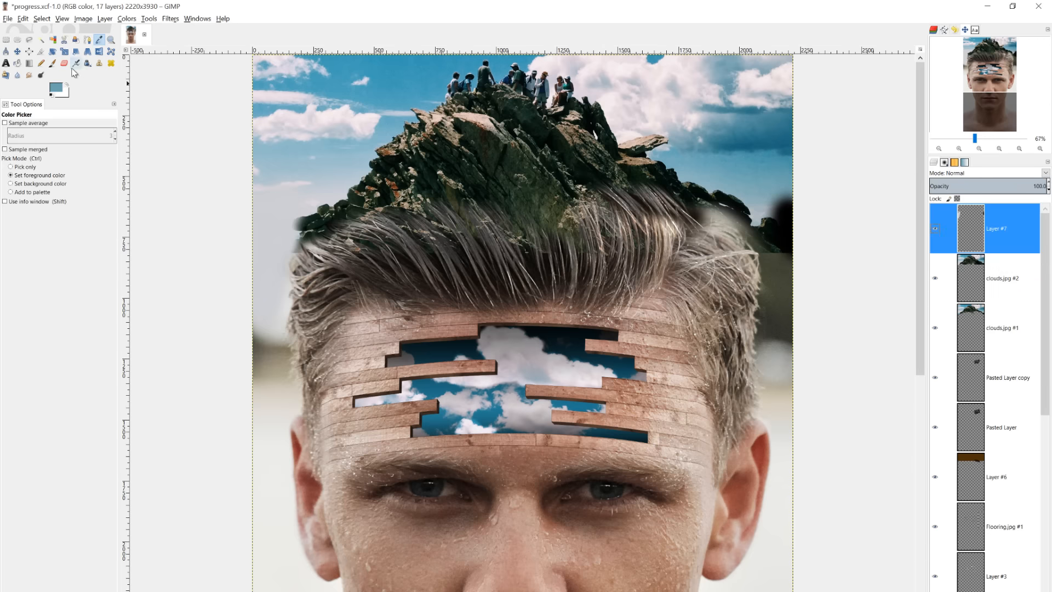
key(p)
mouse_move(787, 208)
mouse_down()
mouse_move(789, 239)
mouse_move(769, 226)
mouse_move(779, 236)
mouse_move(784, 210)
mouse_move(788, 219)
mouse_move(760, 234)
mouse_up()
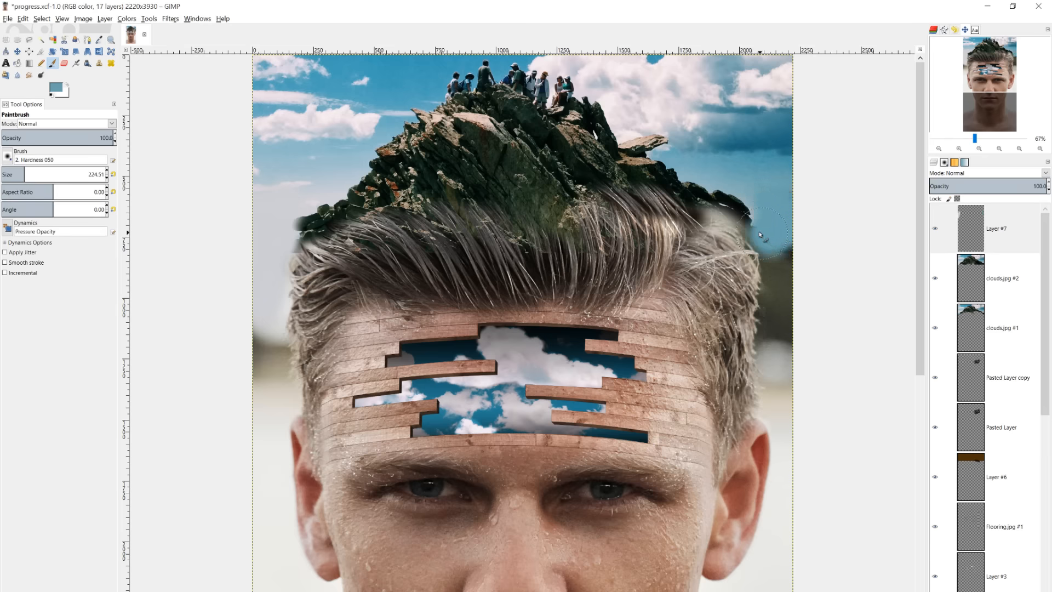
mouse_move(789, 281)
mouse_down()
mouse_move(777, 260)
mouse_move(778, 324)
mouse_move(774, 316)
mouse_move(783, 329)
mouse_move(773, 345)
mouse_move(792, 347)
mouse_move(777, 359)
mouse_move(801, 404)
mouse_up()
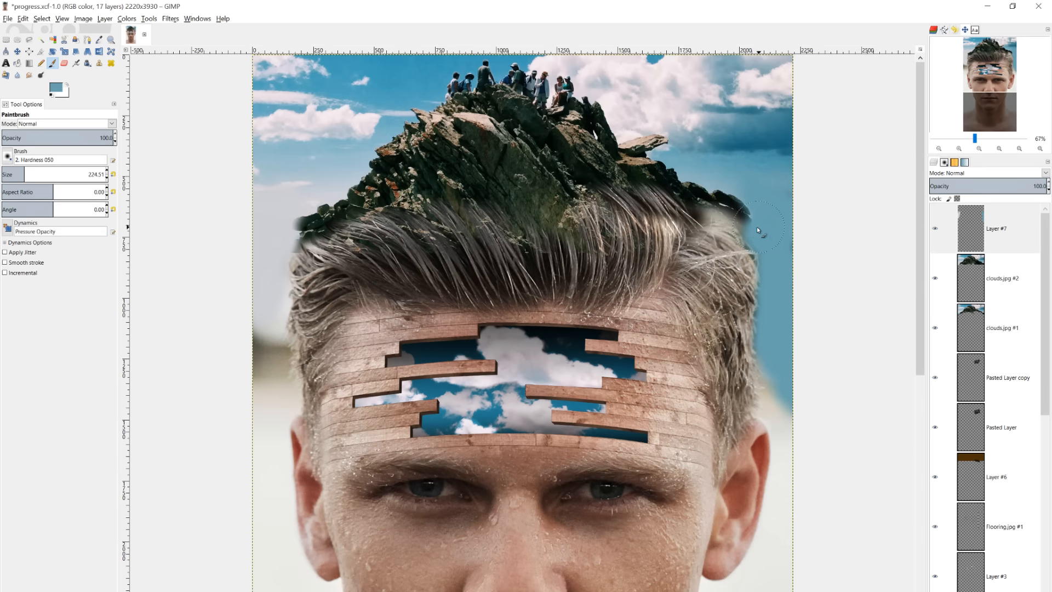
Sample the pale grey painted left of the hair and extend it down the background to the top of the ear.
click(99, 39)
click(262, 263)
click(53, 63)
mouse_move(280, 338)
mouse_down()
mouse_move(260, 348)
mouse_move(262, 337)
mouse_move(268, 355)
mouse_move(283, 344)
mouse_move(278, 380)
mouse_move(268, 383)
mouse_move(283, 385)
mouse_move(269, 425)
mouse_up()
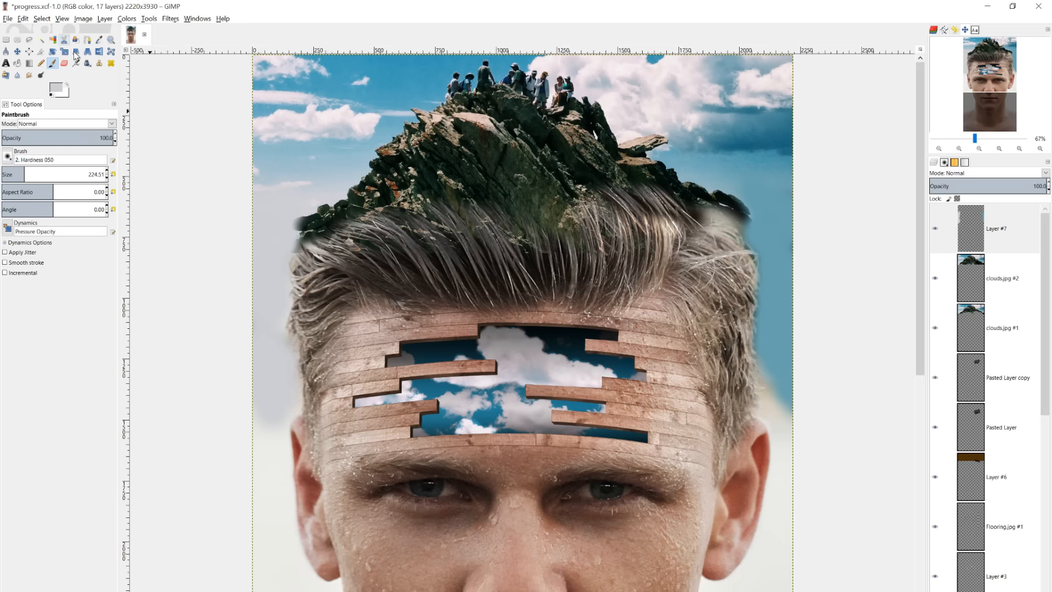
Sample light blue from the sky in clouds.jpg #2 and paint it on Layer #7 over the lower background right of the hair.
click(99, 40)
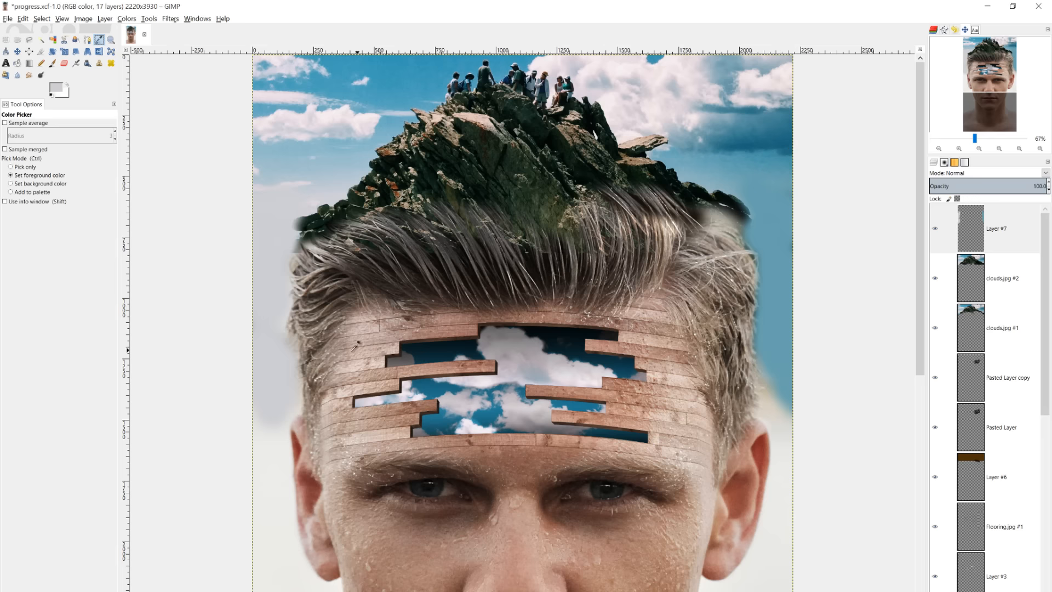
key(d)
click(959, 262)
click(329, 181)
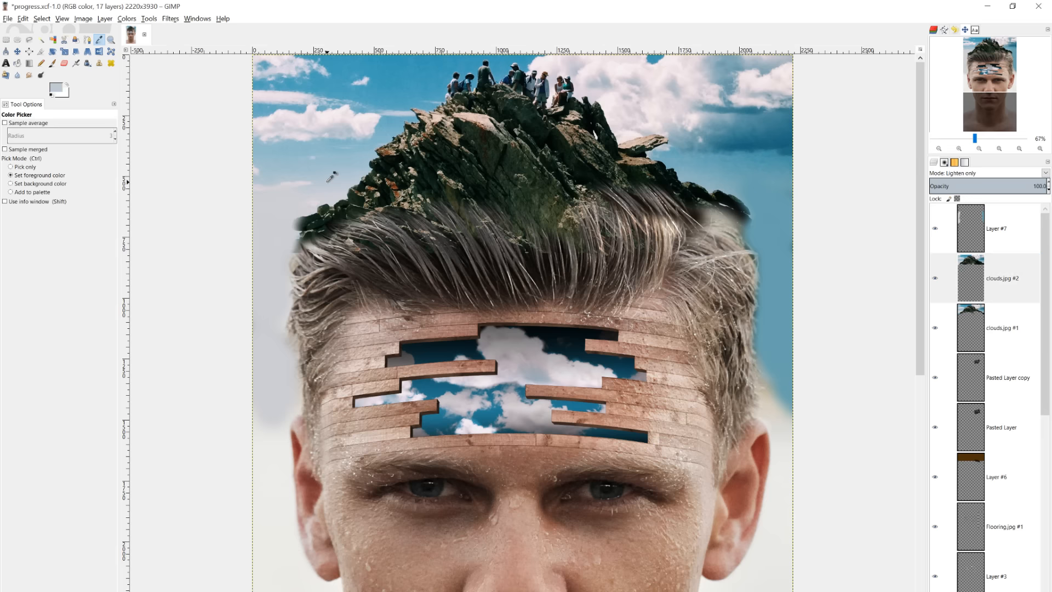
click(52, 63)
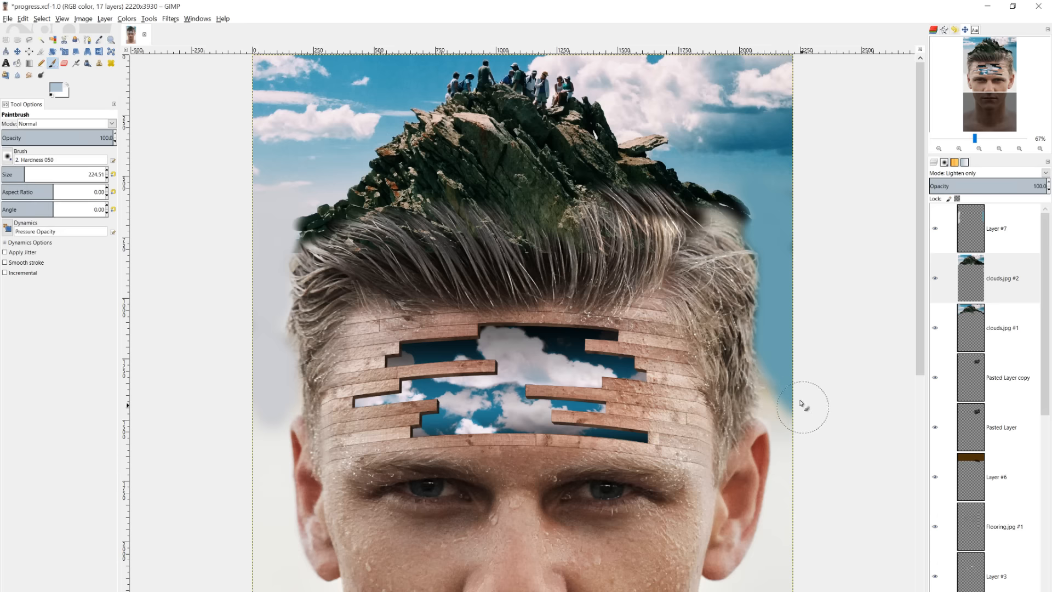
key(Page_Up)
mouse_move(807, 382)
mouse_down()
mouse_move(794, 383)
mouse_move(801, 404)
mouse_move(775, 352)
mouse_move(781, 378)
mouse_up()
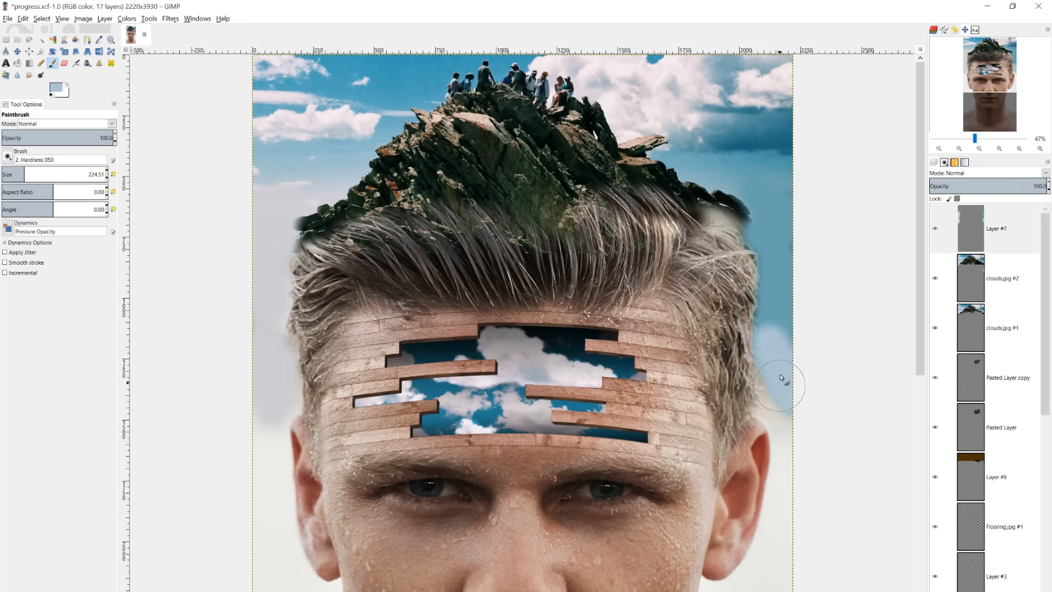
mouse_move(781, 324)
mouse_down()
mouse_move(773, 333)
mouse_move(798, 312)
mouse_up()
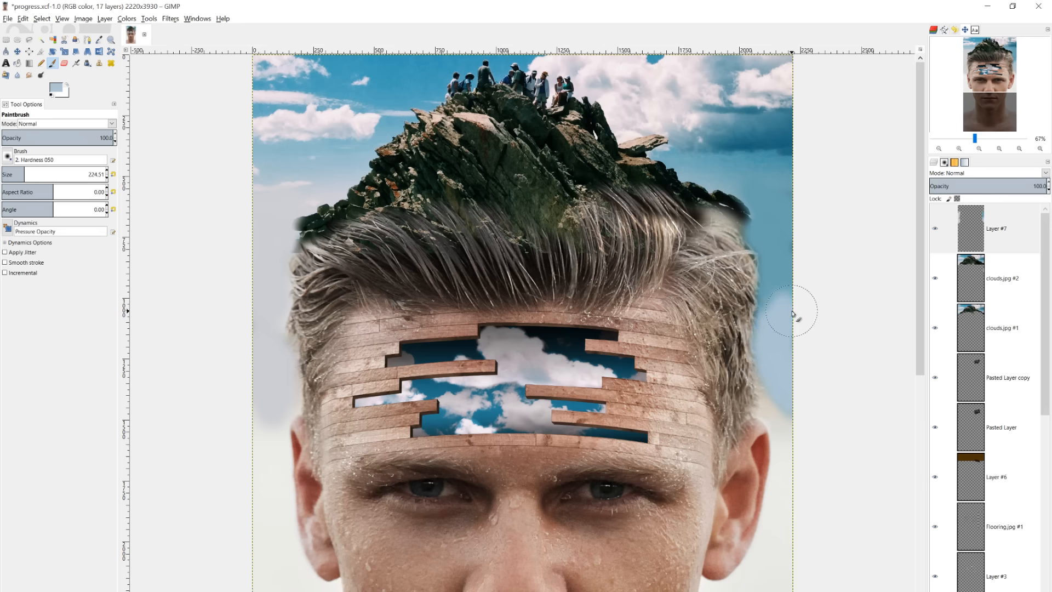
Apply a linear Motion Blur with length 145 and angle 90 to Layer #7.
click(957, 218)
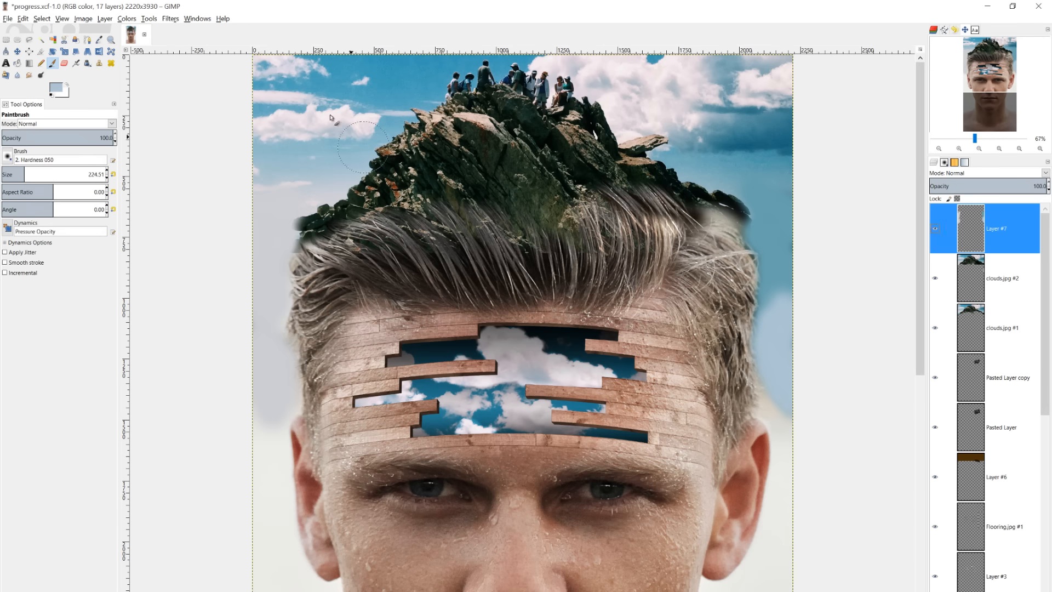
click(174, 19)
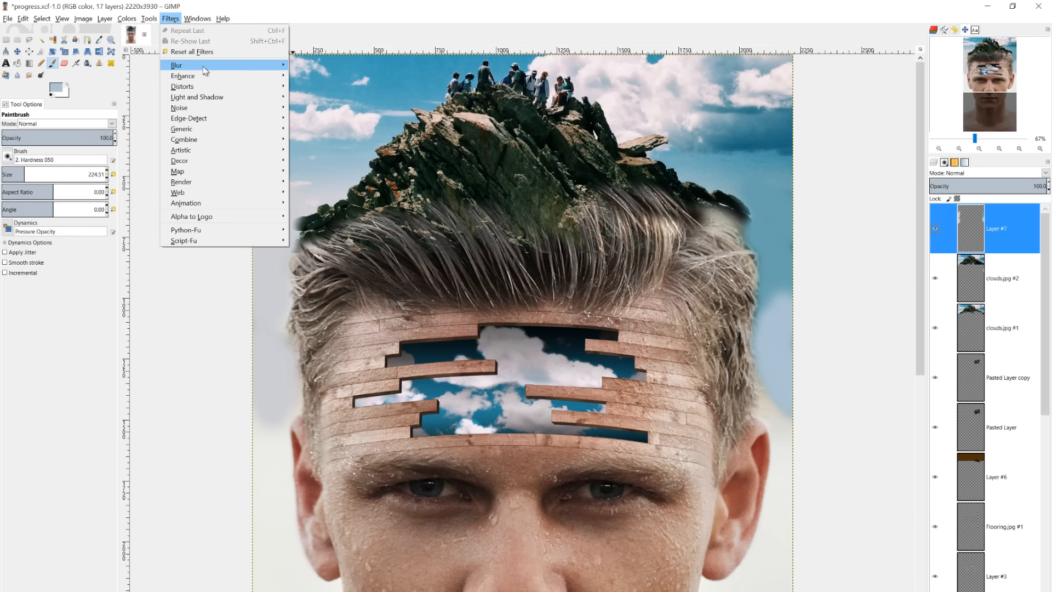
mouse_move(206, 65)
click(326, 89)
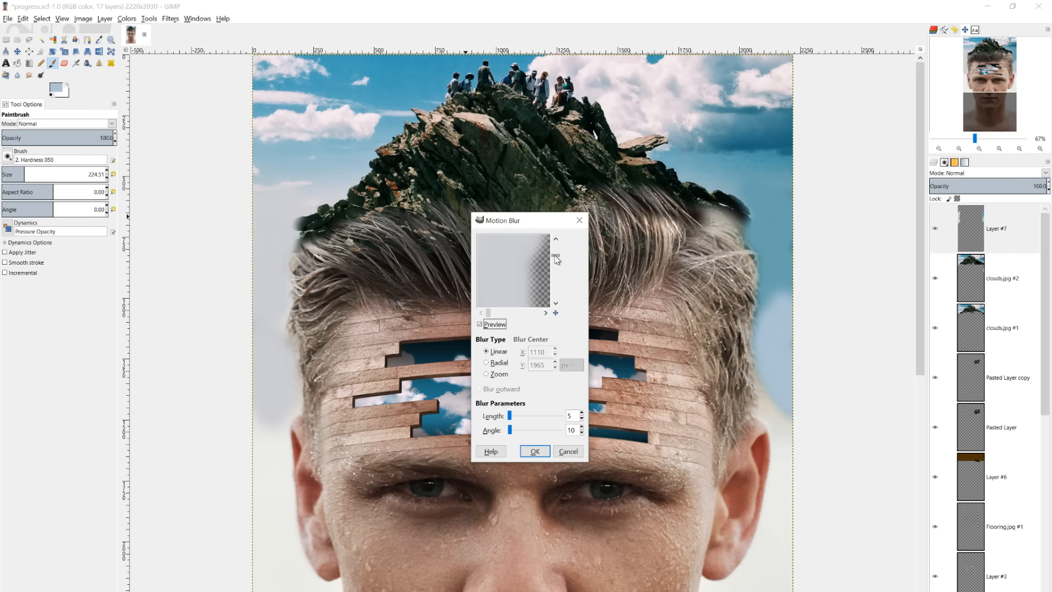
drag(510, 416, 534, 416)
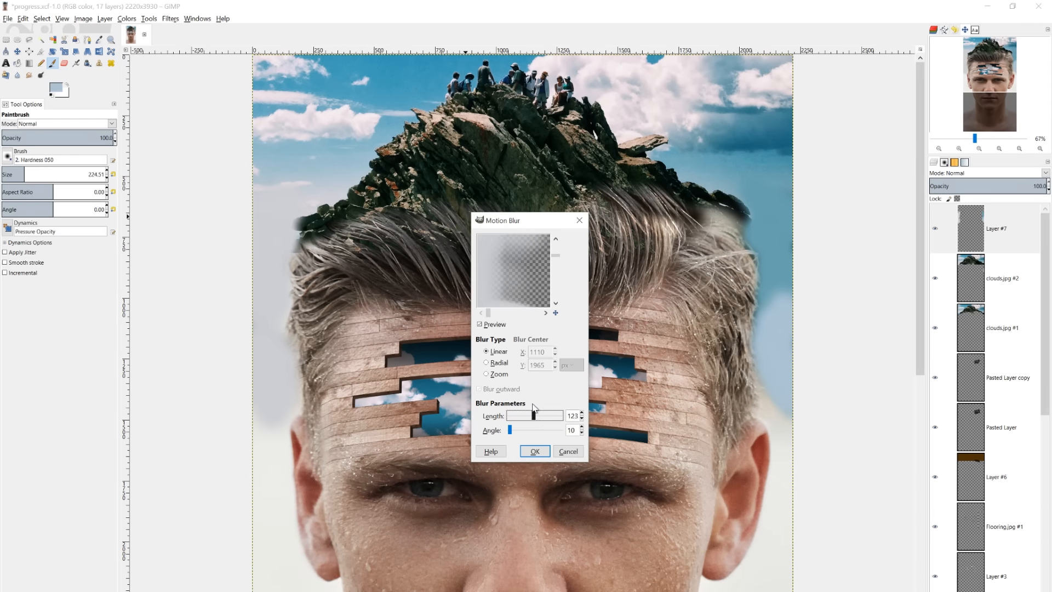
double_click(571, 430)
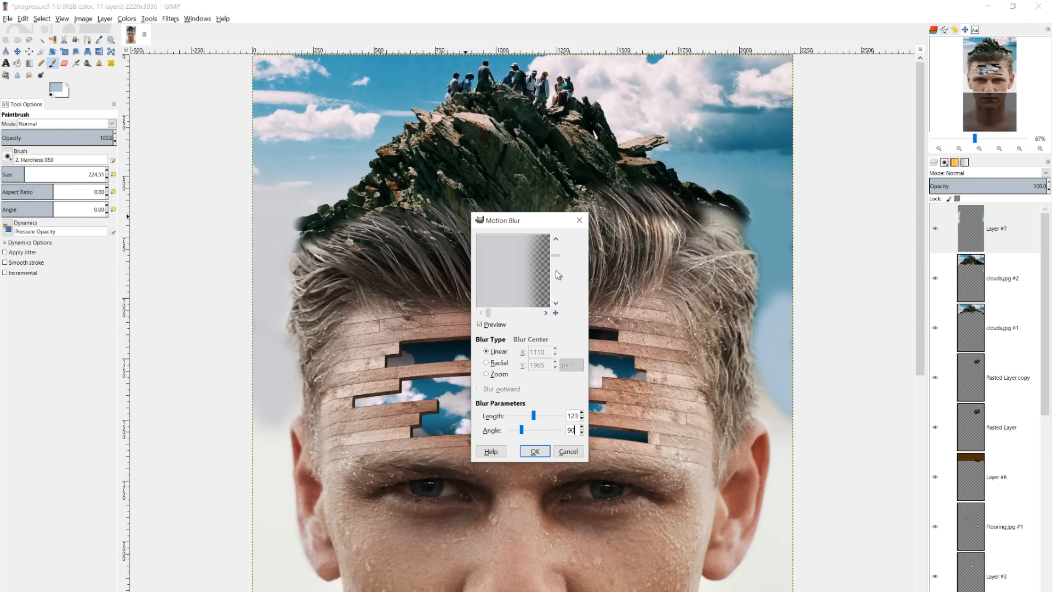
drag(556, 256, 558, 250)
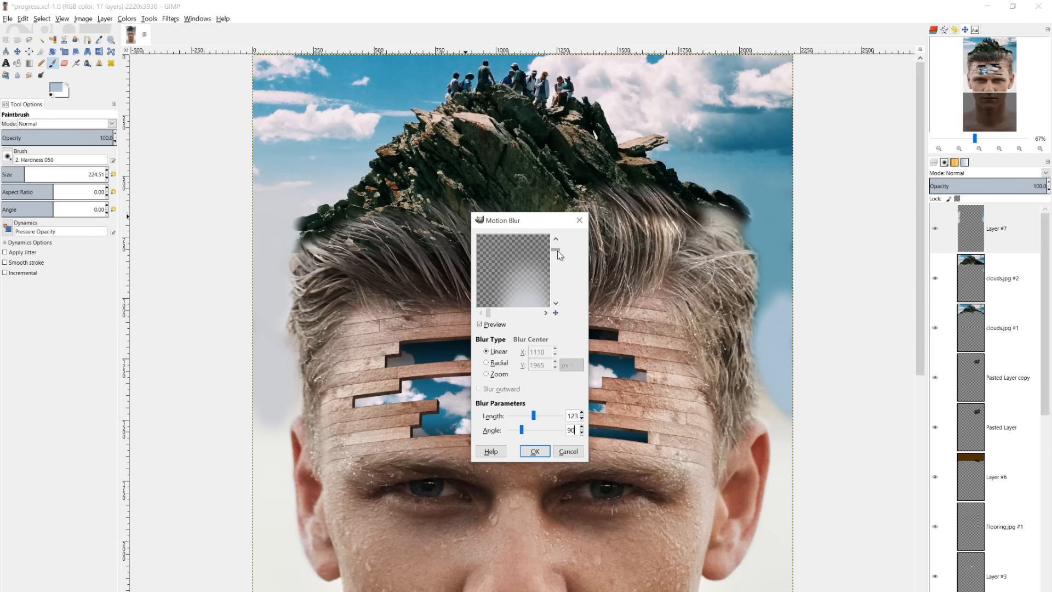
drag(534, 416, 541, 420)
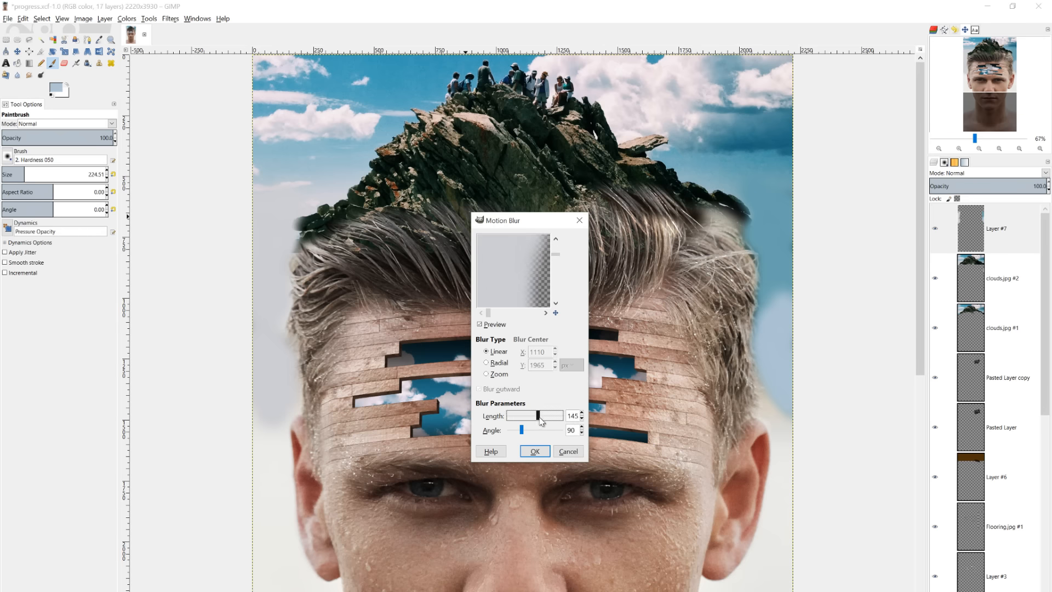
click(538, 452)
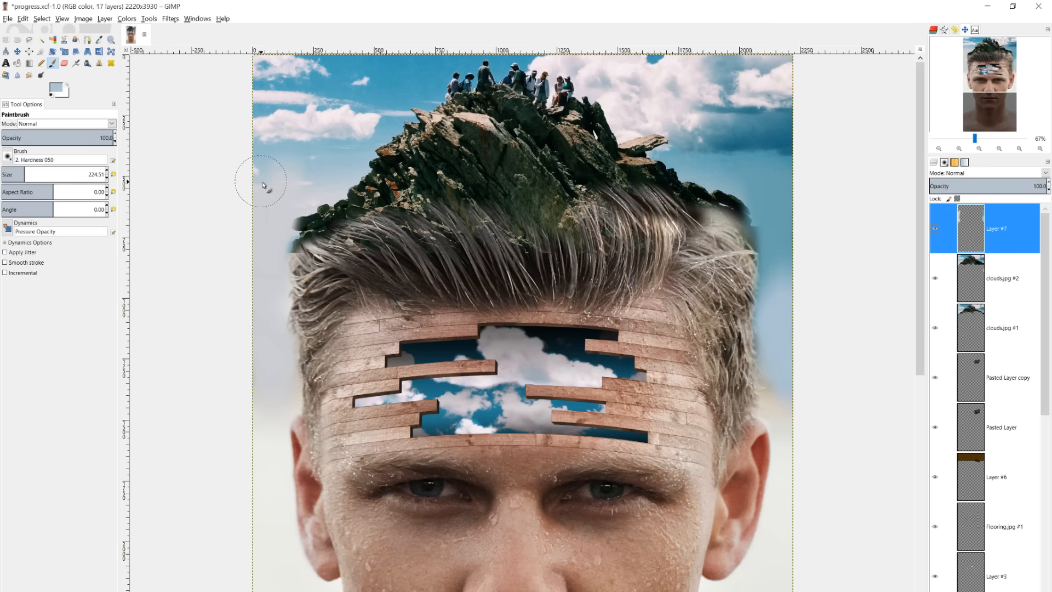
Erase Layer #7's paint from the mountain's lower left and right edges, using an eraser reduced to about size 55.
click(67, 63)
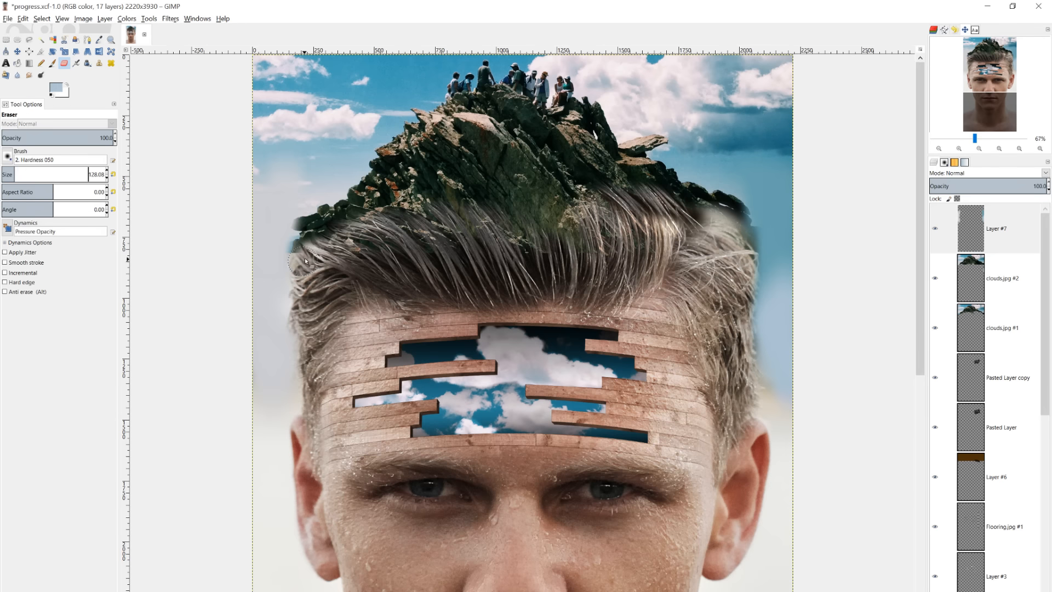
key(bracketleft)
key(bracketleft)
key(bracketleft)
key(bracketleft)
key(bracketleft)
mouse_move(19, 174)
mouse_down()
mouse_move(7, 176)
mouse_move(25, 175)
mouse_up()
drag(65, 175, 37, 176)
key(bracketleft)
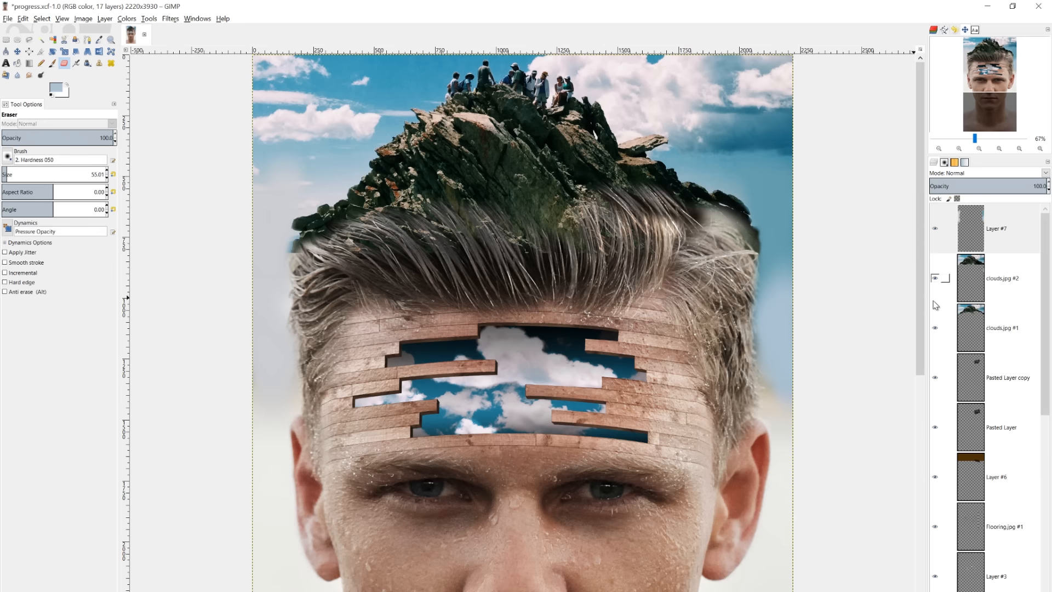
Toggle the visibility of clouds.jpg #2 and clouds.jpg #1 to check what each contributes around the hair edge.
click(976, 274)
click(936, 278)
click(936, 279)
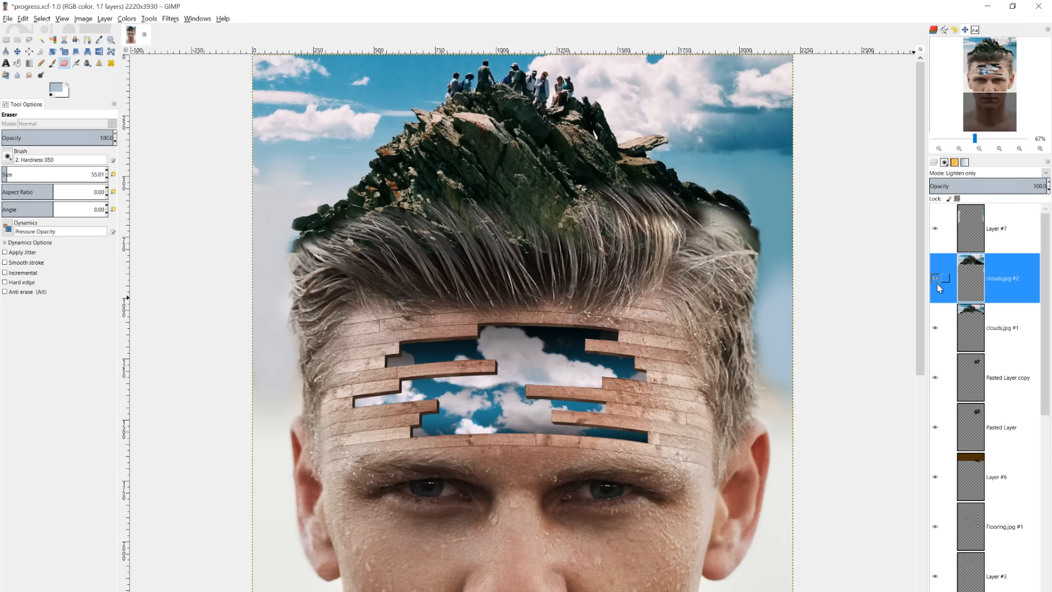
click(936, 327)
click(936, 328)
click(936, 328)
click(937, 327)
click(972, 330)
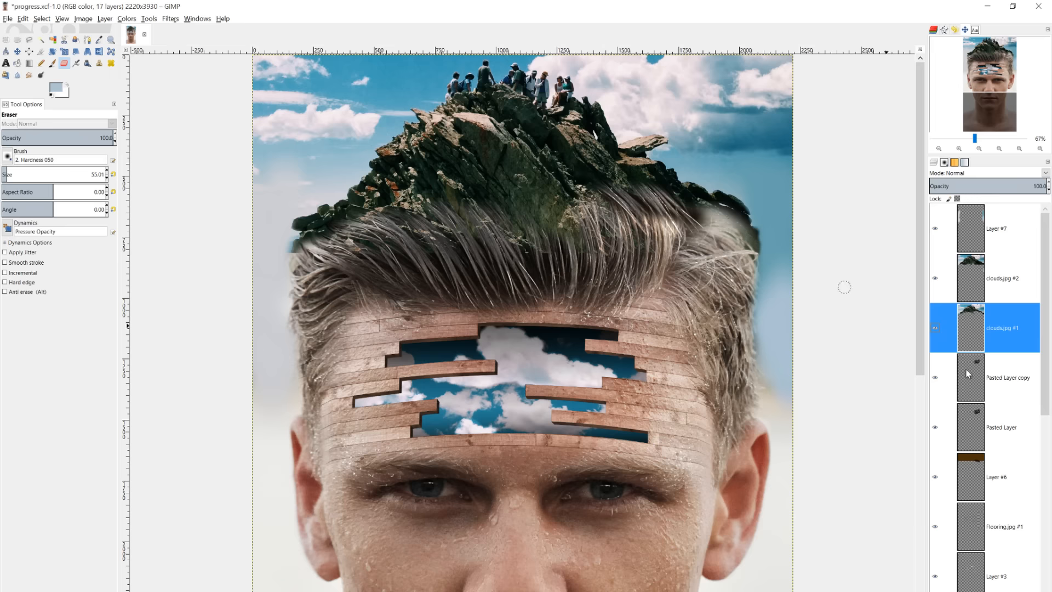
click(968, 375)
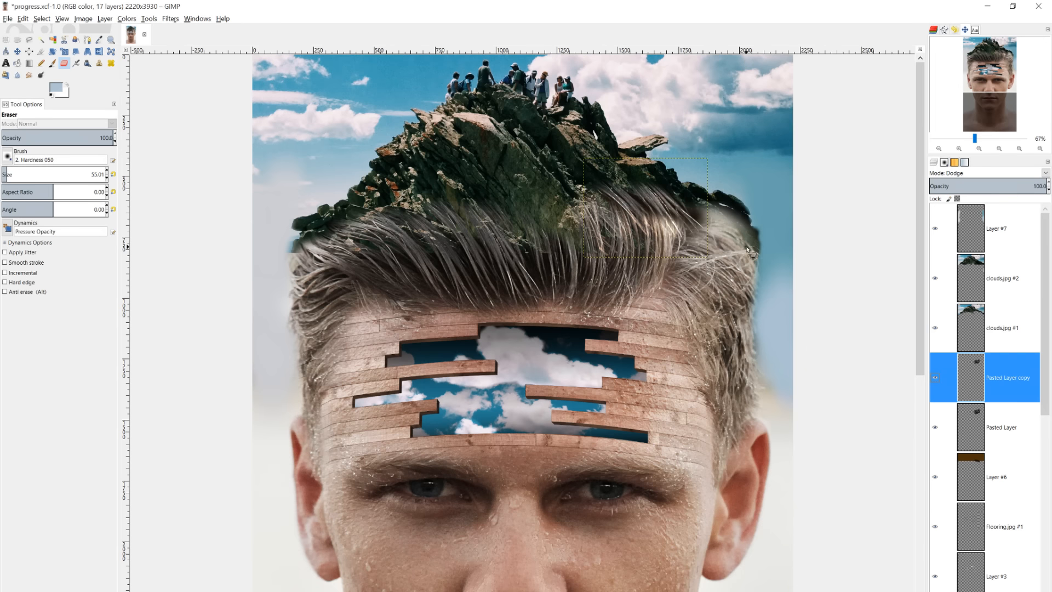
Paint black on Layer #6 along the hair's upper right edge with the size 55 paintbrush to reveal the rocks.
click(982, 444)
click(984, 467)
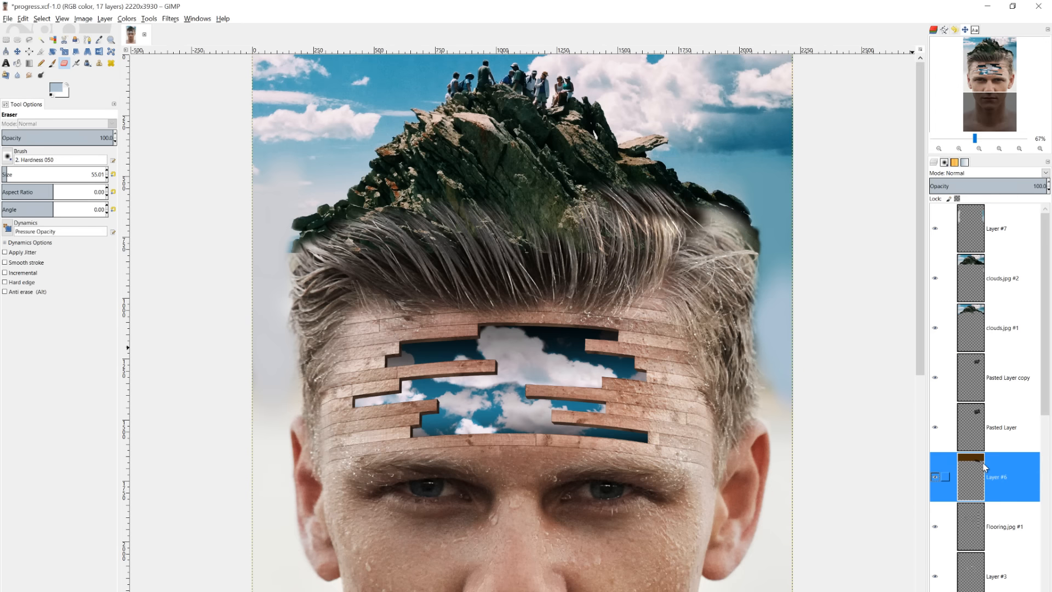
click(52, 96)
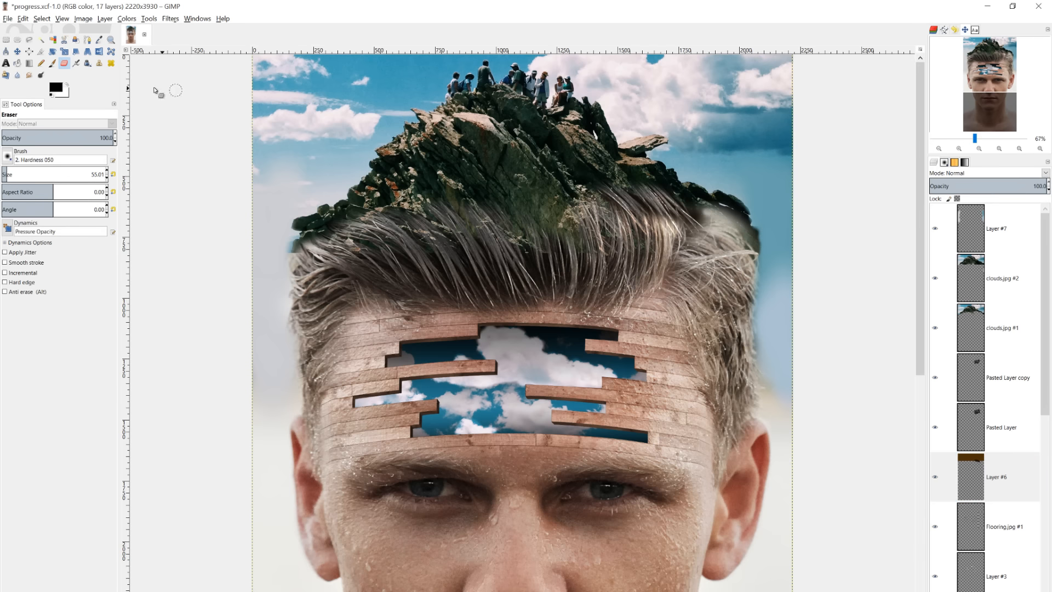
click(52, 63)
mouse_move(714, 211)
mouse_down()
mouse_move(749, 246)
mouse_move(735, 222)
mouse_move(705, 218)
mouse_move(733, 234)
mouse_move(705, 225)
mouse_move(750, 256)
mouse_move(753, 275)
mouse_move(717, 232)
mouse_move(747, 251)
mouse_up()
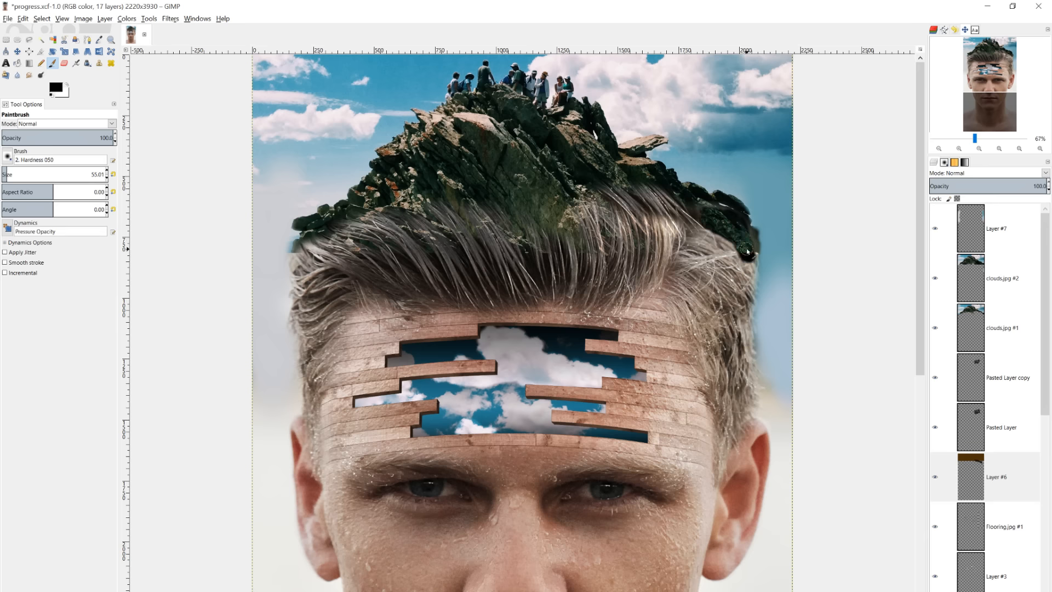
Duplicate Pasted Layer copy and move the duplicate over the rocks at the hair's upper right edge.
click(990, 362)
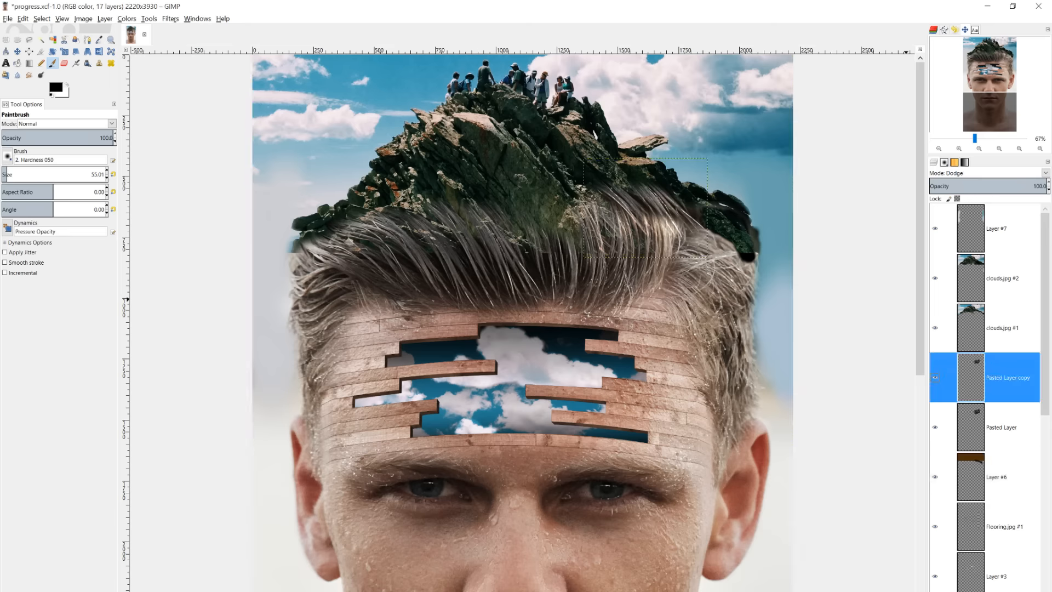
drag(988, 362, 1031, 584)
key(shift+ctrl+d)
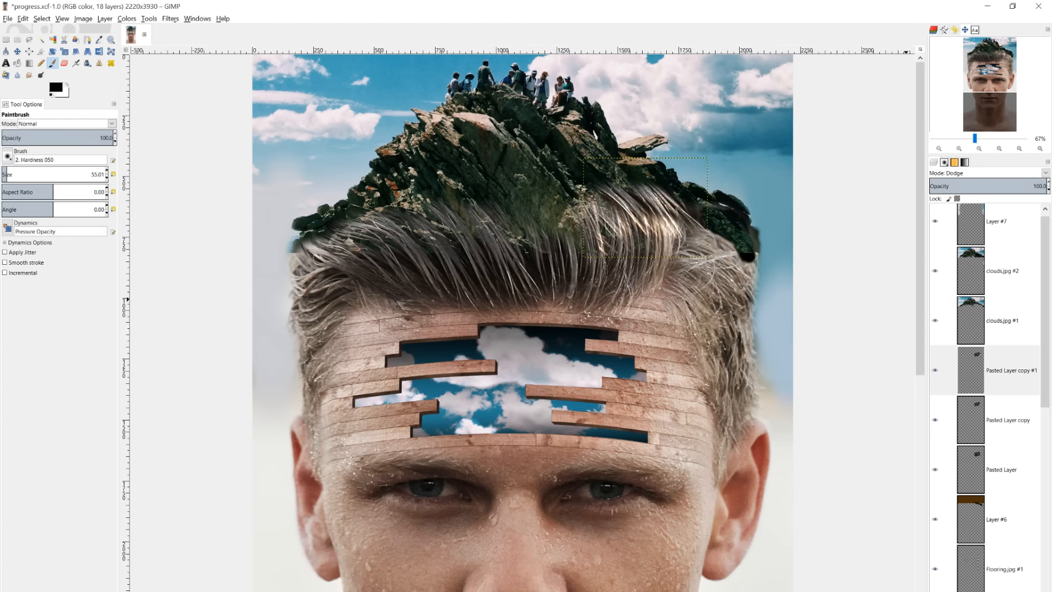
click(18, 51)
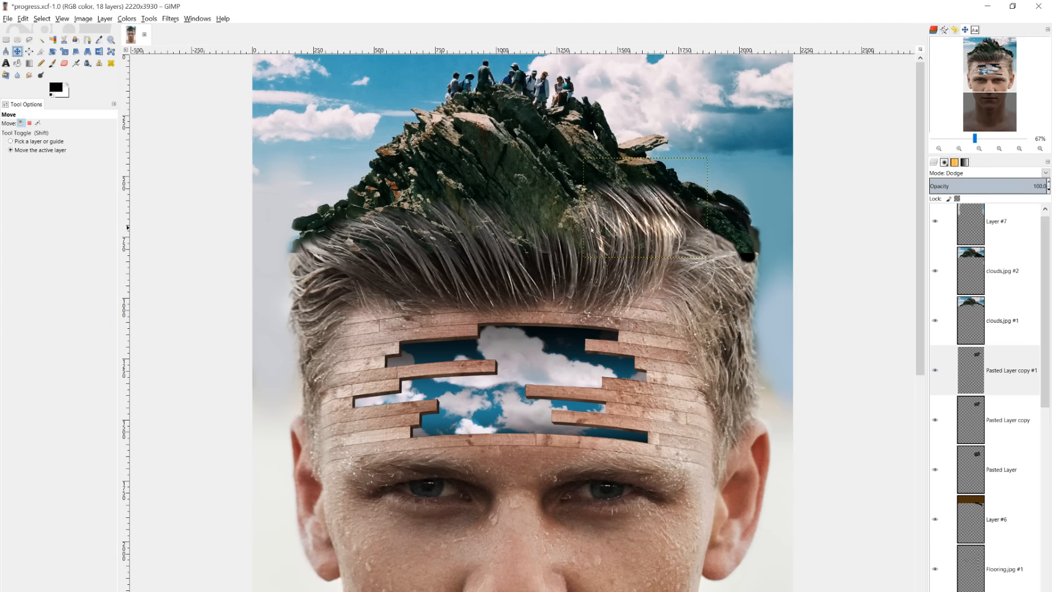
drag(638, 238, 743, 257)
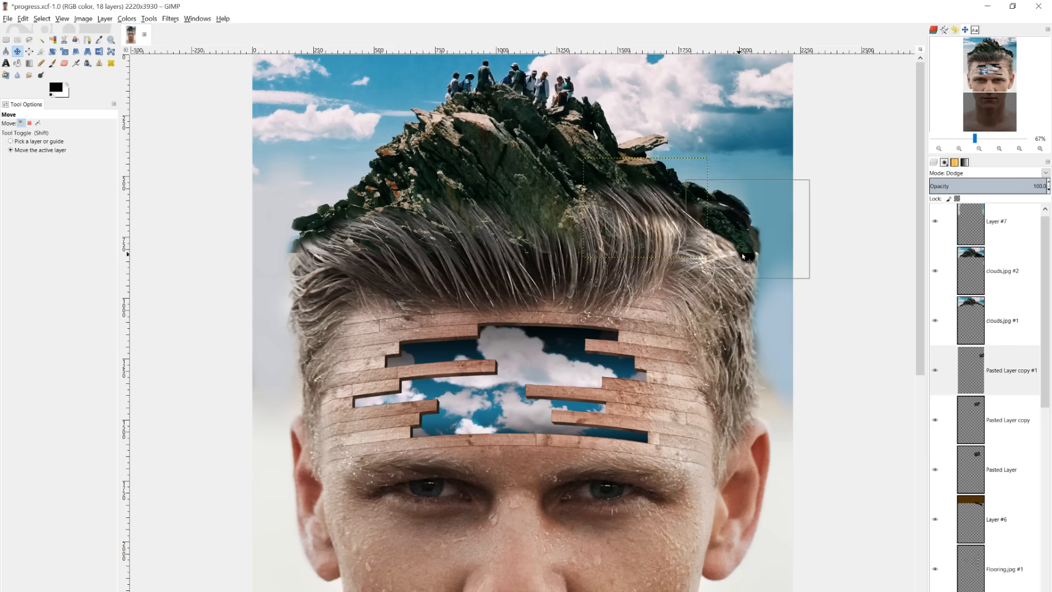
click(985, 373)
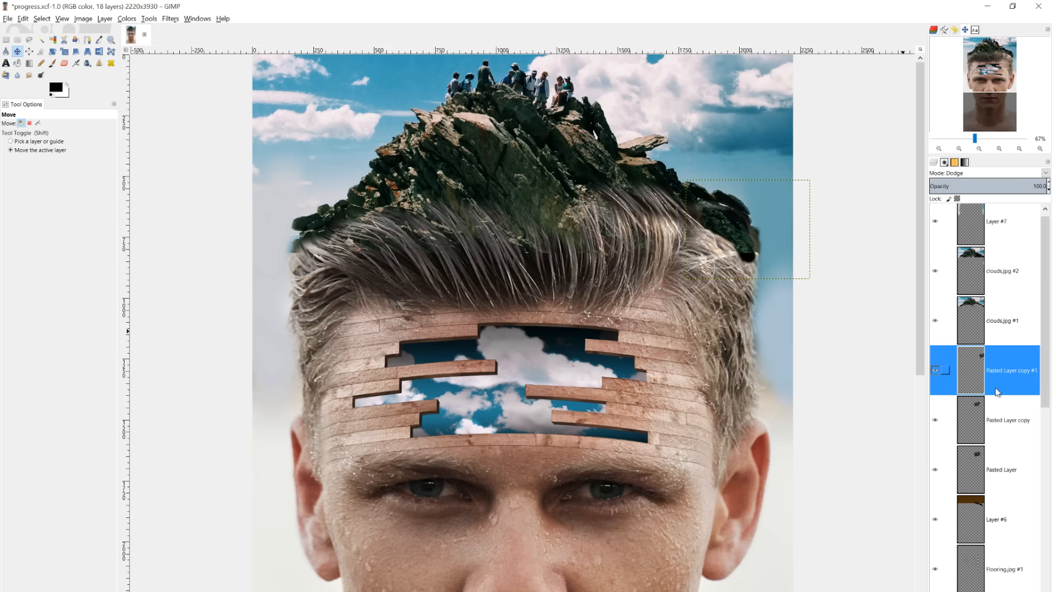
Raise Pasted Layer copy #1 above clouds.jpg #2 in the layer stack and shift it slightly down and left.
click(966, 591)
click(965, 591)
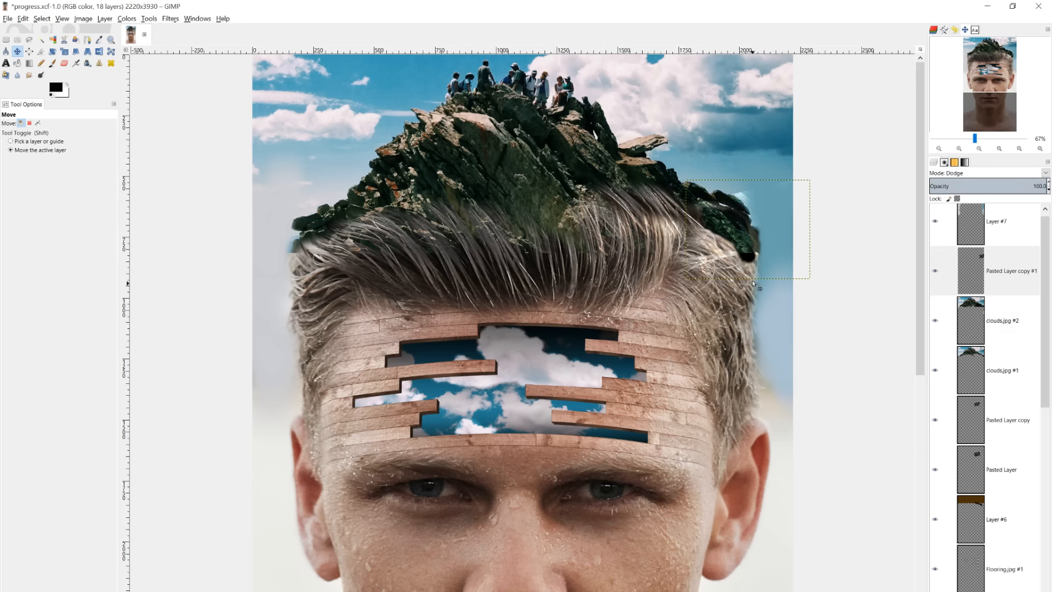
drag(746, 252, 730, 269)
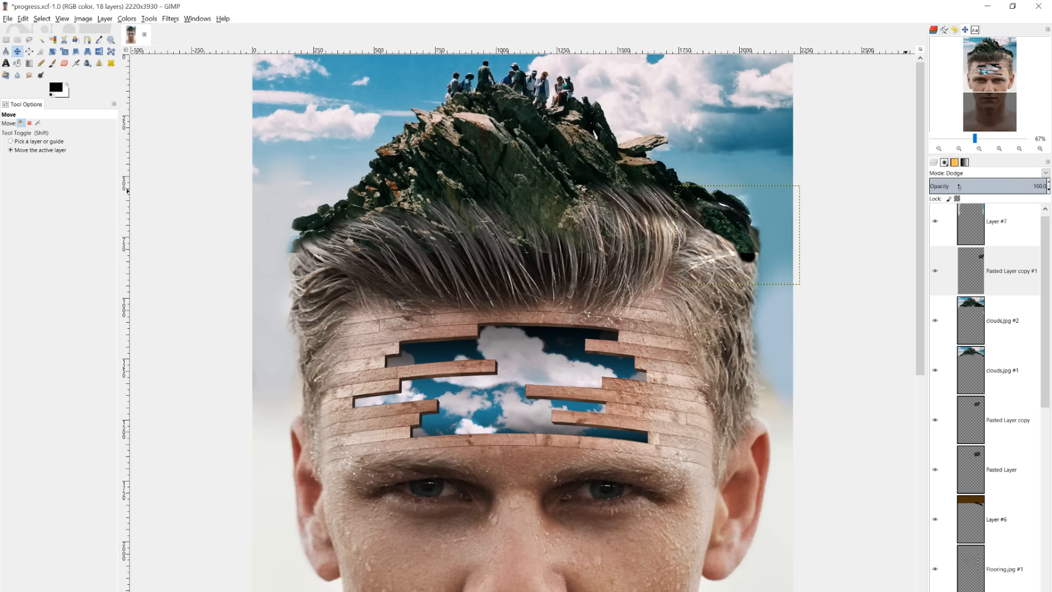
Set Pasted Layer copy #1 to Lighten only mode and move it up and left over the hair's upper right edge.
click(993, 174)
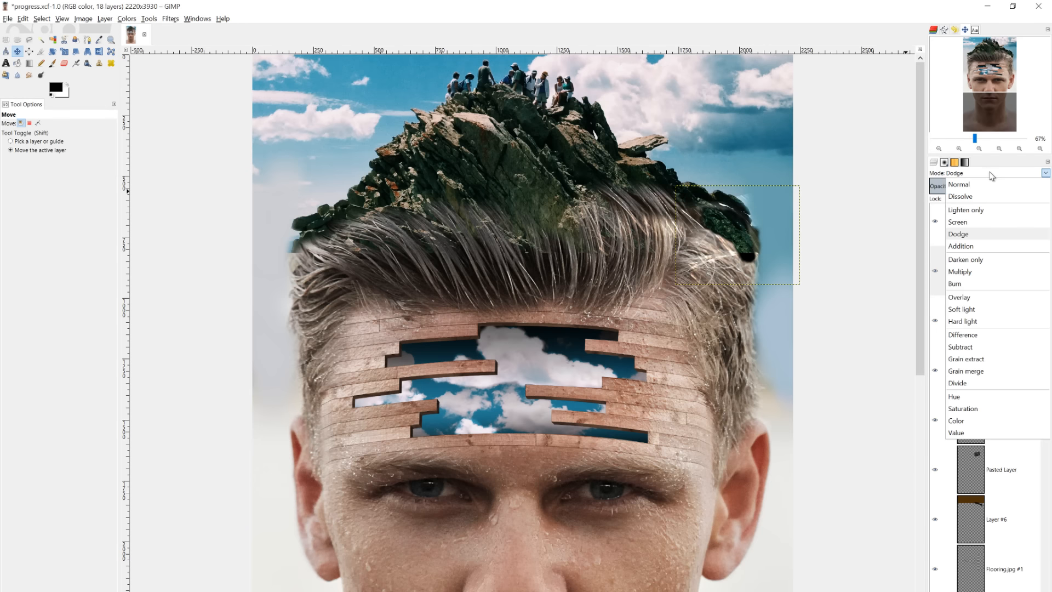
click(981, 212)
drag(720, 226, 688, 217)
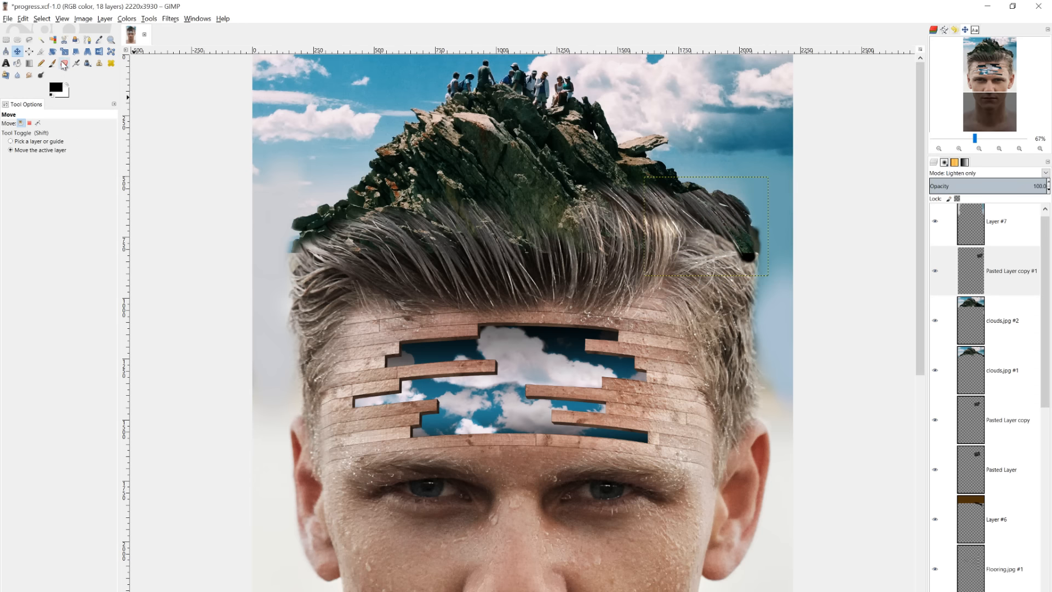
Erase the upper edge of Pasted Layer copy #1 along the rocks, enlarging the eraser to size 162.68.
click(63, 64)
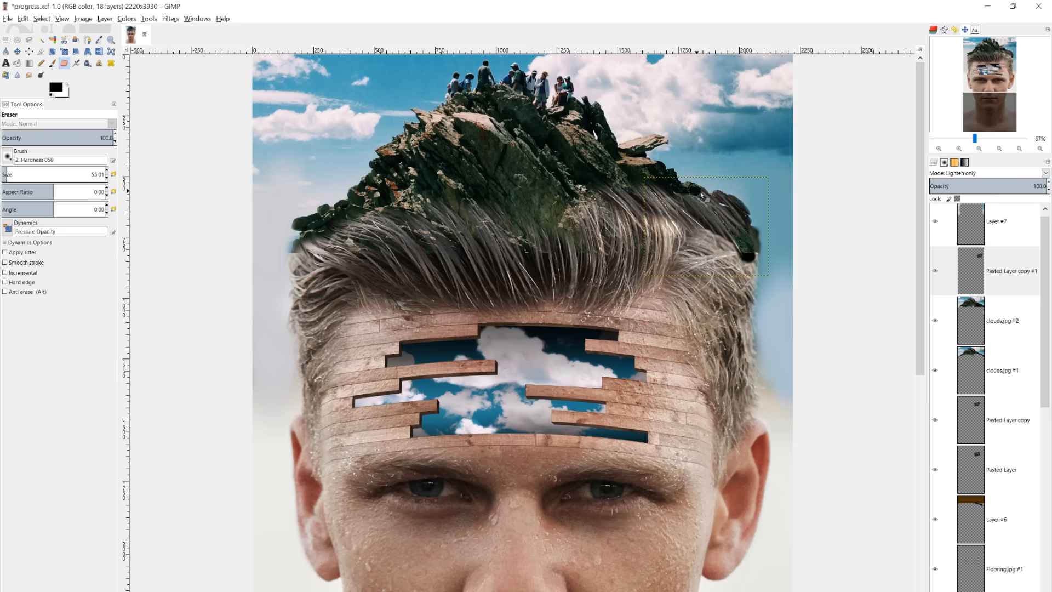
drag(736, 213, 704, 197)
drag(24, 174, 19, 174)
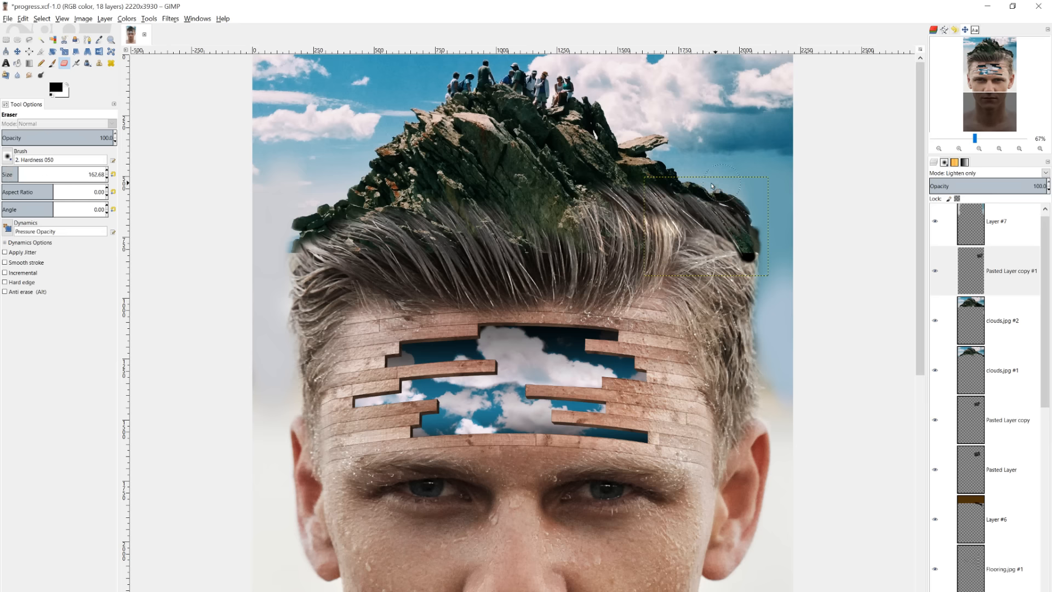
mouse_move(706, 191)
mouse_down()
mouse_move(754, 227)
mouse_move(728, 195)
mouse_move(749, 202)
mouse_move(732, 227)
mouse_move(755, 242)
mouse_move(710, 190)
mouse_move(683, 187)
mouse_up()
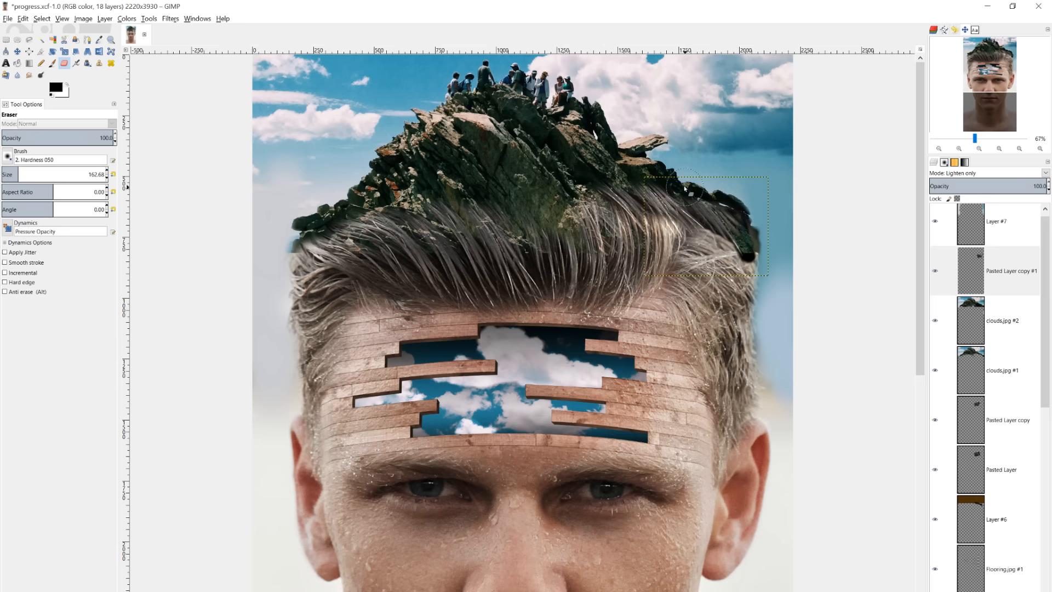
scroll(1011, 384, down, 5)
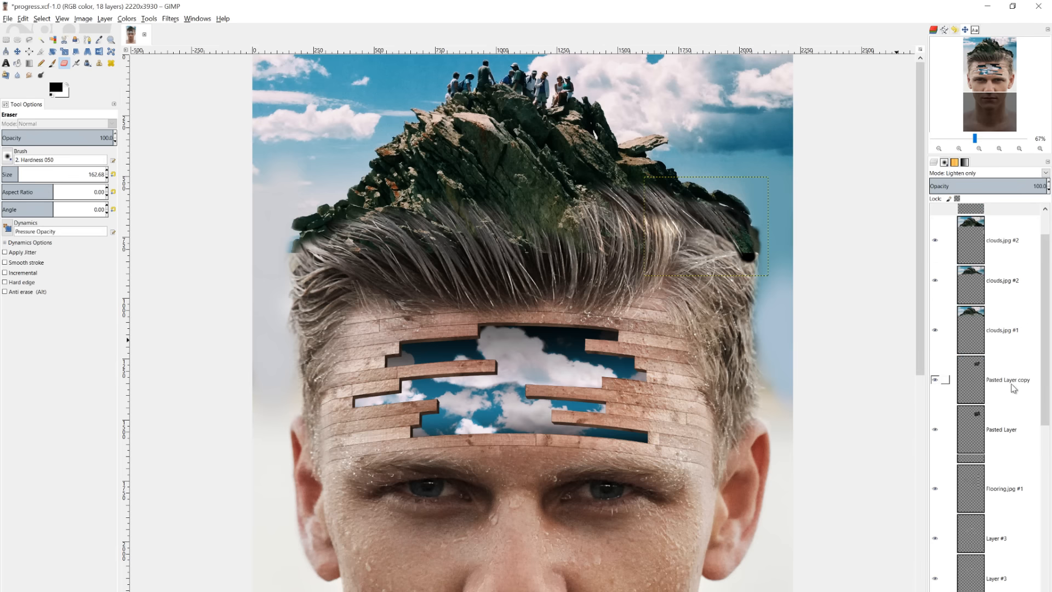
click(1009, 583)
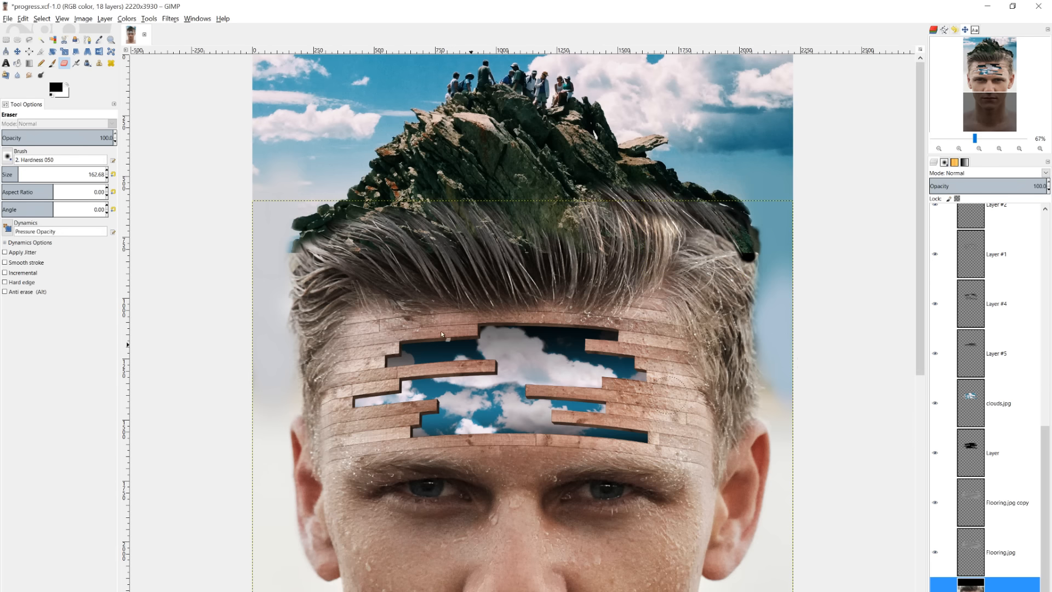
scroll(970, 329, up, 5)
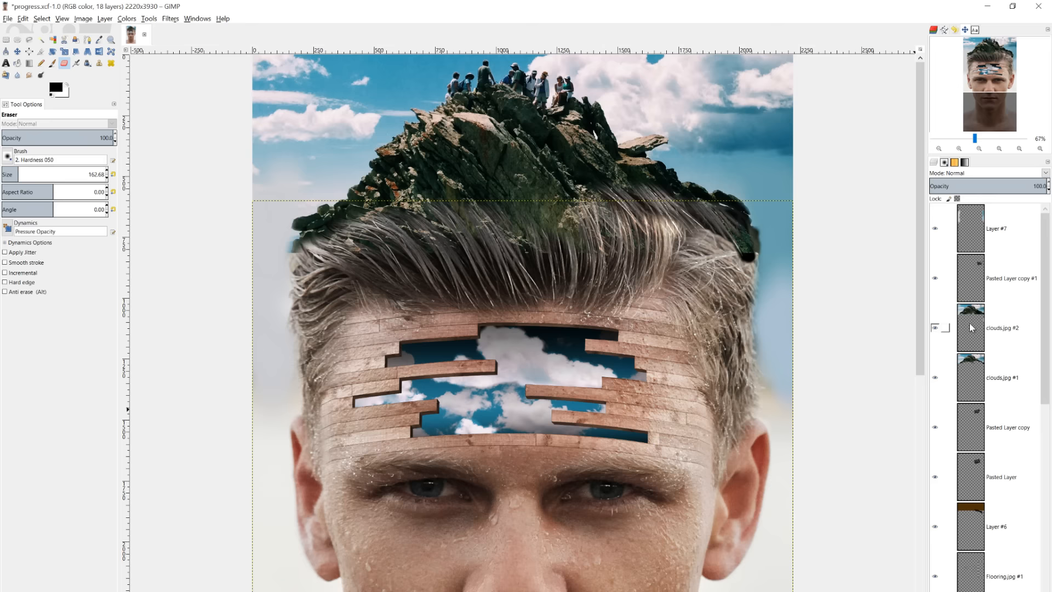
click(972, 328)
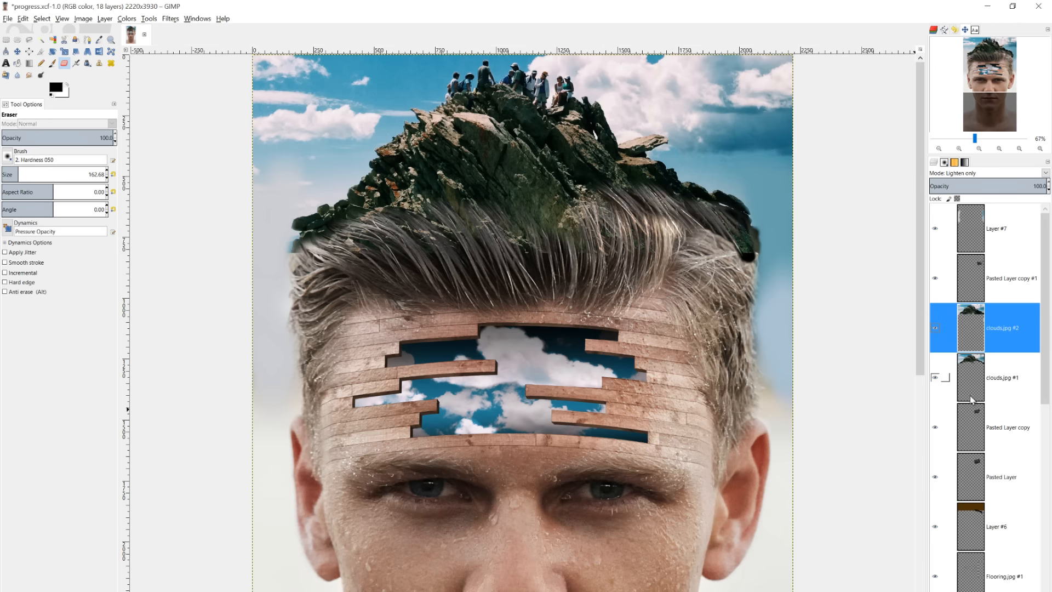
click(942, 377)
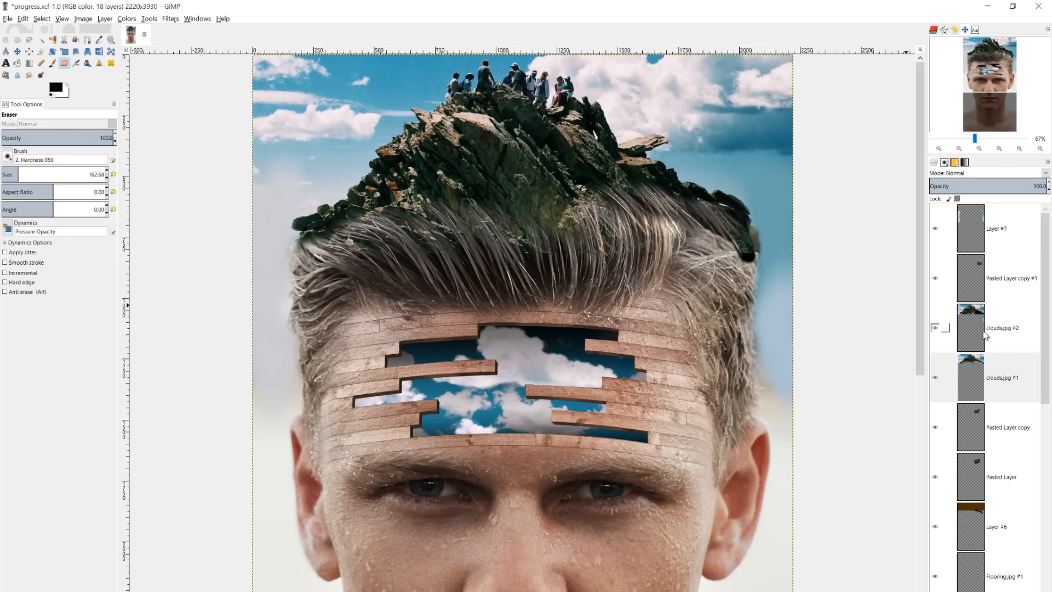
scroll(791, 311, down, 5)
scroll(791, 311, up, 5)
Pick the pale backdrop beside the man's right-hand ear from the bottom portrait layer as the foreground colour.
click(99, 40)
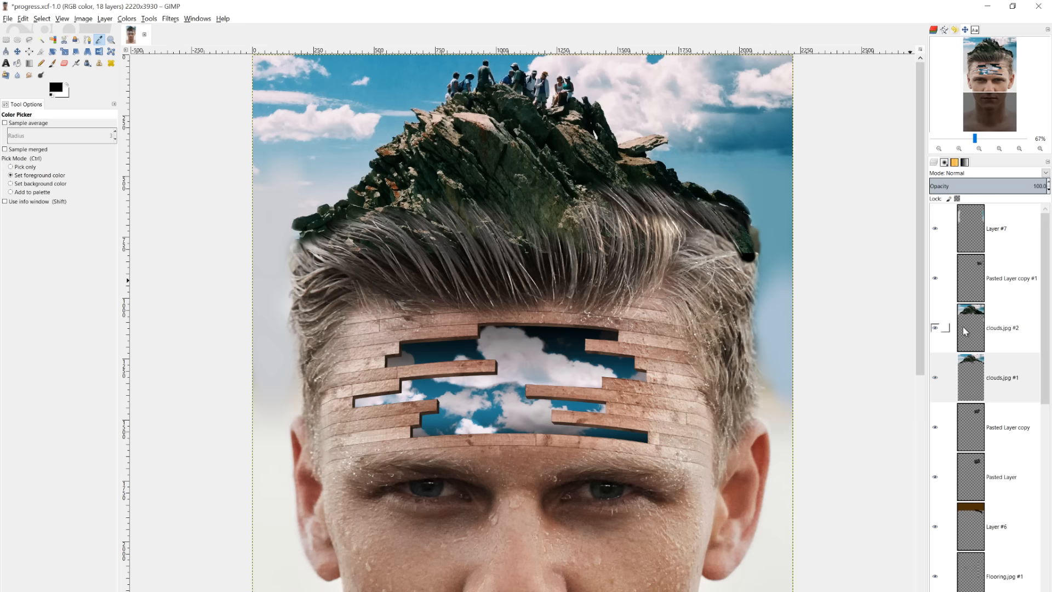
click(974, 230)
click(52, 63)
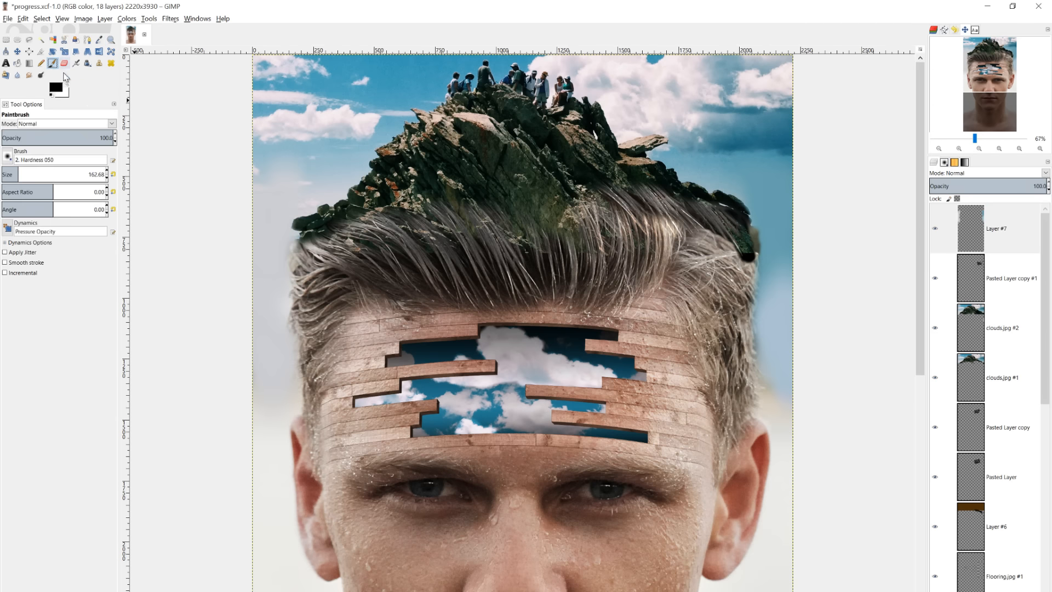
scroll(992, 574, down, 10)
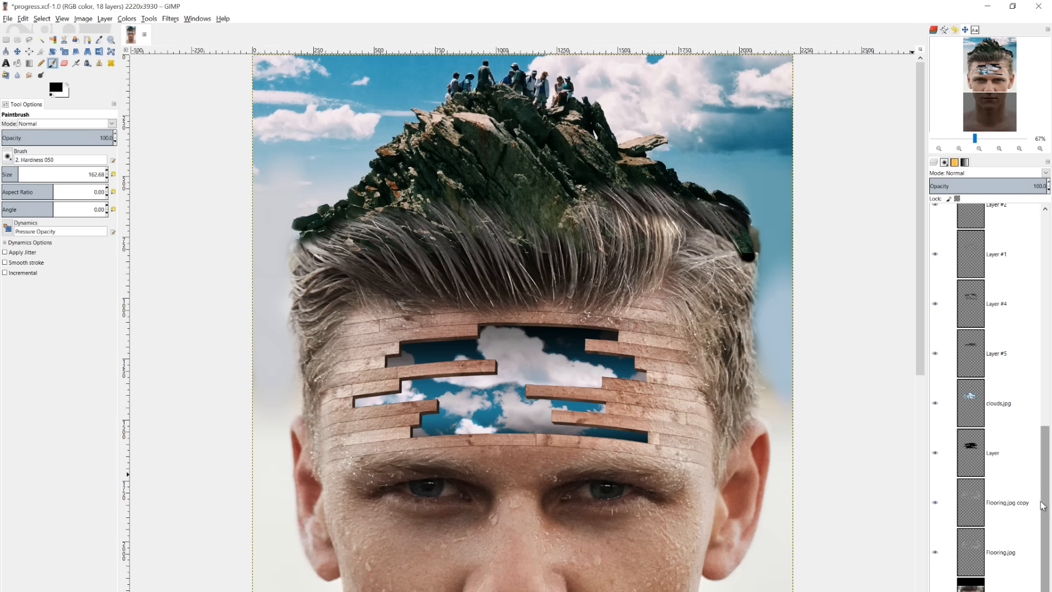
click(991, 582)
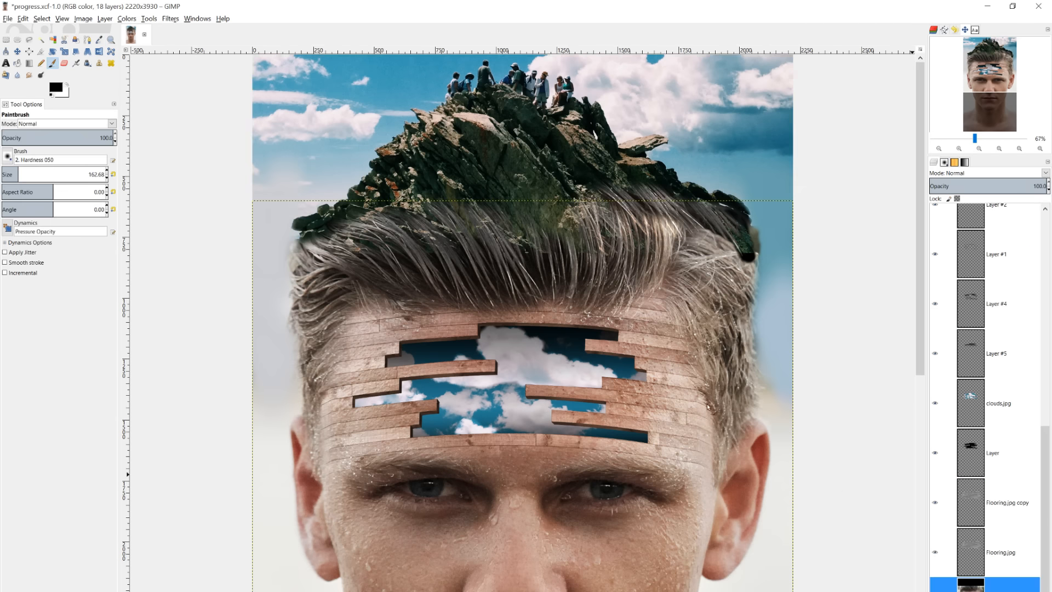
click(99, 39)
click(790, 475)
scroll(939, 418, up, 10)
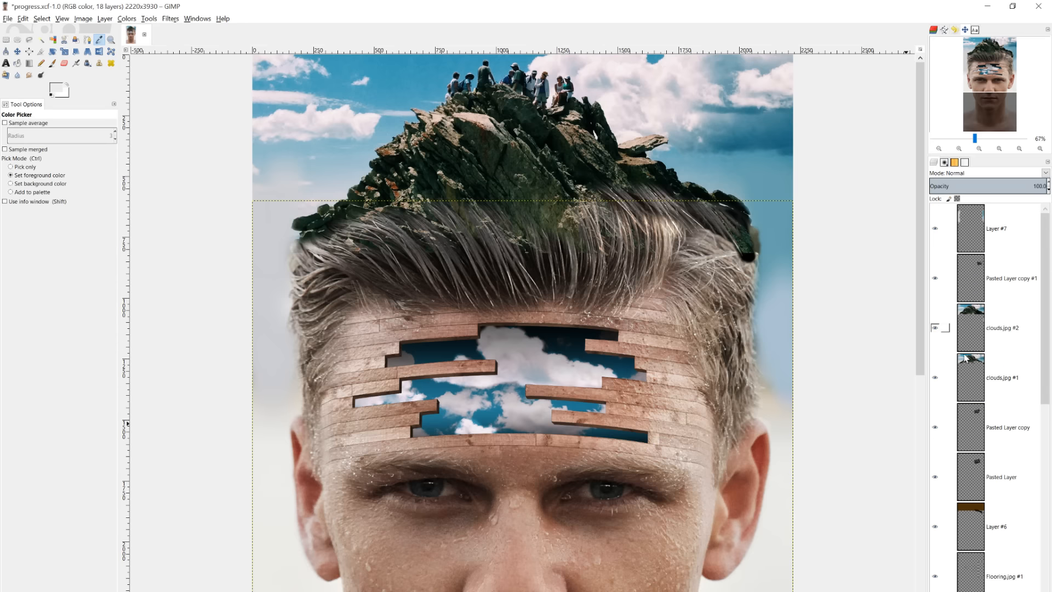
Add a new layer above Layer #7 and paint the pale colour over the blue background beside the hair's right edge with the size 162.68 paintbrush.
click(965, 236)
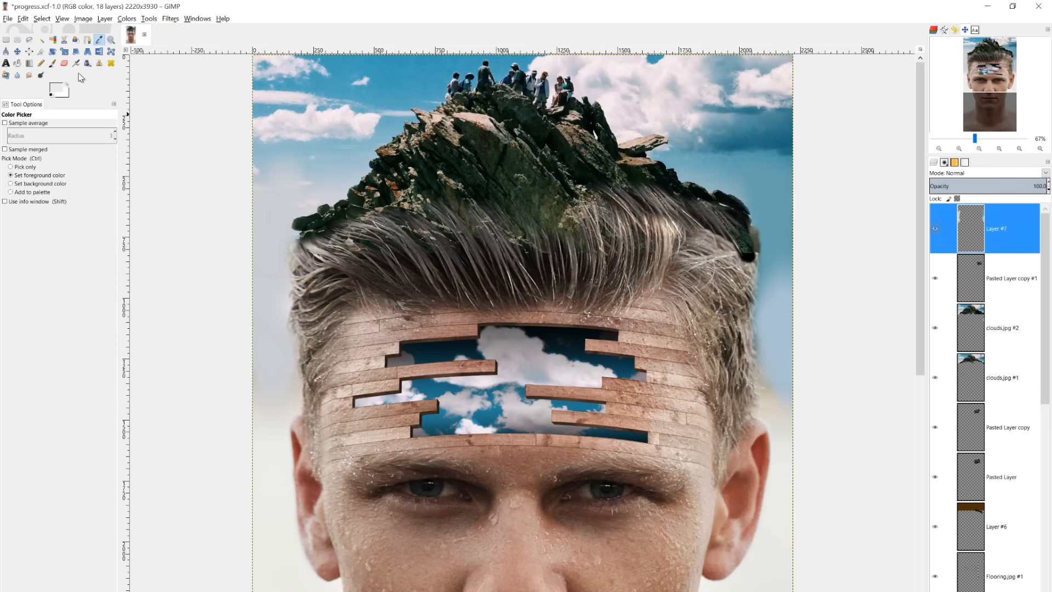
click(53, 63)
mouse_move(773, 412)
mouse_down()
mouse_move(783, 383)
mouse_move(785, 416)
mouse_move(777, 360)
mouse_move(783, 372)
mouse_up()
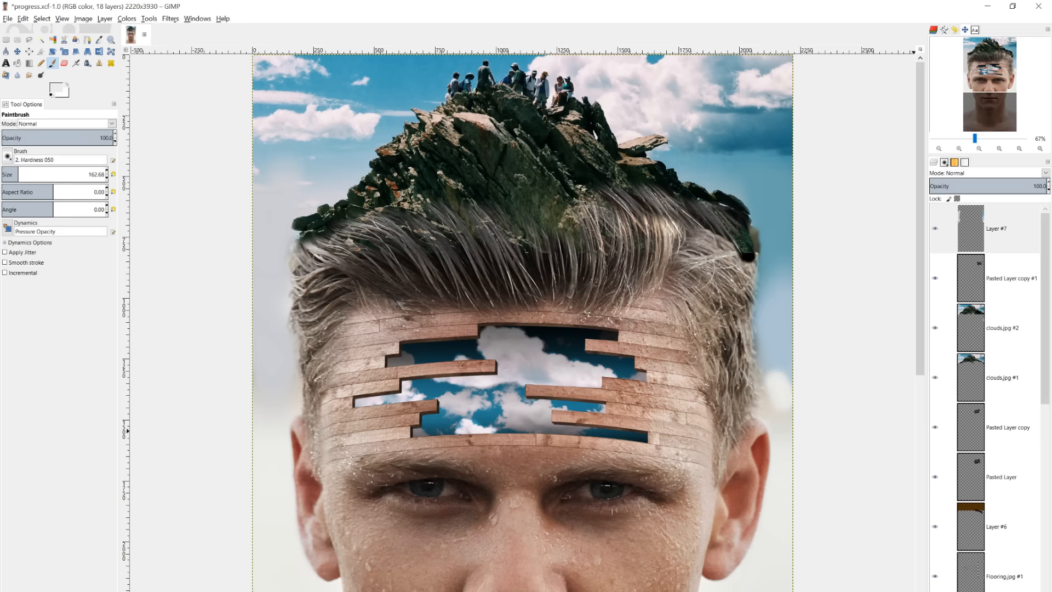
key(shift+ctrl+n)
mouse_move(788, 391)
mouse_down()
mouse_move(772, 350)
mouse_move(767, 372)
mouse_move(786, 409)
mouse_move(786, 341)
mouse_up()
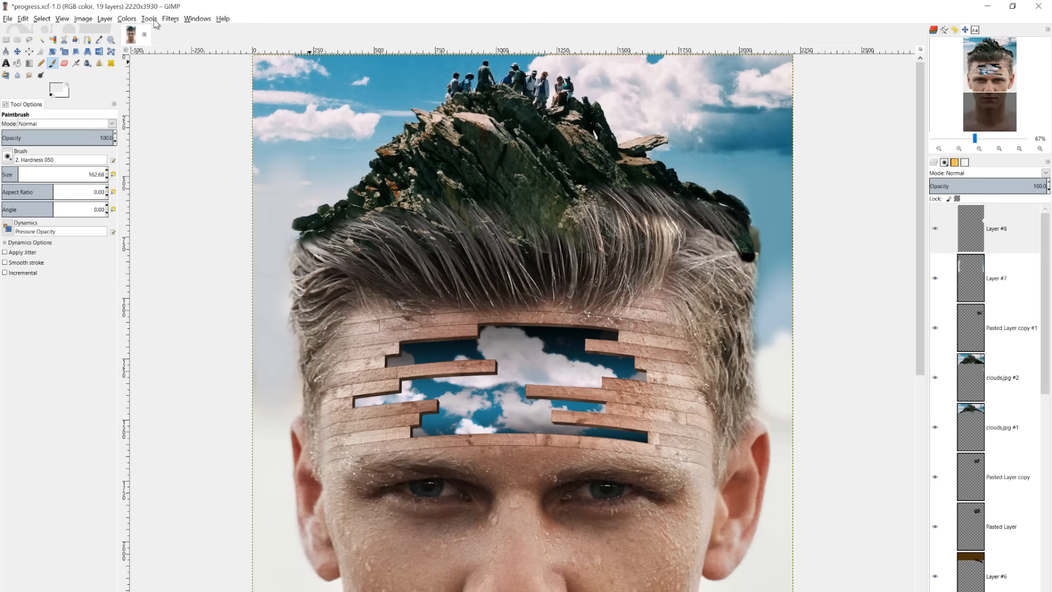
Blur the pale paint on the new layer by repeating the last Motion Blur filter.
click(171, 18)
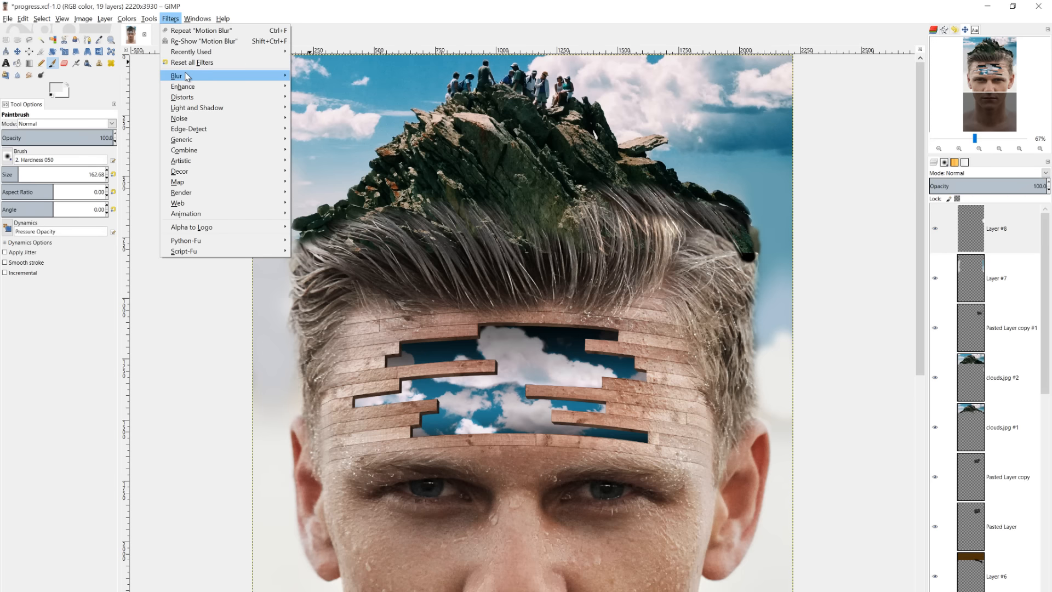
click(539, 451)
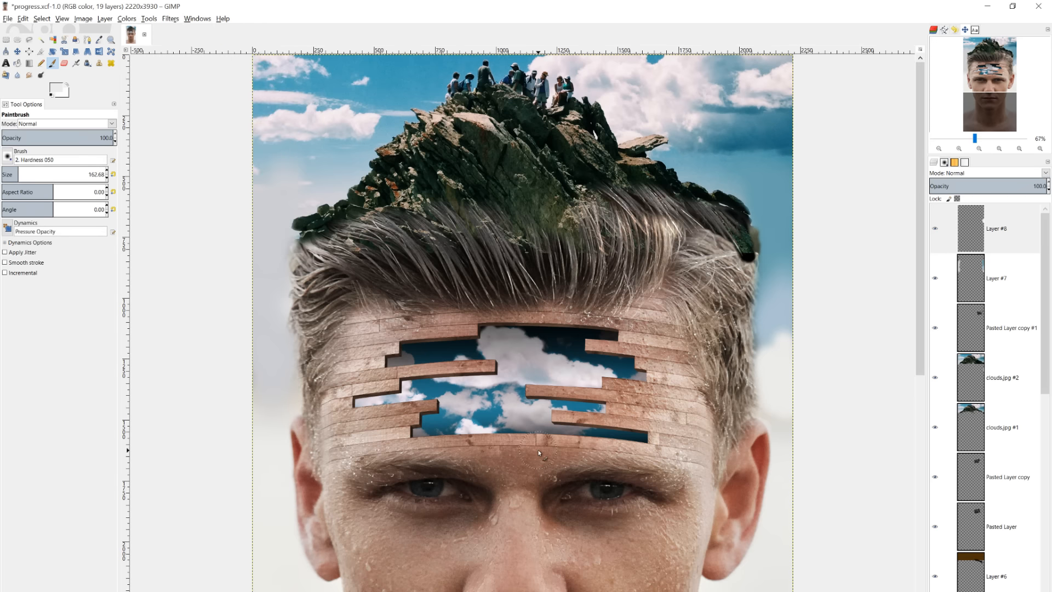
key(ctrl+f)
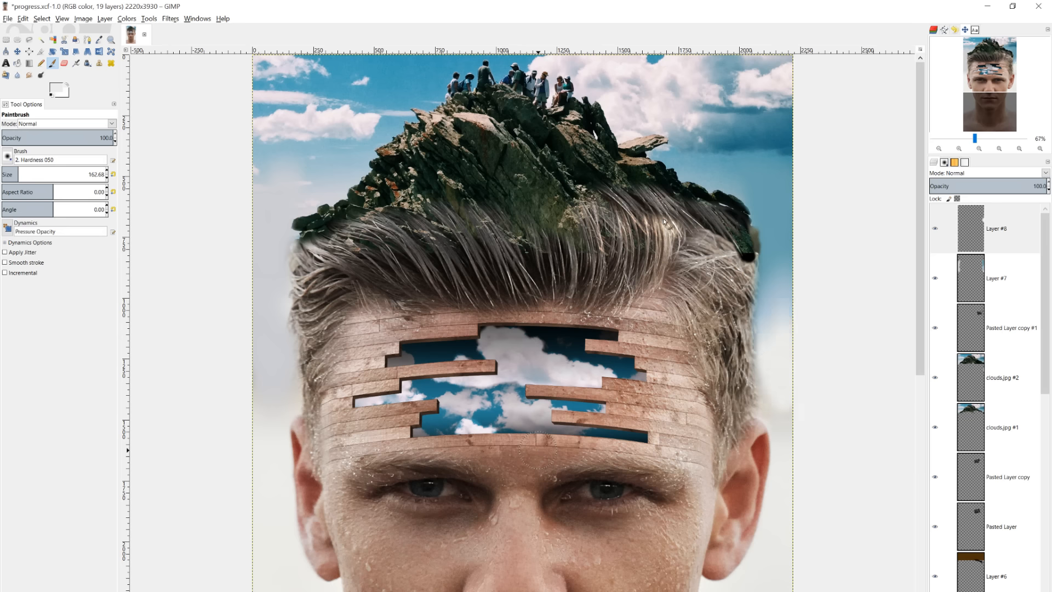
scroll(846, 282, down, 5)
scroll(787, 317, up, 3)
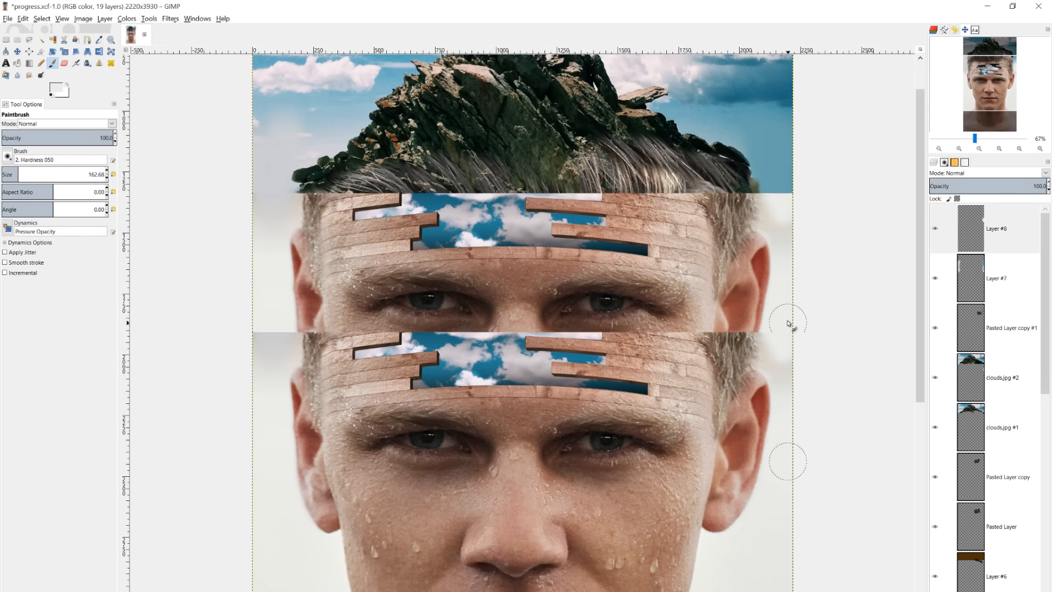
ctrl+scroll(781, 327, down, 2)
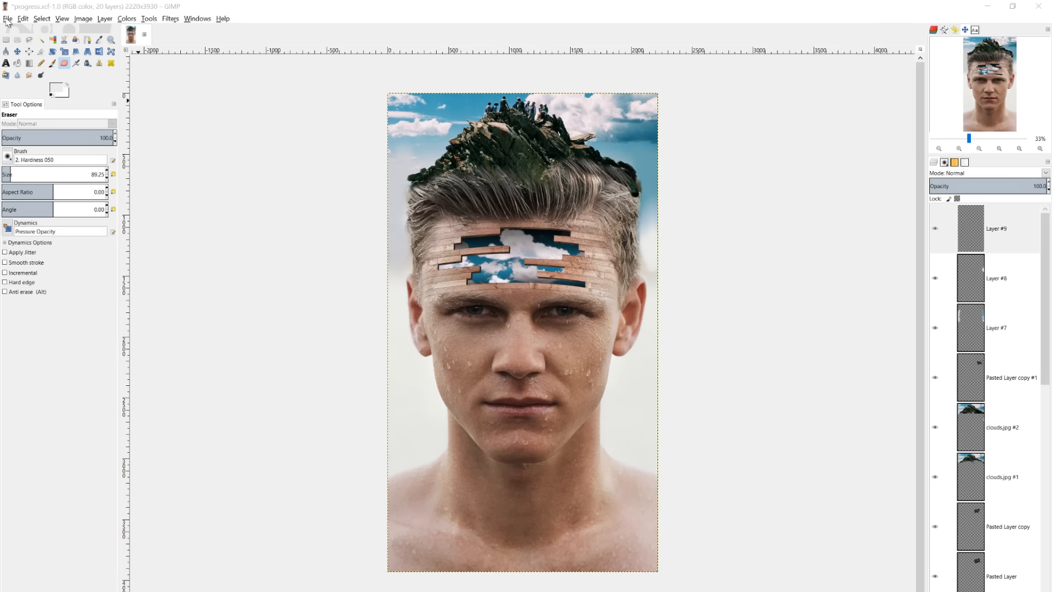
Bring clouds.jpg in as a new top layer and move it up and right over the man's head.
click(8, 18)
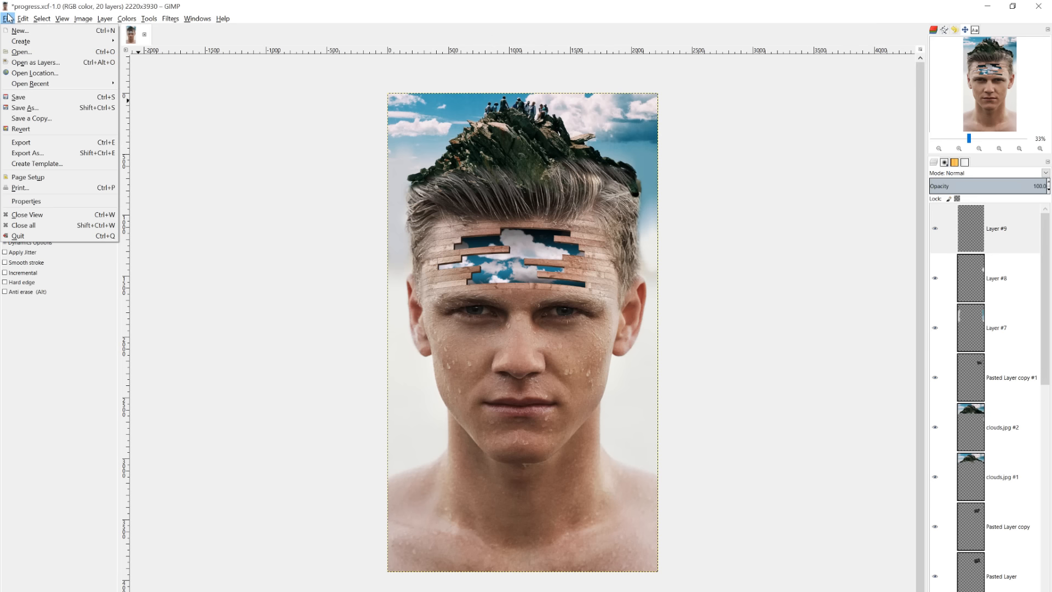
click(19, 54)
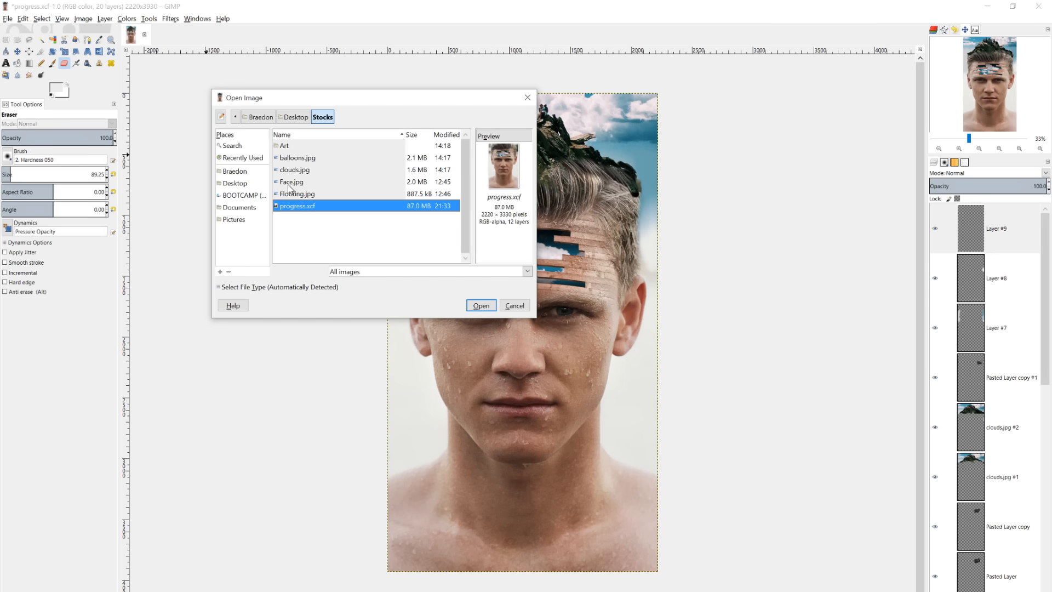
click(297, 171)
click(472, 306)
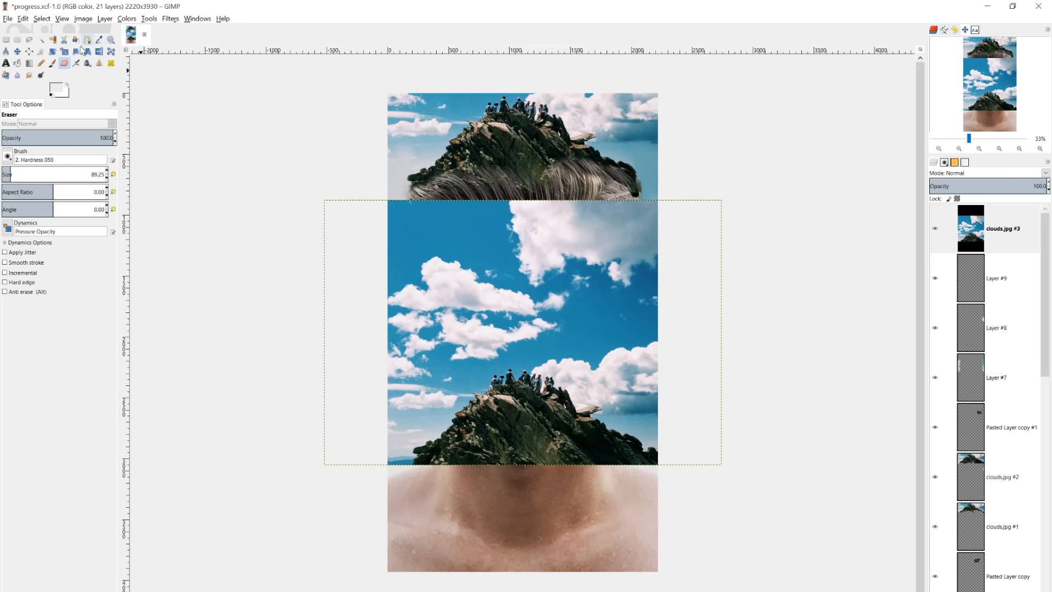
click(17, 51)
drag(466, 321, 532, 253)
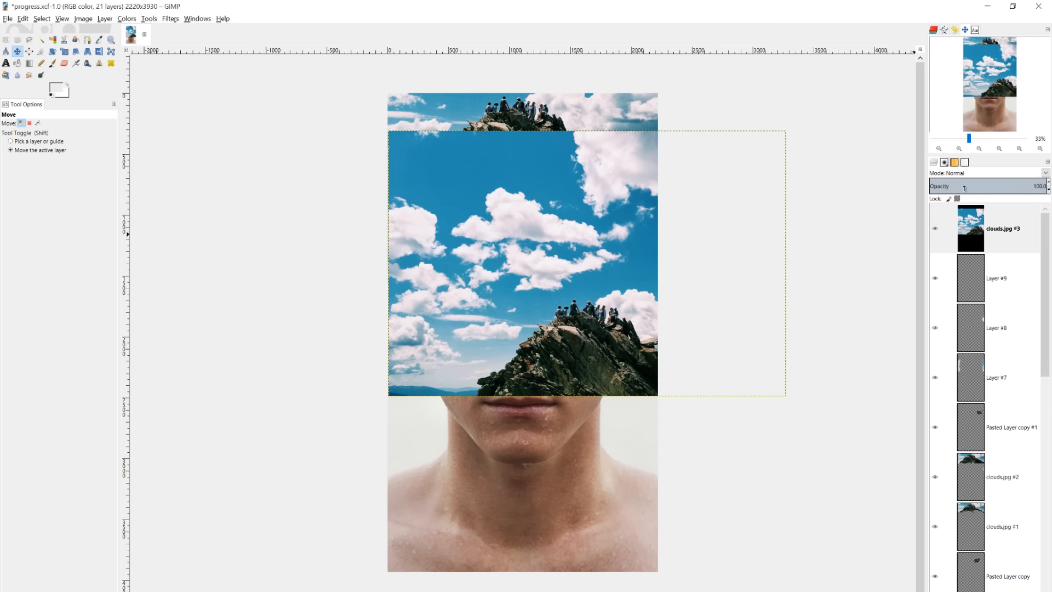
Add an alpha channel to the new clouds layer and set its mode to Lighten only.
right_click(1015, 240)
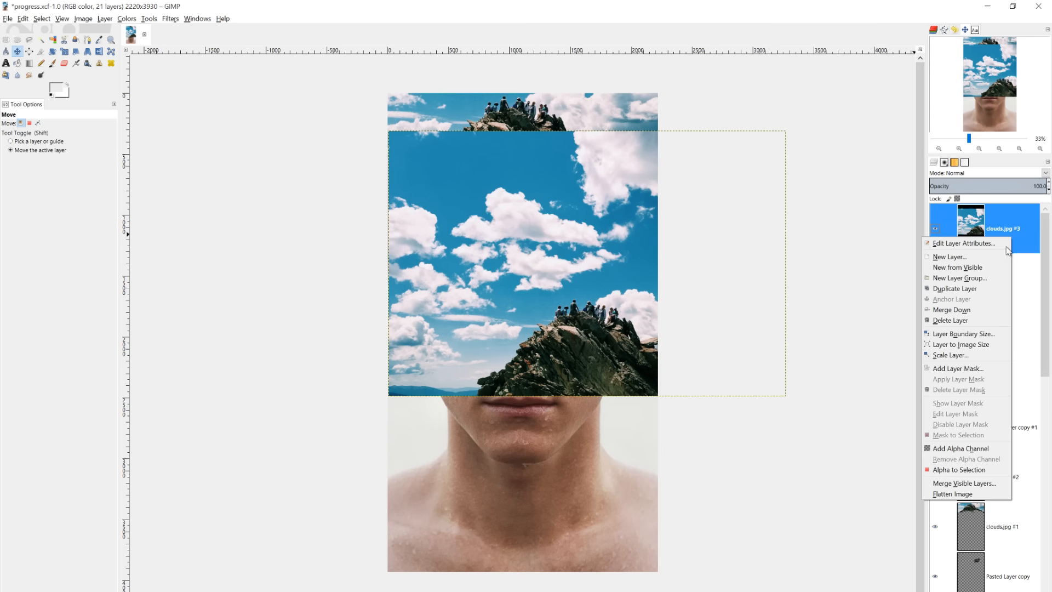
click(963, 446)
click(980, 174)
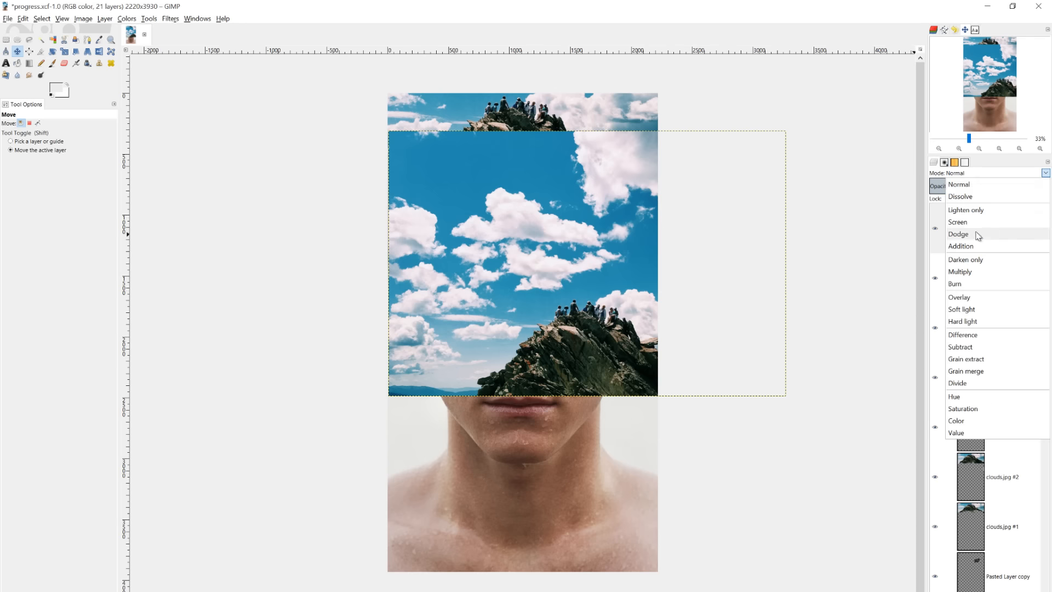
click(967, 207)
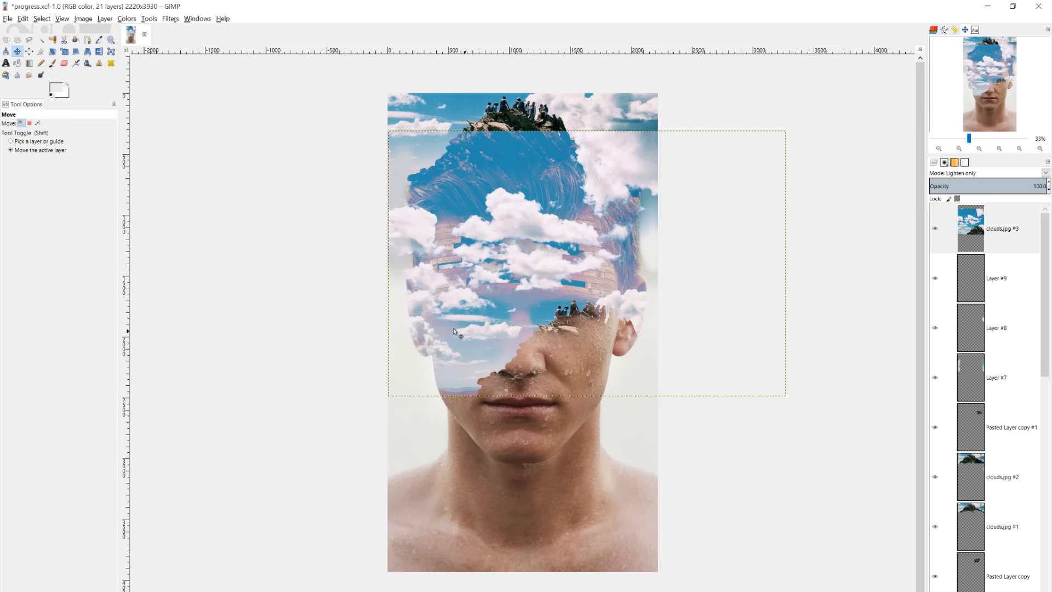
Fit the boundary of the new clouds layer to the image size, with the Eraser chosen.
click(64, 63)
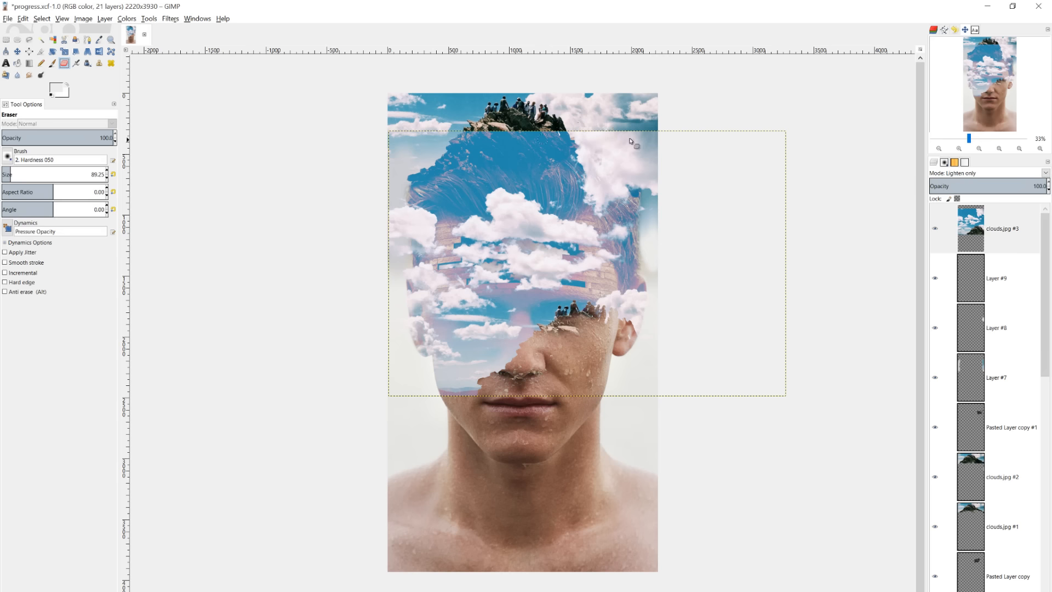
click(93, 21)
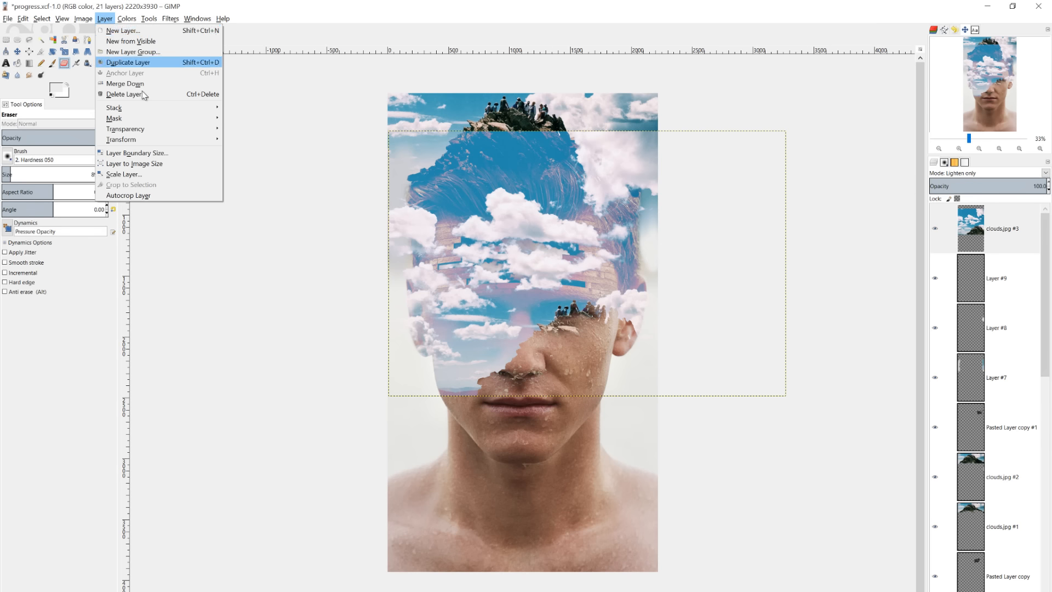
click(134, 163)
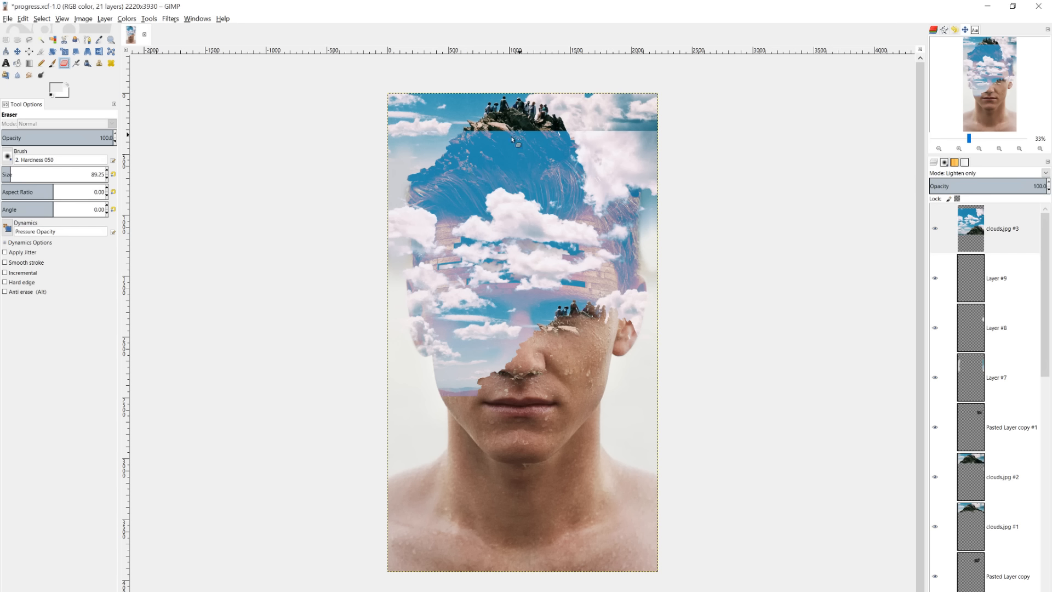
Erase the new clouds layer over the mountain, hair and plank forehead with the eraser size at 413.31, undoing the first attempt.
mouse_move(15, 175)
mouse_down()
mouse_move(282, 169)
mouse_move(440, 146)
mouse_move(665, 149)
mouse_move(620, 170)
mouse_move(567, 164)
mouse_move(566, 178)
mouse_up()
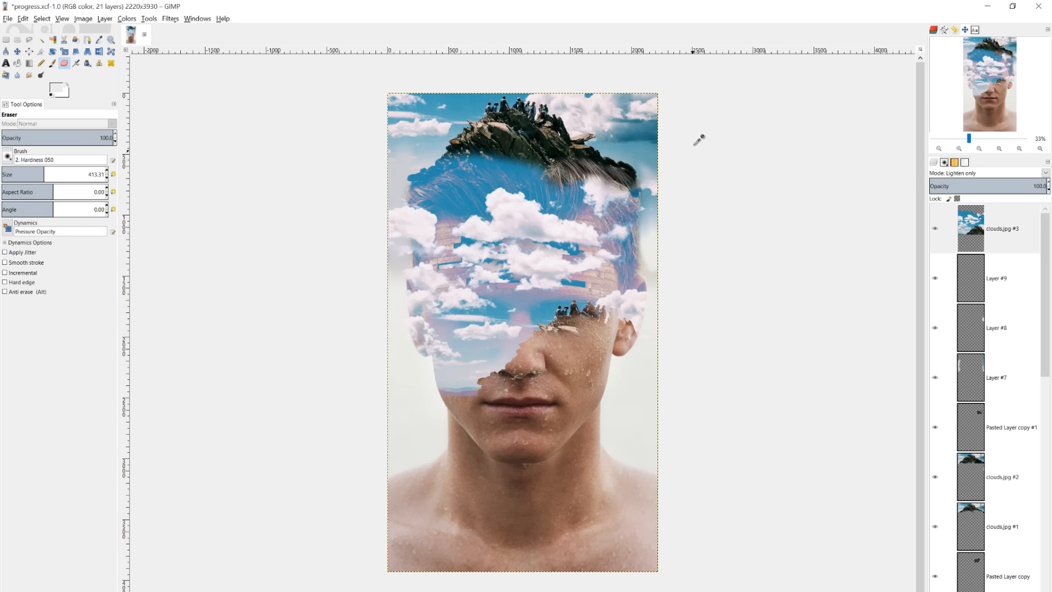
key(ctrl+z)
drag(573, 141, 658, 138)
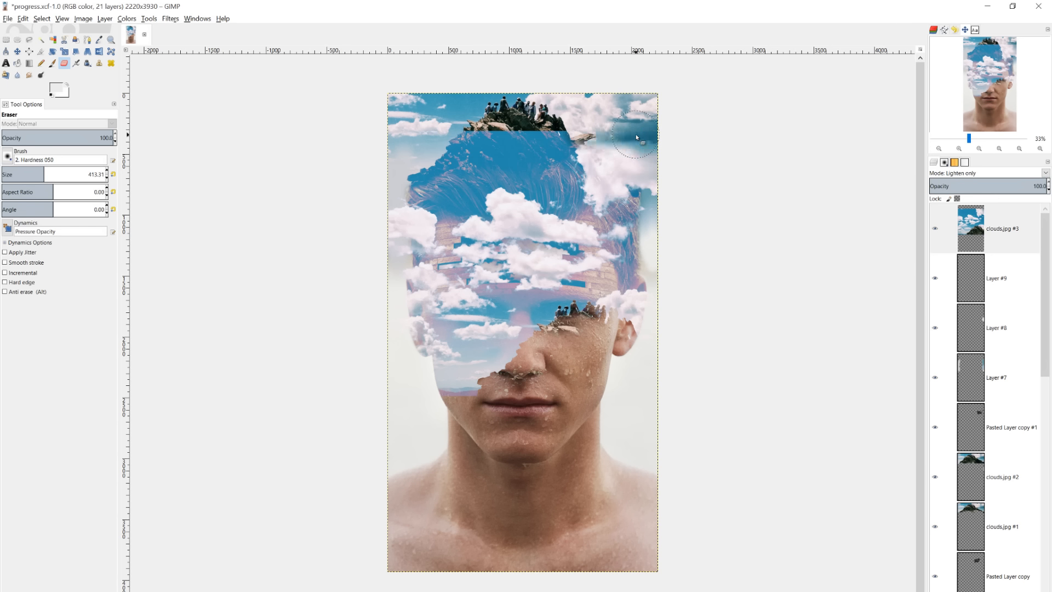
mouse_move(562, 137)
mouse_down()
mouse_move(537, 166)
mouse_move(361, 139)
mouse_move(466, 184)
mouse_move(496, 216)
mouse_move(479, 246)
mouse_move(522, 206)
mouse_move(427, 147)
mouse_move(482, 178)
mouse_move(435, 181)
mouse_move(478, 208)
mouse_move(523, 141)
mouse_move(543, 213)
mouse_move(563, 176)
mouse_move(552, 211)
mouse_move(578, 237)
mouse_move(521, 229)
mouse_move(572, 257)
mouse_move(479, 261)
mouse_move(523, 284)
mouse_move(541, 326)
mouse_move(472, 340)
mouse_move(616, 264)
mouse_move(658, 212)
mouse_up()
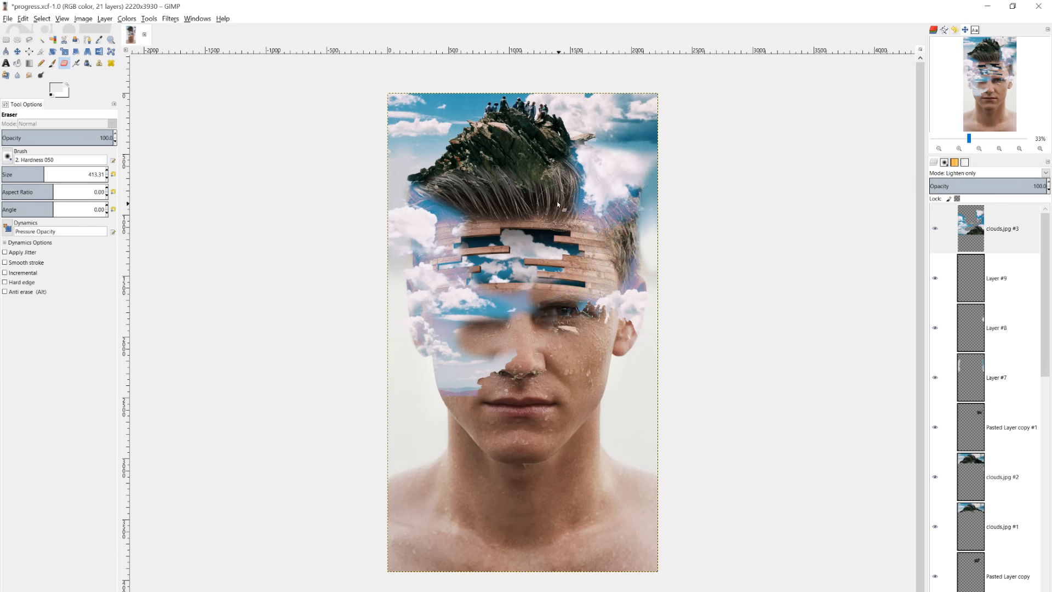
Erase the remaining parts of the clouds layer from the man's brow, both eyes, nose and cheek.
mouse_move(581, 224)
mouse_down()
mouse_move(626, 230)
mouse_move(623, 214)
mouse_move(643, 206)
mouse_move(644, 279)
mouse_move(588, 284)
mouse_move(585, 312)
mouse_up()
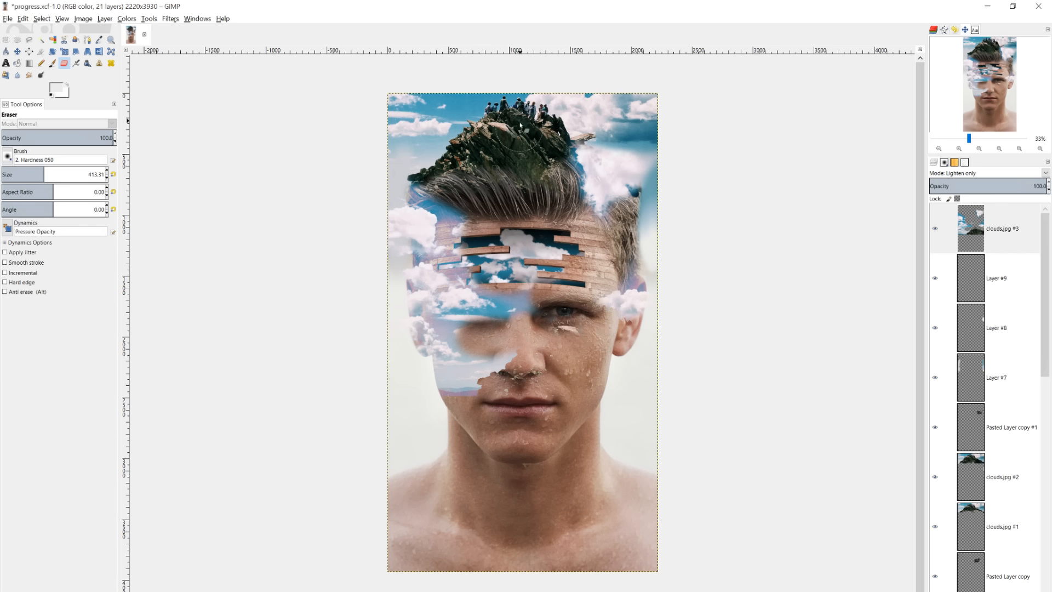
drag(512, 371, 429, 392)
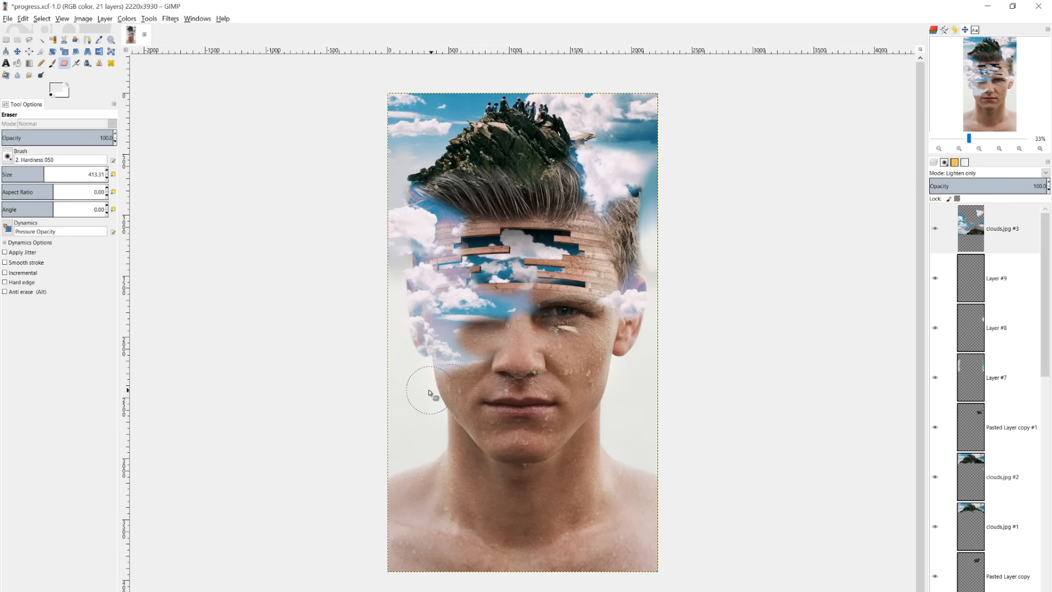
mouse_move(467, 361)
mouse_down()
mouse_move(387, 334)
mouse_move(433, 348)
mouse_up()
mouse_move(495, 325)
mouse_down()
mouse_move(484, 311)
mouse_move(535, 317)
mouse_up()
mouse_move(493, 287)
mouse_down()
mouse_move(458, 298)
mouse_move(498, 320)
mouse_up()
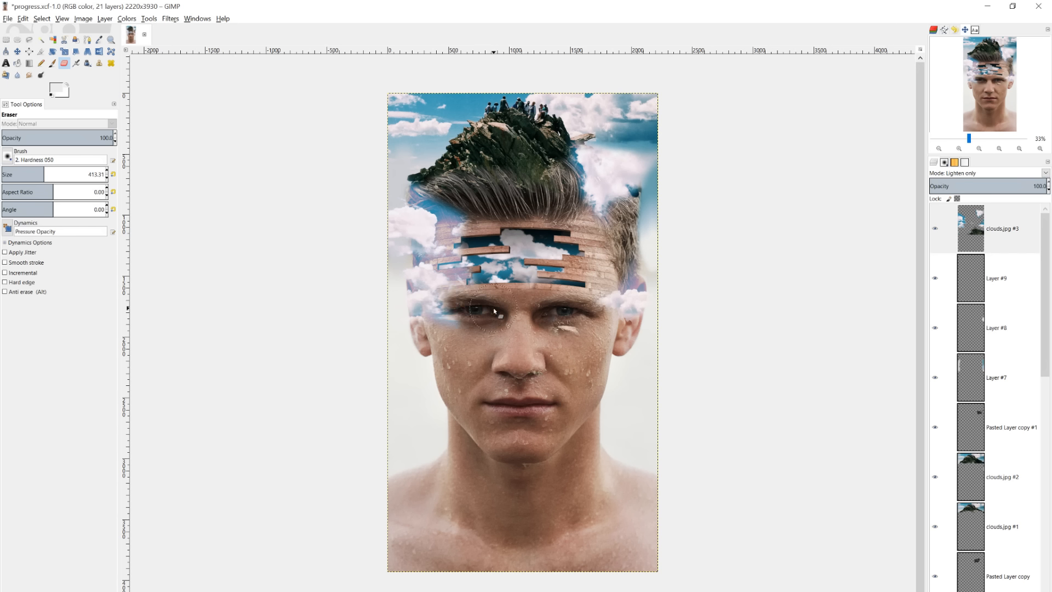
Erase the clouds around the temple planks and the hairline beside them, using eraser sizes of 332.59 and 198.68.
drag(45, 176, 26, 178)
scroll(480, 313, up, 3)
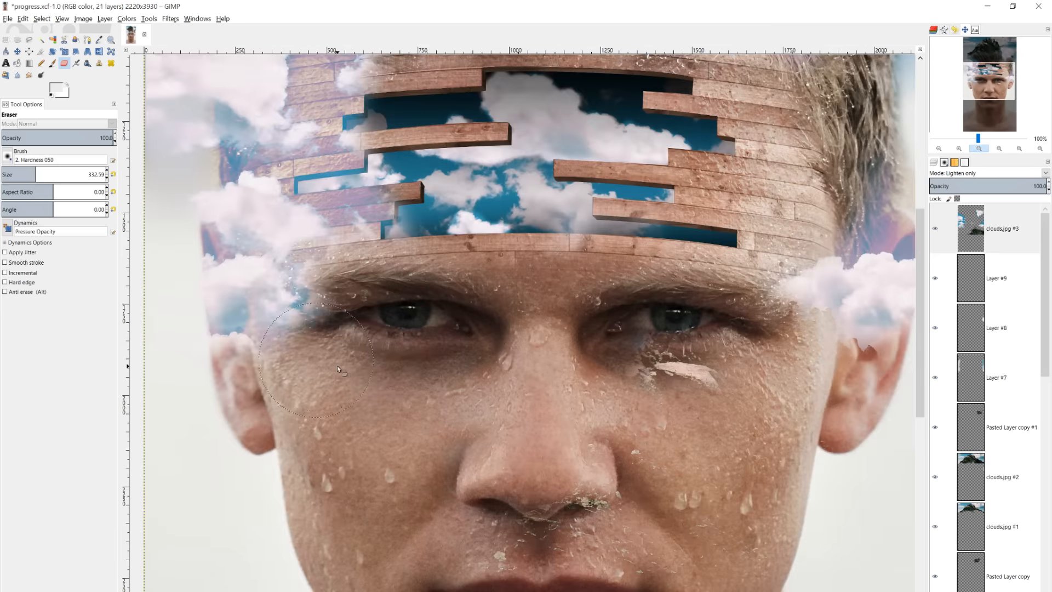
mouse_move(337, 366)
mouse_down()
mouse_move(274, 329)
mouse_move(236, 362)
mouse_move(261, 368)
mouse_move(367, 268)
mouse_move(387, 229)
mouse_move(383, 171)
mouse_move(350, 156)
mouse_move(294, 177)
mouse_up()
mouse_move(33, 174)
mouse_down()
mouse_move(11, 175)
mouse_move(22, 174)
mouse_up()
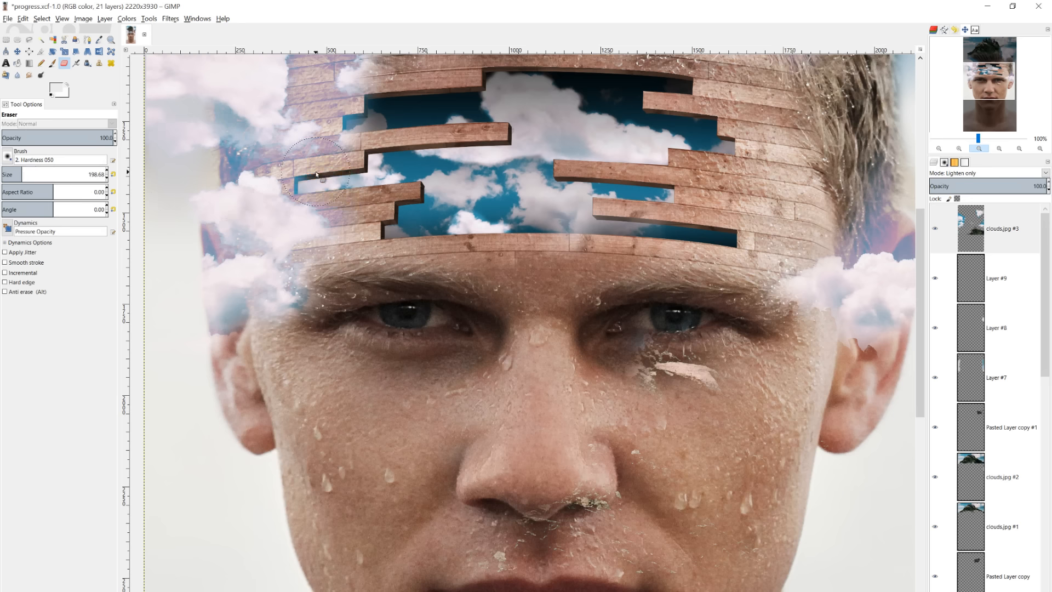
scroll(329, 181, up, 5)
mouse_move(329, 303)
mouse_down()
mouse_move(241, 245)
mouse_move(317, 295)
mouse_move(351, 308)
mouse_up()
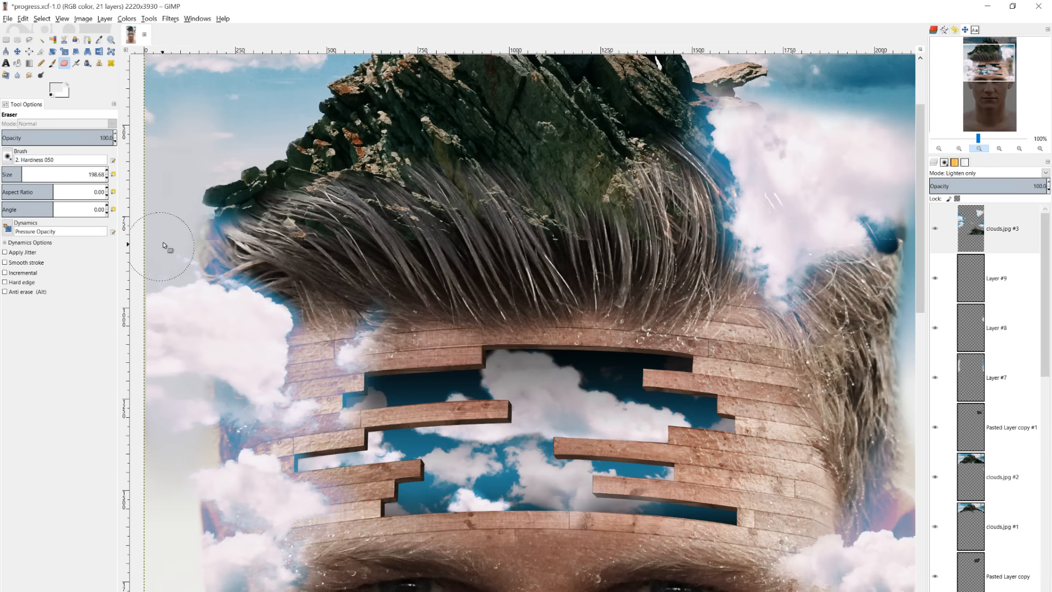
key(minus)
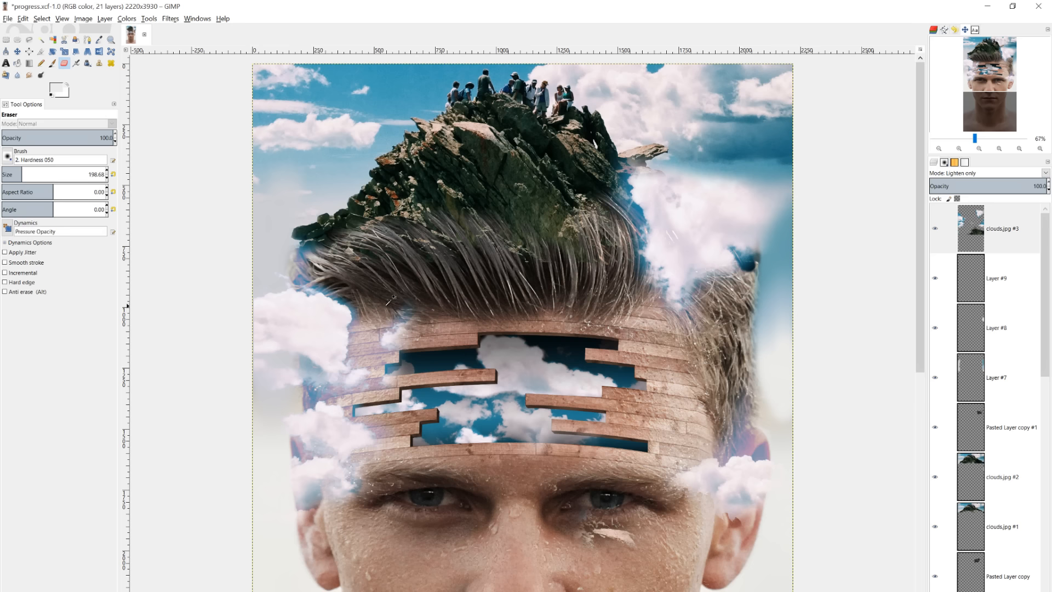
Move the clouds.jpg #3 layer up and very slightly left over the portrait.
click(18, 52)
drag(298, 329, 297, 285)
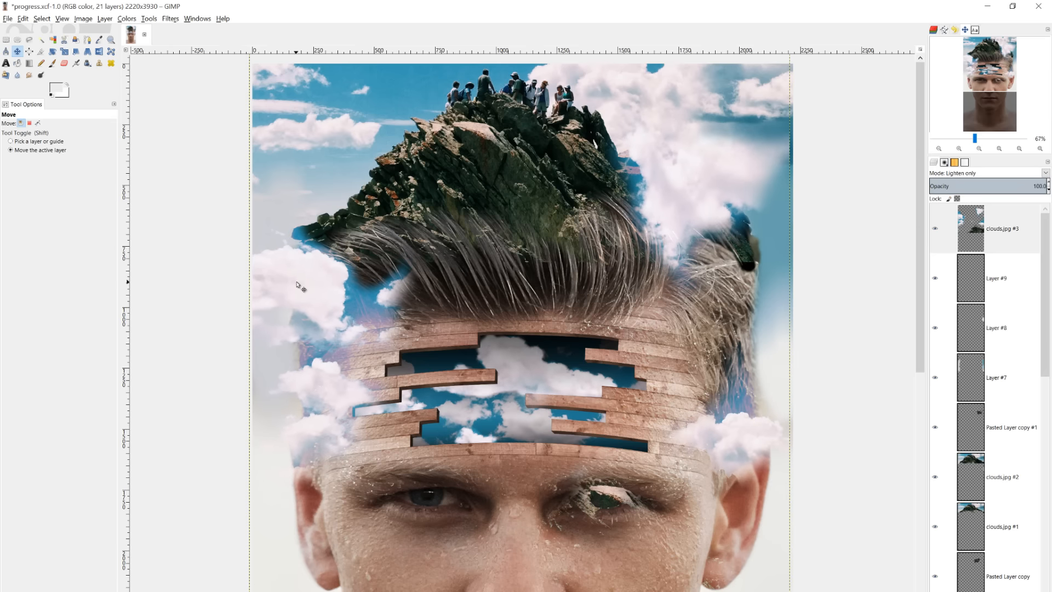
Erase the moved clouds where they cover the swept hair and temple, reducing the eraser size to 177.68 and undoing the last stroke.
click(64, 64)
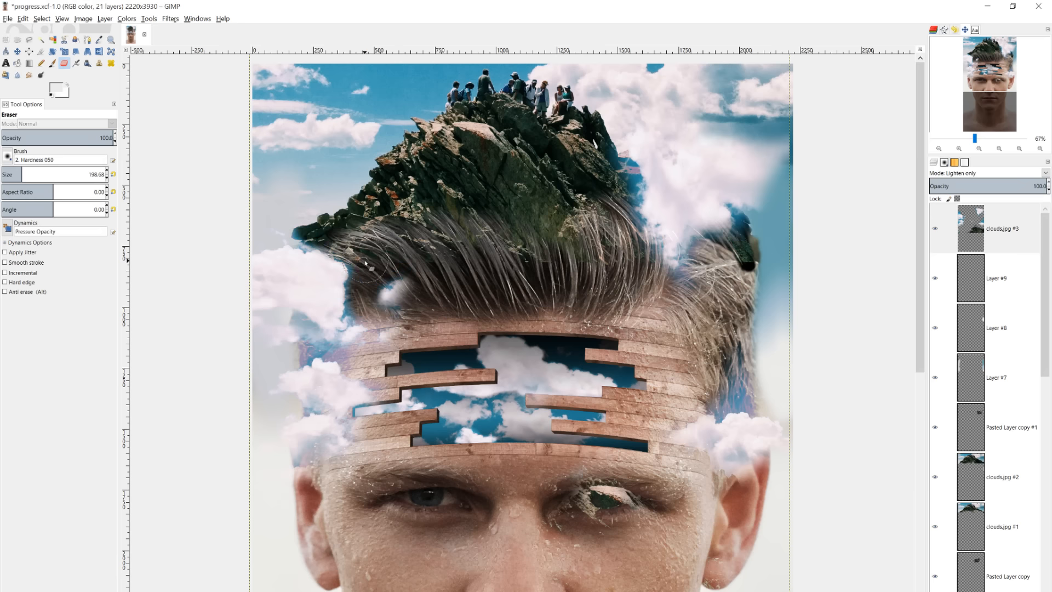
key(bracketleft)
key(bracketleft)
key(bracketleft)
key(bracketleft)
key(bracketleft)
key(bracketleft)
key(bracketleft)
key(bracketleft)
key(bracketleft)
key(bracketleft)
key(bracketleft)
key(bracketleft)
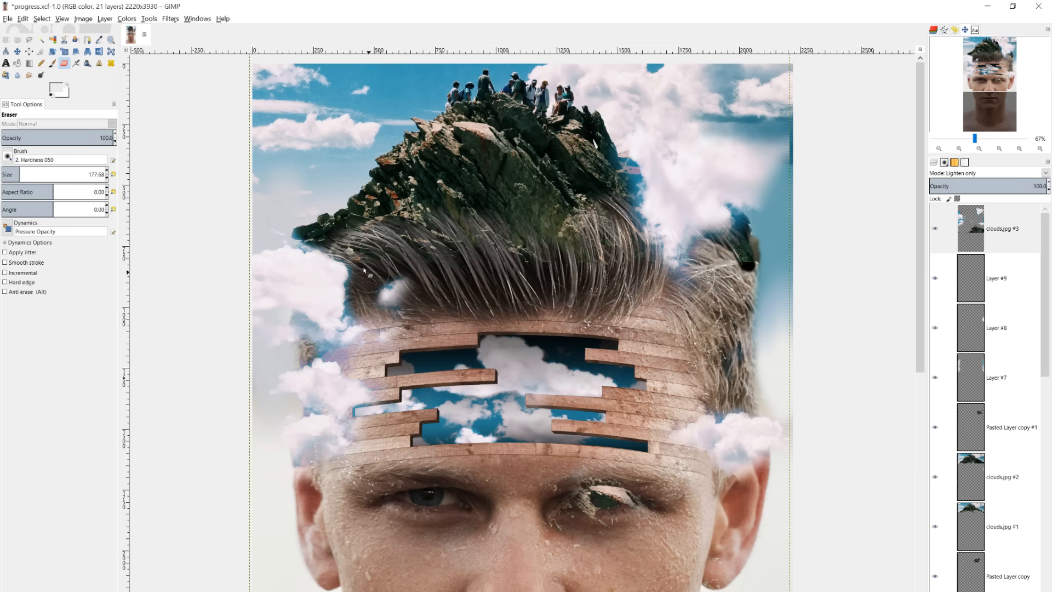
mouse_move(323, 255)
mouse_down()
mouse_move(284, 249)
mouse_move(332, 266)
mouse_move(334, 277)
mouse_move(313, 269)
mouse_move(345, 289)
mouse_move(326, 265)
mouse_move(351, 287)
mouse_up()
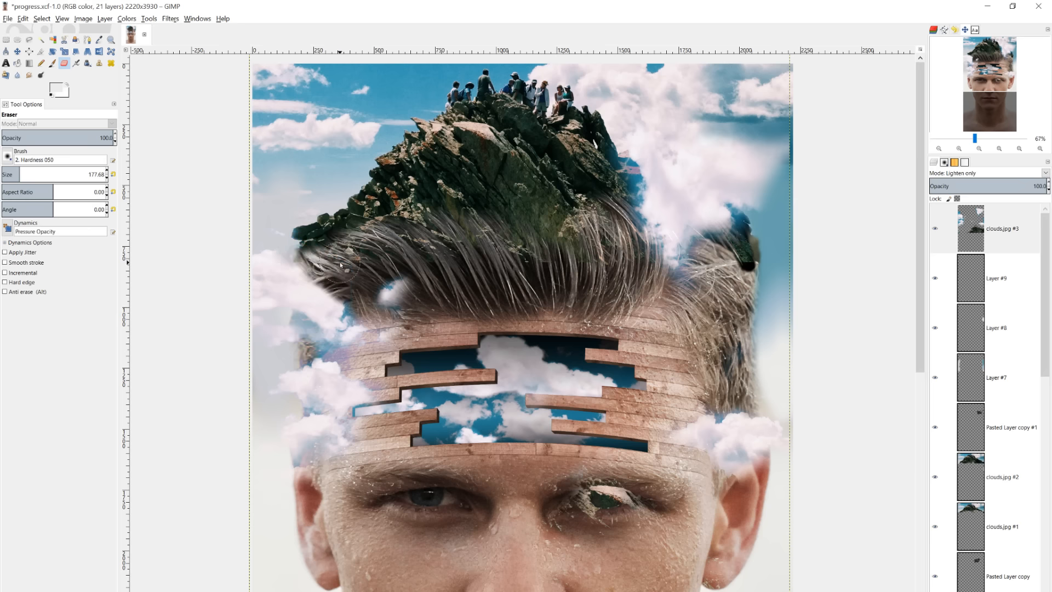
key(ctrl+z)
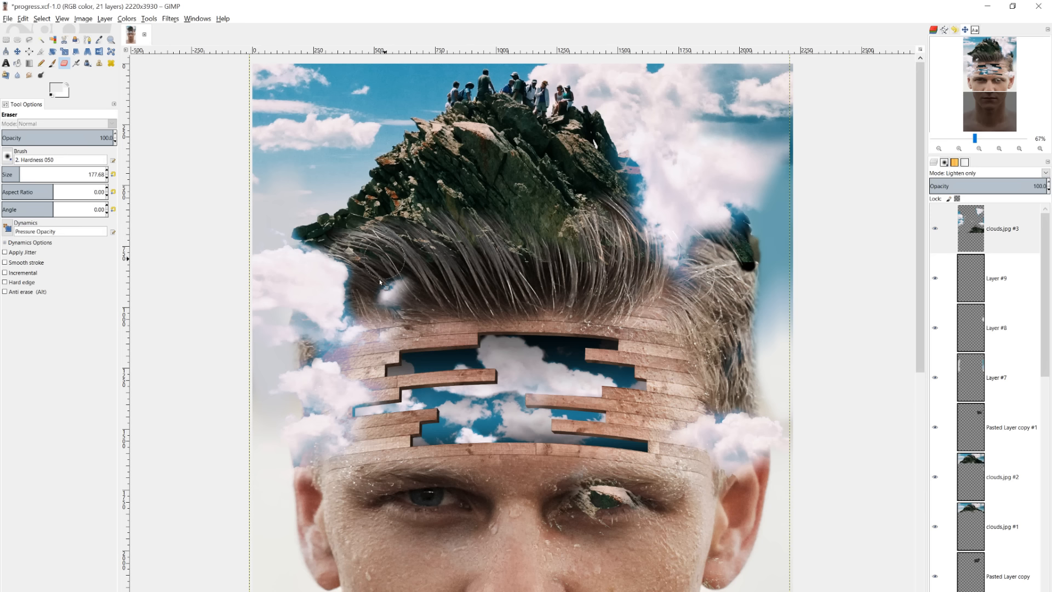
Trim the small cloud on the hair and the cloud edge above the ear with the eraser size at 158.26.
drag(20, 176, 18, 175)
drag(383, 275, 409, 317)
scroll(498, 316, down, 5)
mouse_move(371, 236)
mouse_down()
mouse_move(336, 216)
mouse_move(387, 228)
mouse_move(366, 224)
mouse_move(391, 259)
mouse_up()
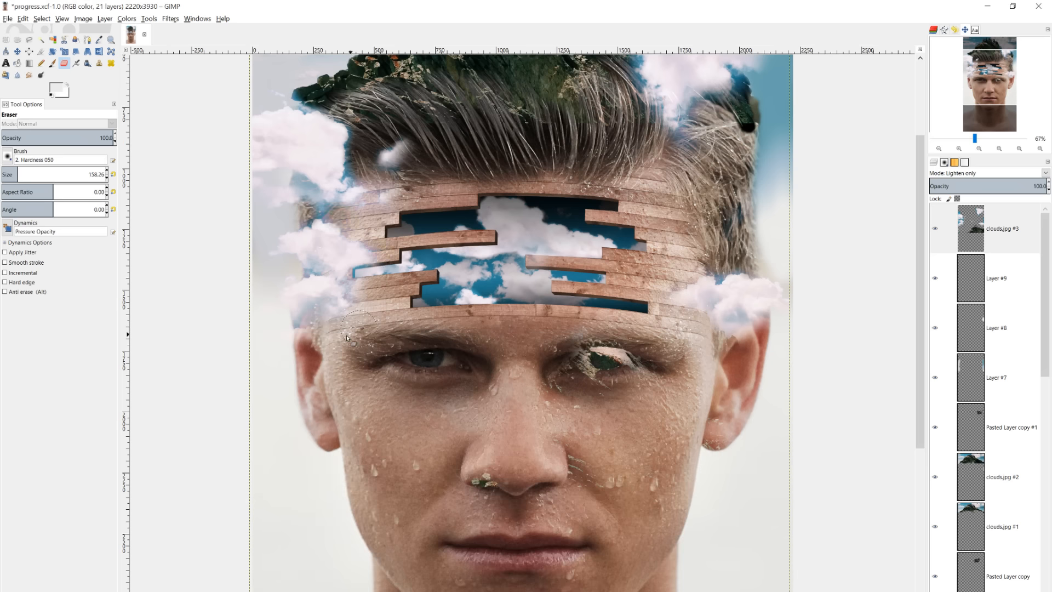
mouse_move(299, 334)
mouse_down()
mouse_move(321, 352)
mouse_move(340, 331)
mouse_up()
scroll(610, 396, down, 2)
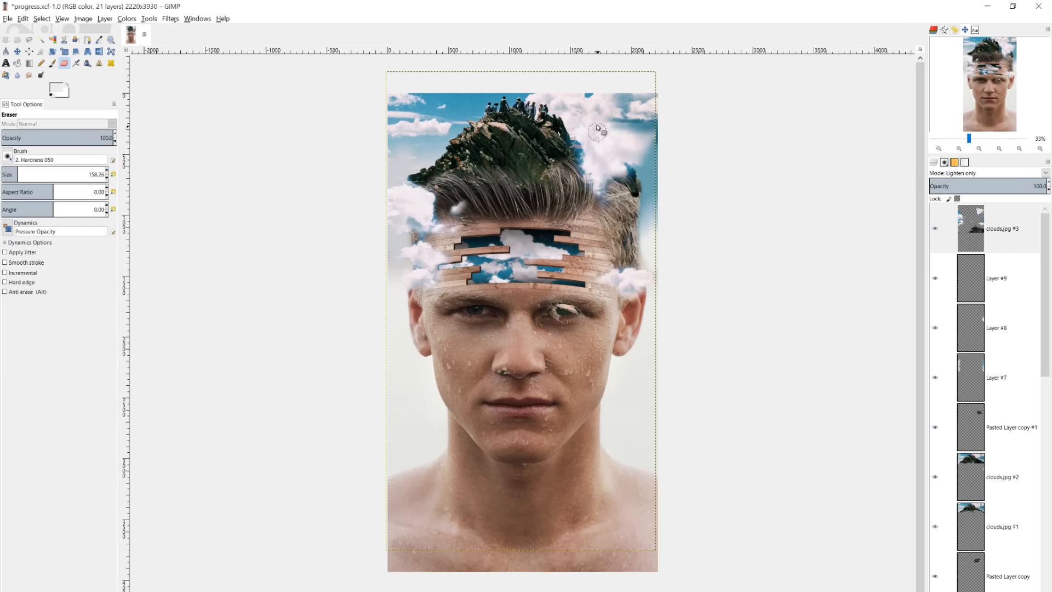
Erase the large cloud over the mountain's right slope and the hair below, raising the eraser size to 272.46.
mouse_move(597, 128)
mouse_down()
mouse_move(570, 132)
mouse_move(601, 135)
mouse_move(582, 177)
mouse_move(582, 140)
mouse_move(611, 146)
mouse_move(586, 134)
mouse_move(592, 170)
mouse_move(630, 173)
mouse_move(612, 167)
mouse_move(590, 189)
mouse_move(601, 185)
mouse_move(583, 166)
mouse_move(602, 172)
mouse_move(583, 160)
mouse_move(596, 185)
mouse_up()
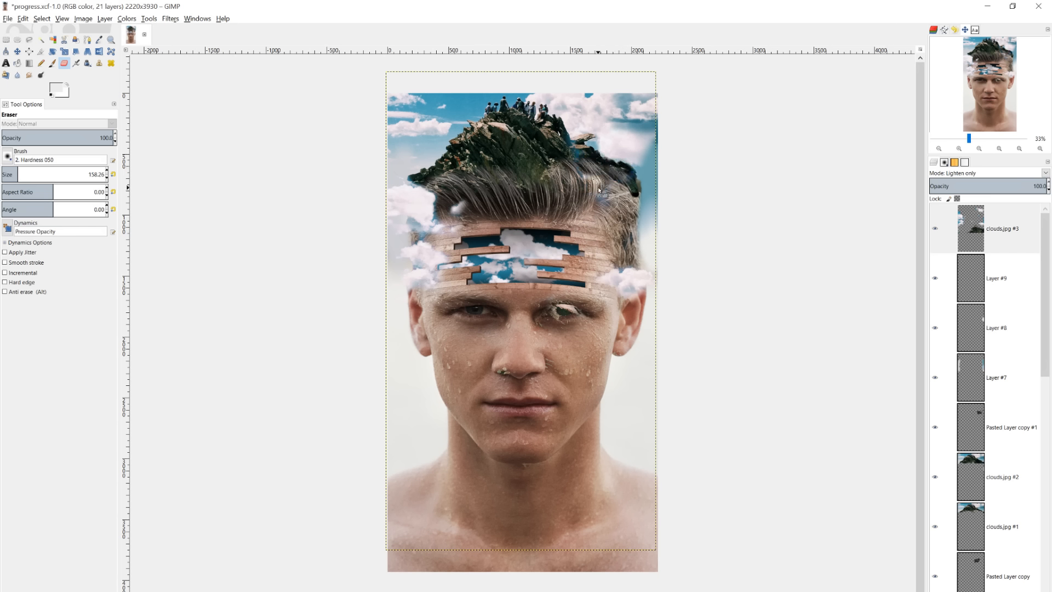
mouse_move(599, 189)
mouse_down()
mouse_move(625, 158)
mouse_move(583, 153)
mouse_move(644, 159)
mouse_move(605, 157)
mouse_up()
key(ctrl+z)
drag(19, 185, 135, 179)
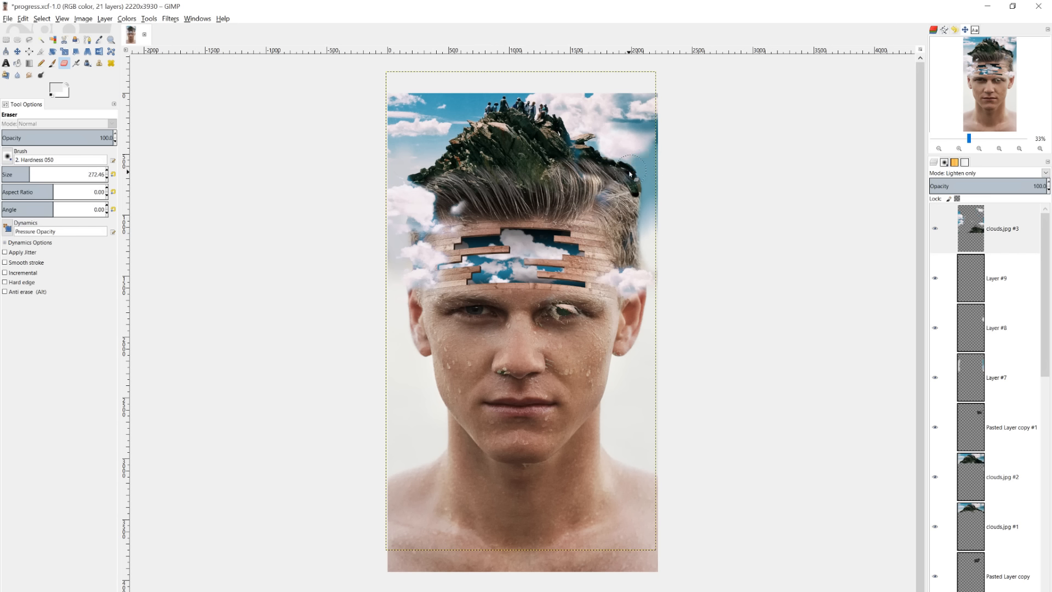
mouse_move(630, 175)
mouse_down()
mouse_move(603, 149)
mouse_move(650, 163)
mouse_move(647, 145)
mouse_move(613, 148)
mouse_up()
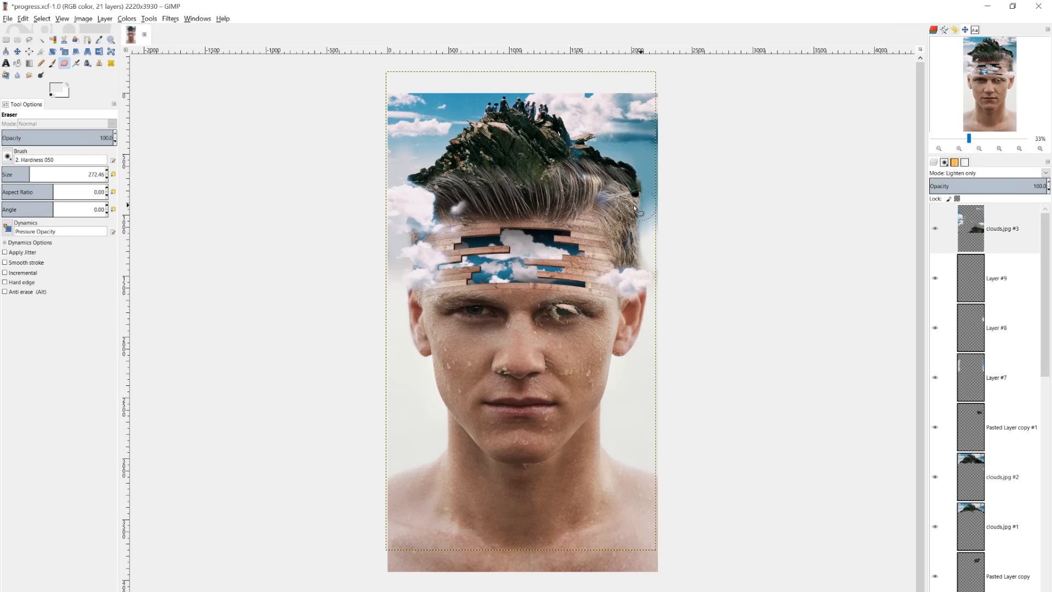
key(plus)
mouse_move(652, 201)
mouse_down()
mouse_move(643, 204)
mouse_move(595, 123)
mouse_move(587, 130)
mouse_up()
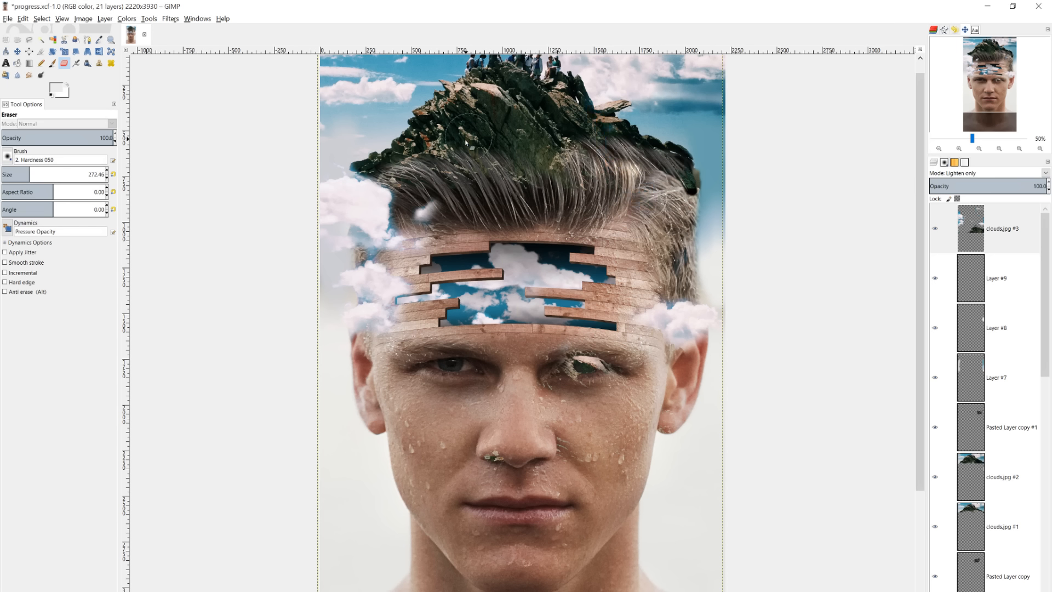
Erase the leftover rock fragments of the clouds layer over the man's eye and nose.
key(minus)
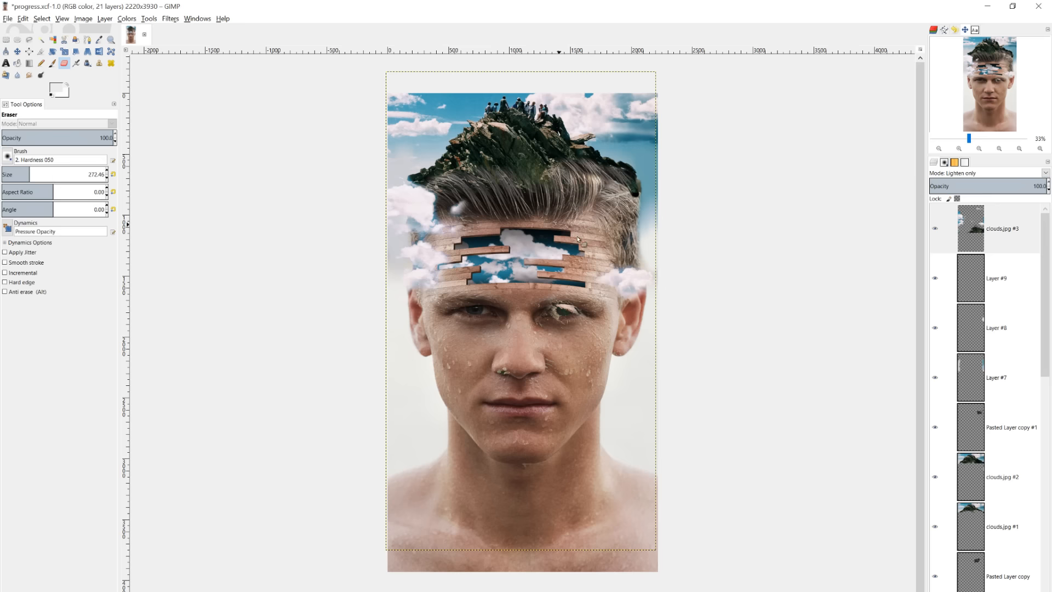
key(plus)
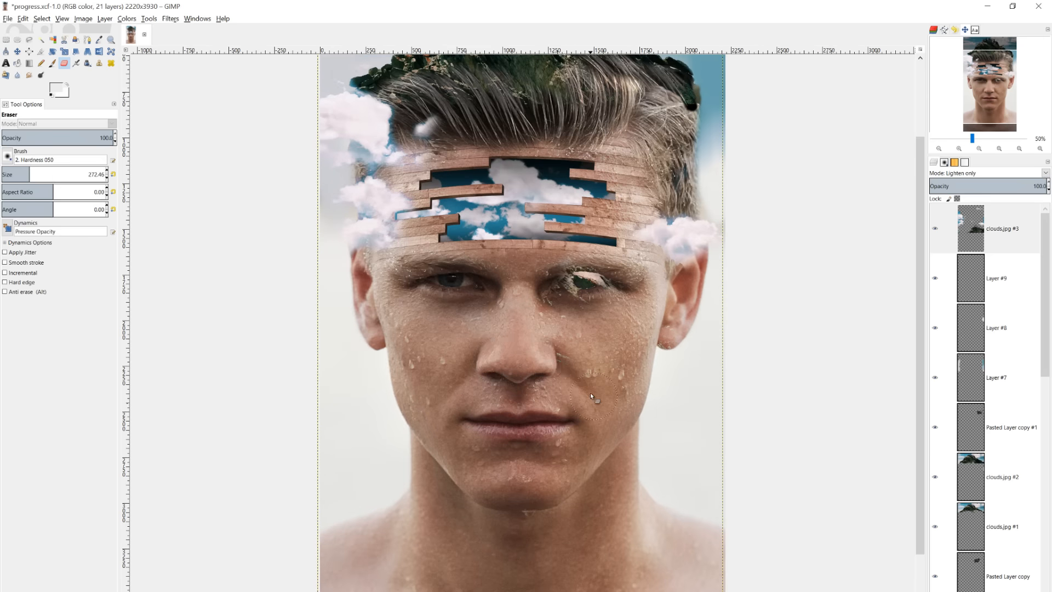
mouse_move(594, 277)
mouse_down()
mouse_move(575, 291)
mouse_move(556, 277)
mouse_move(606, 282)
mouse_up()
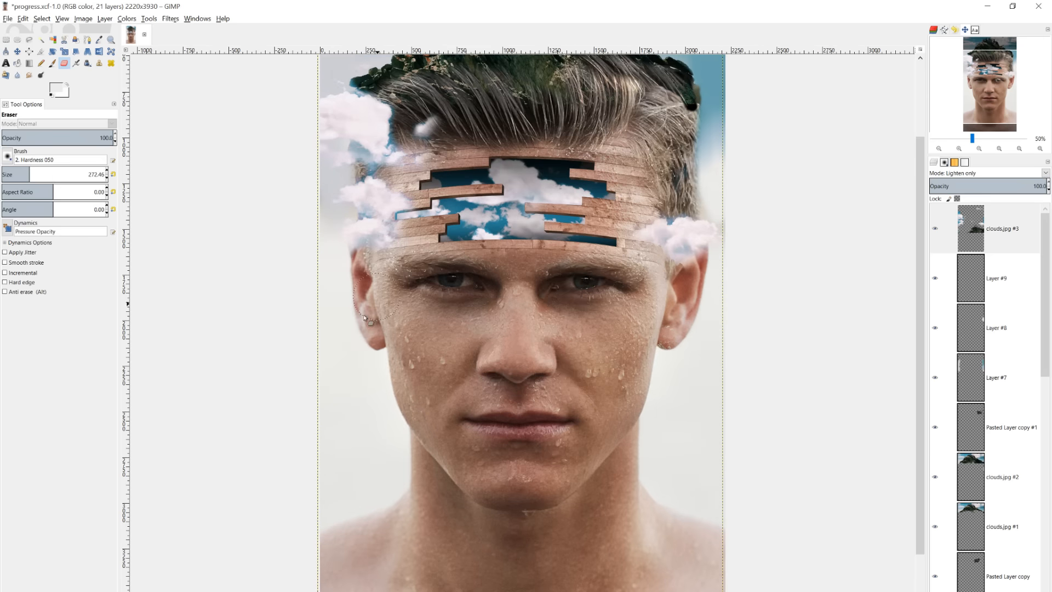
Compare the portrait with the clouds.jpg #3 layer hidden and shown, and inspect the whole composite.
click(935, 233)
click(935, 233)
click(935, 233)
click(935, 233)
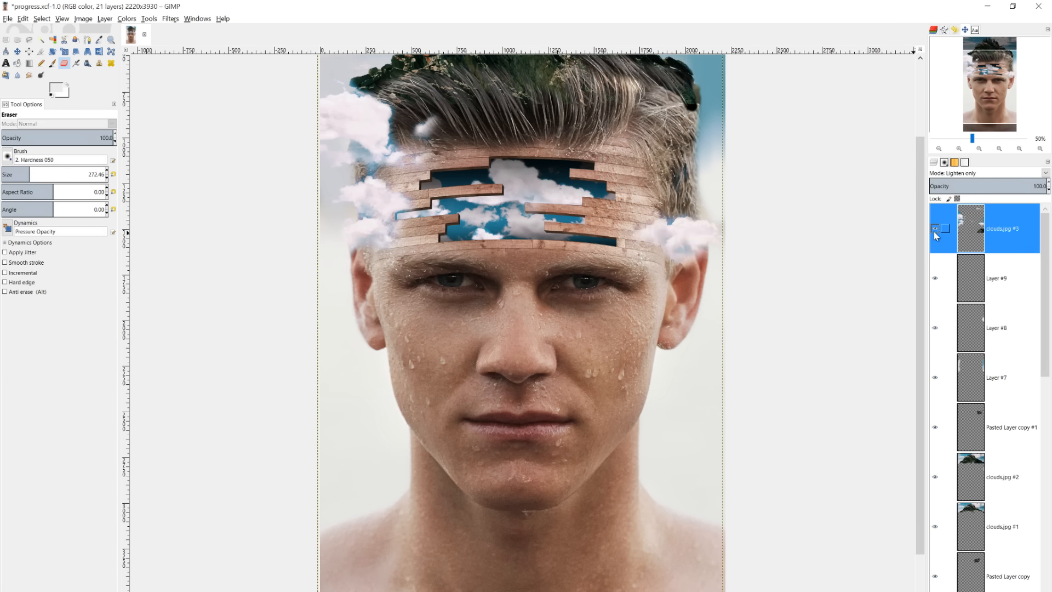
click(935, 231)
click(934, 232)
click(934, 231)
click(935, 231)
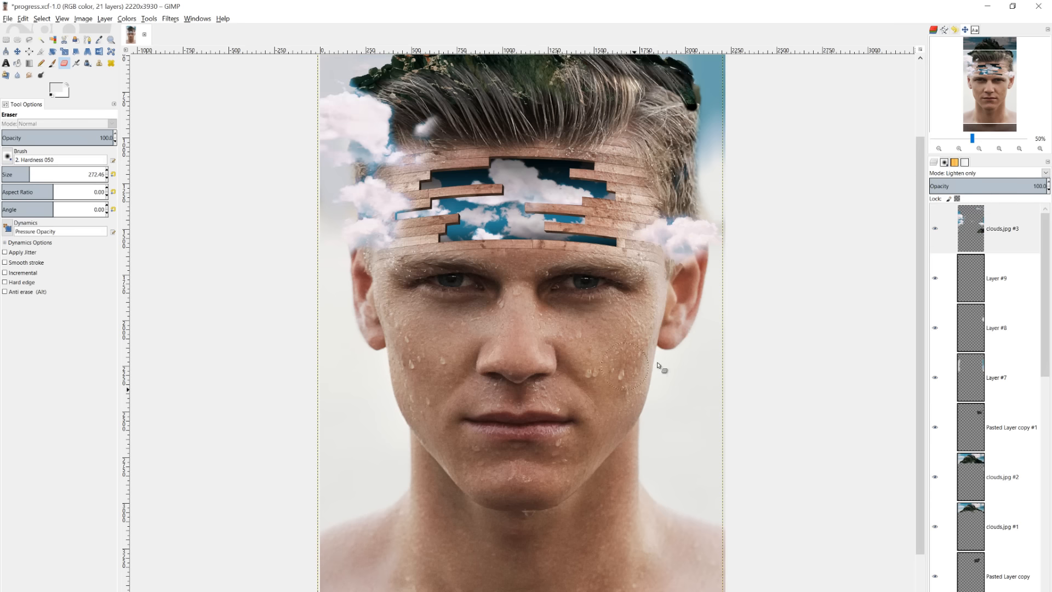
scroll(657, 366, up, 3)
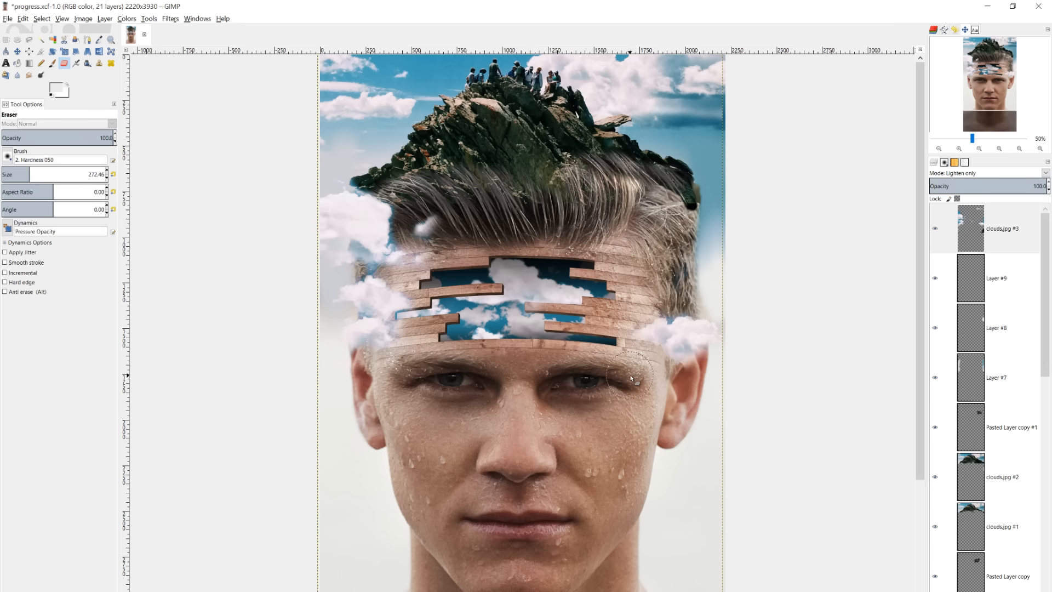
scroll(631, 378, down, 1)
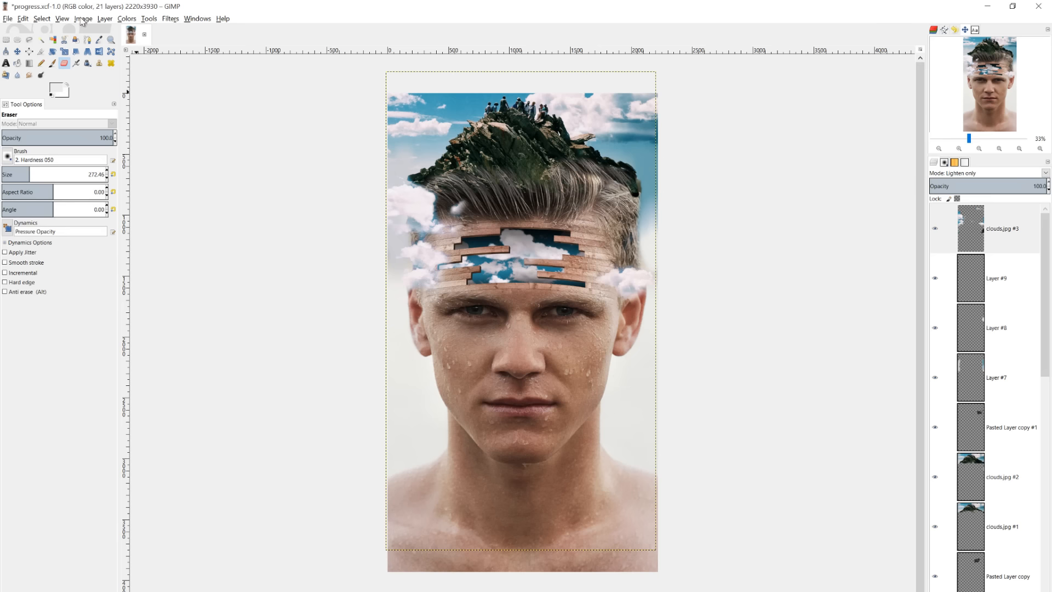
Bring balloons.jpg in as a new top layer and add an alpha channel to it.
click(10, 19)
click(22, 63)
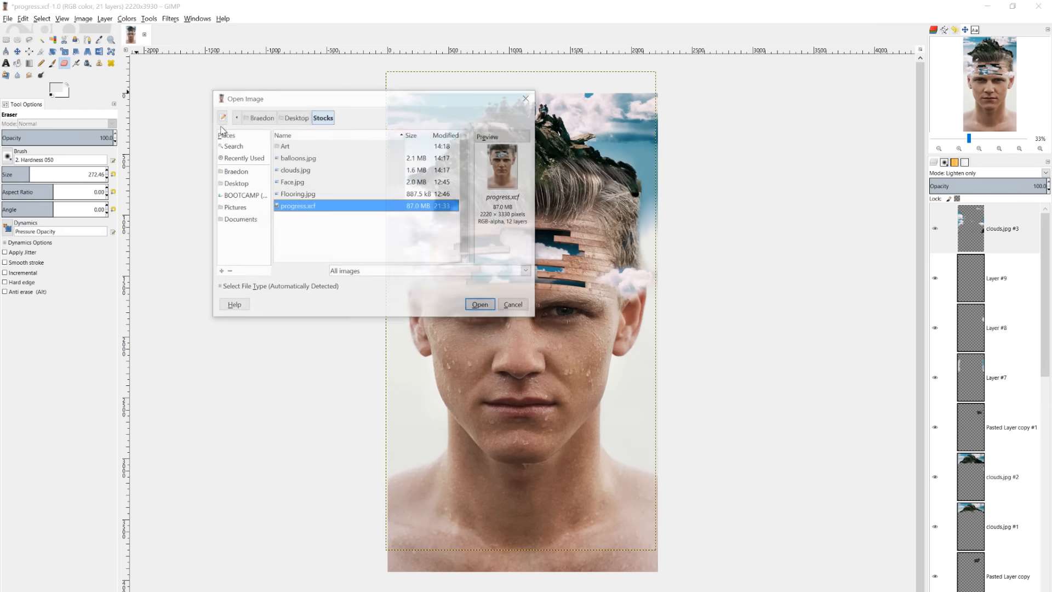
click(286, 159)
click(480, 305)
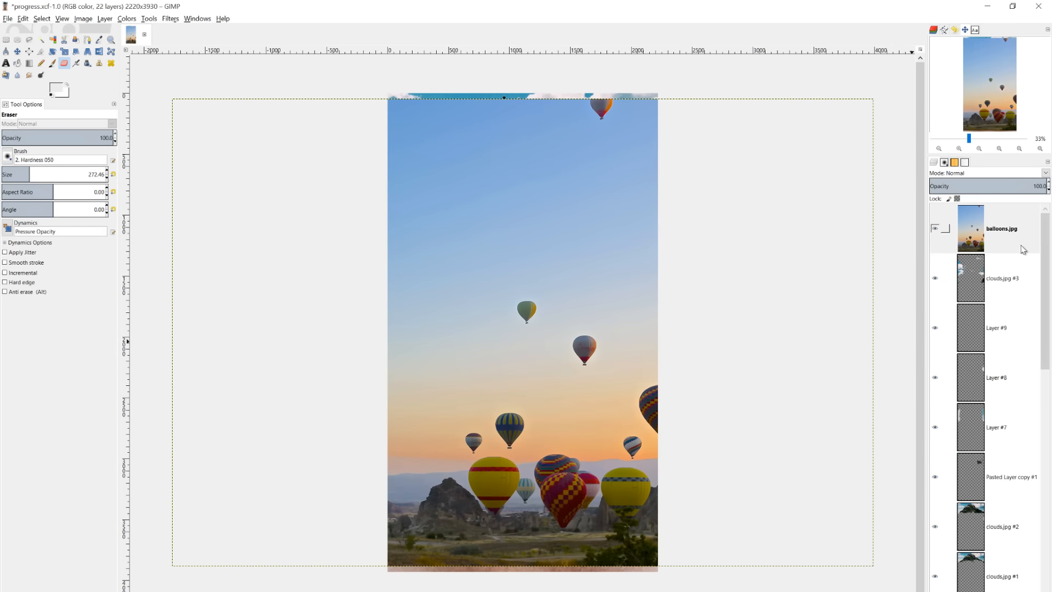
click(1022, 244)
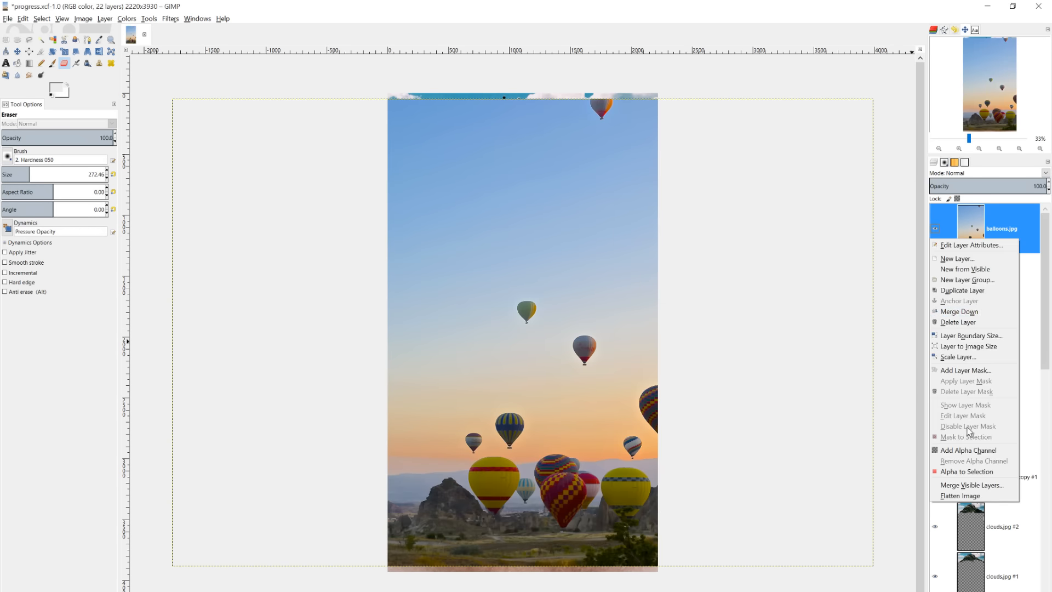
click(938, 447)
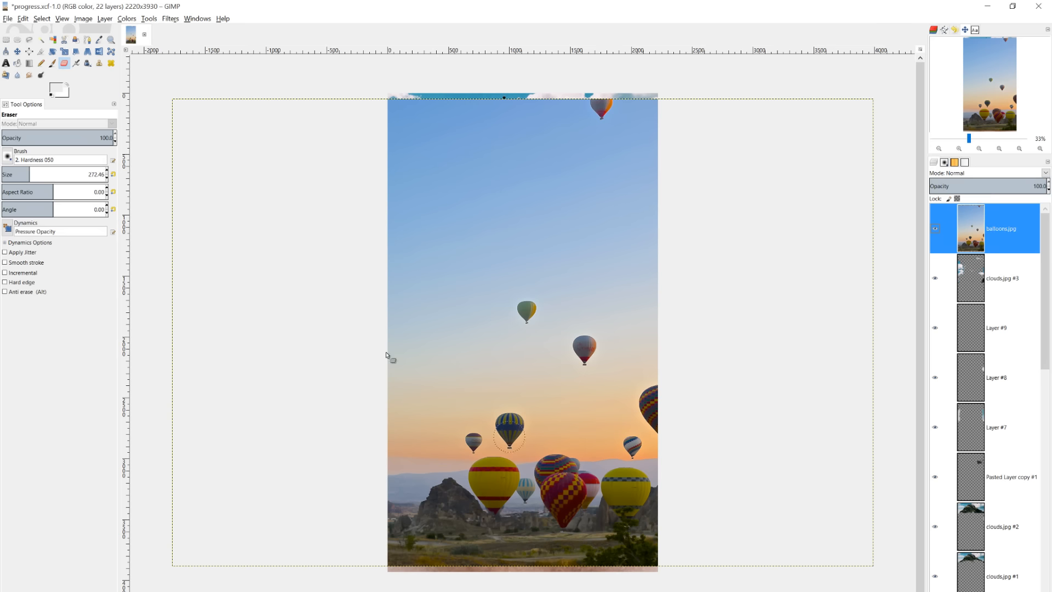
Move the balloons.jpg layer left and up so the multicoloured checkered balloon lies fully inside the image.
click(17, 51)
drag(644, 455, 572, 359)
Trace a path with the Paths tool from the top of the checkered balloon down its left edge and around its basket.
scroll(572, 359, up, 5)
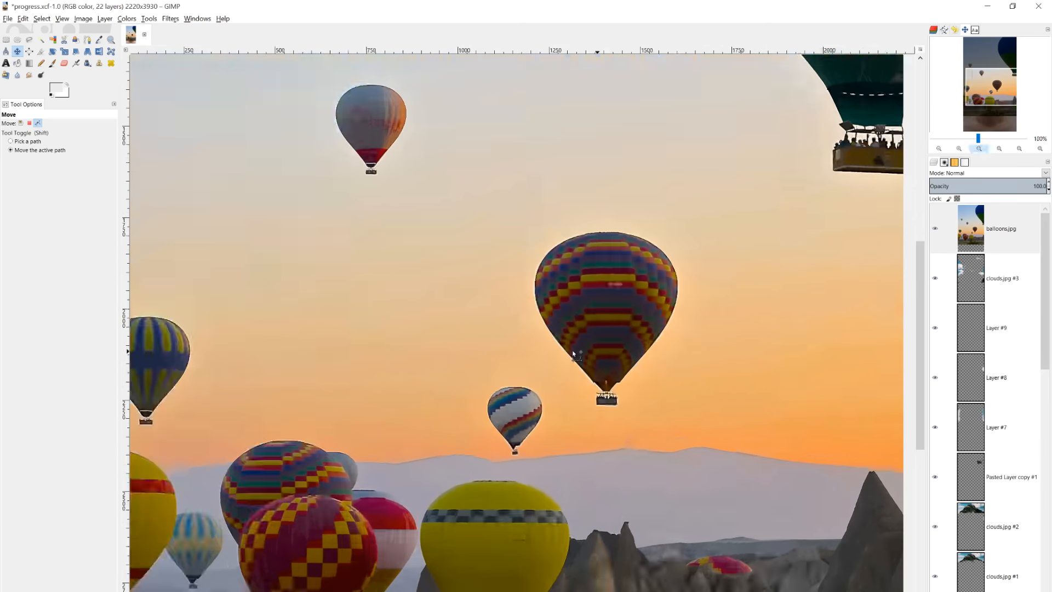
scroll(573, 353, down, 1)
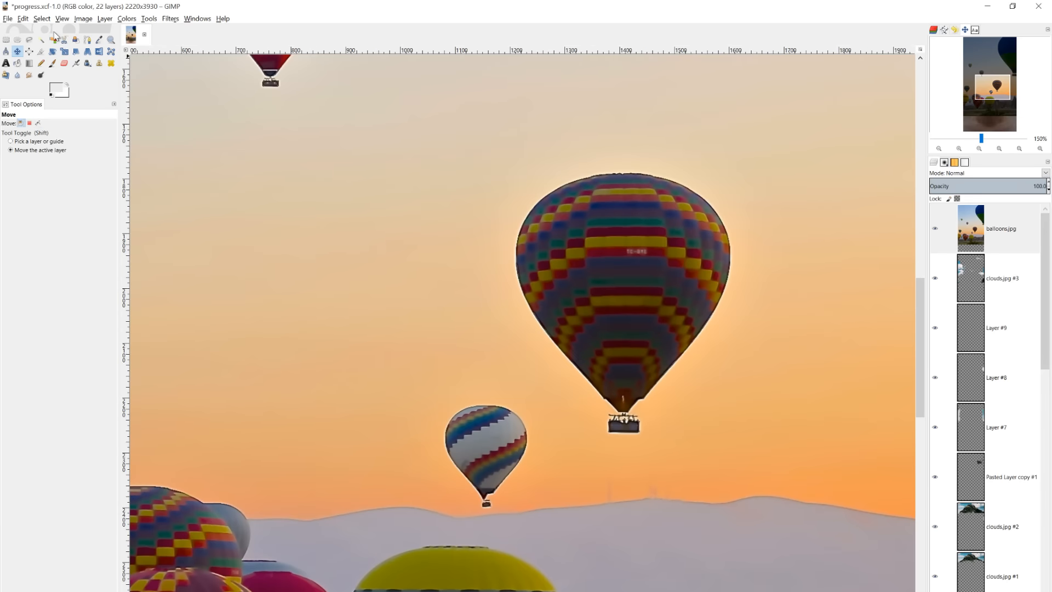
click(87, 40)
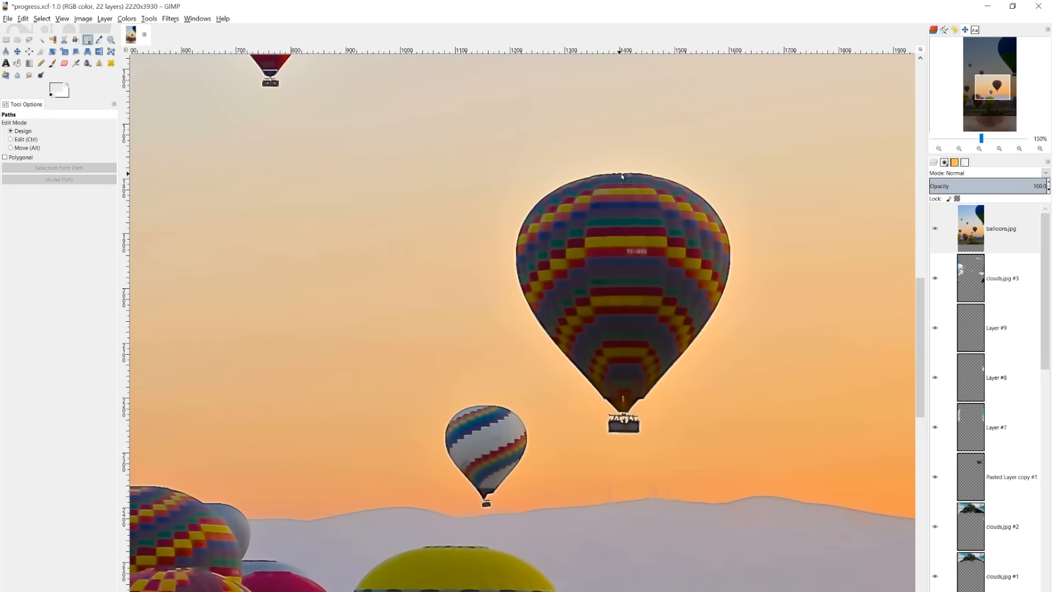
click(620, 174)
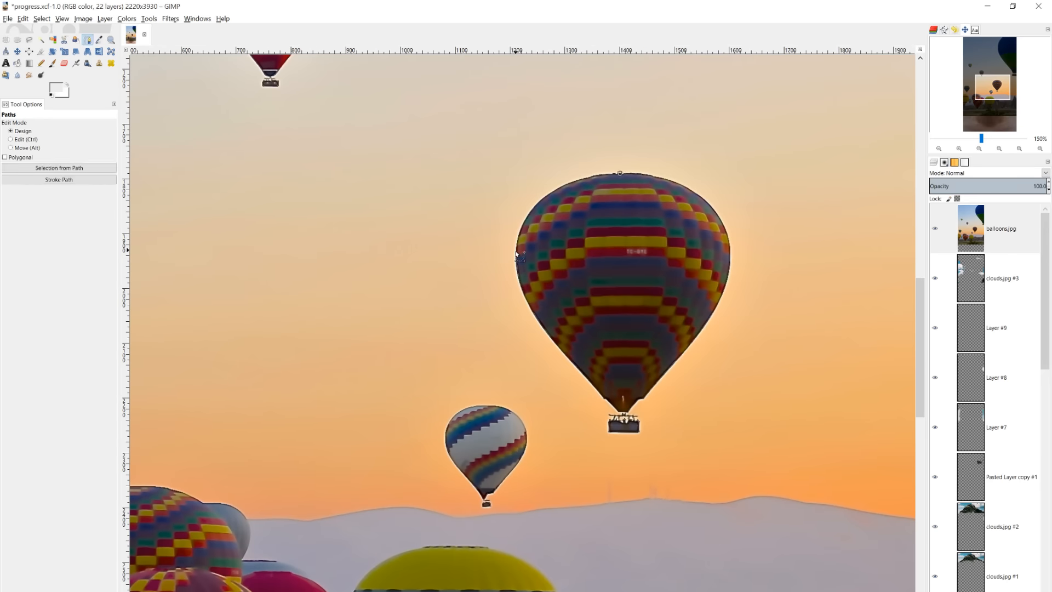
drag(516, 252, 516, 343)
click(621, 411)
key(ctrl+z)
drag(515, 342, 516, 303)
mouse_move(620, 411)
mouse_down()
mouse_move(654, 437)
mouse_move(622, 407)
mouse_move(610, 416)
mouse_up()
click(639, 433)
click(629, 412)
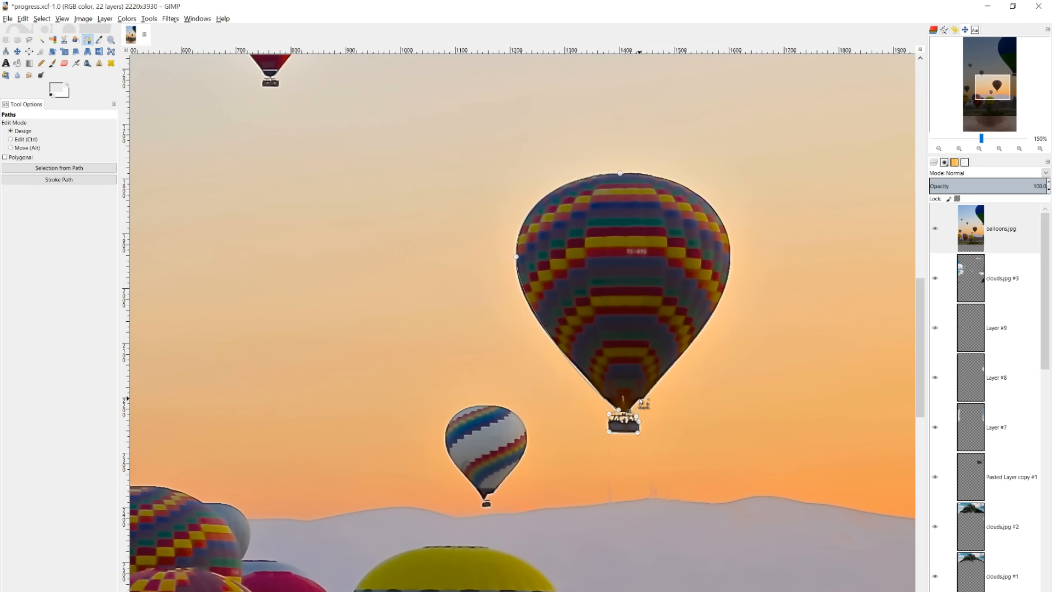
Continue the path up the checkered balloon's right edge and close it at the top with a matching curve.
click(640, 399)
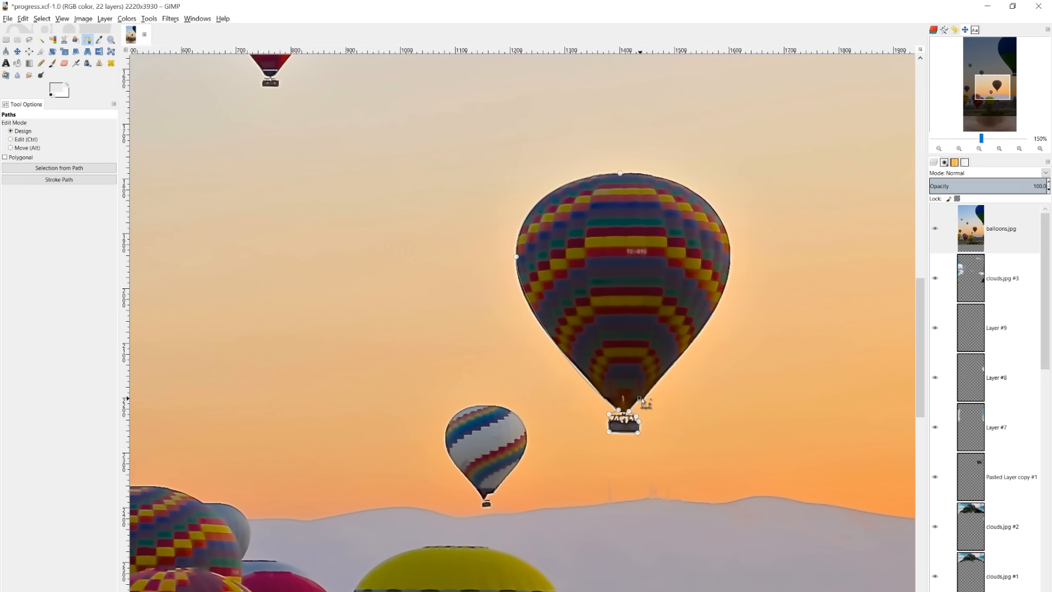
click(730, 247)
drag(724, 223, 742, 210)
key(ctrl+z)
drag(727, 282, 747, 220)
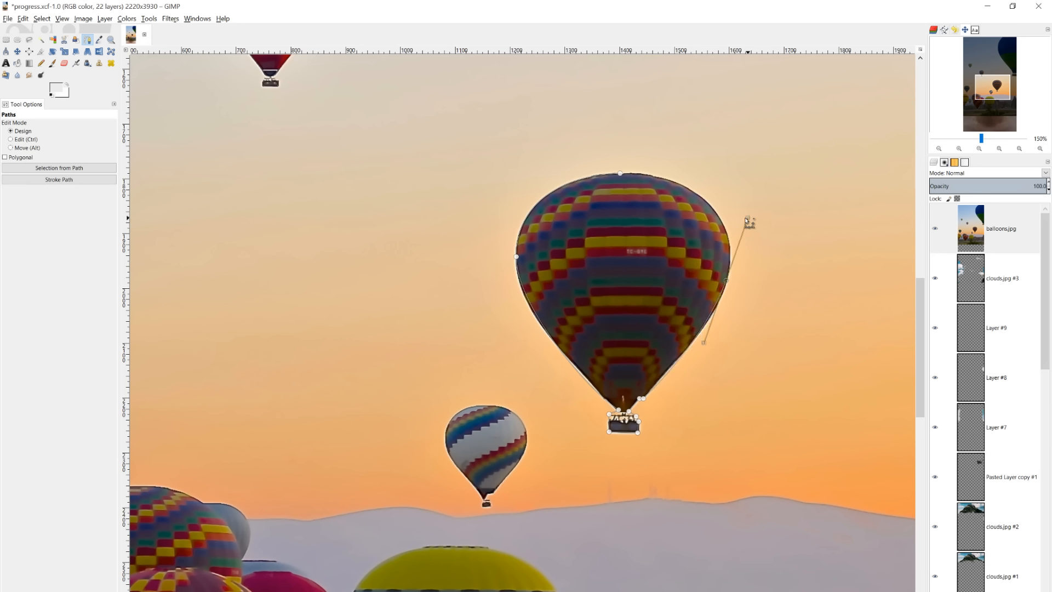
ctrl+click(621, 174)
drag(692, 207, 636, 177)
key(ctrl+z)
key(ctrl)
Turn the path into a selection, delete everything outside the checkered balloon from the balloons.jpg layer, and clear the selection.
click(59, 168)
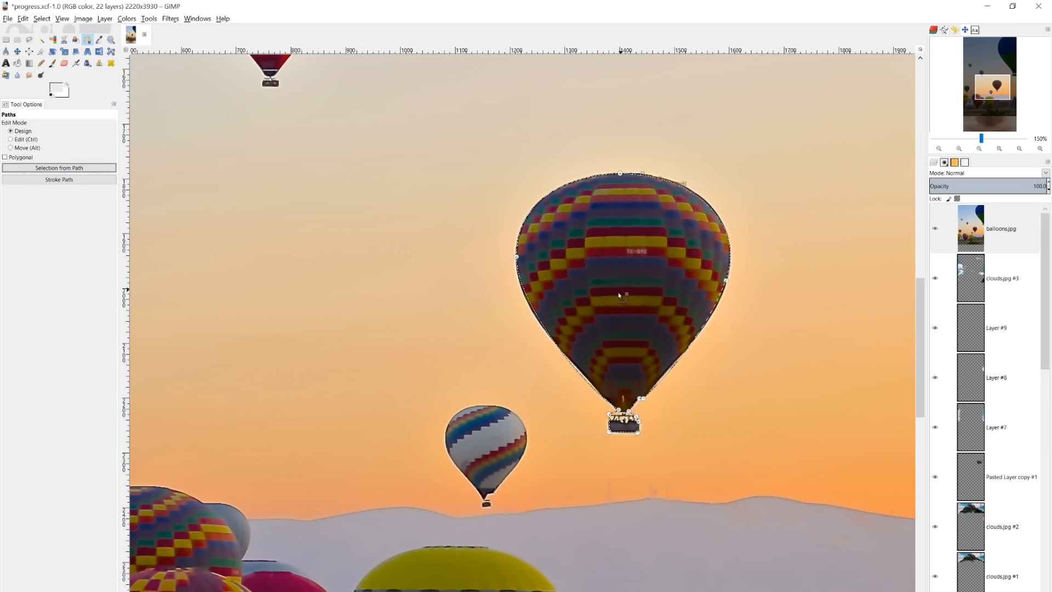
scroll(619, 296, down, 2)
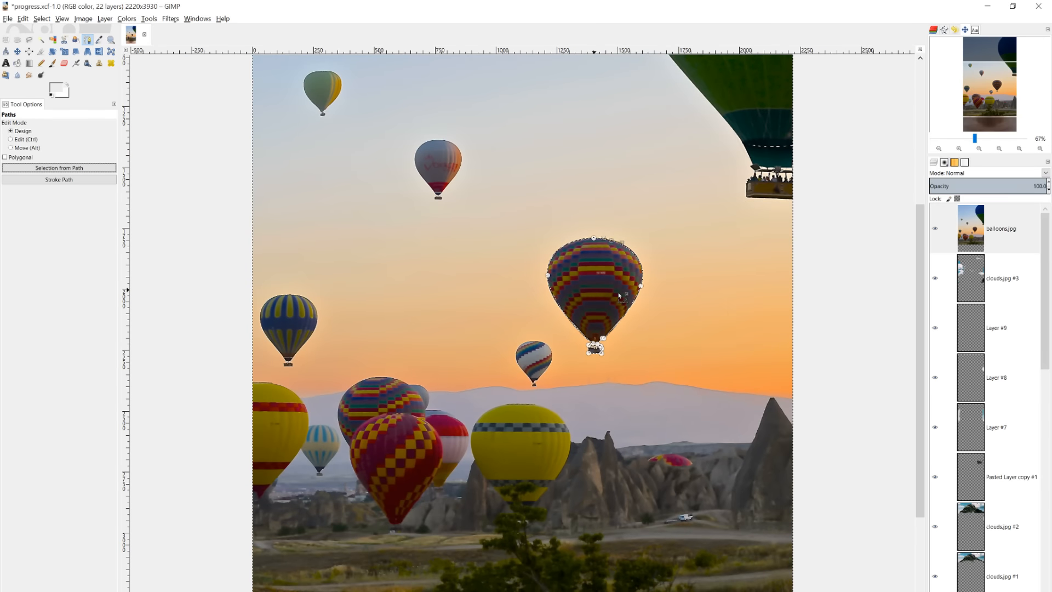
key(Delete)
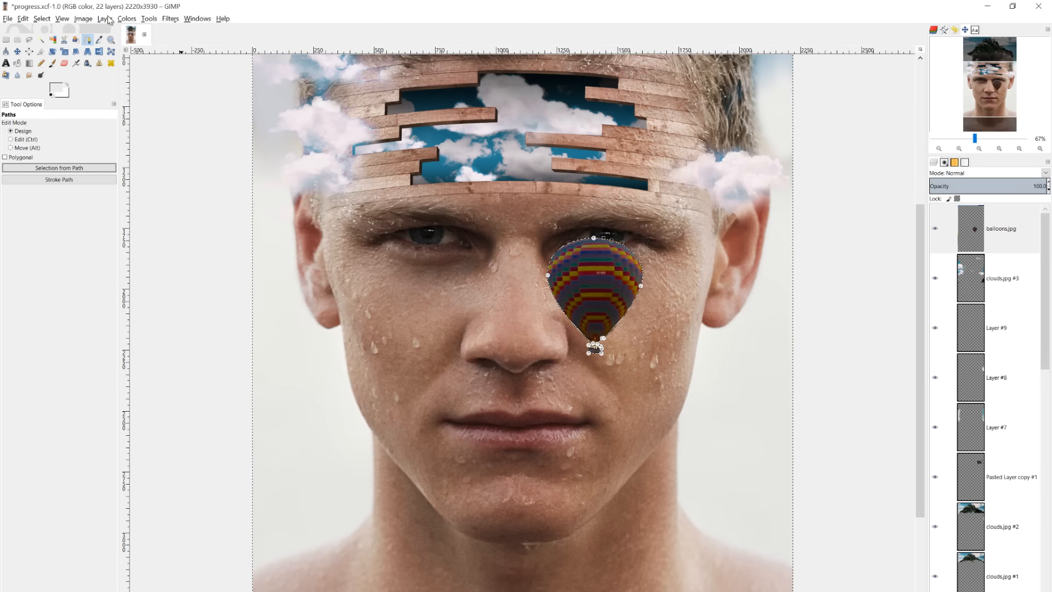
click(42, 19)
click(48, 43)
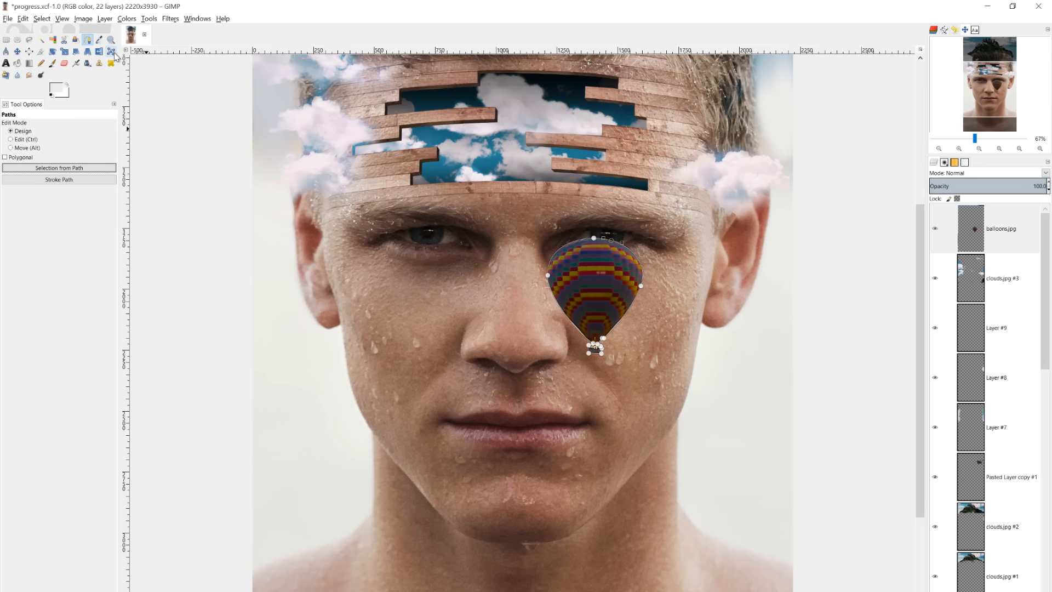
key(m)
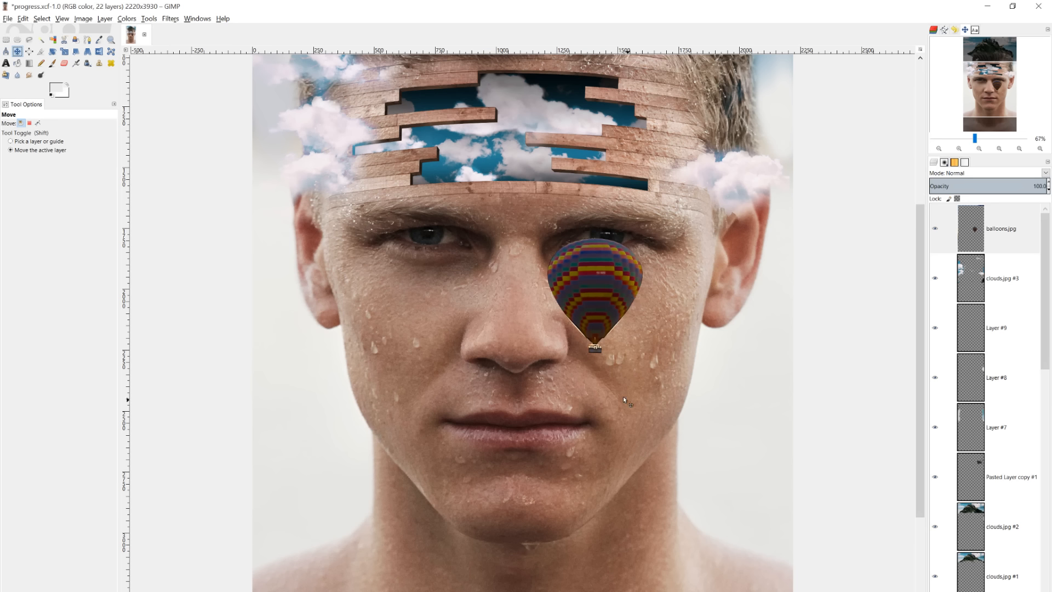
Erase the bright fringe along the balloon's lower edges on the balloons.jpg layer with a small Hardness 050 eraser.
scroll(630, 403, up, 2)
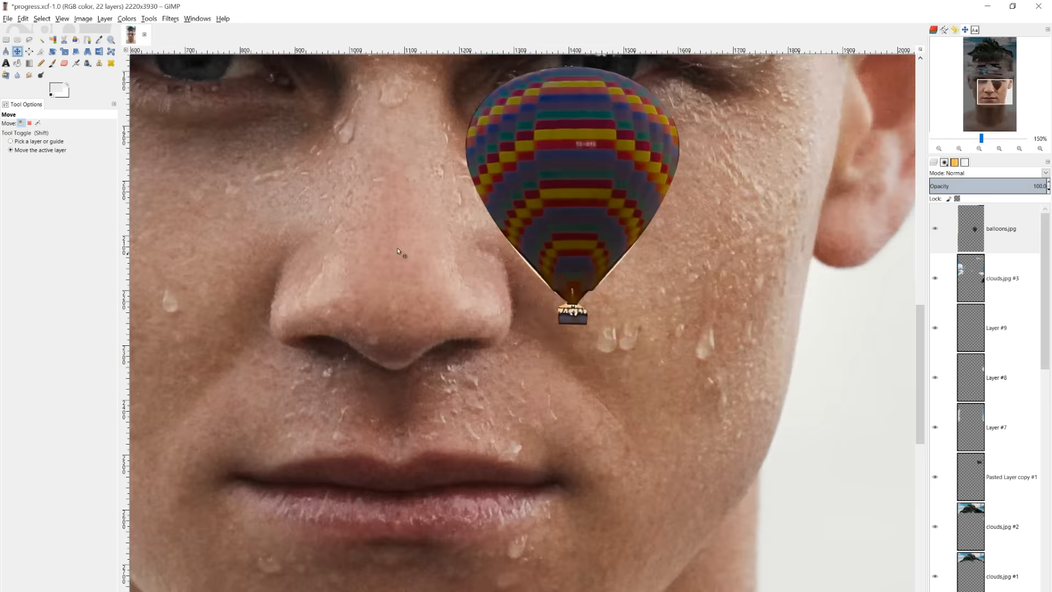
click(65, 63)
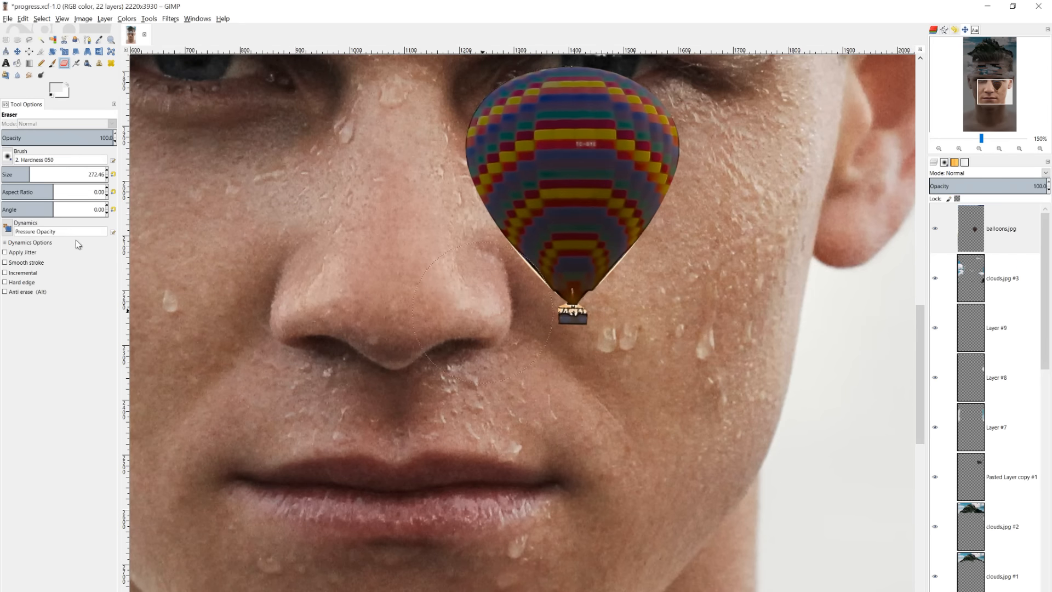
drag(34, 170, 10, 174)
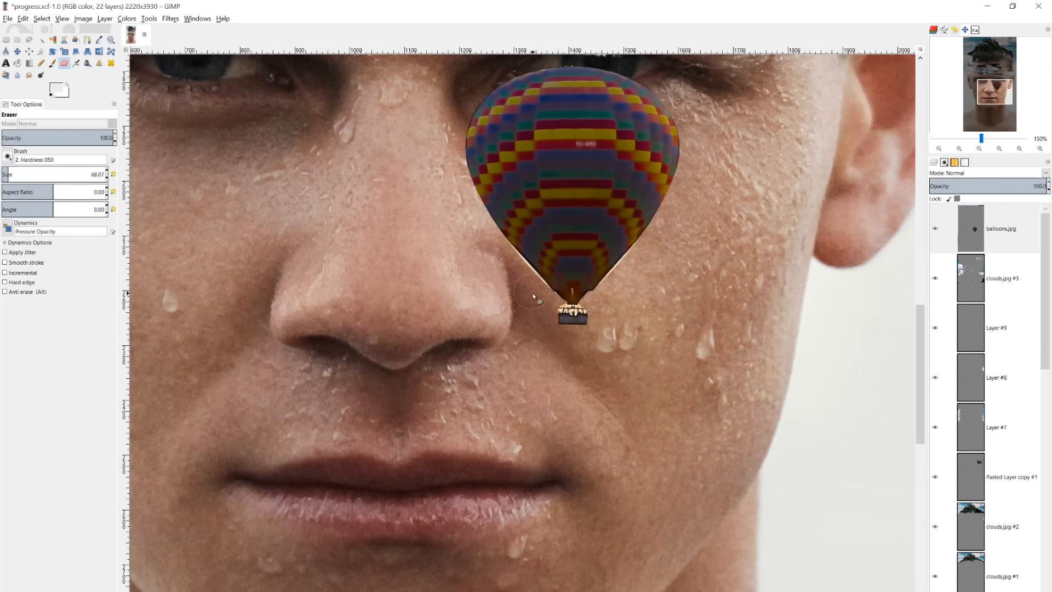
click(1000, 228)
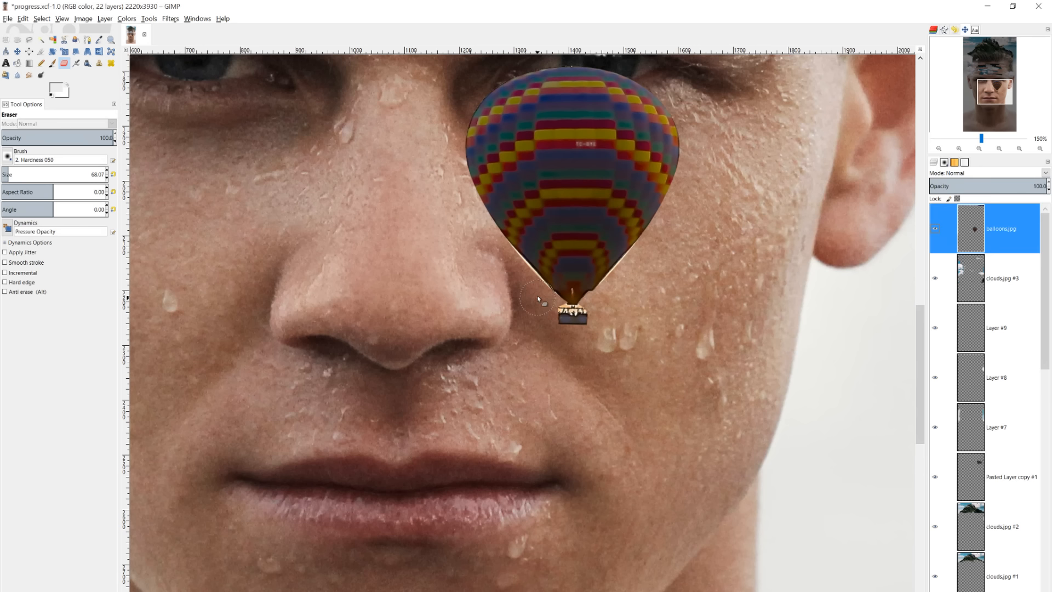
drag(502, 252, 527, 267)
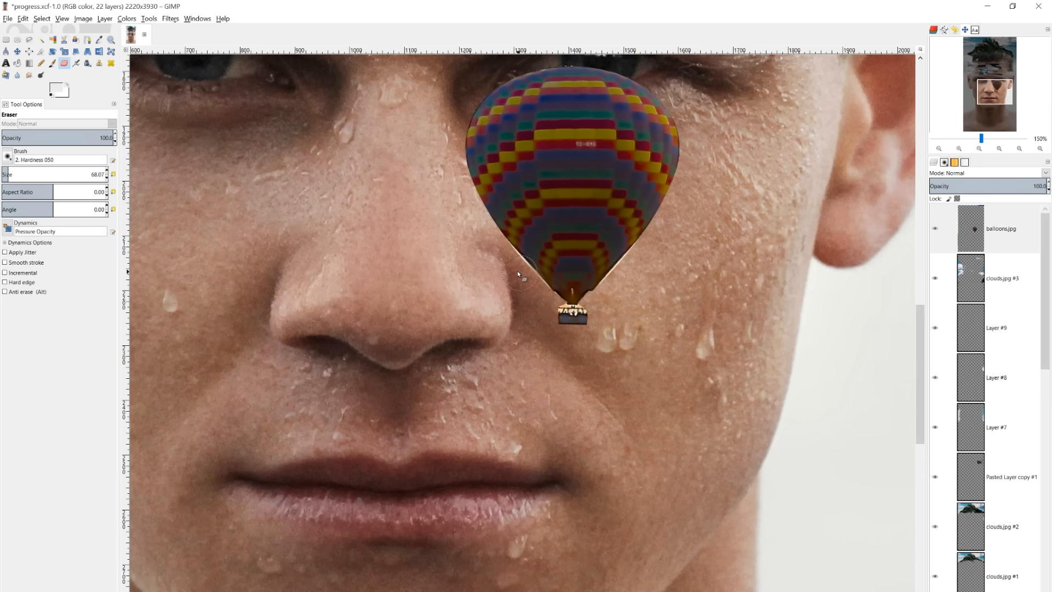
drag(523, 276, 537, 294)
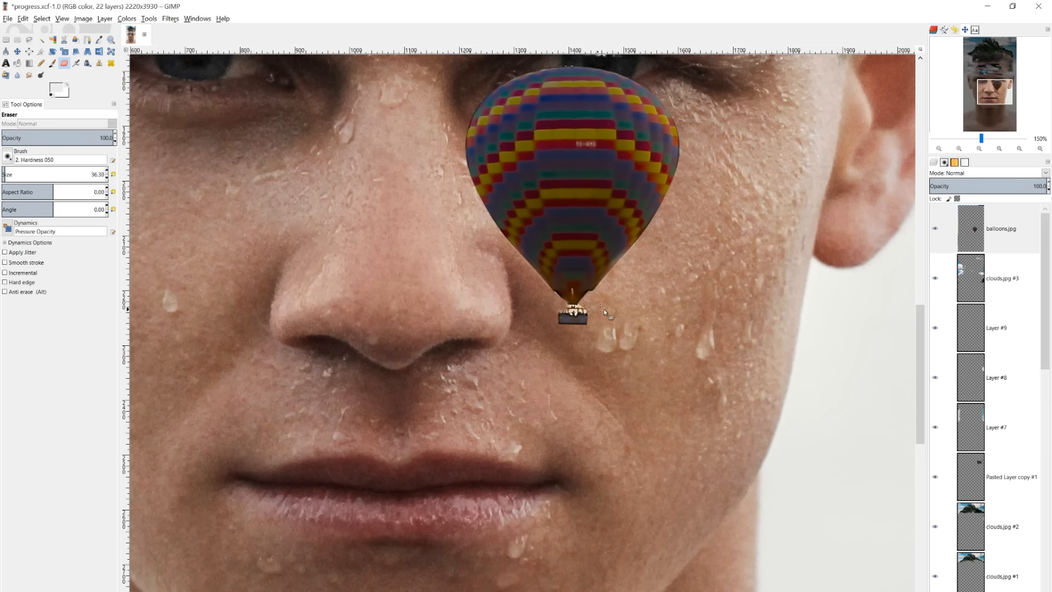
Erase the leftover bright sky between the balloon and its basket, reducing the eraser size to 1.
scroll(608, 305, up, 6)
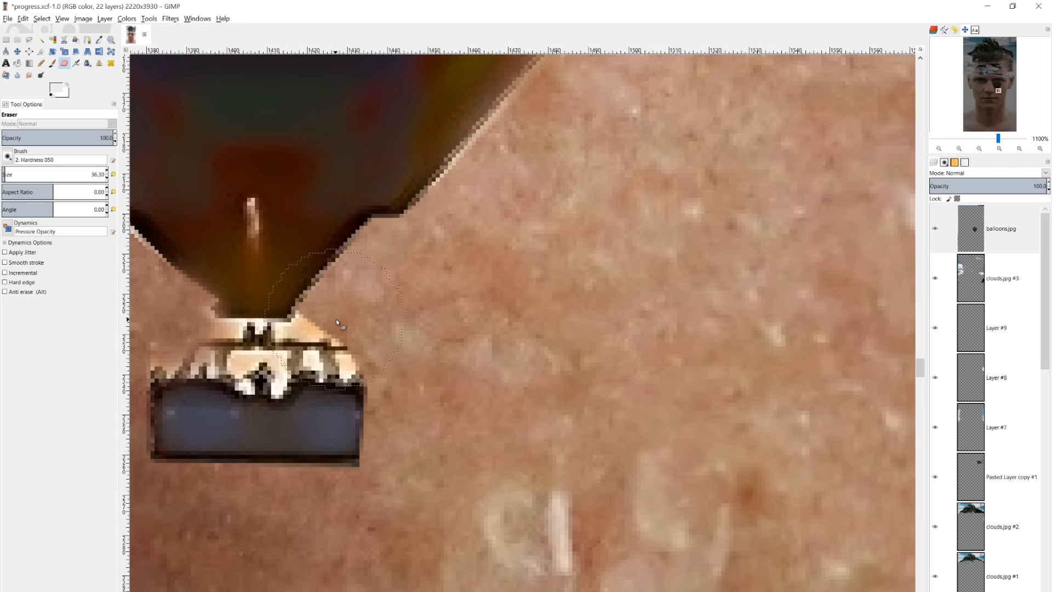
drag(15, 180, 2, 175)
click(312, 319)
key(bracketleft)
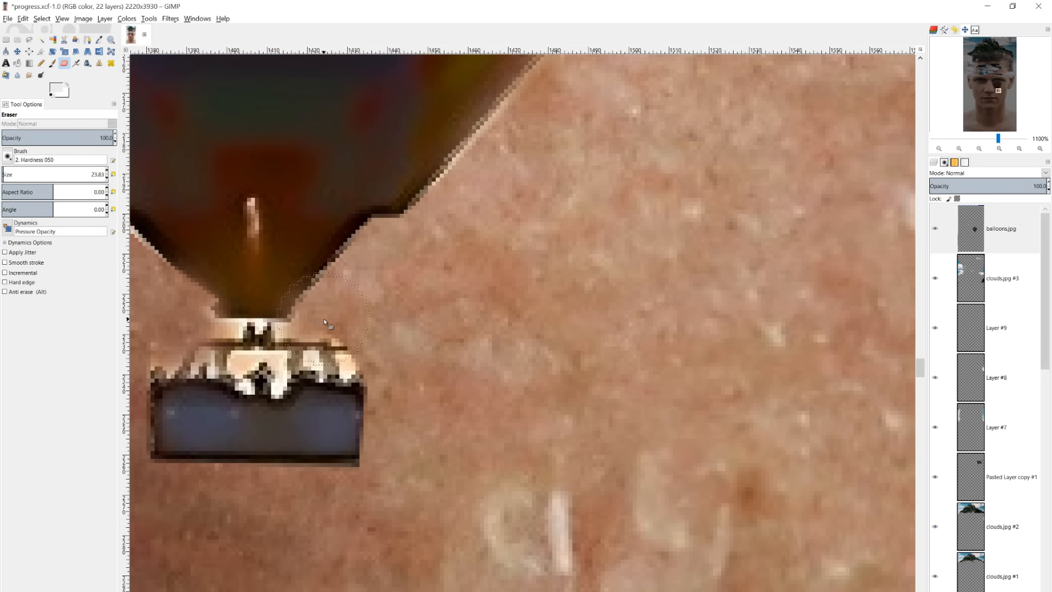
key(bracketleft)
key(bracketleft)
key(bracketleft)
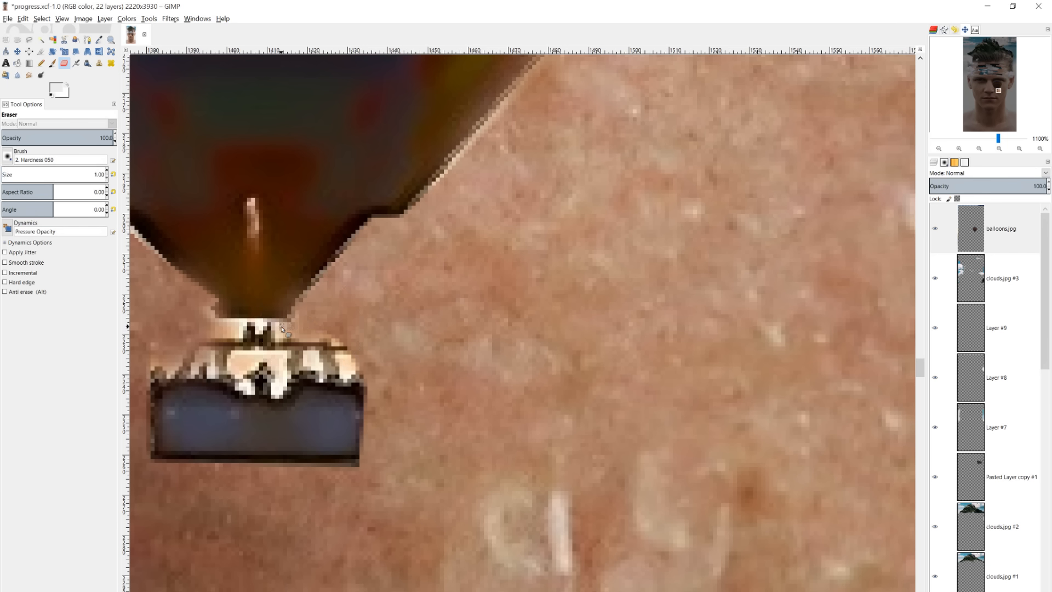
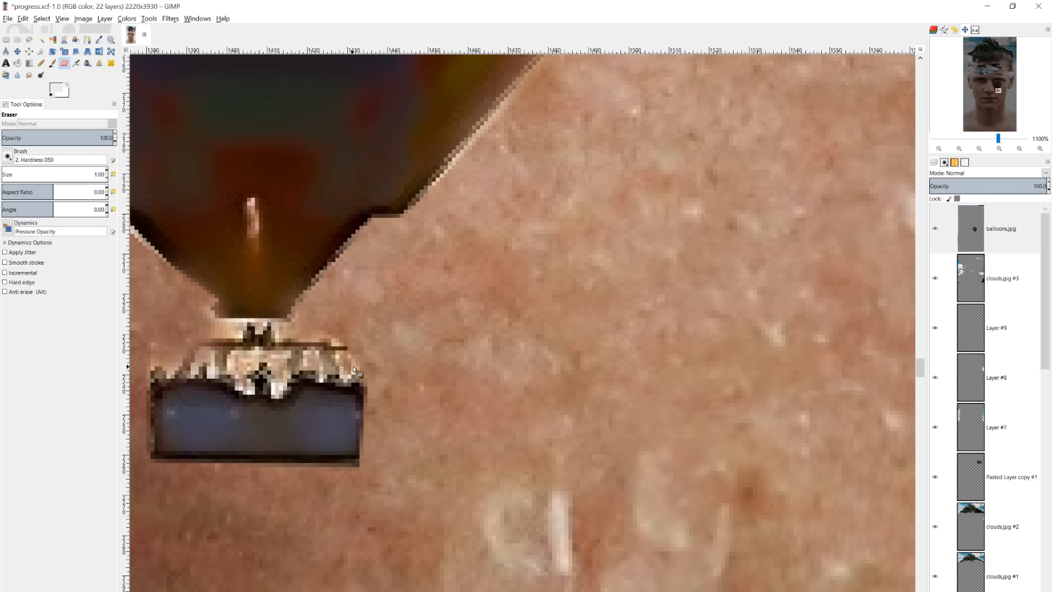
scroll(432, 353, down, 10)
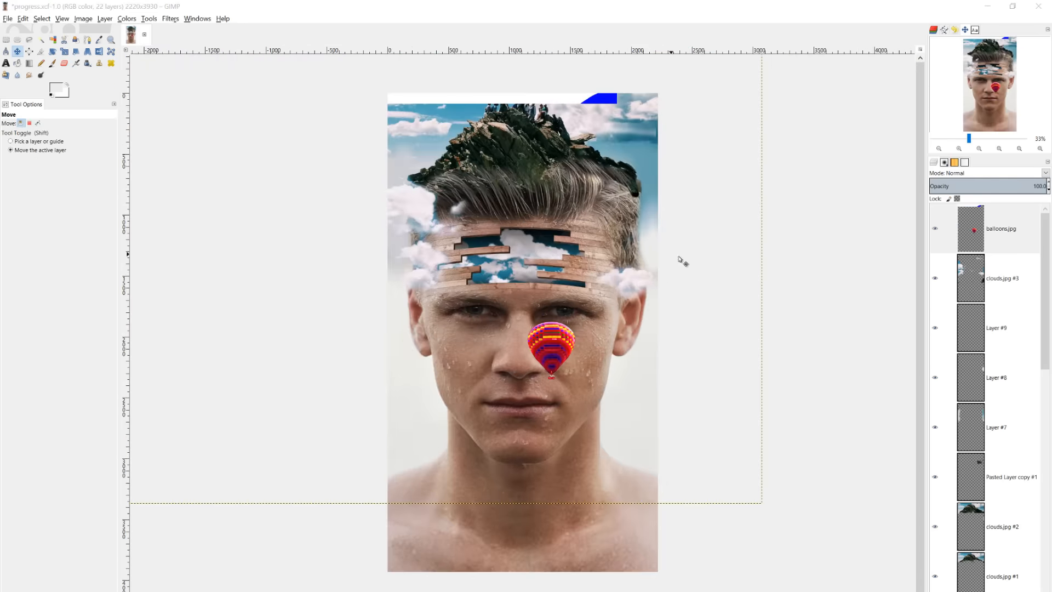
click(960, 251)
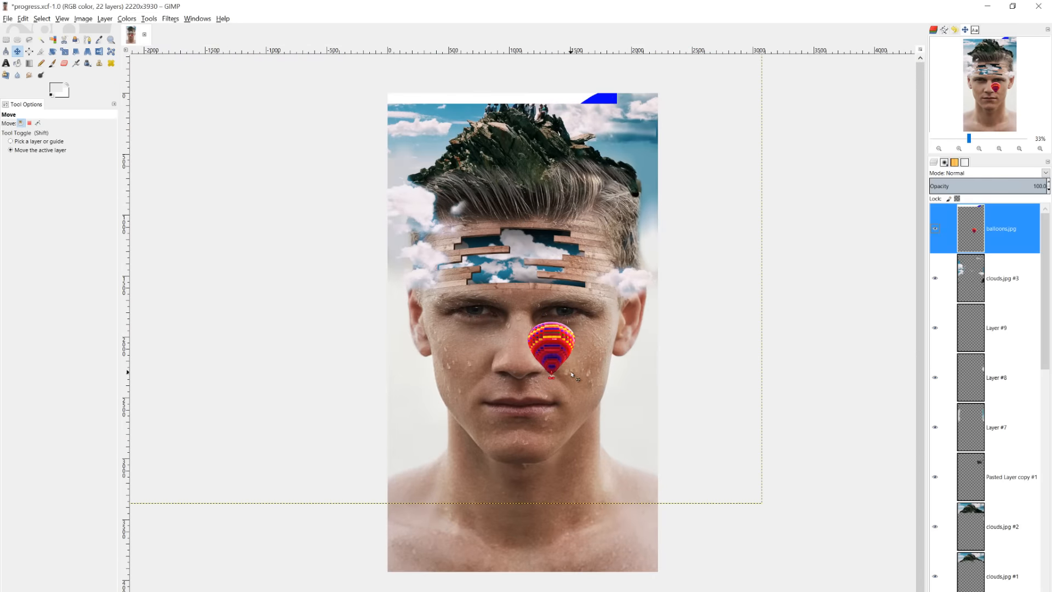
click(127, 19)
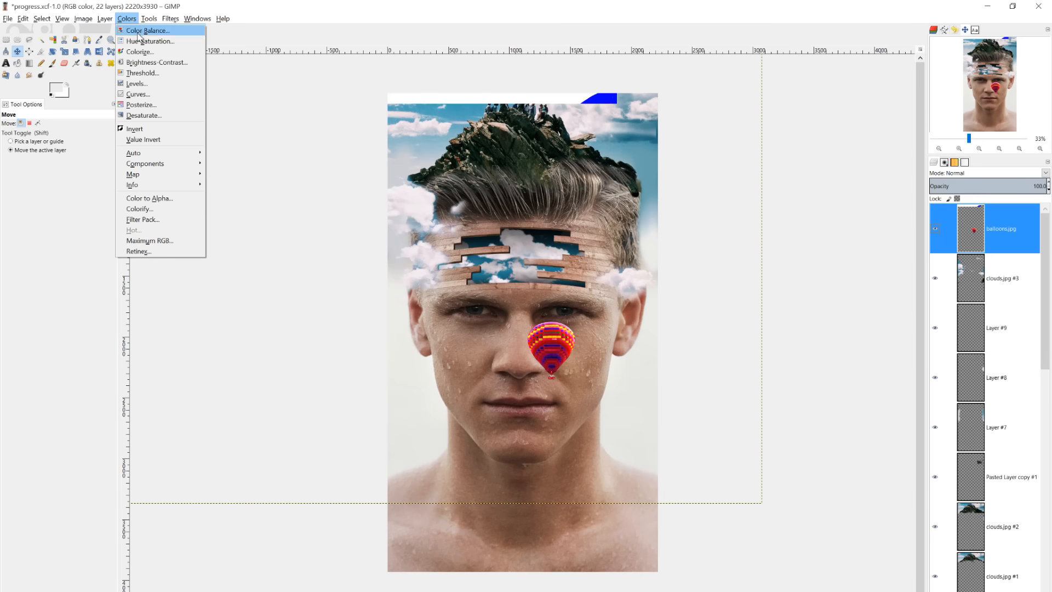
click(145, 33)
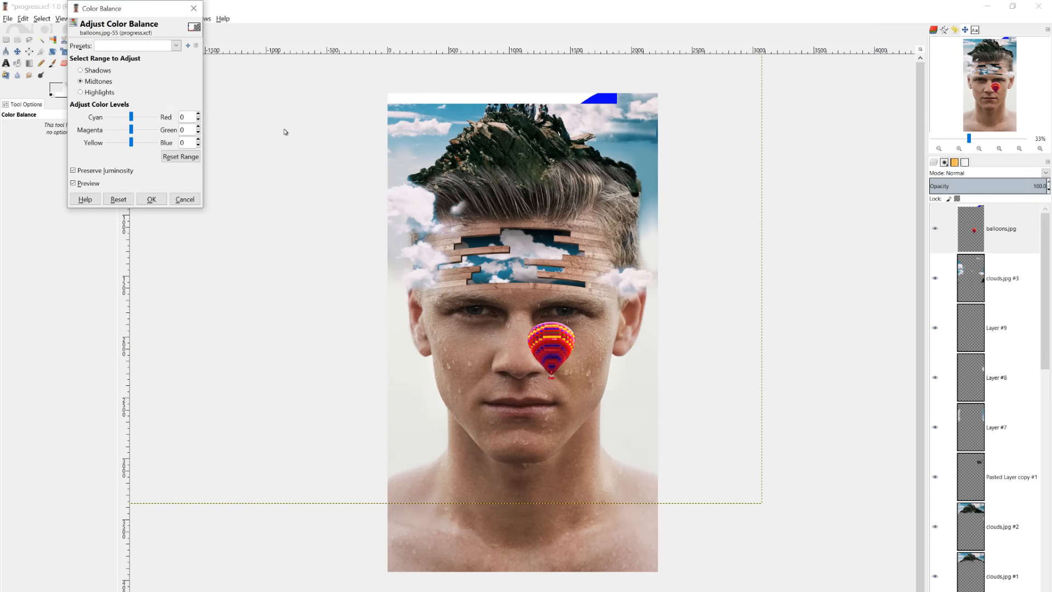
drag(131, 118, 94, 129)
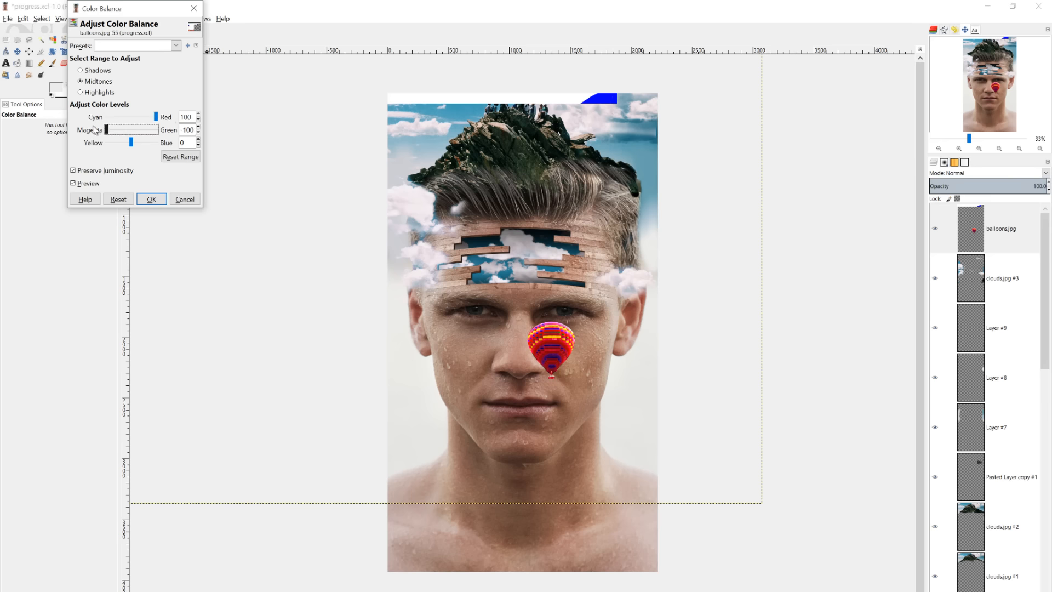
click(186, 199)
Move the balloons.jpg layer so the balloon floats in front of the mountain's left slope.
click(1006, 231)
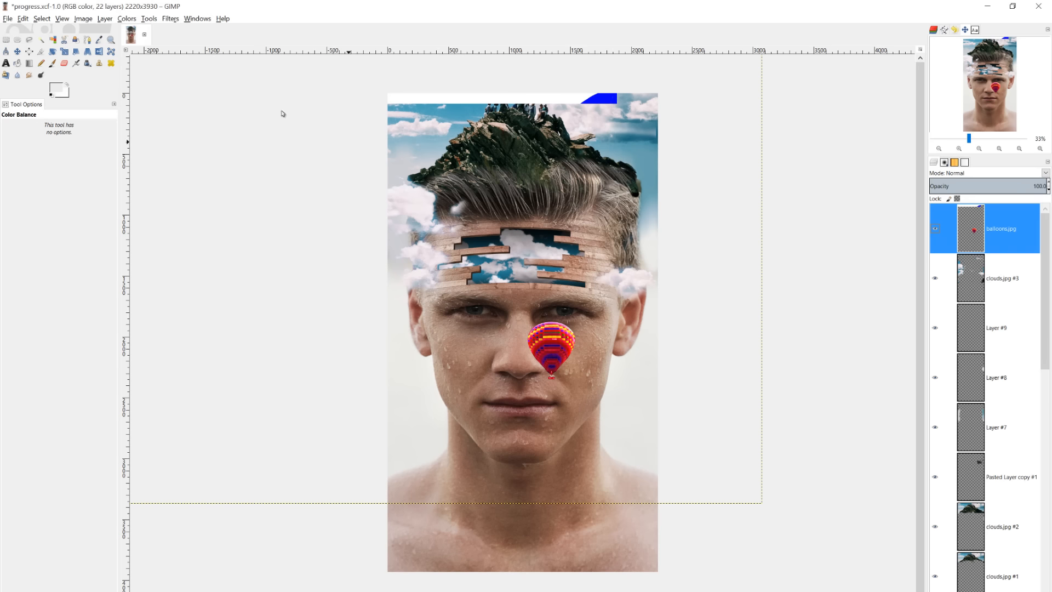
click(18, 51)
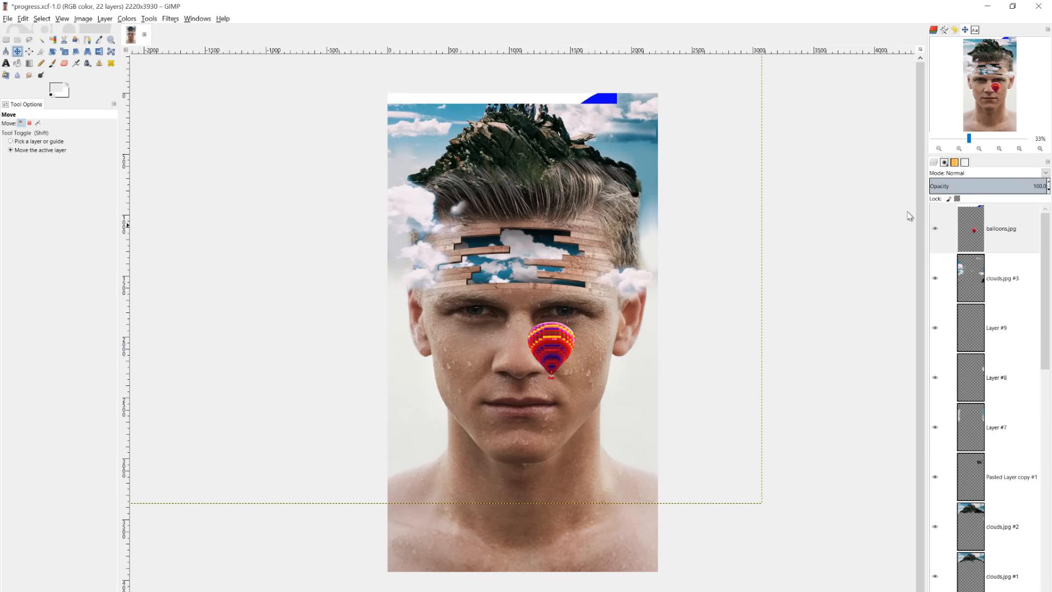
click(969, 225)
drag(567, 353, 462, 171)
Lower the balloon's saturation to -58 with Hue-Saturation.
click(127, 19)
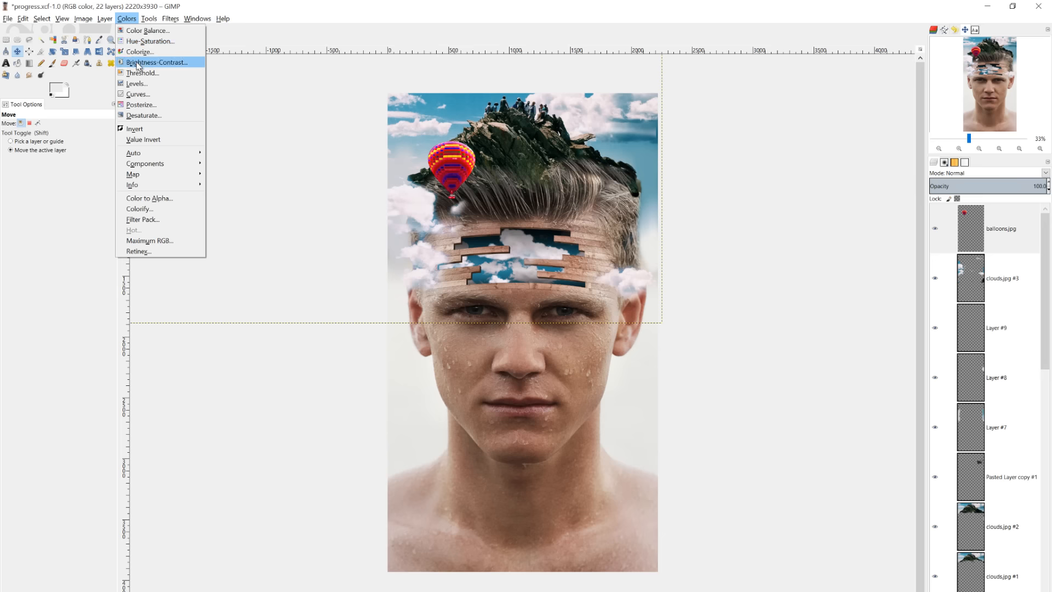
click(134, 41)
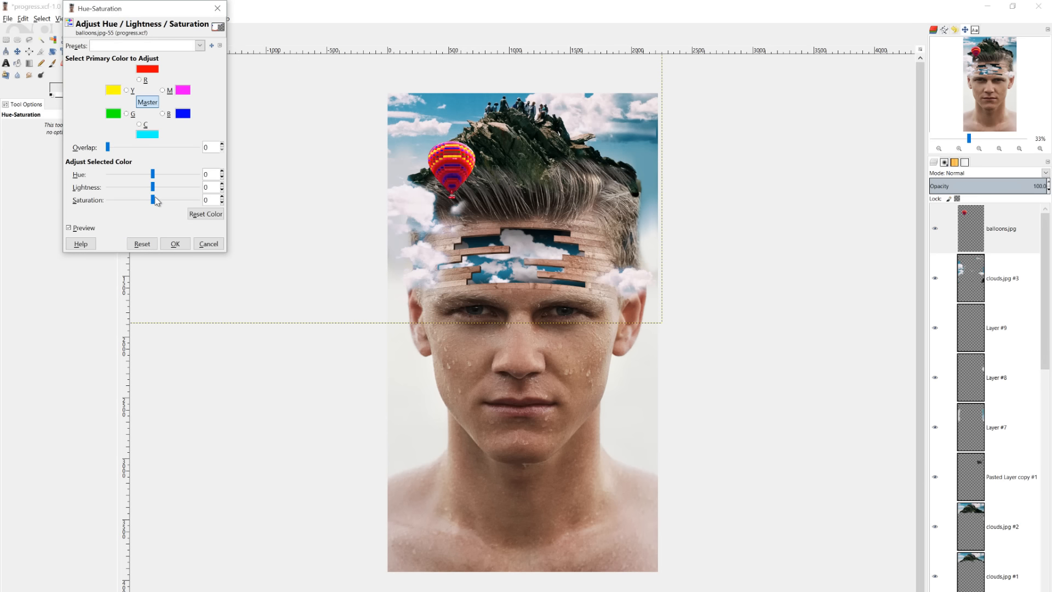
drag(155, 199, 128, 202)
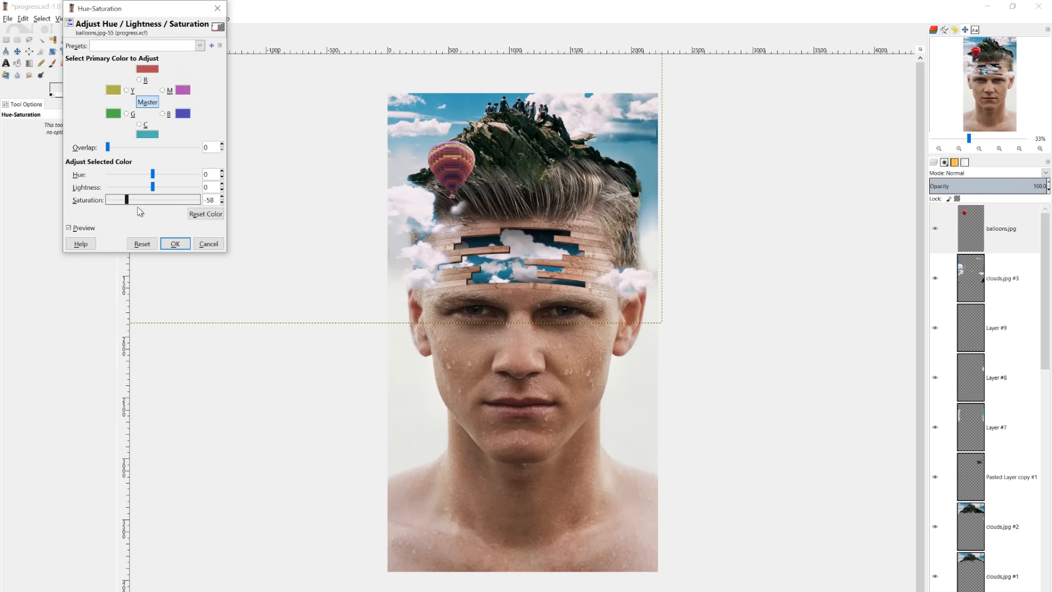
click(176, 244)
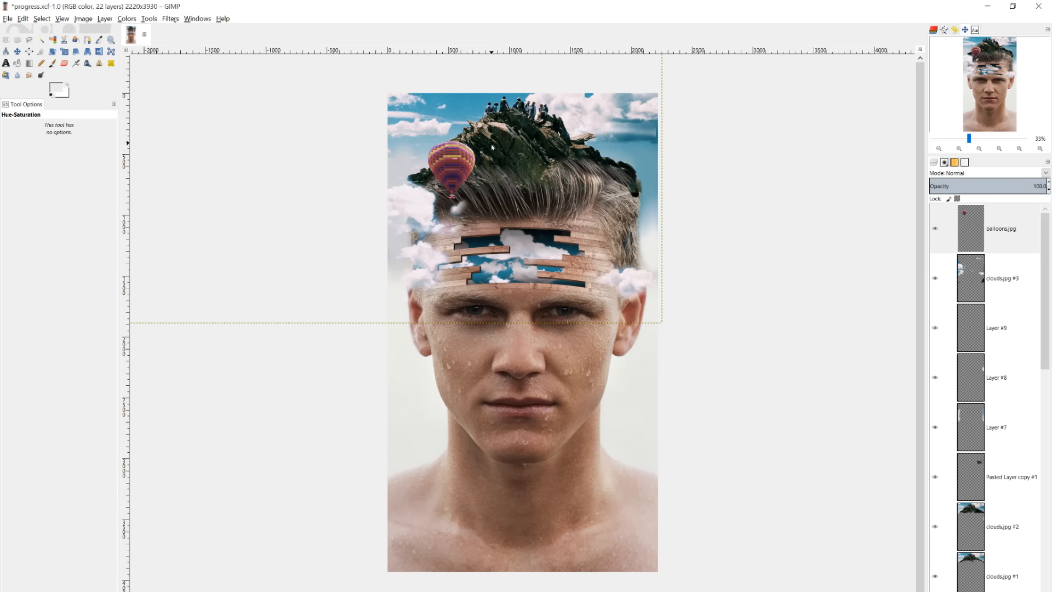
click(24, 19)
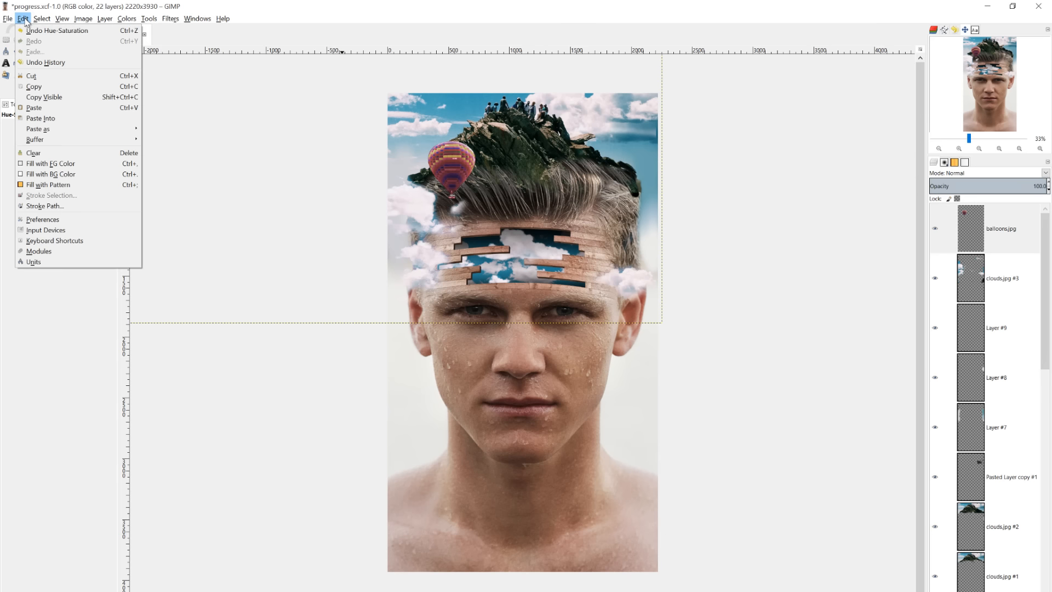
click(40, 352)
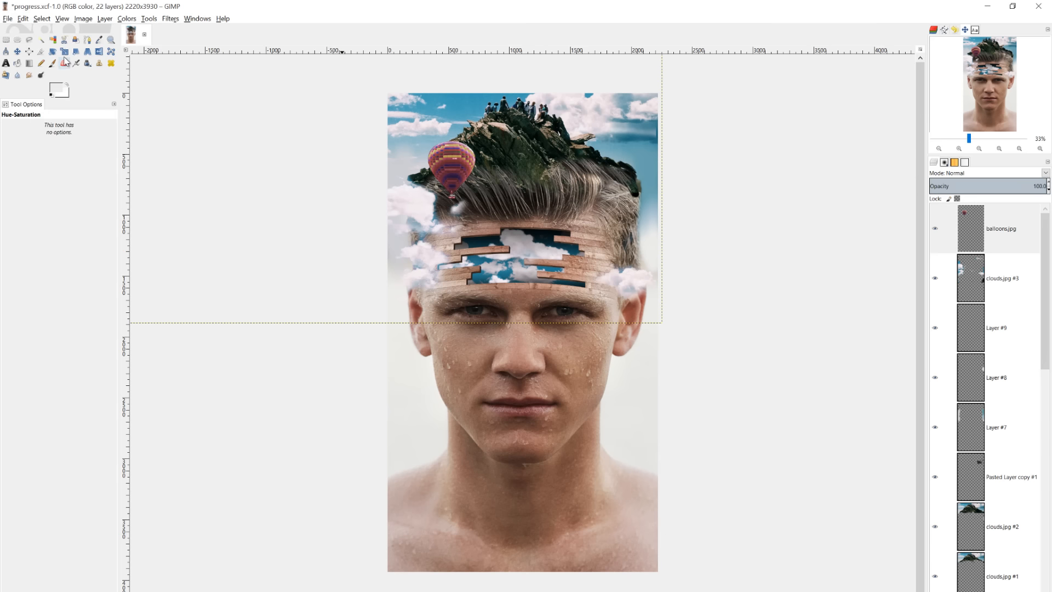
Flip the balloons.jpg layer horizontally and move its balloon back onto the mountain's left slope.
click(100, 53)
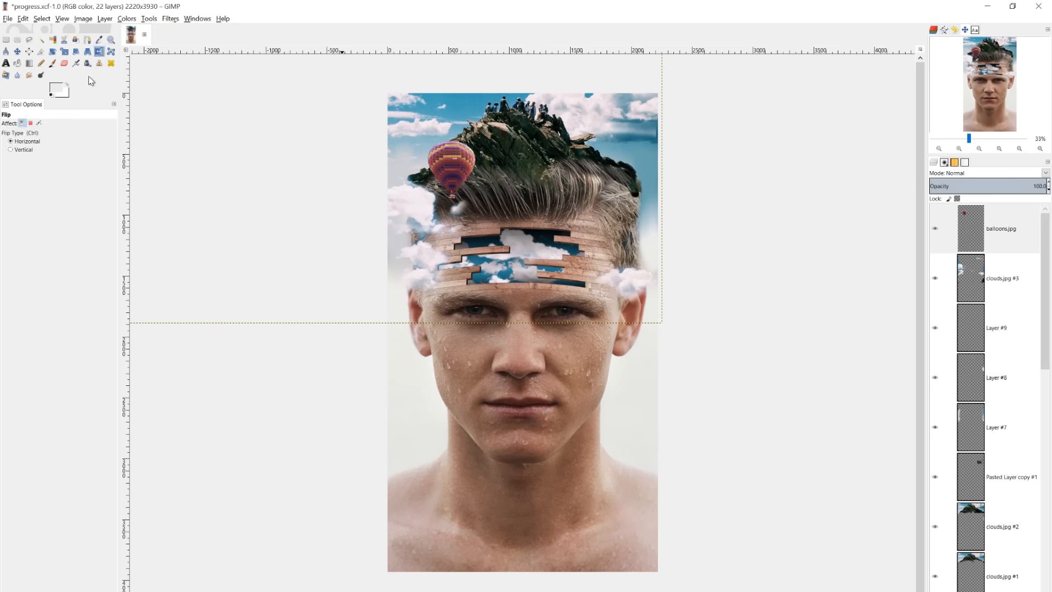
click(452, 220)
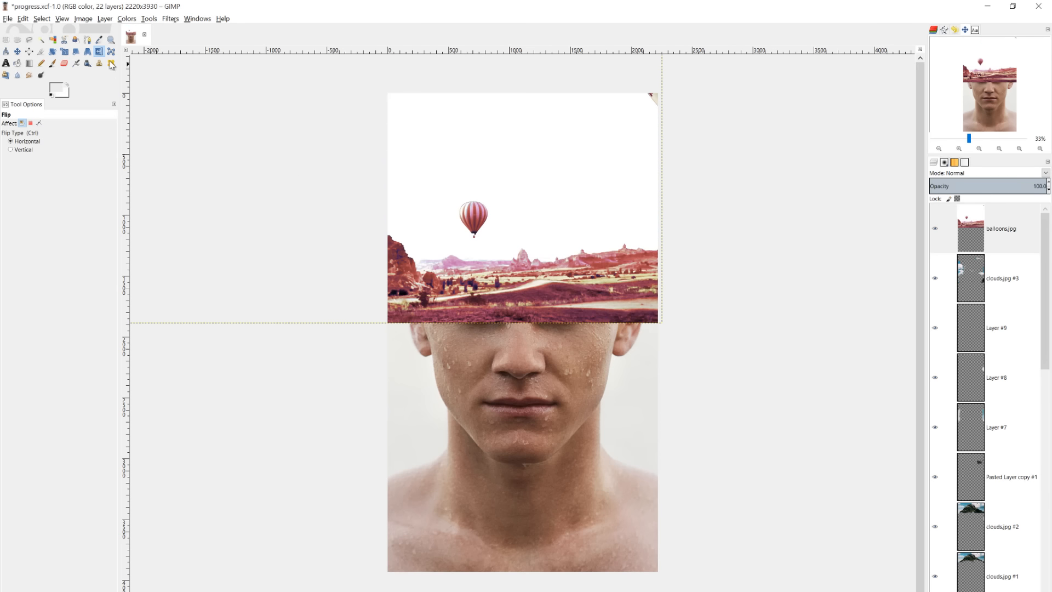
click(20, 53)
key(ctrl+z)
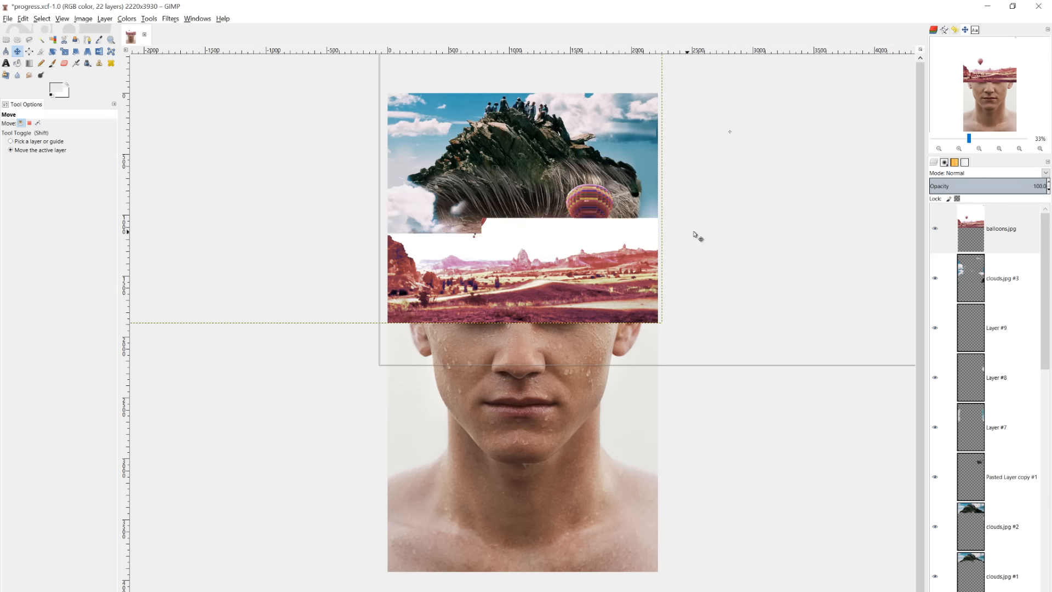
drag(702, 195, 558, 211)
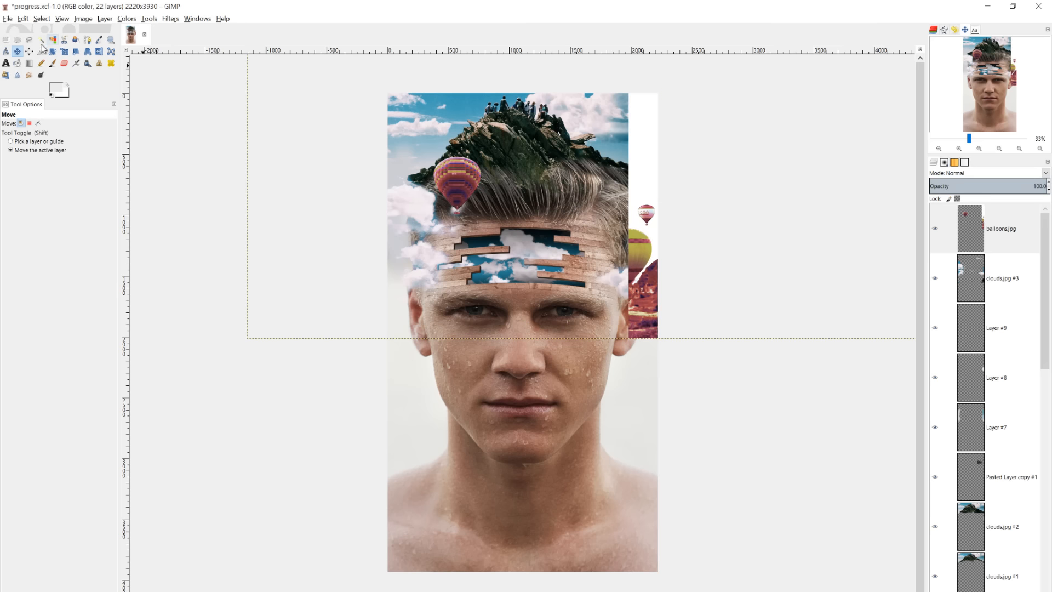
Delete the stray balloons and landscape beside the portrait from balloons.jpg with a rectangular selection, and clear the selection.
click(6, 39)
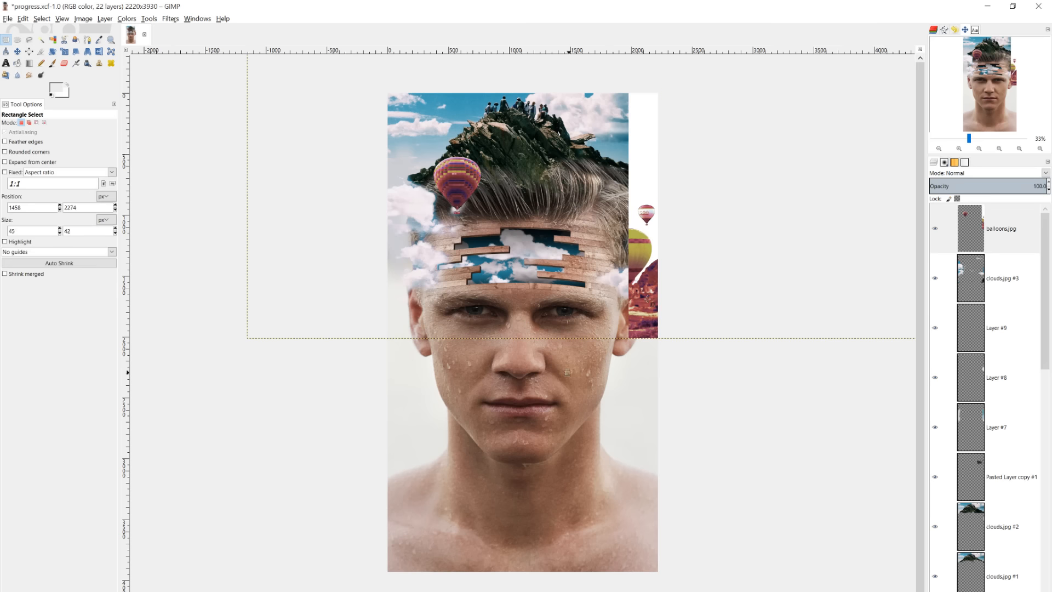
drag(565, 375, 826, 67)
key(Delete)
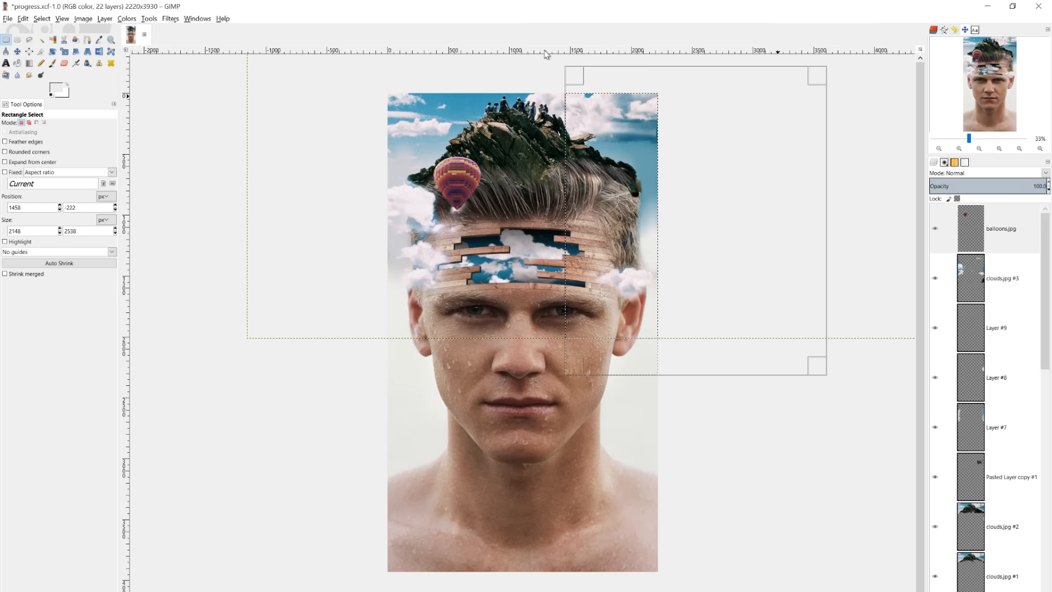
click(42, 18)
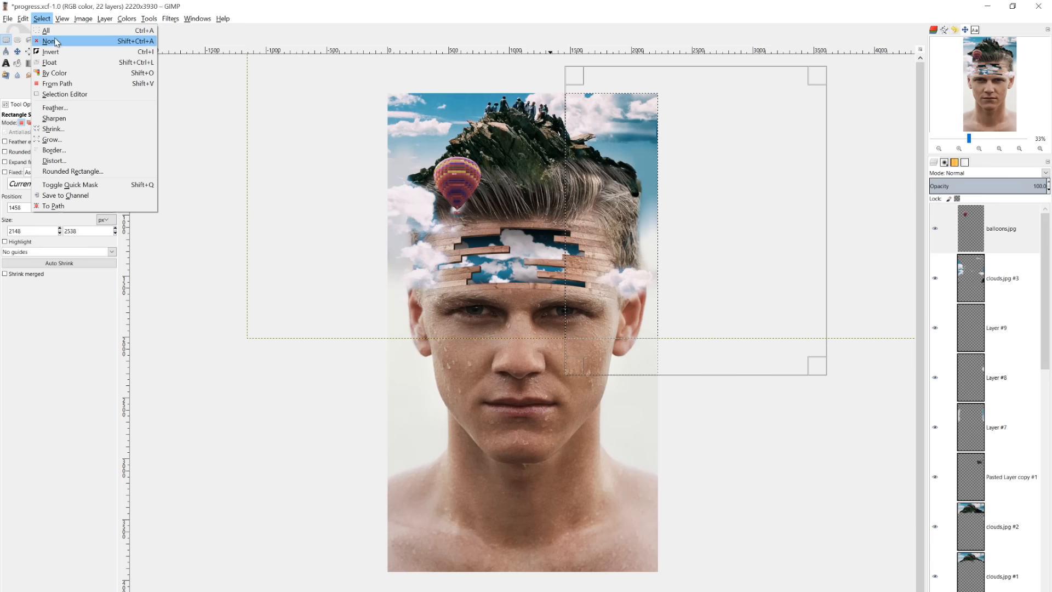
click(78, 44)
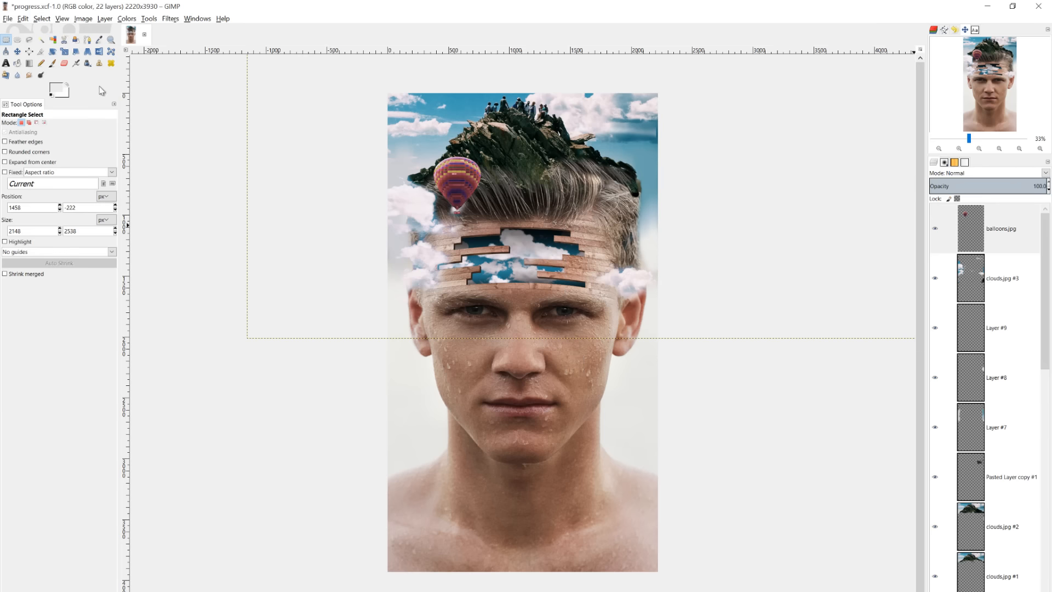
Nudge the balloon slightly up and left, and delete the leftover landscape strip along the portrait's right edge.
key(m)
drag(468, 199, 458, 173)
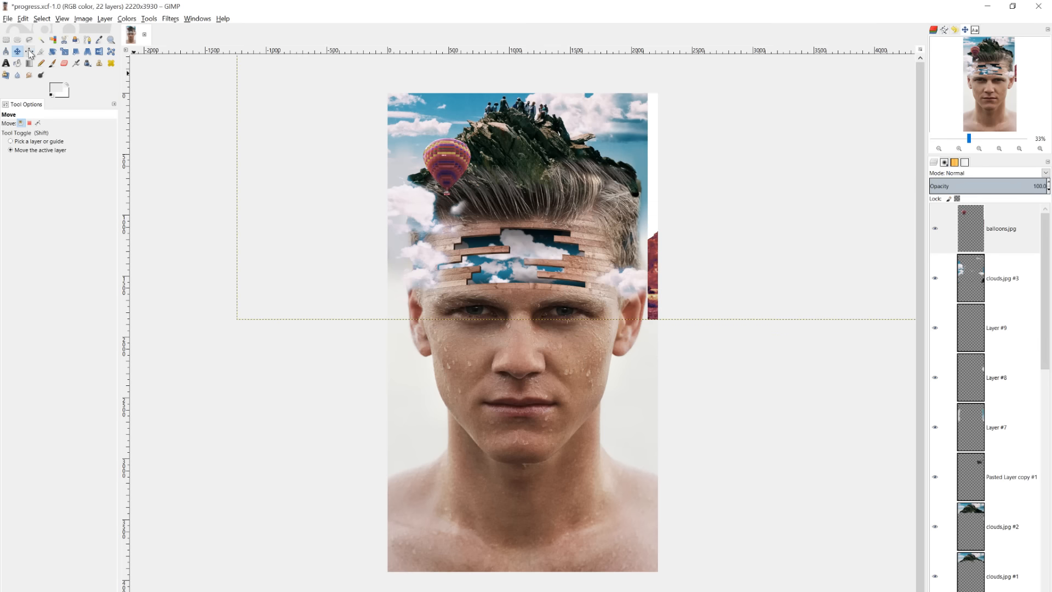
key(r)
drag(557, 360, 1008, 19)
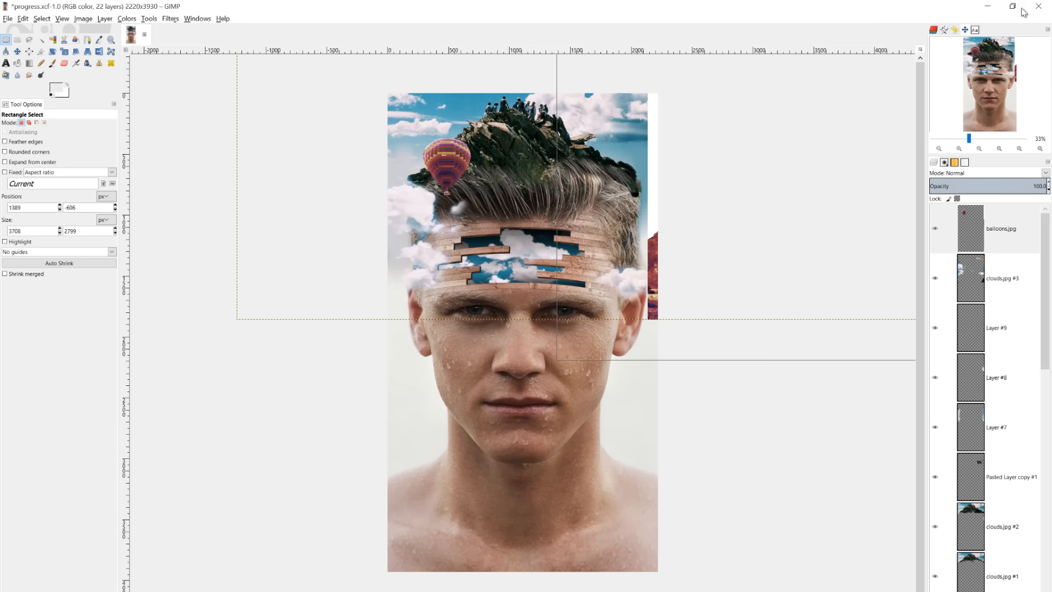
key(Delete)
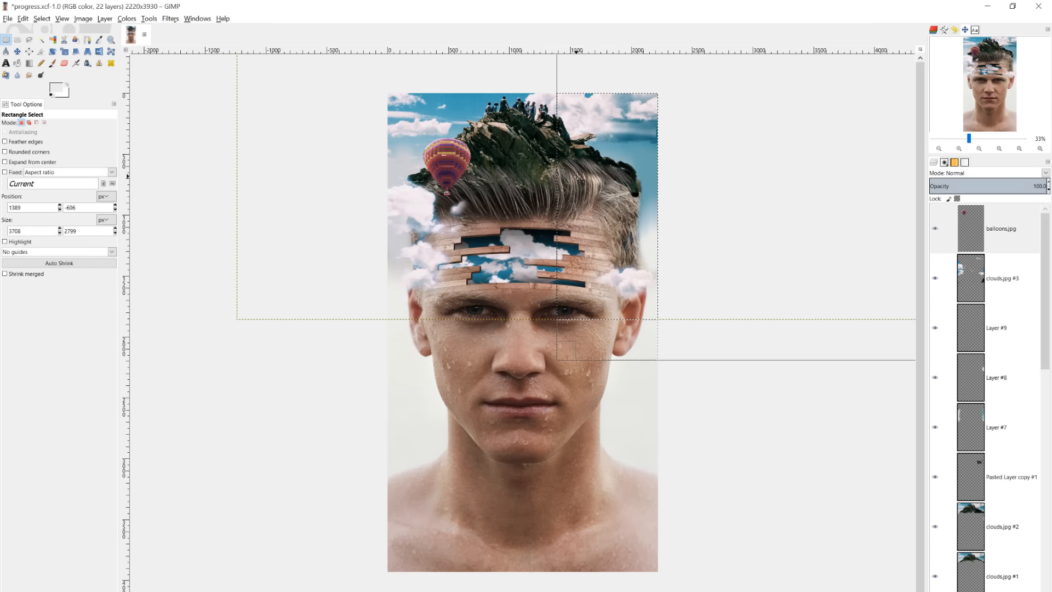
key(ctrl+shift+a)
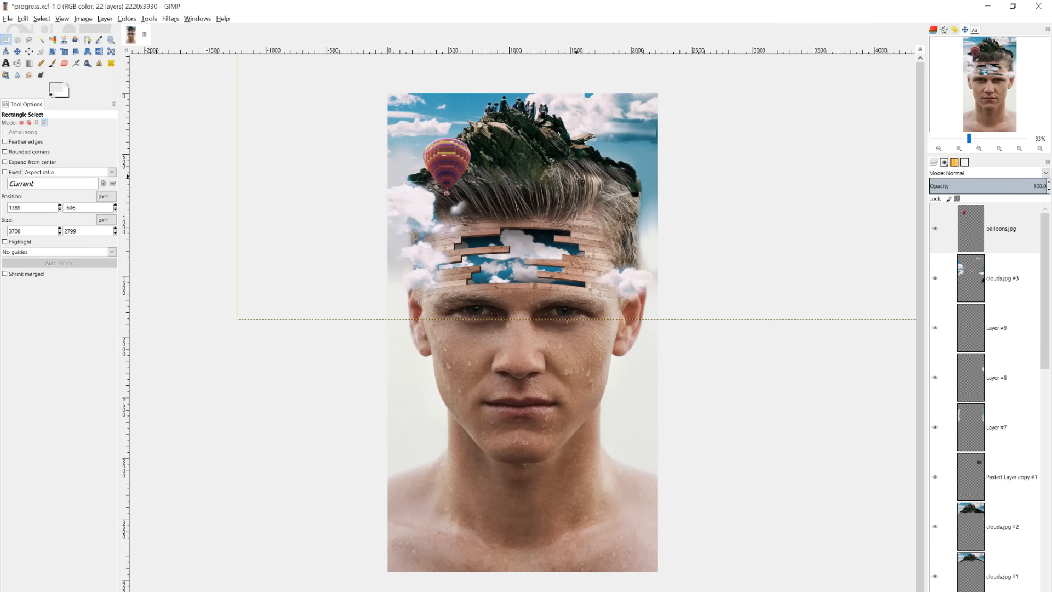
Add a layer above clouds.jpg #3 and paint a black shadow on the hair below the balloon with a 184.56 brush.
click(965, 286)
key(ctrl+shift+n)
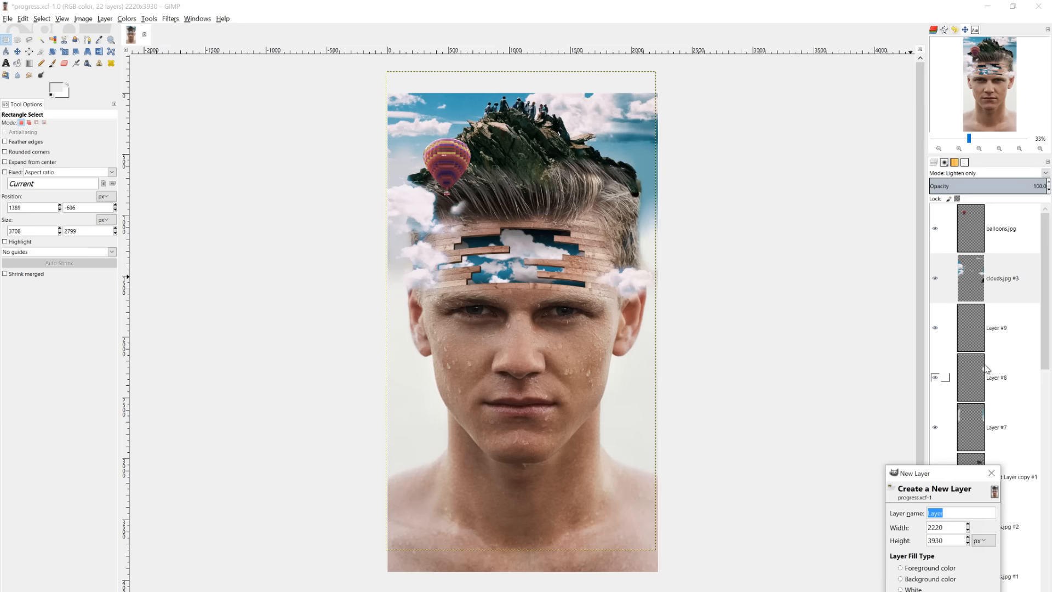
key(Return)
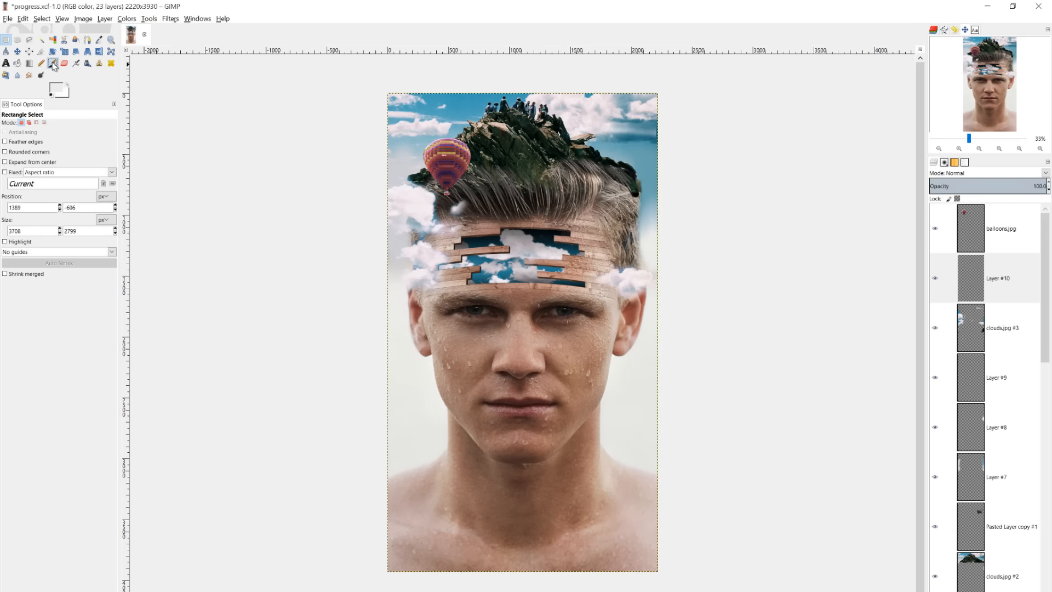
click(53, 63)
click(51, 96)
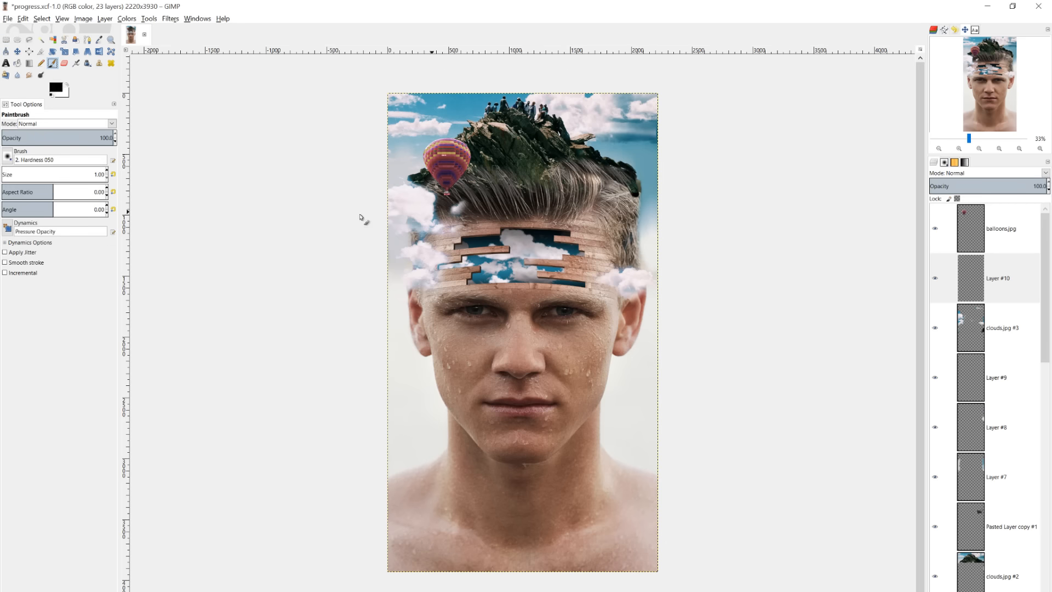
mouse_move(7, 173)
mouse_down()
mouse_move(46, 174)
mouse_move(20, 174)
mouse_up()
drag(474, 204, 493, 222)
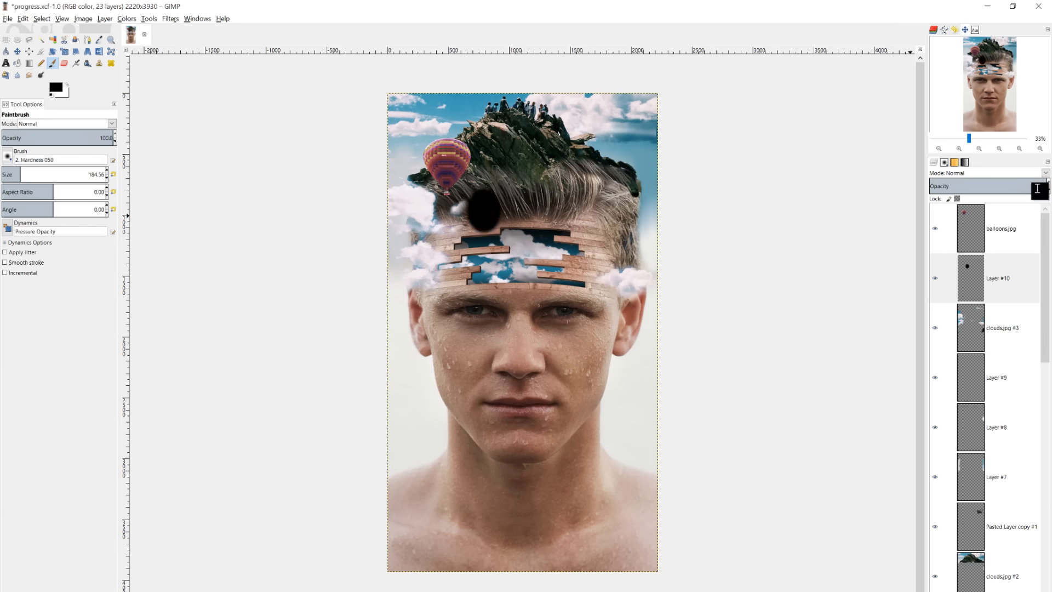
Set the balloon's shadow layer to Overlay mode with an opacity of about 73.6.
drag(1030, 188, 1001, 186)
click(964, 172)
click(965, 302)
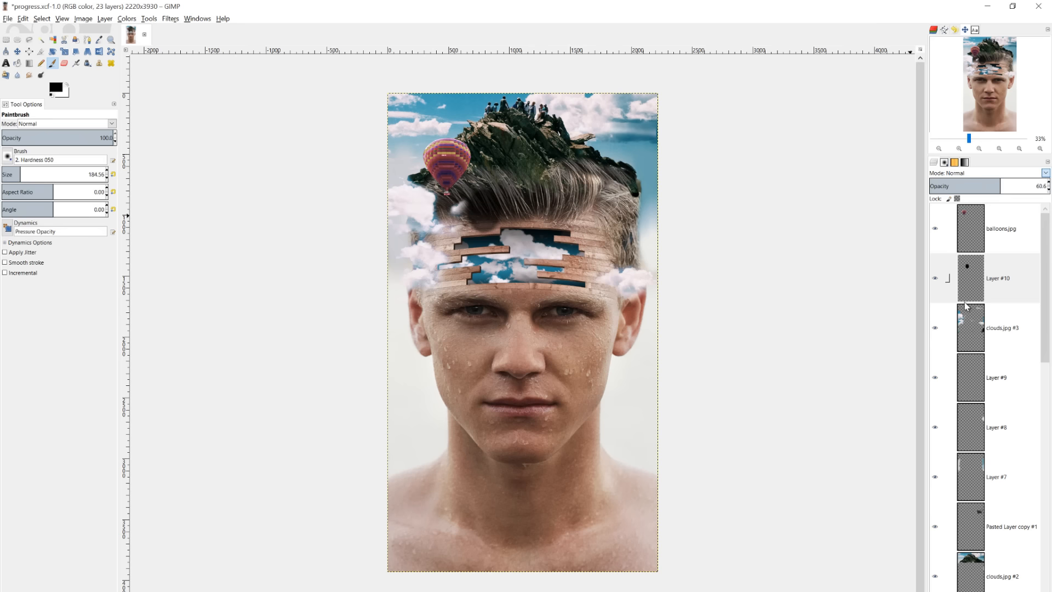
drag(1001, 186, 1017, 187)
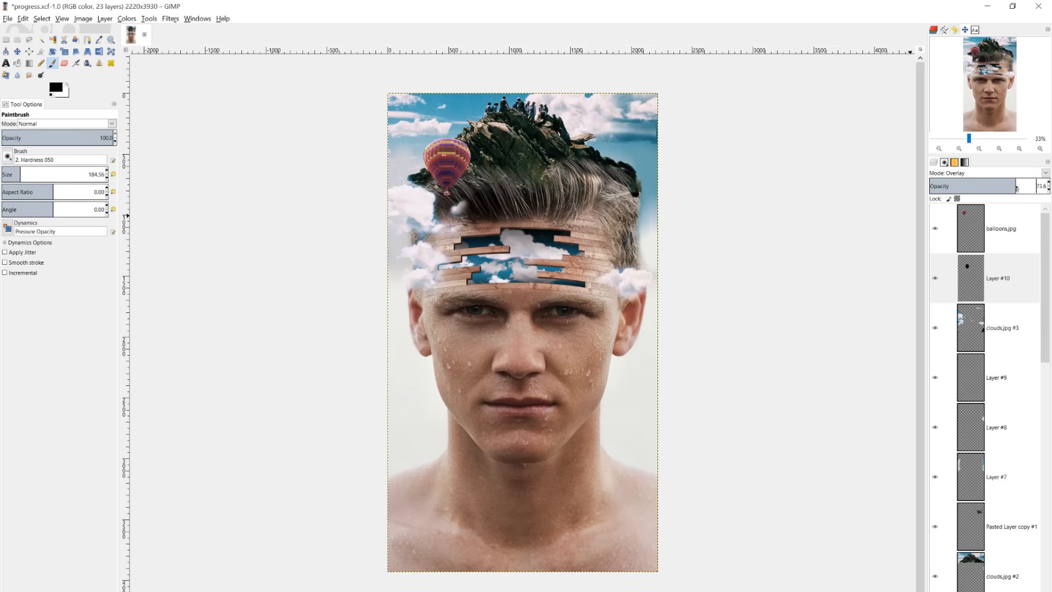
Add an empty layer above balloons.jpg and a new layer from the visible image on top.
click(1026, 236)
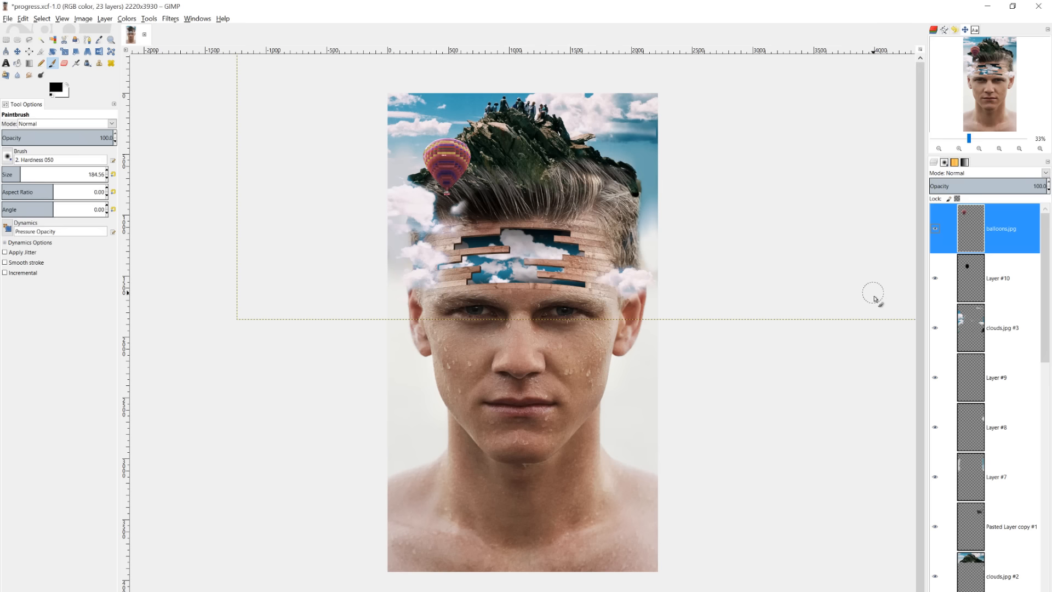
key(ctrl+shift+n)
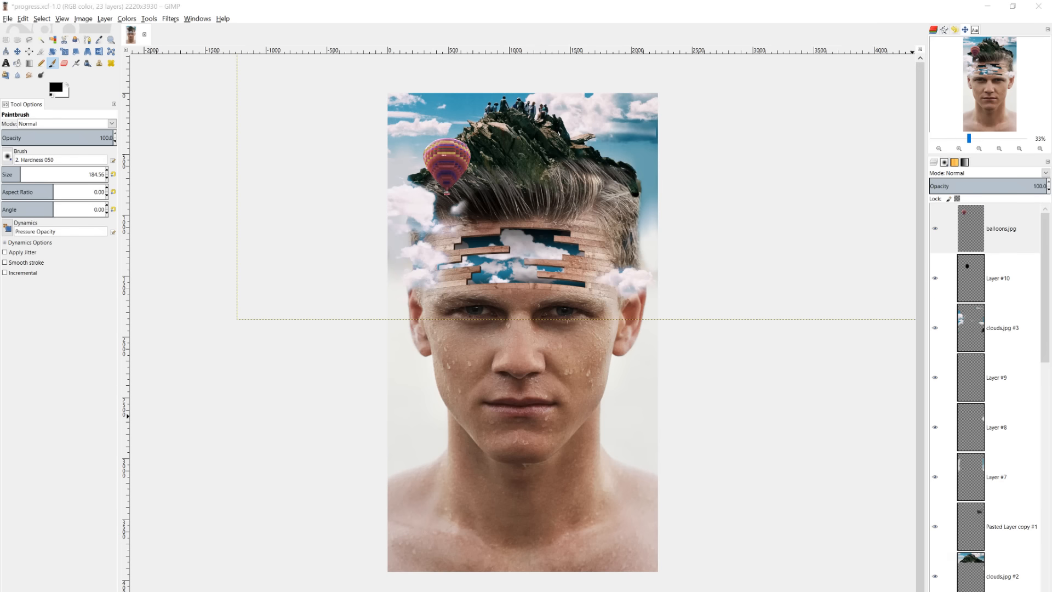
key(Return)
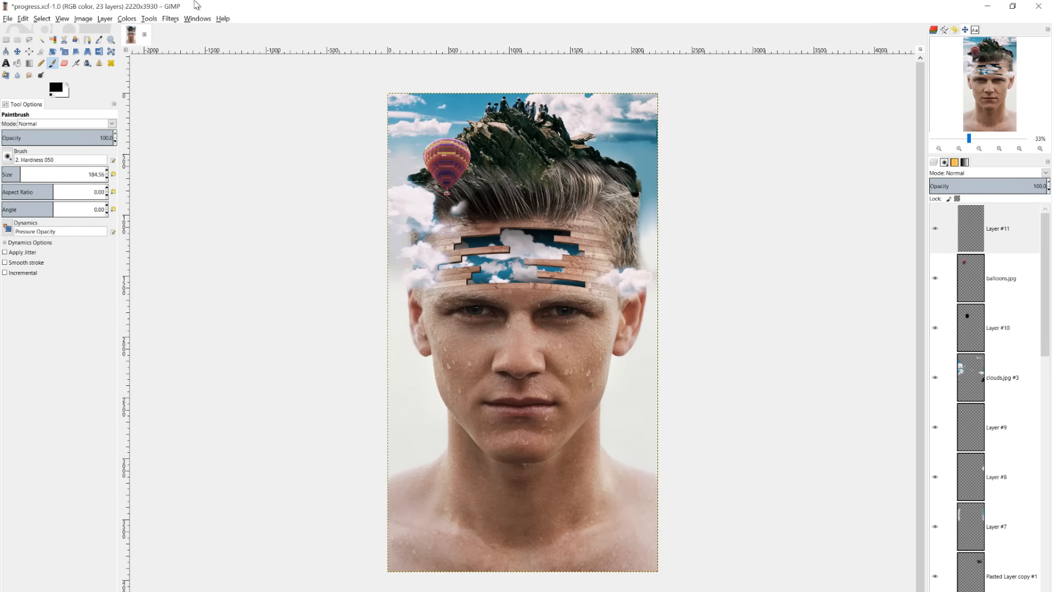
click(104, 18)
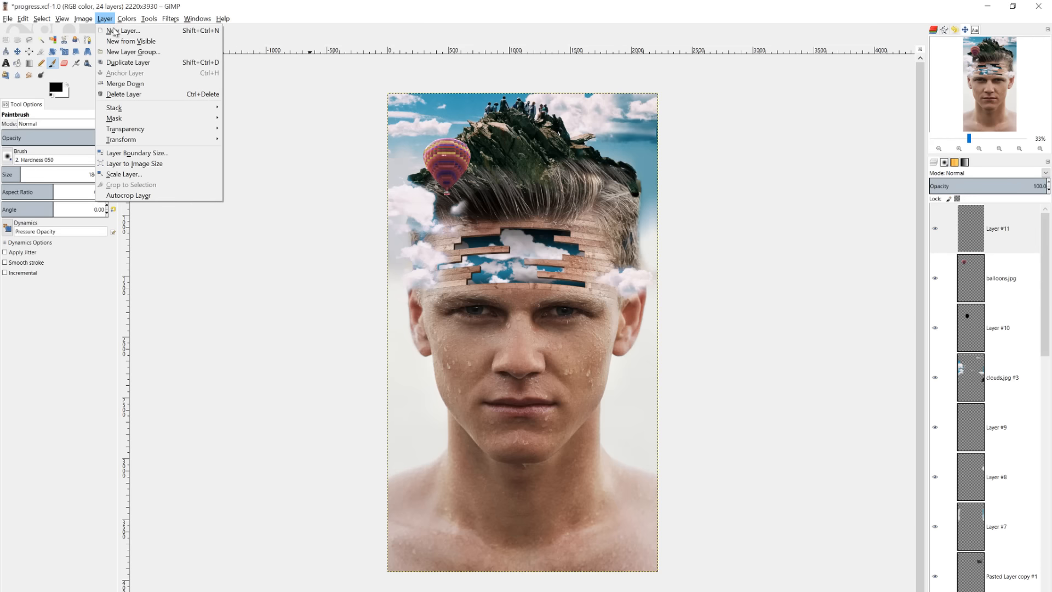
click(124, 41)
click(970, 239)
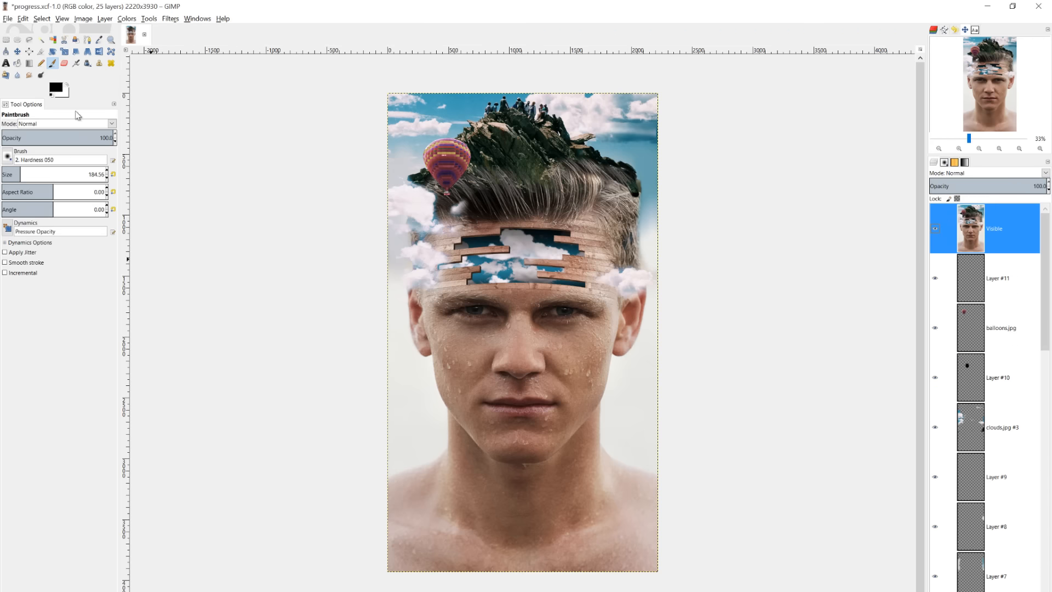
Set the Blend tool's foreground colour to red and its background colour to blue 0000ff.
click(30, 65)
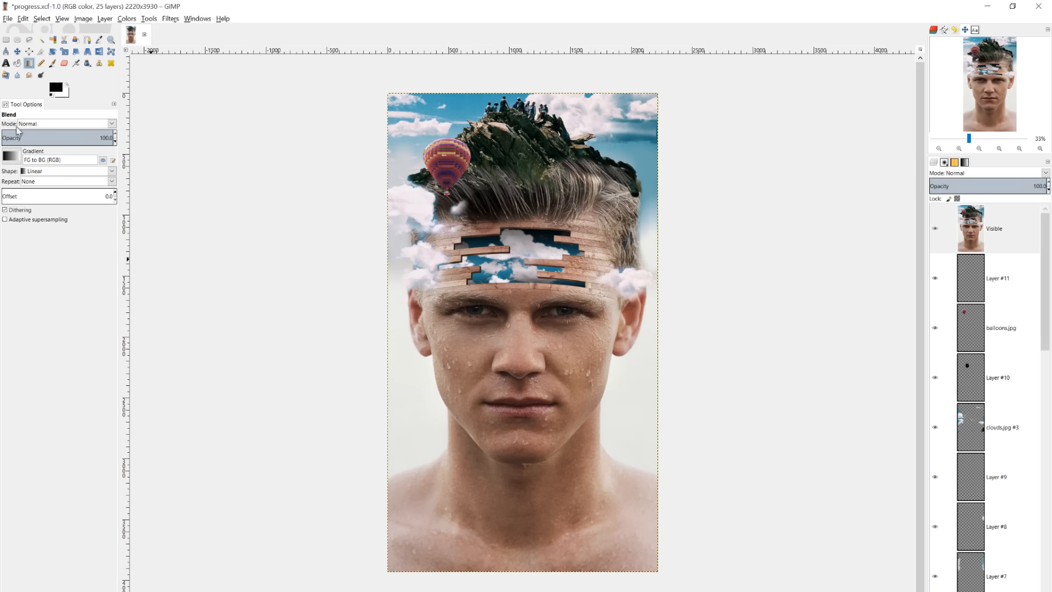
click(53, 88)
drag(341, 137, 426, 77)
click(410, 224)
click(64, 95)
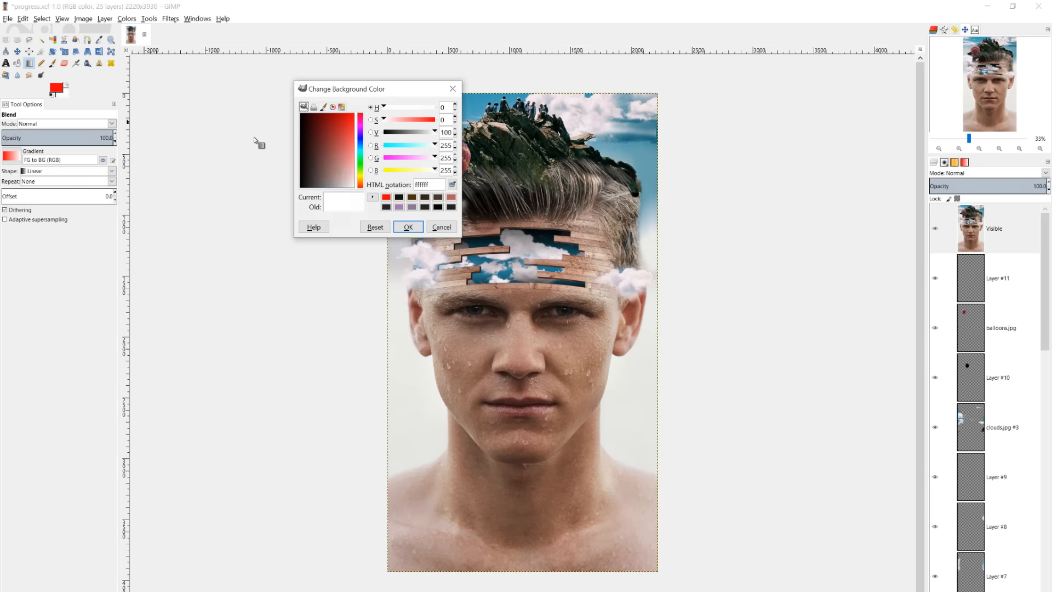
drag(362, 145, 395, 105)
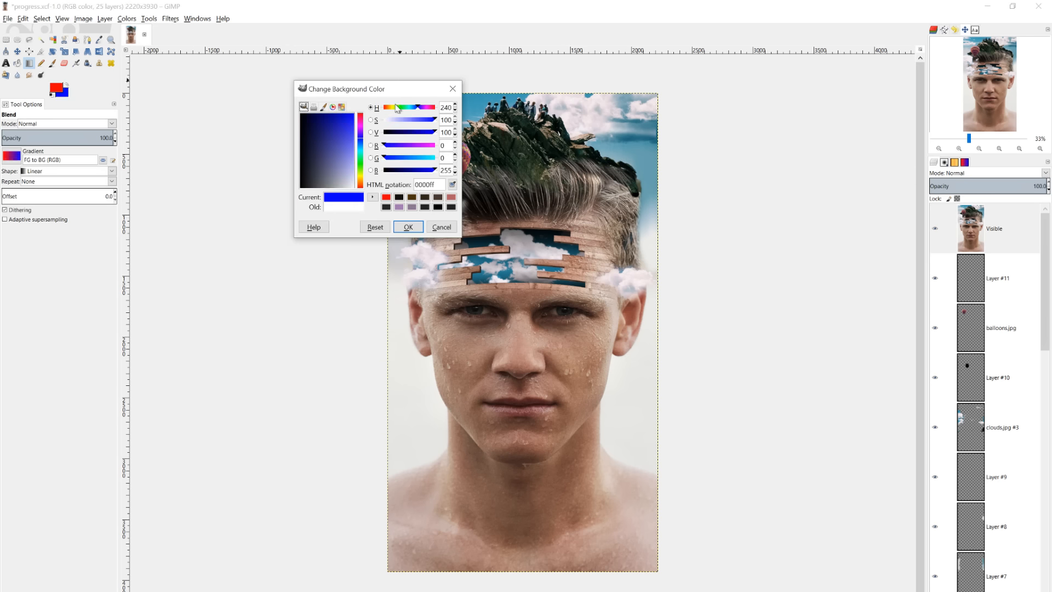
click(408, 227)
Choose the FG to BG (HSV clockwise hue) gradient and apply it to the Visible layer as a Gradient Map.
click(11, 156)
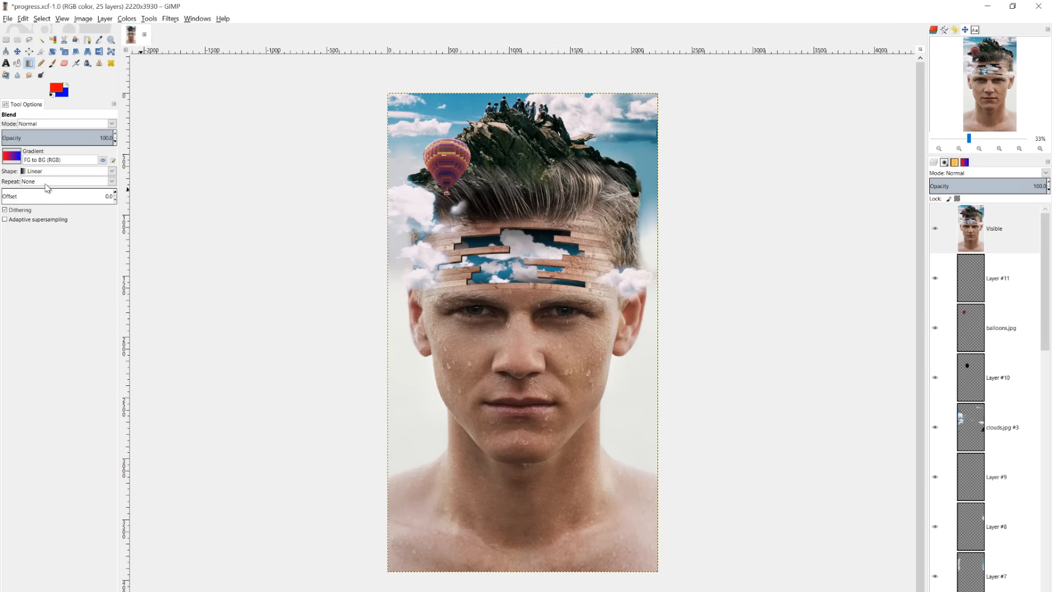
click(48, 196)
click(84, 22)
mouse_move(127, 18)
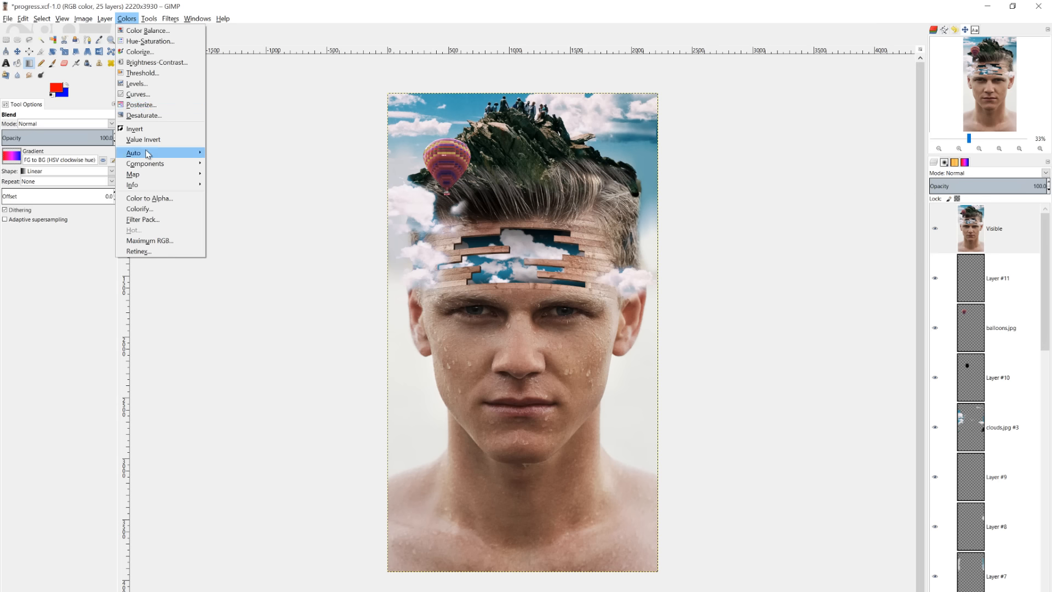
mouse_move(137, 174)
click(227, 220)
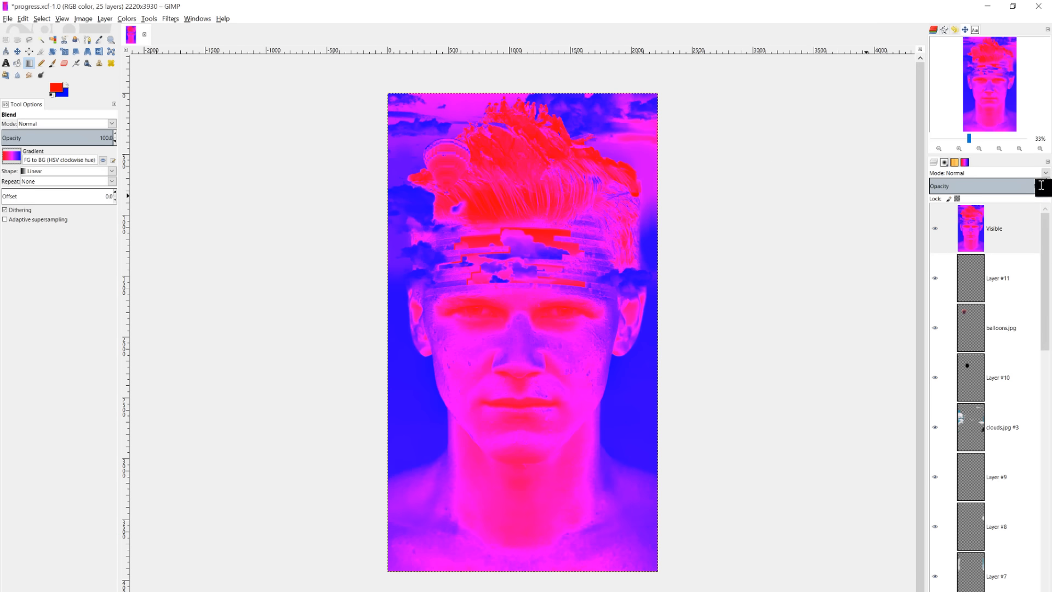
Try the gradient-mapped Visible layer in Overlay mode at several low opacities, and return it to Normal mode.
drag(1046, 186, 938, 193)
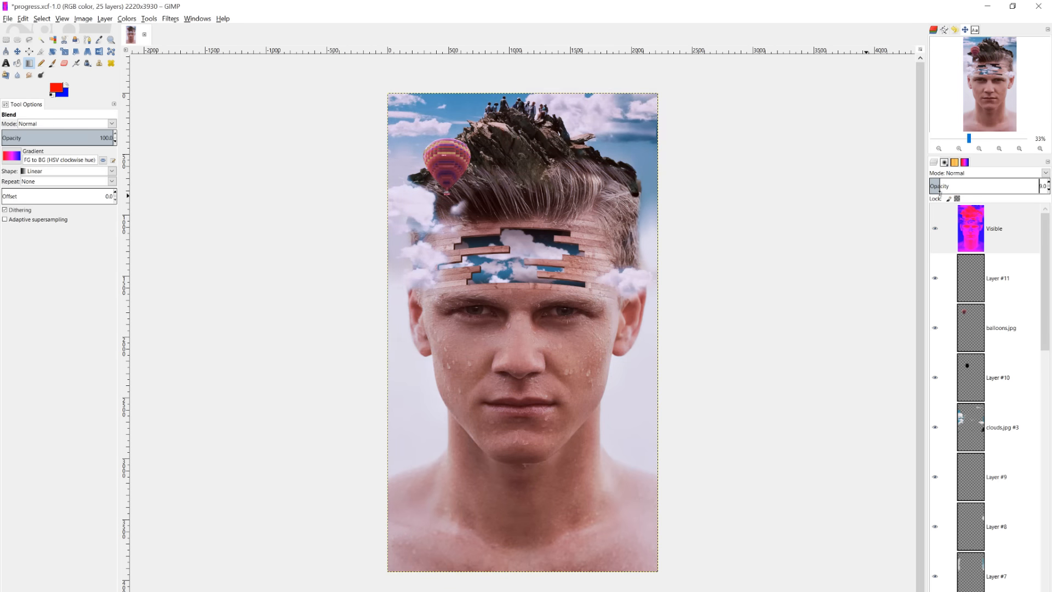
click(969, 174)
click(968, 298)
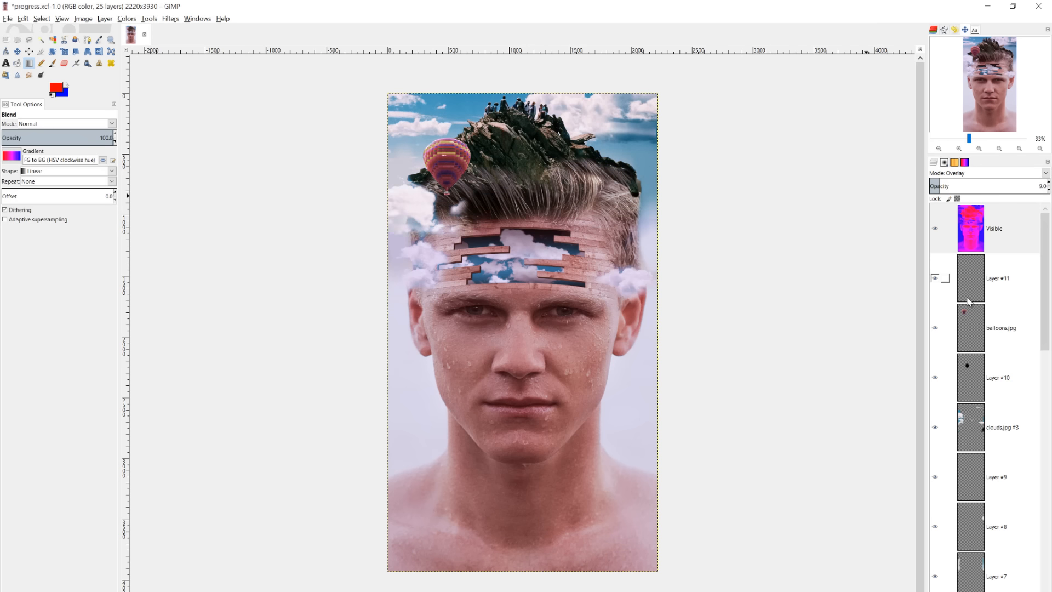
drag(944, 188, 1040, 183)
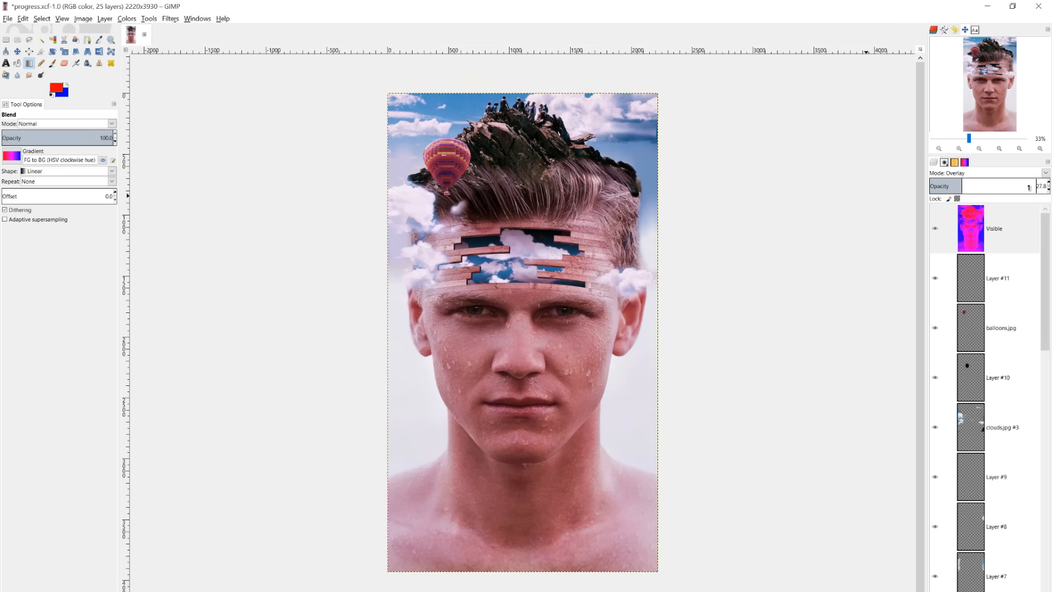
drag(1029, 187, 850, 189)
click(966, 173)
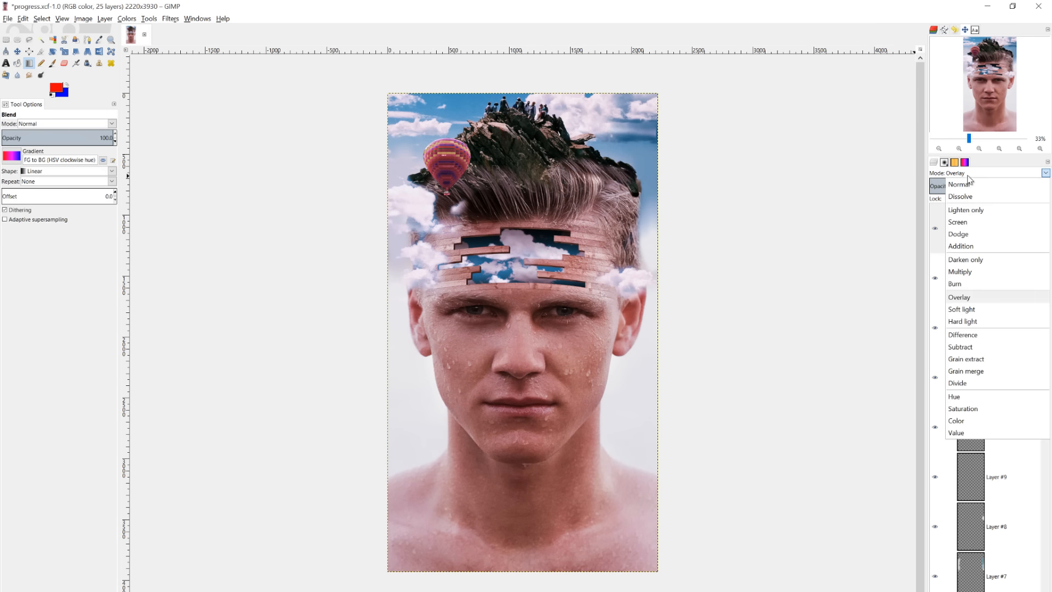
click(960, 184)
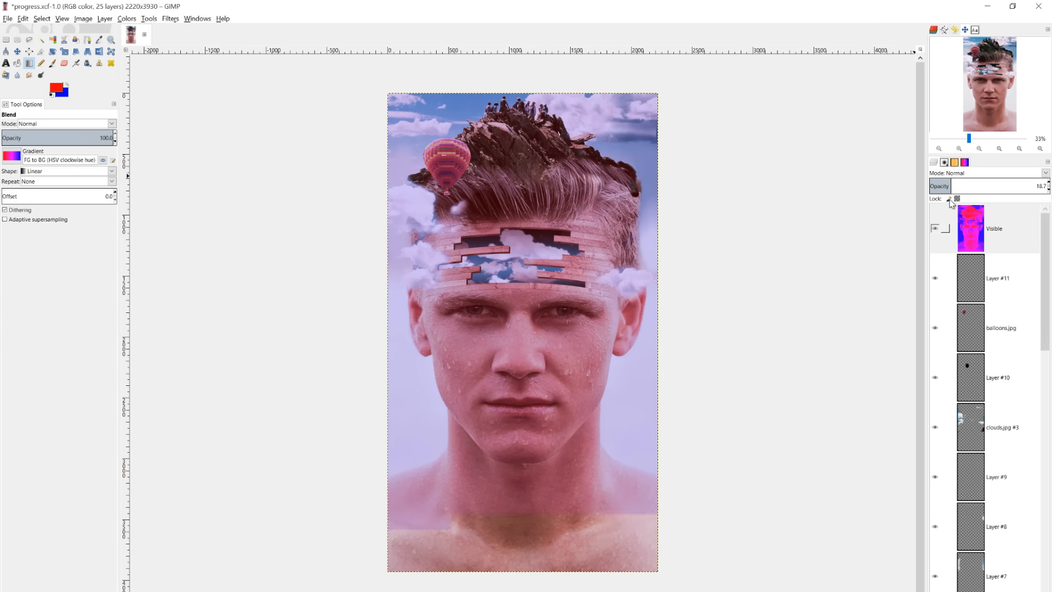
Lower the gradient-mapped Visible layer's opacity to 7.5.
drag(938, 188, 940, 188)
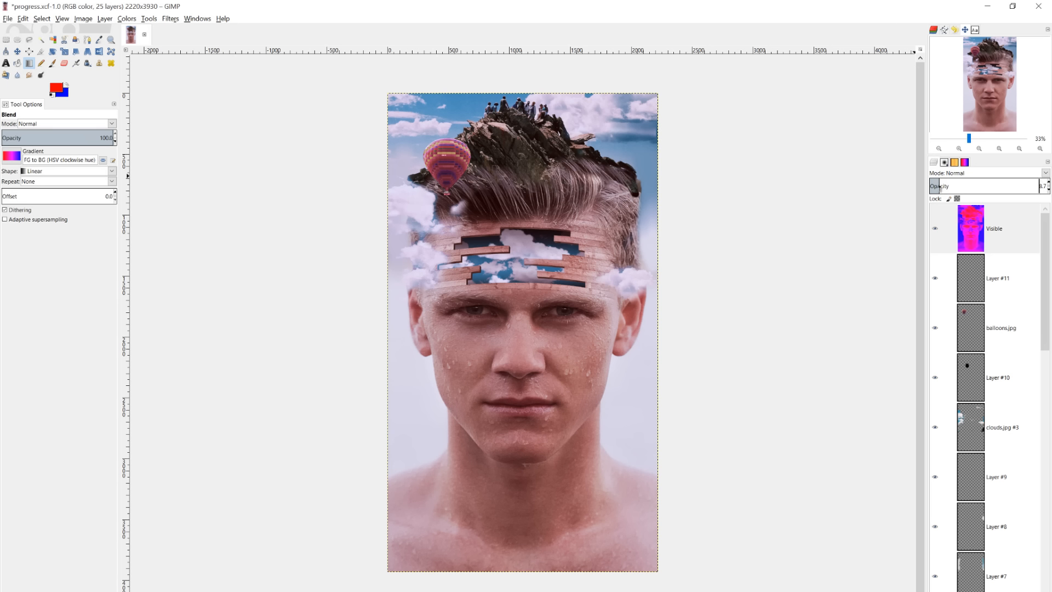
drag(939, 188, 939, 187)
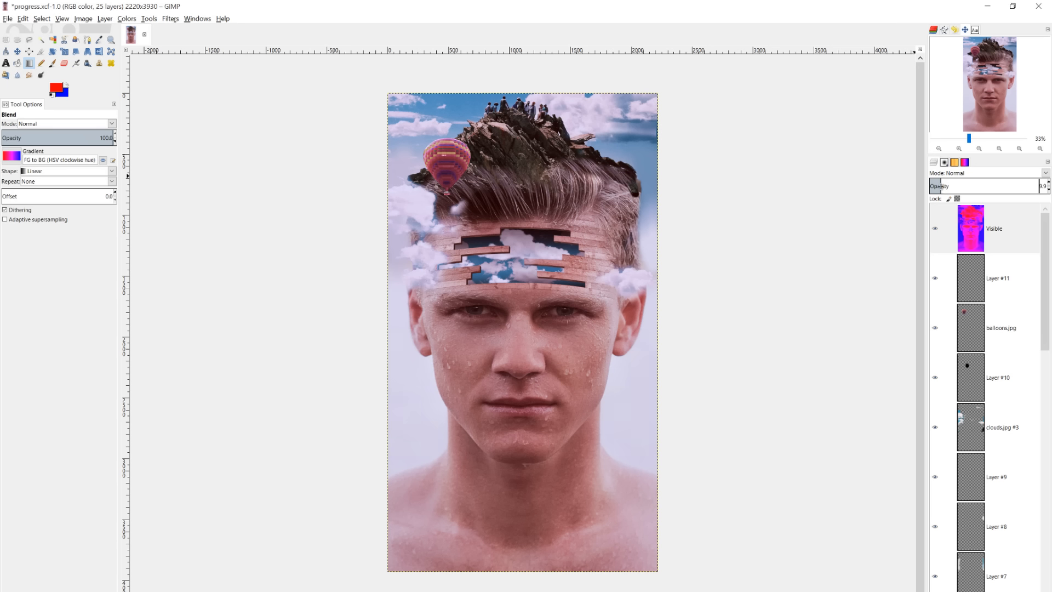
click(951, 239)
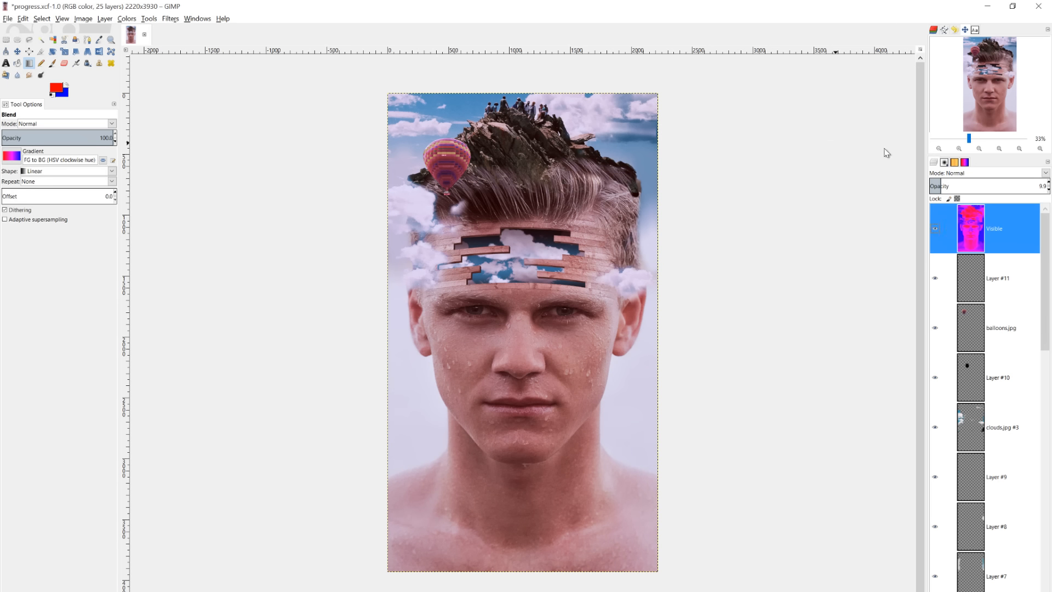
drag(939, 187, 915, 189)
Compare the portrait with and without the colour tint by hiding and showing the Visible layer.
click(935, 229)
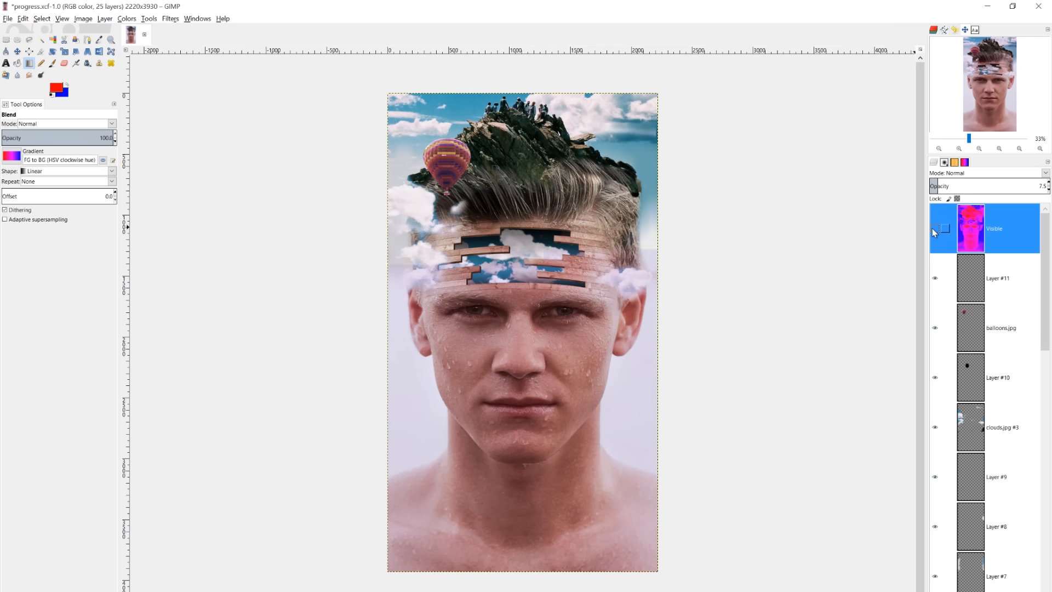
click(935, 229)
click(935, 229)
click(935, 229)
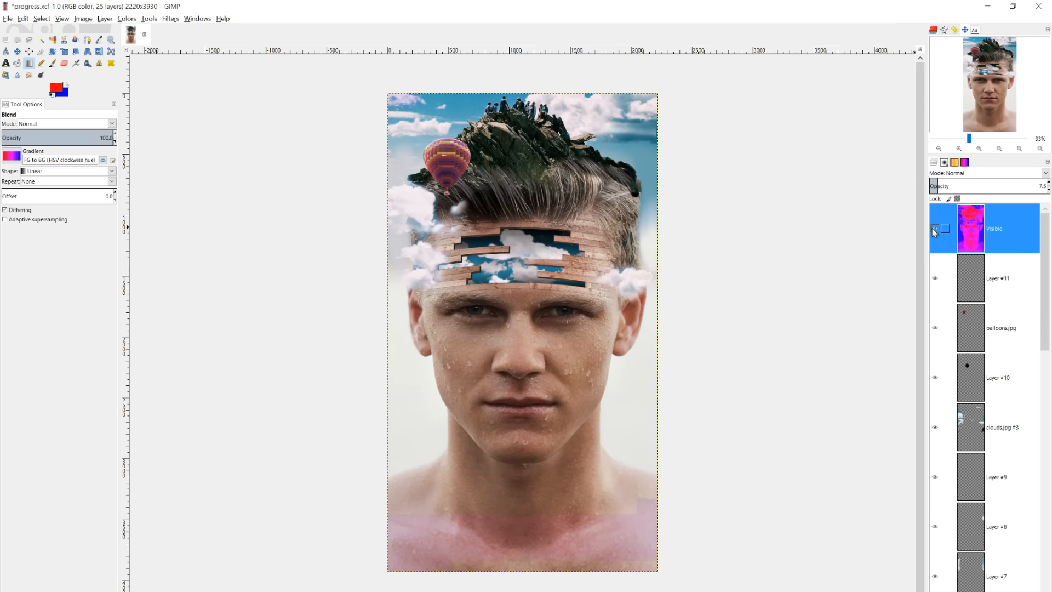
click(932, 228)
click(933, 228)
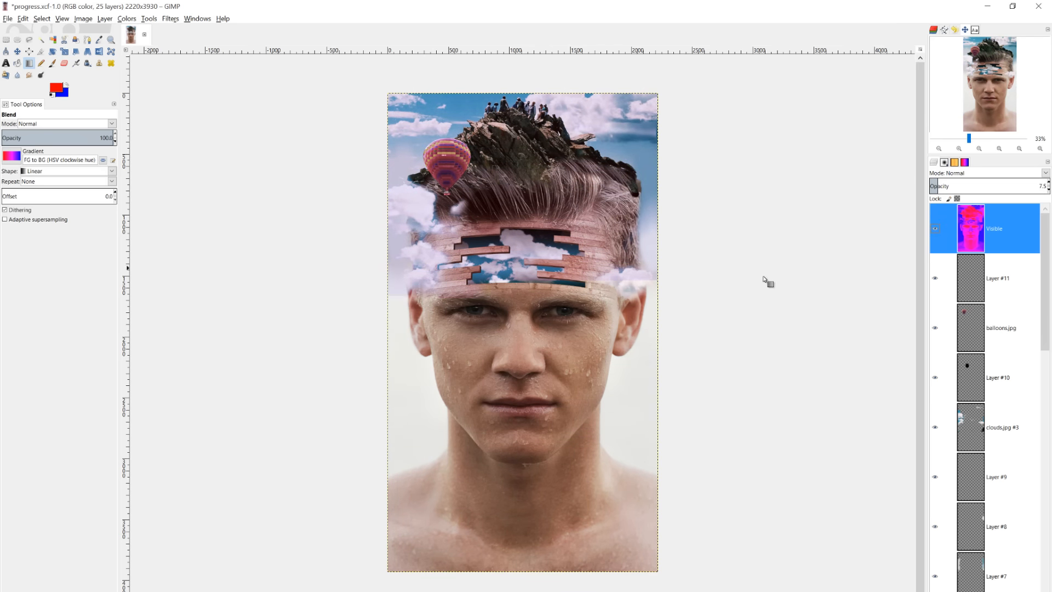